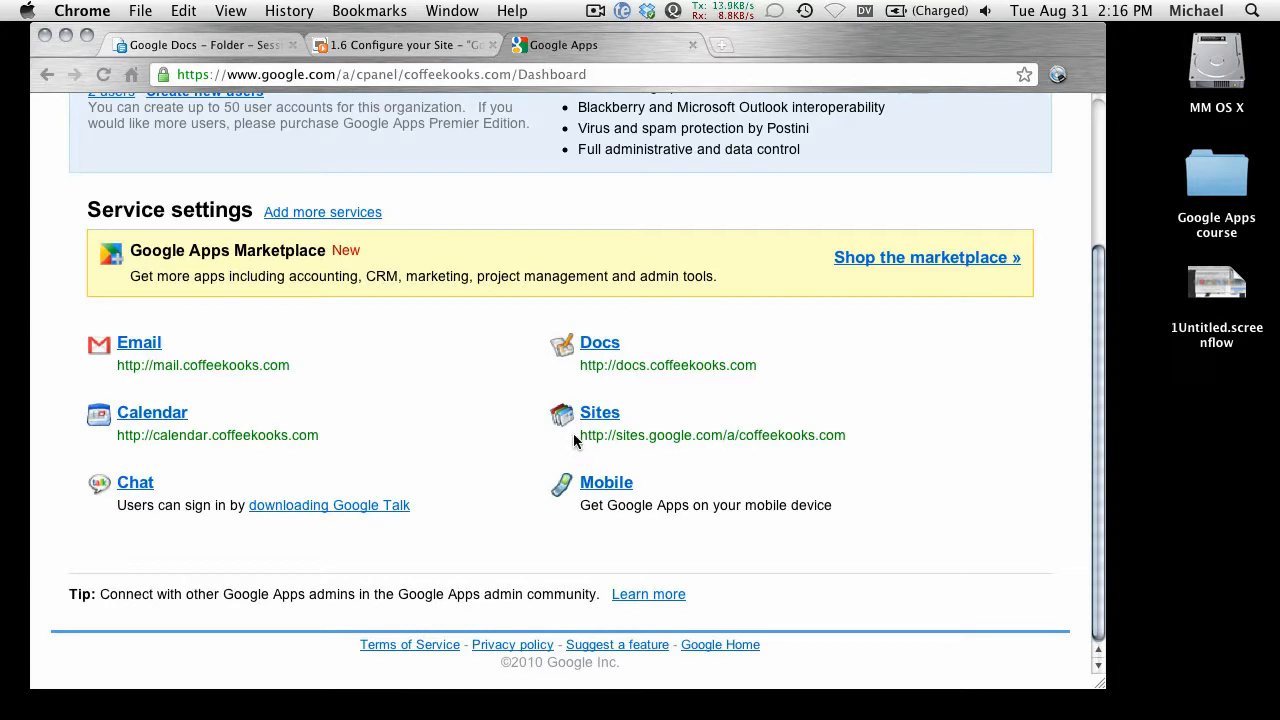
Step: Load the coffeekooks.com Sites address from the admin dashboard in the browser
{"action": "left_click_drag", "start_coordinate": [579, 440], "coordinate": [851, 433]}
{"action": "key", "text": "super+c"}
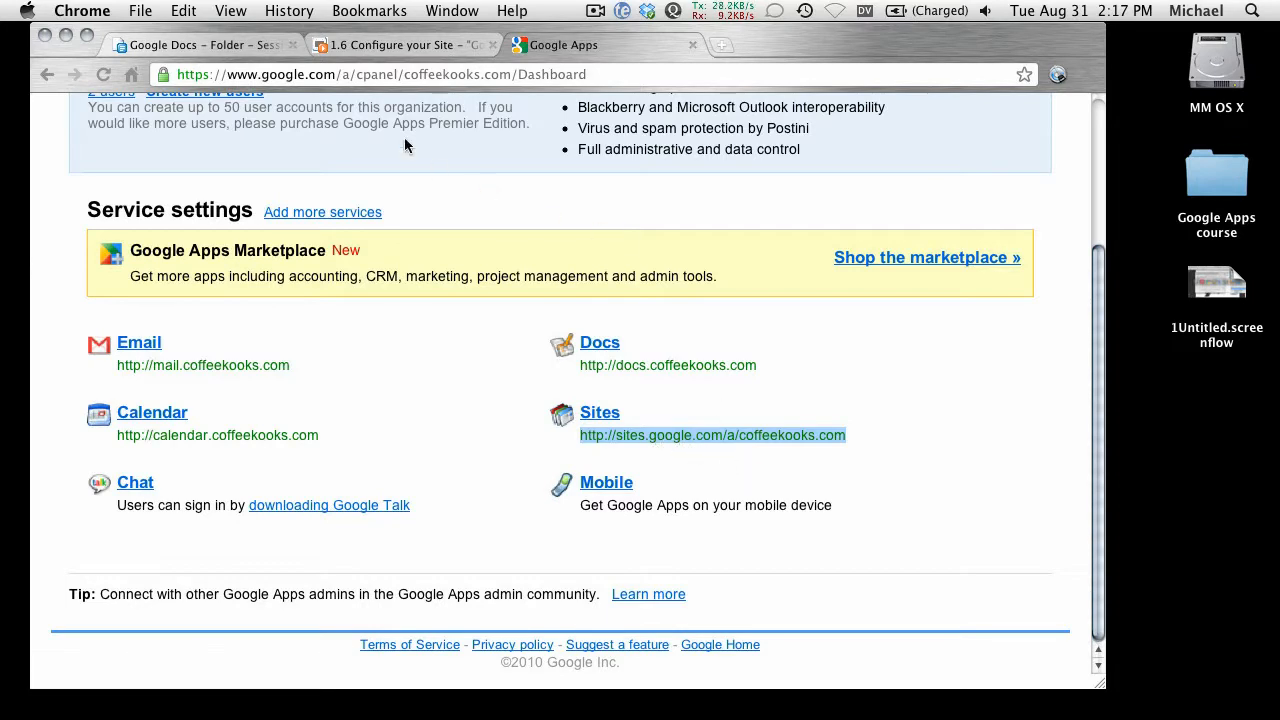
{"action": "left_click", "coordinate": [382, 75]}
{"action": "key", "text": "super+v"}
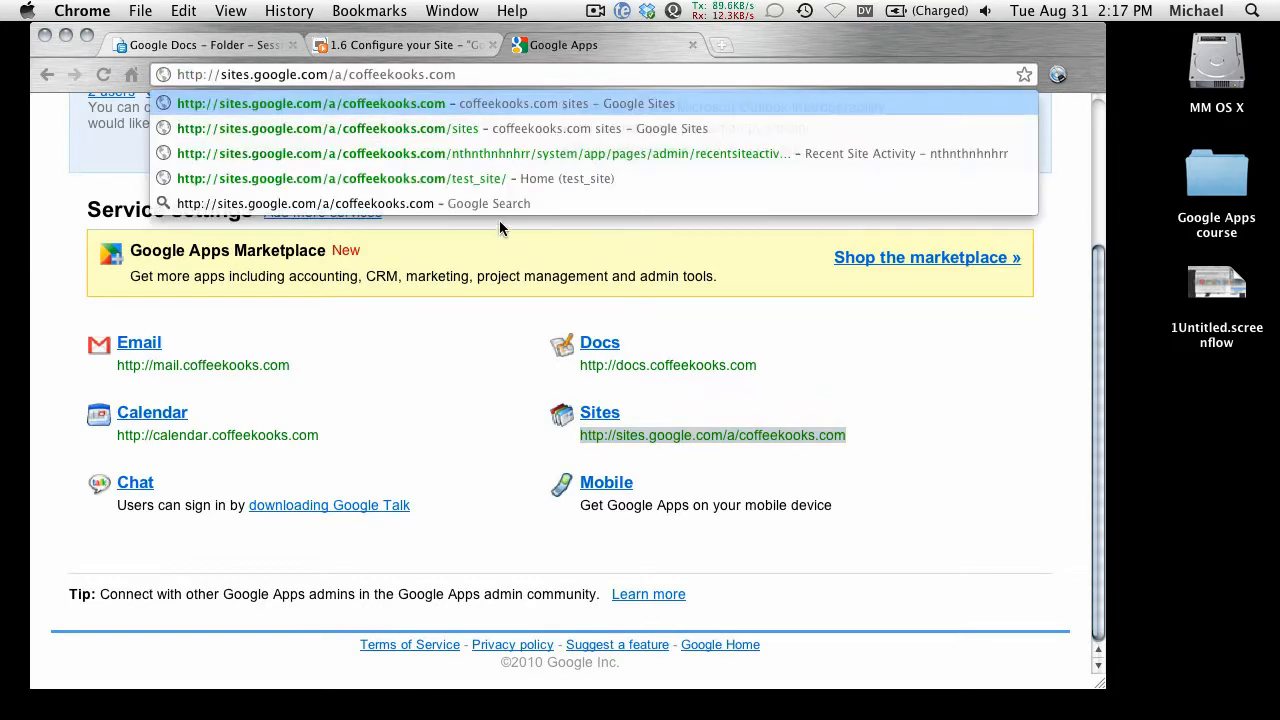
{"action": "key", "text": "Return"}
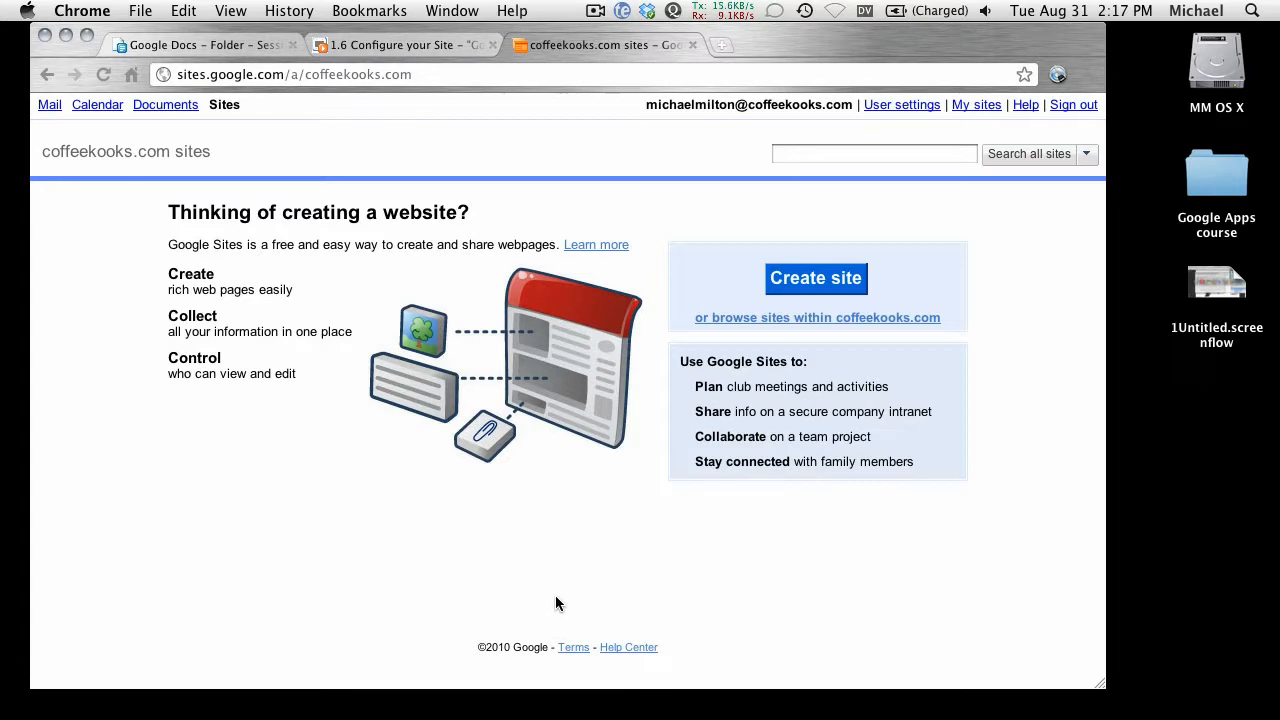
Step: Start a new coffeekooks.com site and bring up the full template gallery
{"action": "left_click", "coordinate": [815, 280]}
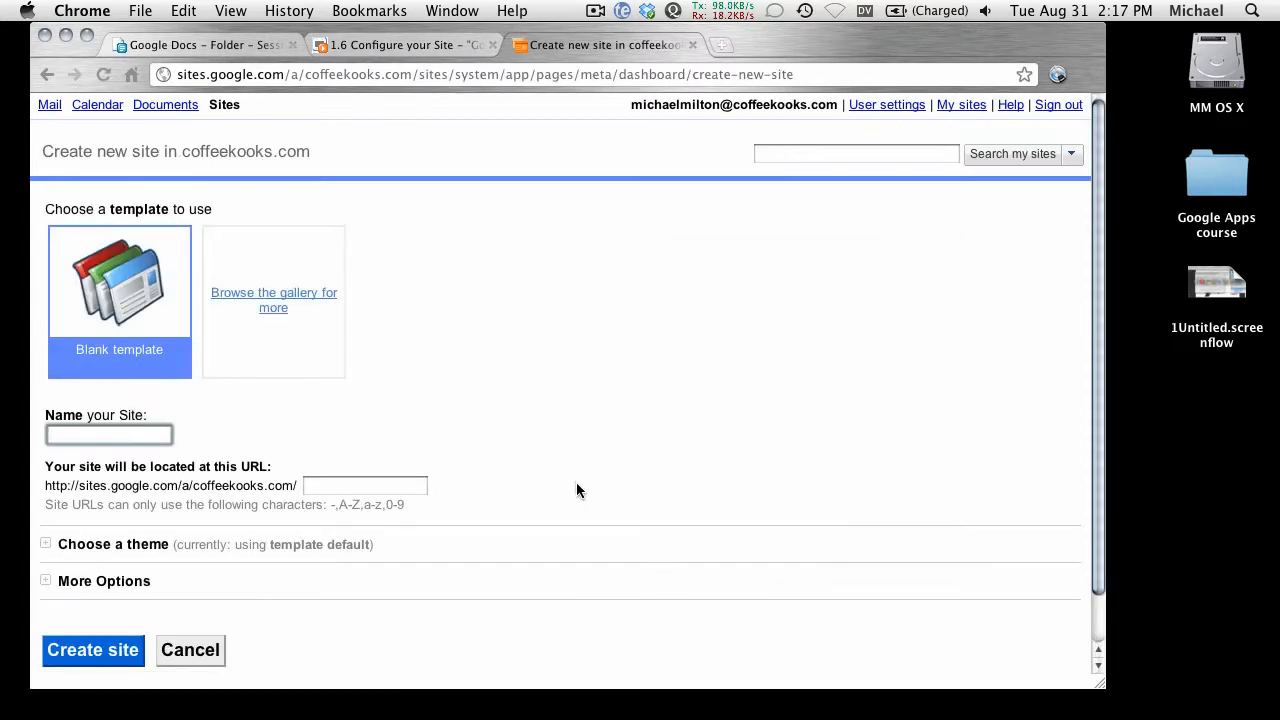
{"action": "scroll", "coordinate": [564, 530], "scroll_direction": "down", "scroll_amount": 1}
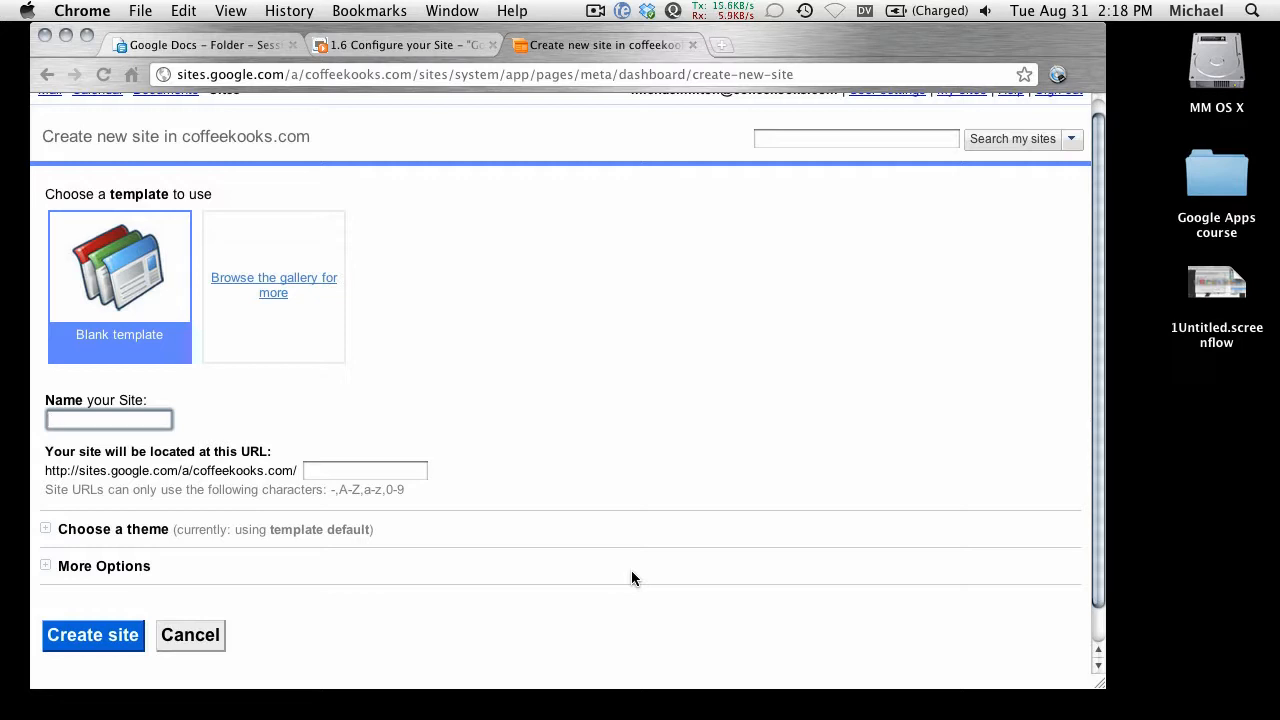
{"action": "left_click", "coordinate": [273, 290]}
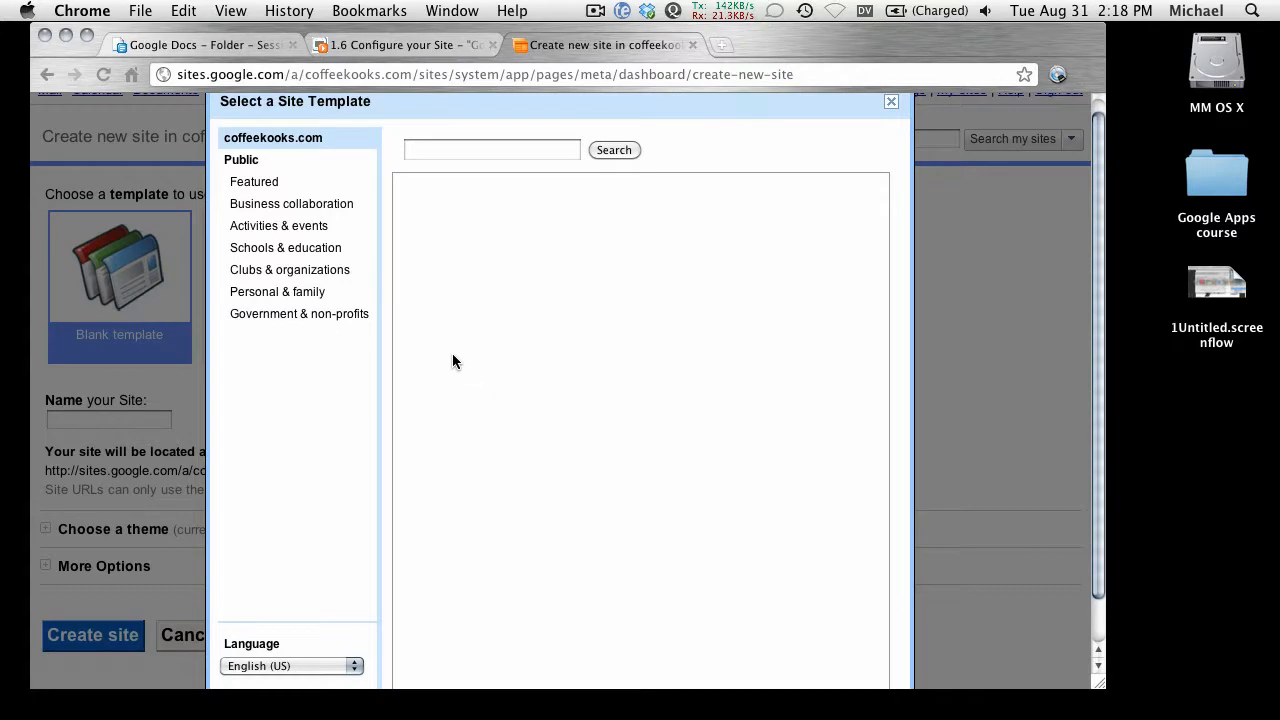
Step: Browse the Featured, Business collaboration and Activities & events templates, then preview Travel Journal
{"action": "left_click", "coordinate": [268, 186]}
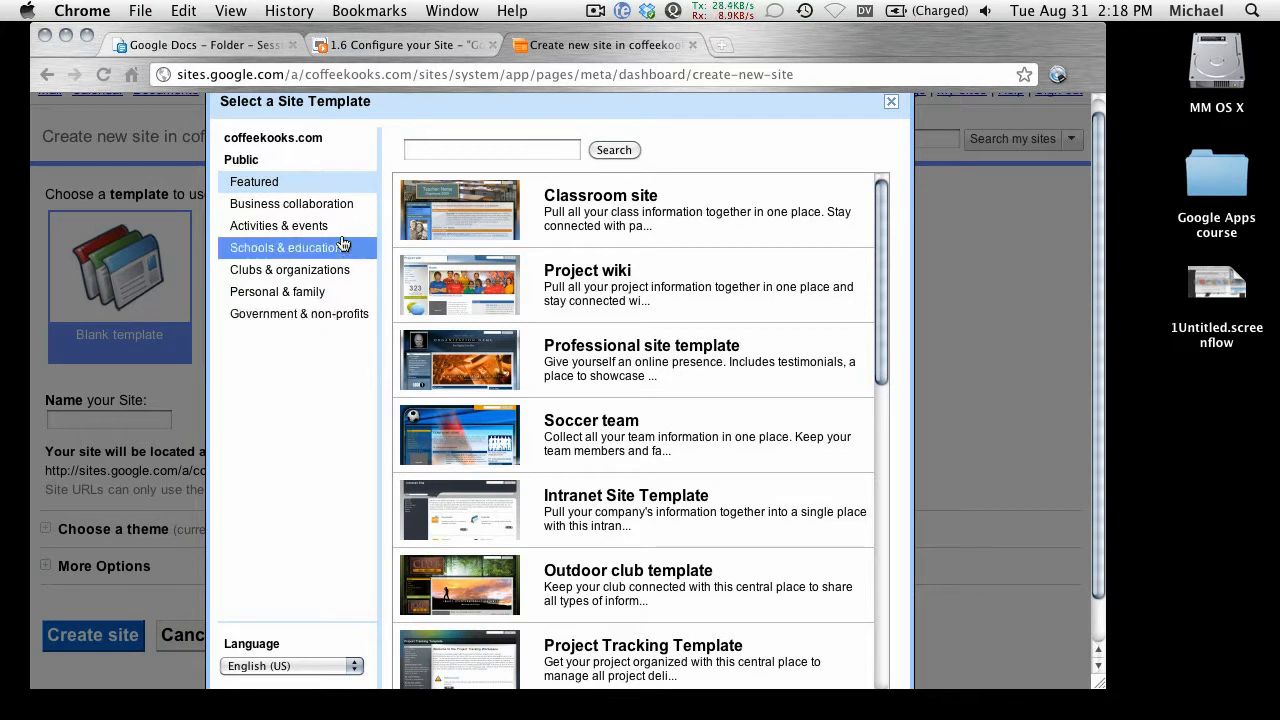
{"action": "left_click", "coordinate": [276, 206]}
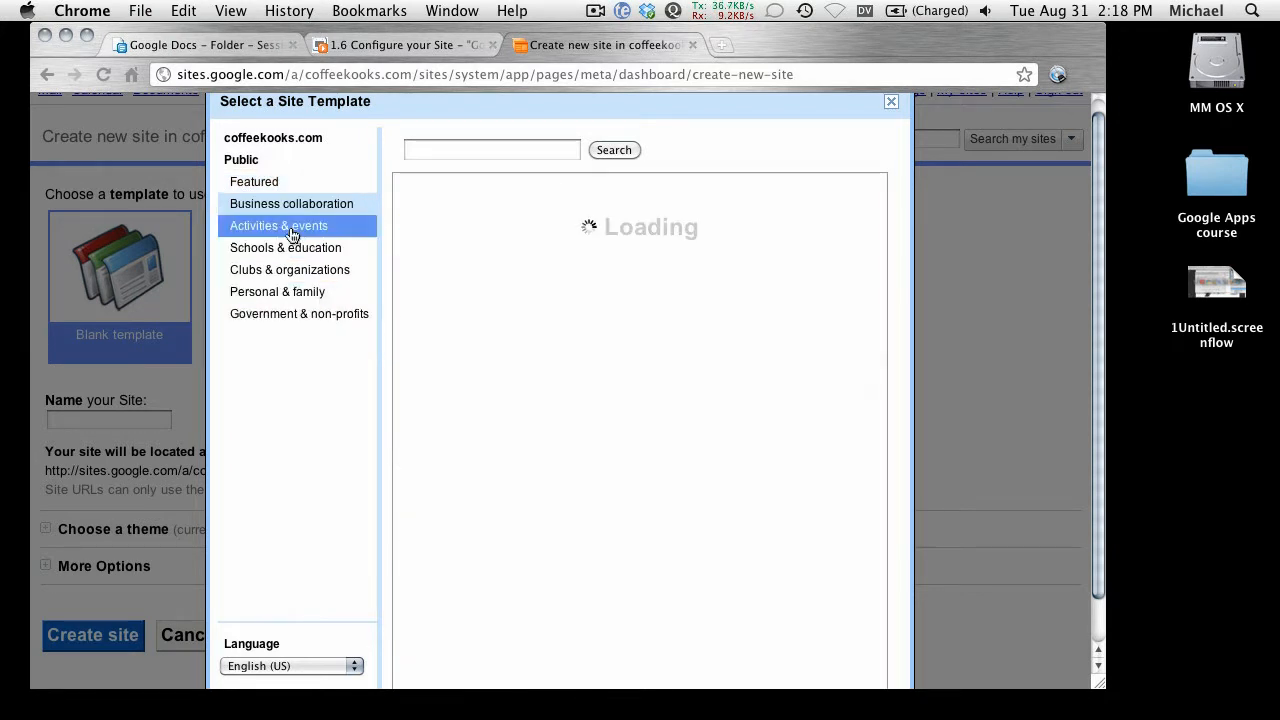
{"action": "left_click", "coordinate": [295, 236]}
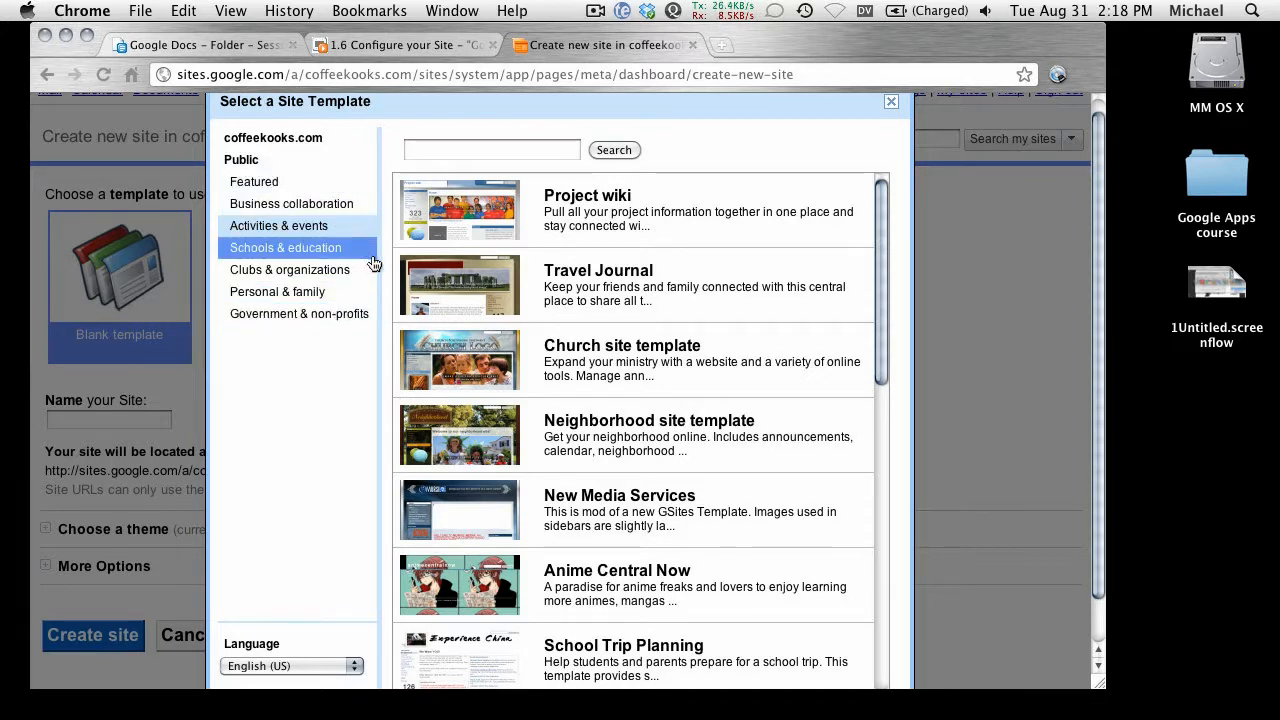
{"action": "left_click", "coordinate": [462, 302]}
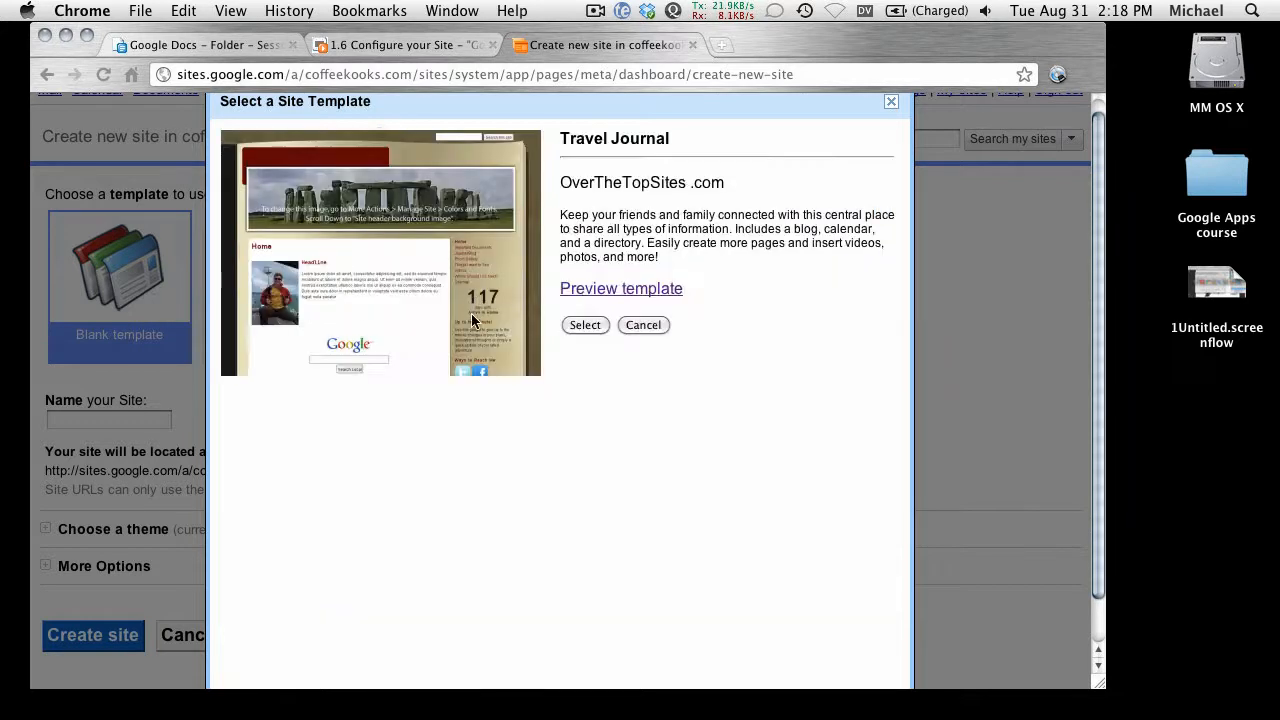
{"action": "left_click", "coordinate": [566, 292]}
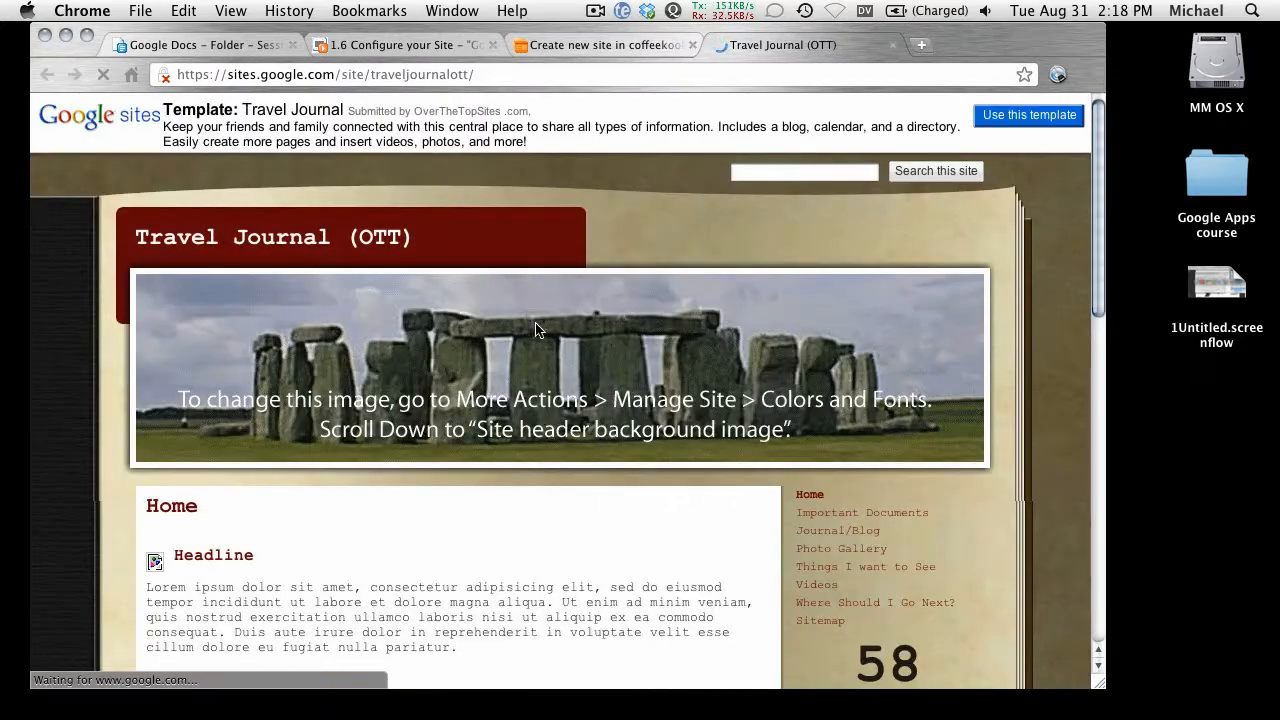
Step: Look through the Travel Journal preview, then close it
{"action": "scroll", "coordinate": [630, 540], "scroll_direction": "down", "scroll_amount": 3}
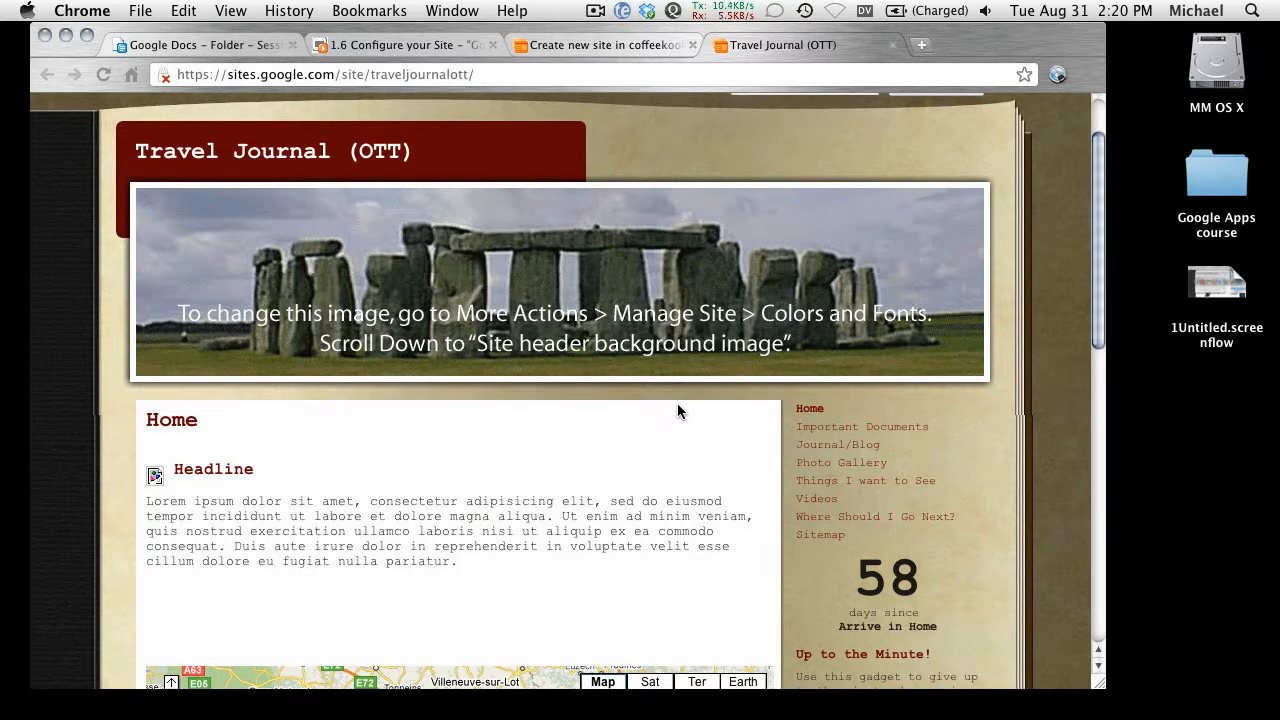
{"action": "left_click", "coordinate": [894, 45]}
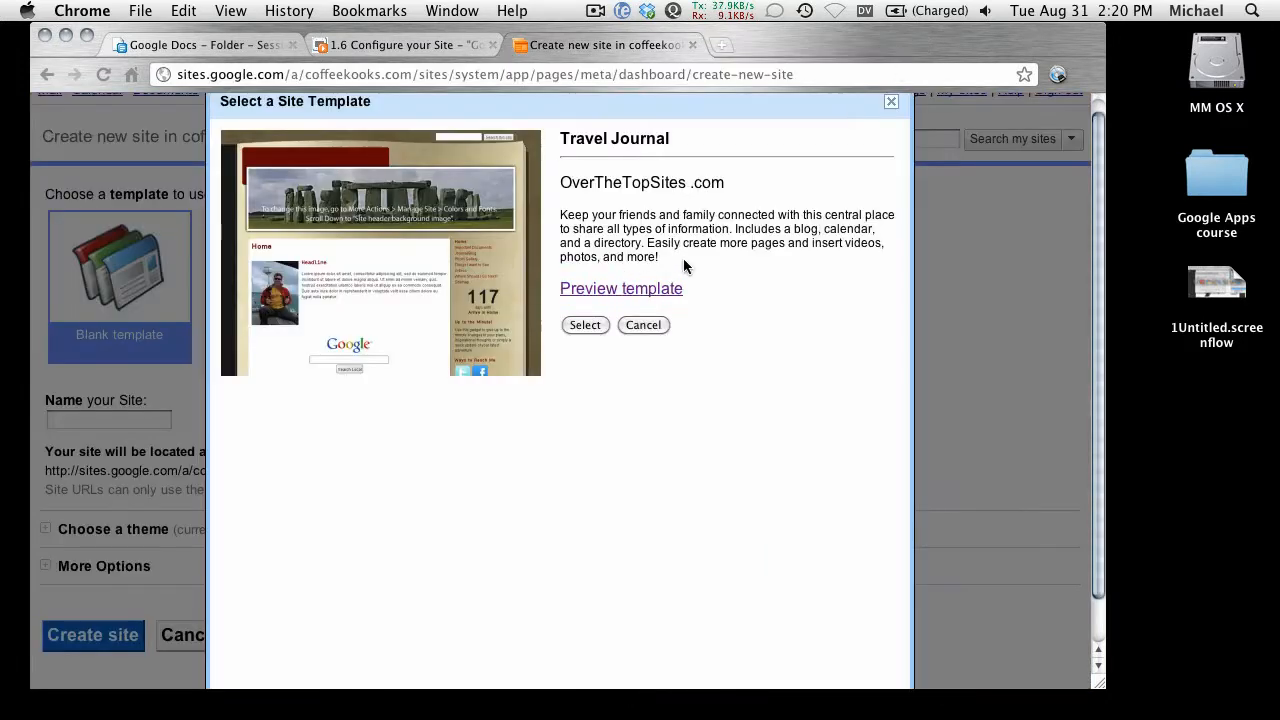
Step: Return to the template list and preview the Project wiki template
{"action": "scroll", "coordinate": [712, 316], "scroll_direction": "up", "scroll_amount": 1}
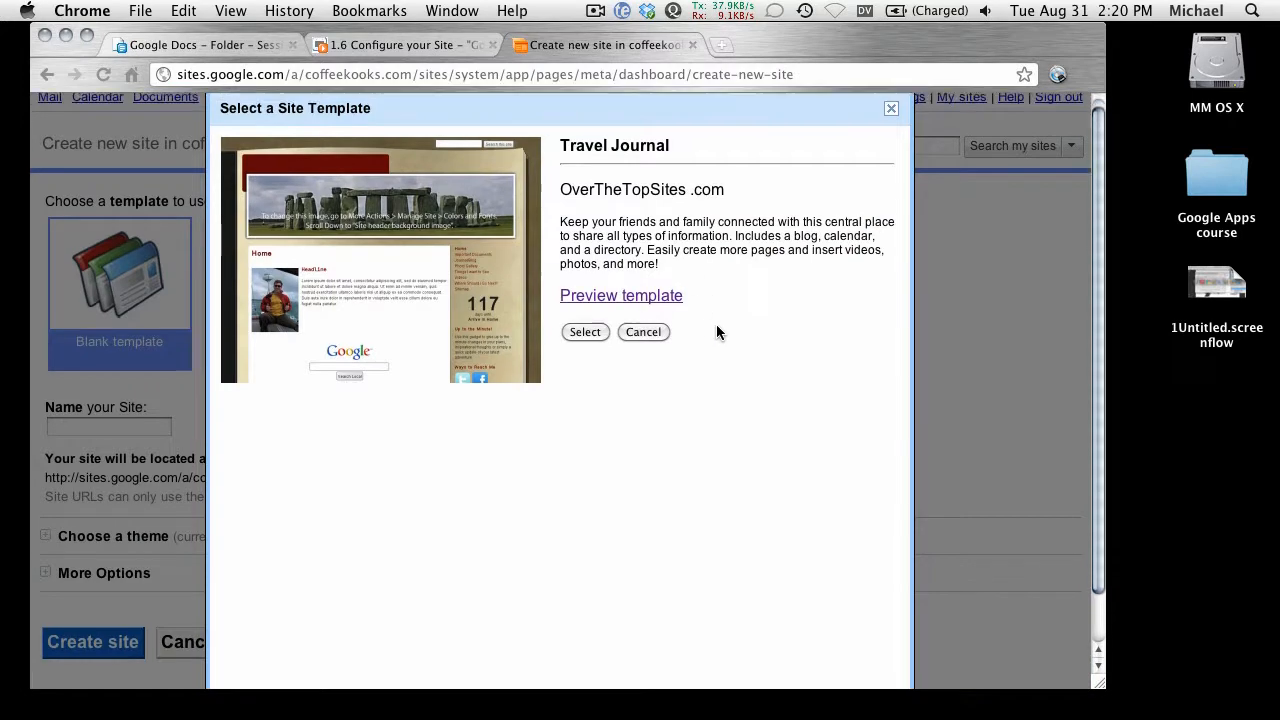
{"action": "left_click", "coordinate": [643, 331]}
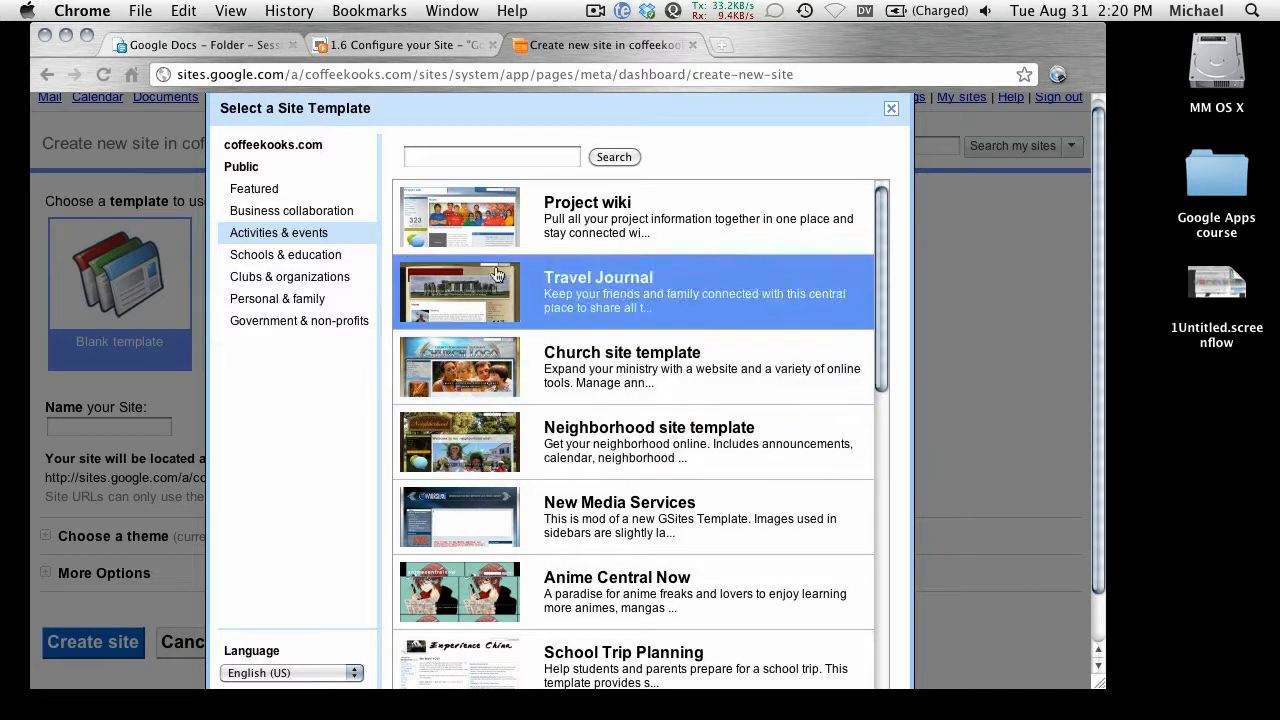
{"action": "left_click", "coordinate": [463, 221]}
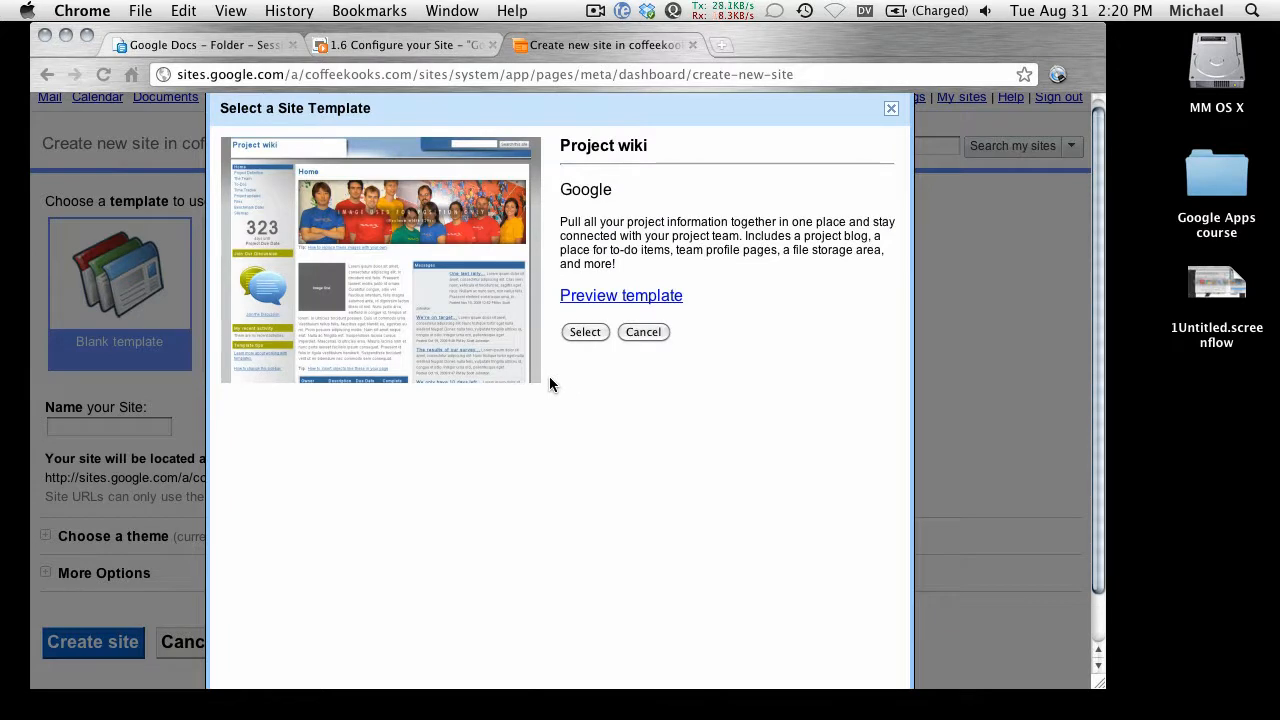
{"action": "left_click", "coordinate": [576, 297]}
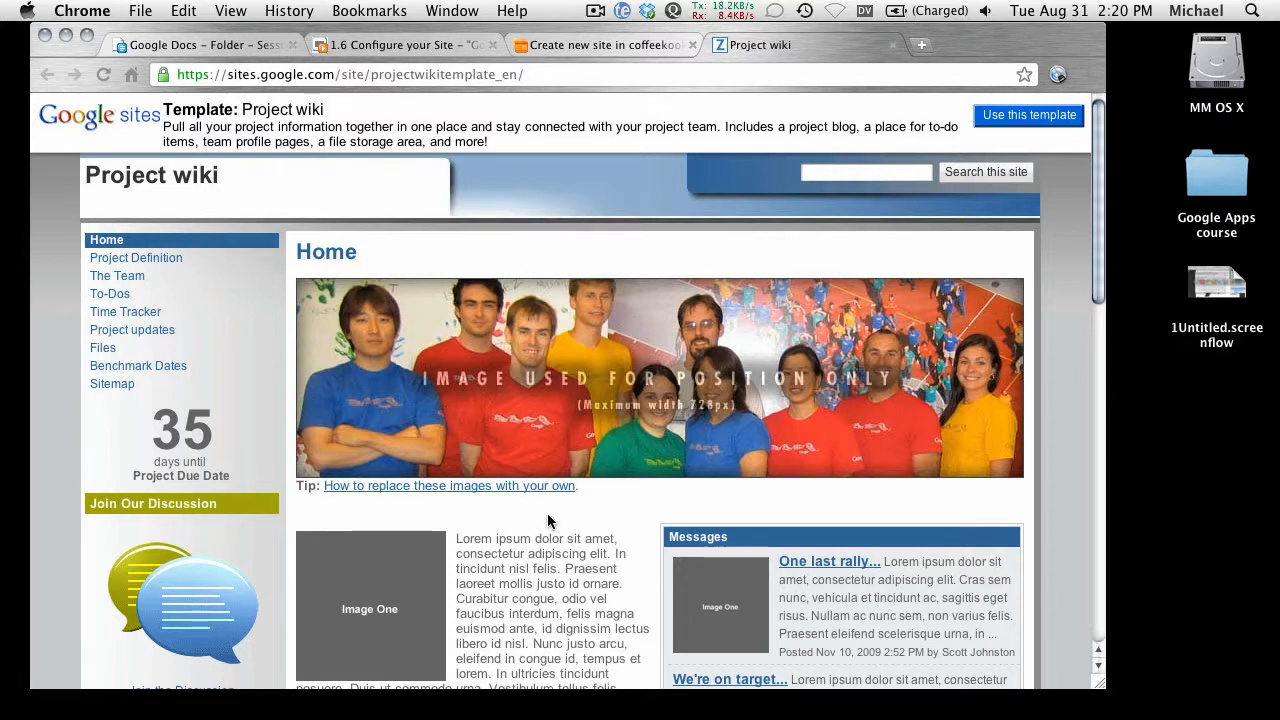
Step: Close the Project wiki preview and select Project wiki as the site template
{"action": "key", "text": "super+w"}
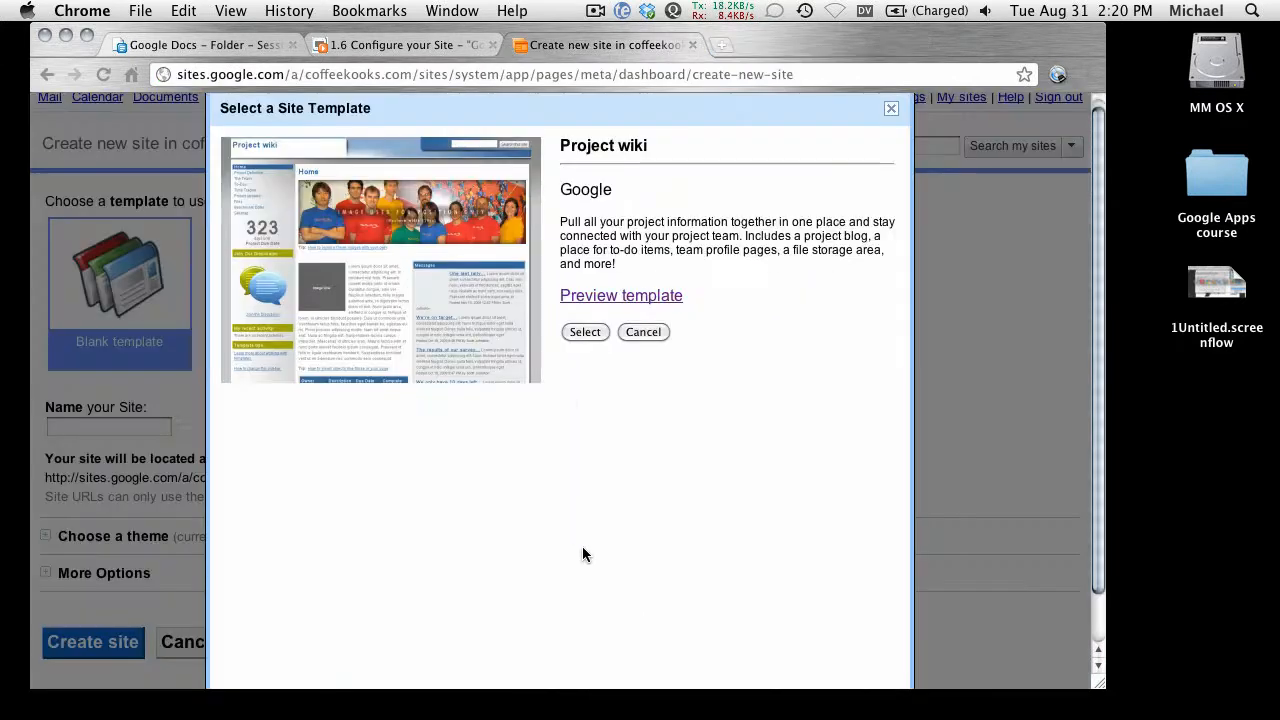
{"action": "left_click", "coordinate": [582, 337]}
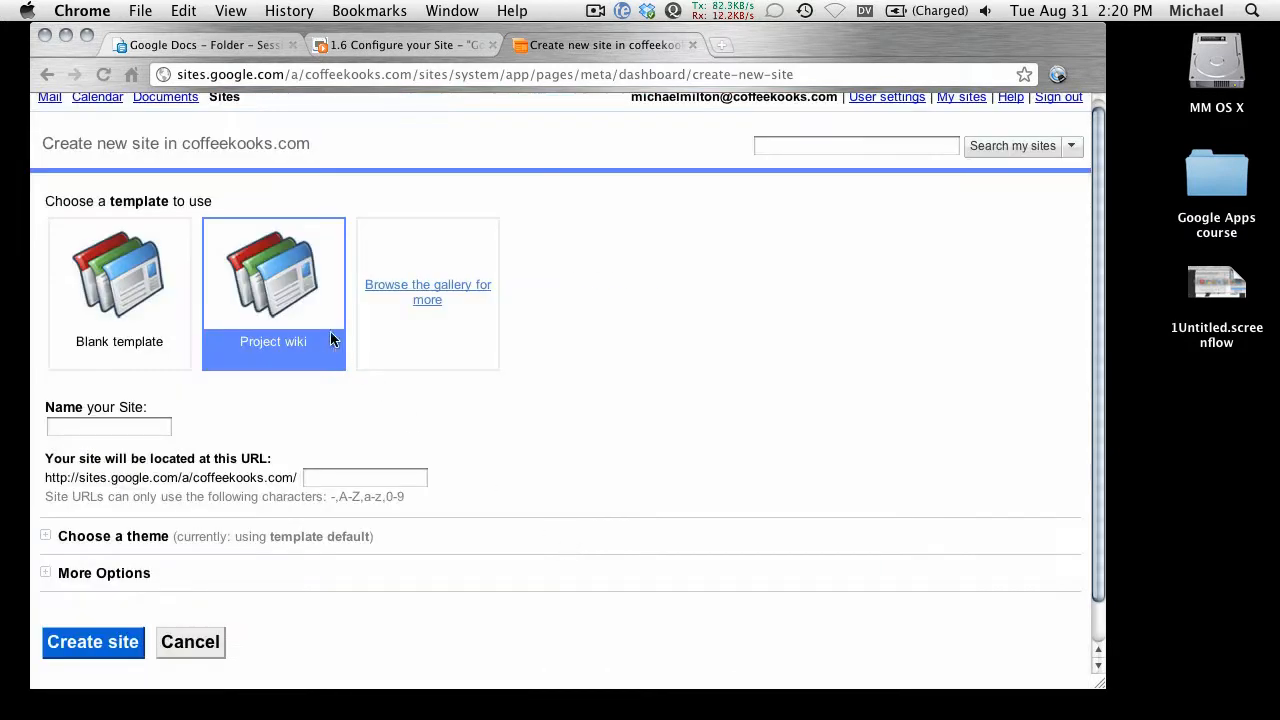
{"action": "left_click", "coordinate": [123, 431]}
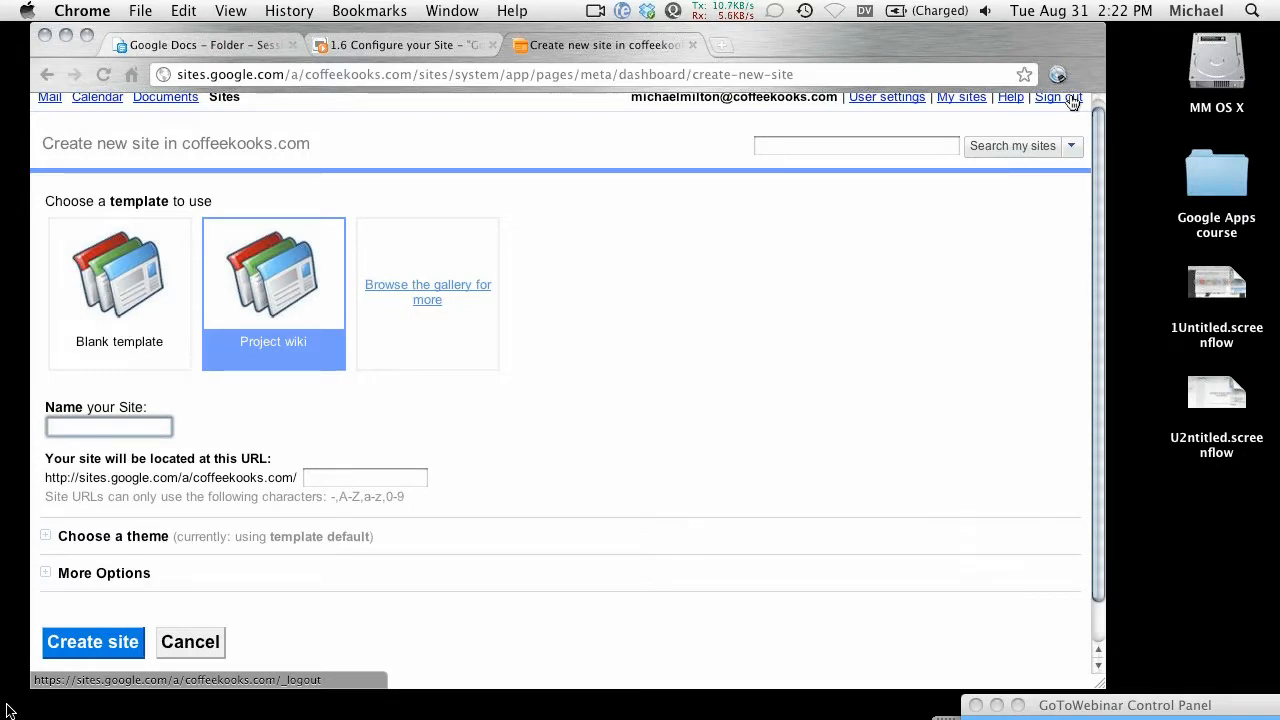
Step: Enter 'collaborate' as the site name and show the theme choices
{"action": "type", "text": "collaborate"}
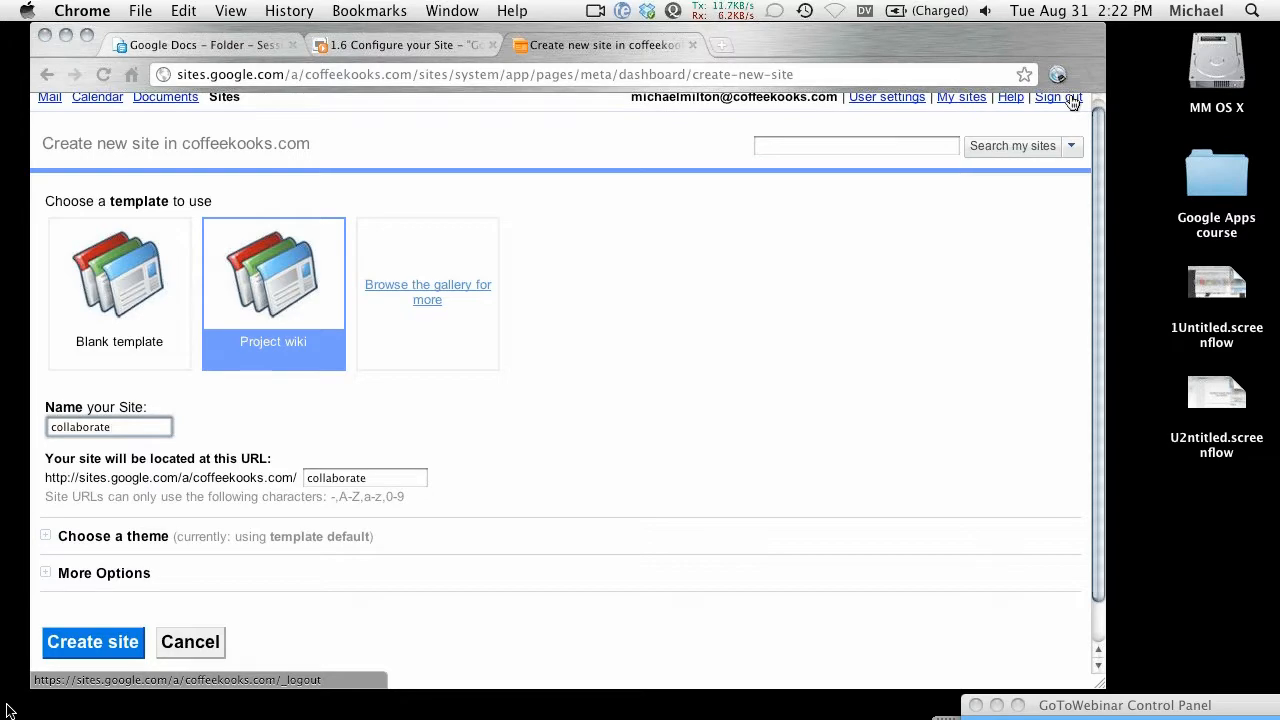
{"action": "left_click", "coordinate": [45, 537]}
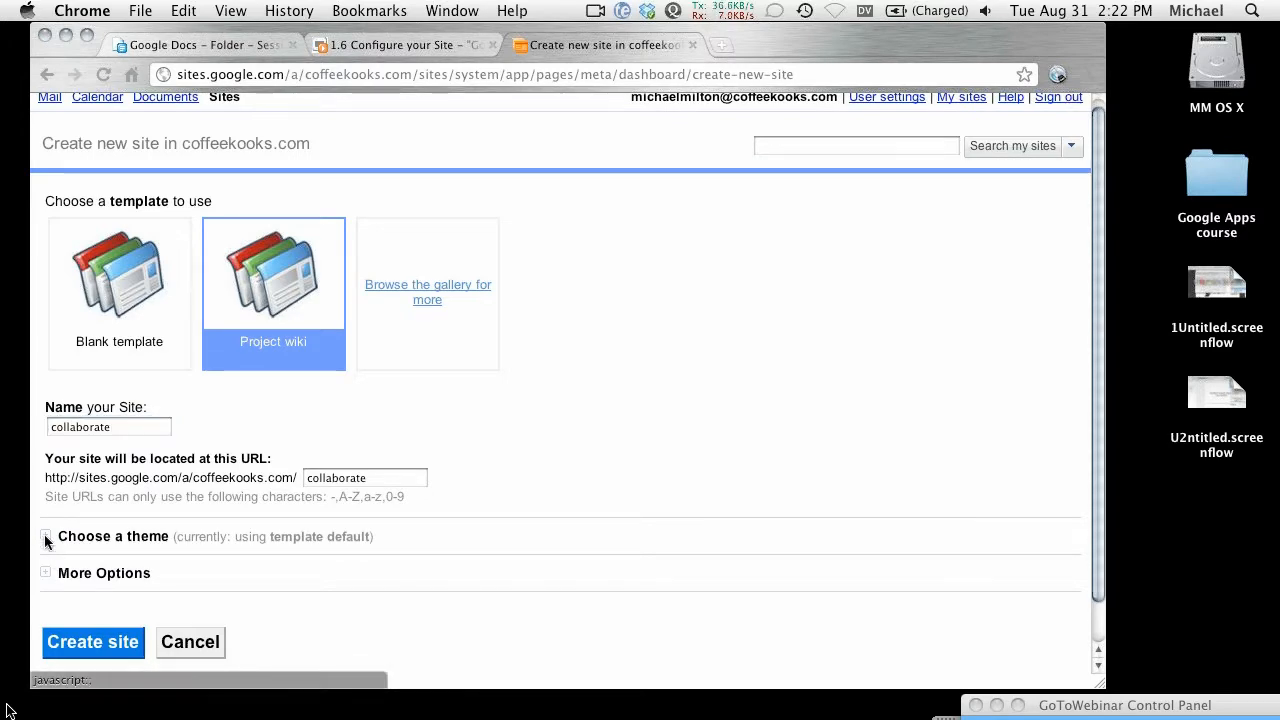
Step: Scroll through the theme list and pick the Parchment theme
{"action": "scroll", "coordinate": [573, 500], "scroll_direction": "down", "scroll_amount": 1}
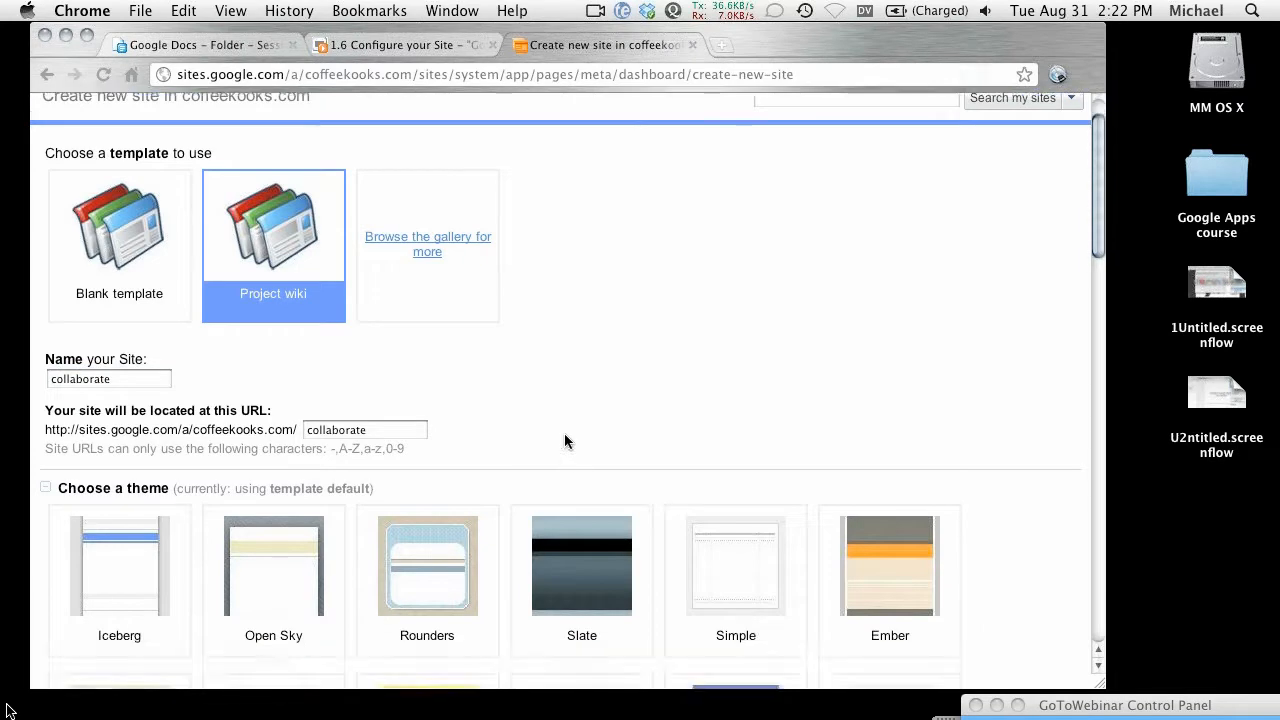
{"action": "scroll", "coordinate": [564, 441], "scroll_direction": "down", "scroll_amount": 4}
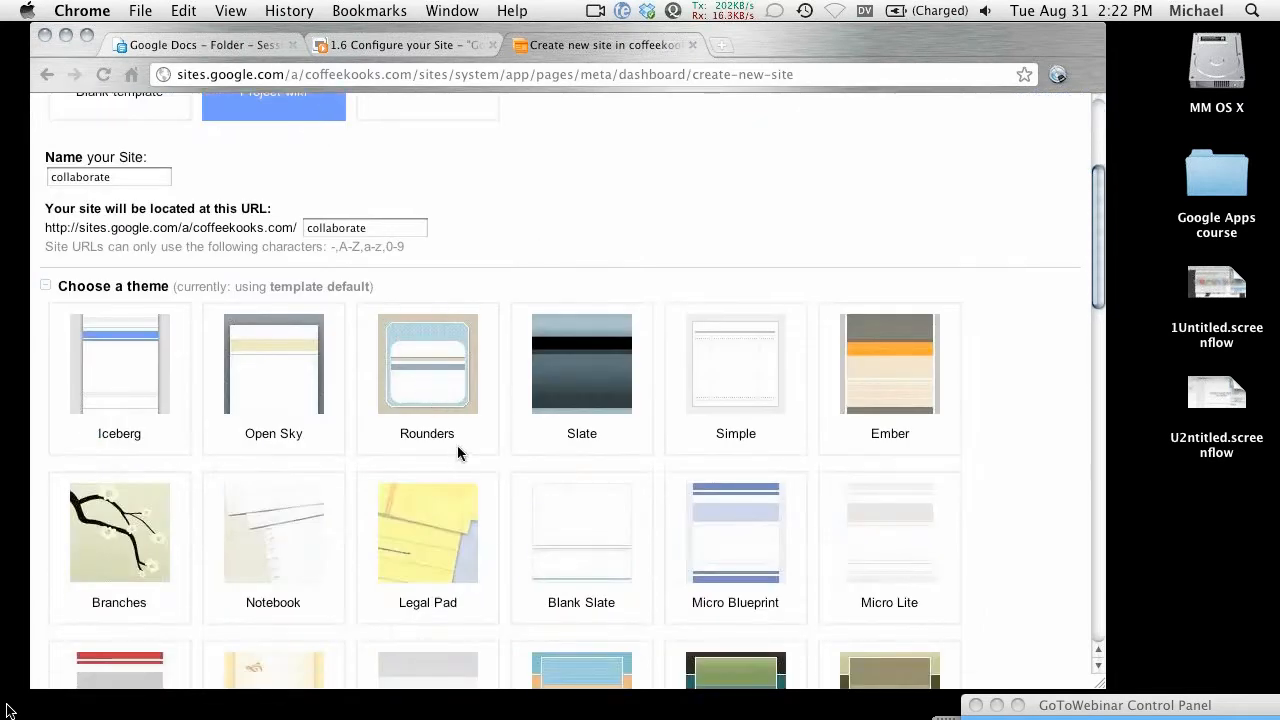
{"action": "scroll", "coordinate": [457, 445], "scroll_direction": "down", "scroll_amount": 3}
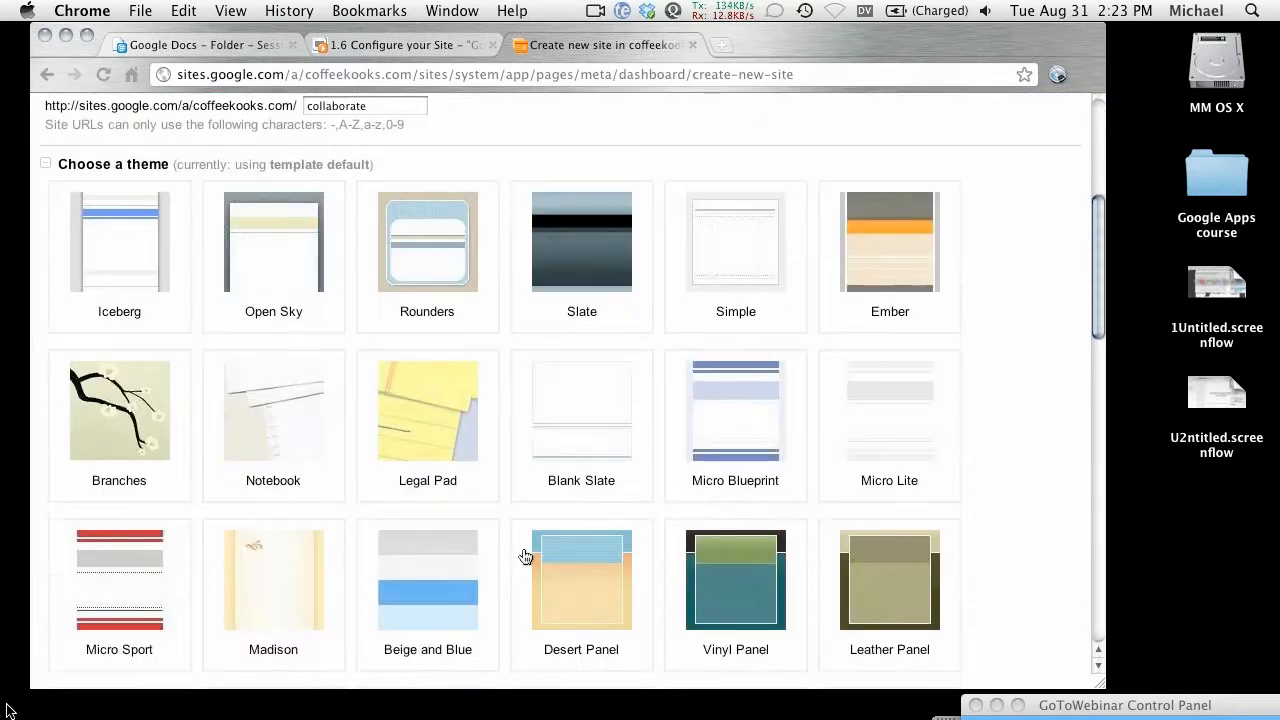
{"action": "scroll", "coordinate": [523, 520], "scroll_direction": "down", "scroll_amount": 3}
{"action": "scroll", "coordinate": [510, 495], "scroll_direction": "up", "scroll_amount": 6}
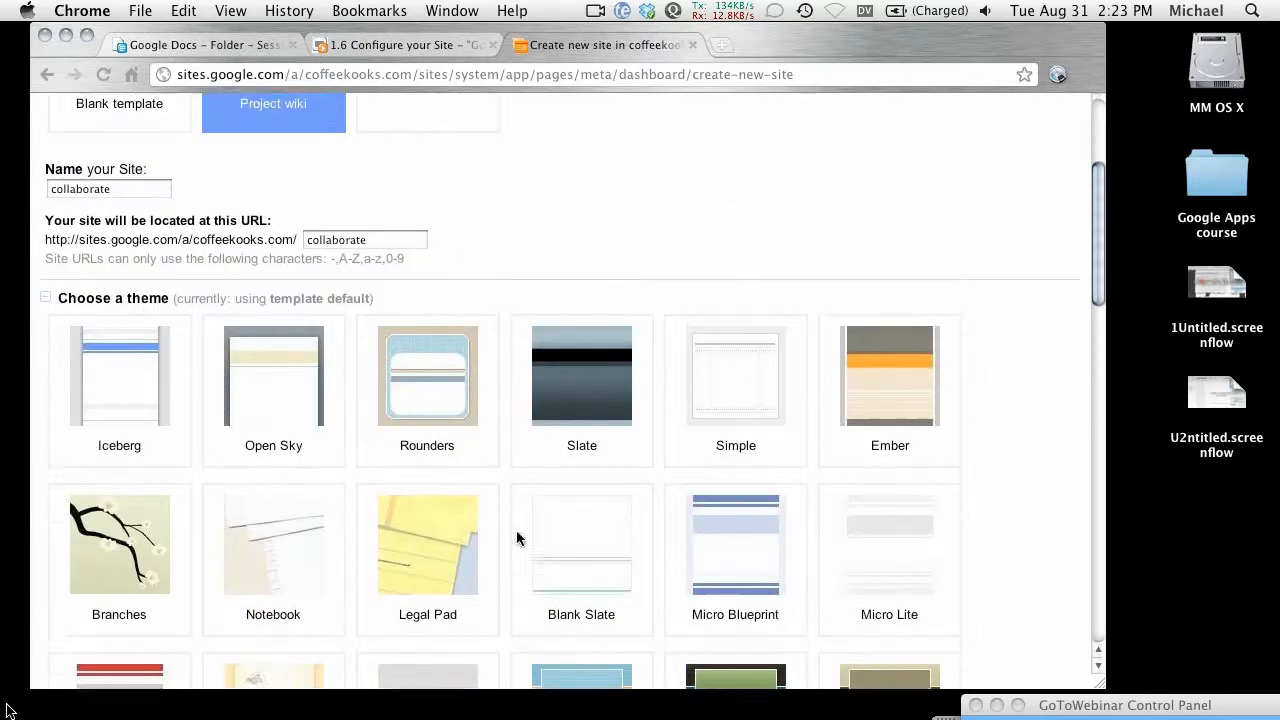
{"action": "scroll", "coordinate": [503, 486], "scroll_direction": "up", "scroll_amount": 4}
{"action": "scroll", "coordinate": [518, 482], "scroll_direction": "down", "scroll_amount": 1}
{"action": "scroll", "coordinate": [523, 466], "scroll_direction": "down", "scroll_amount": 13}
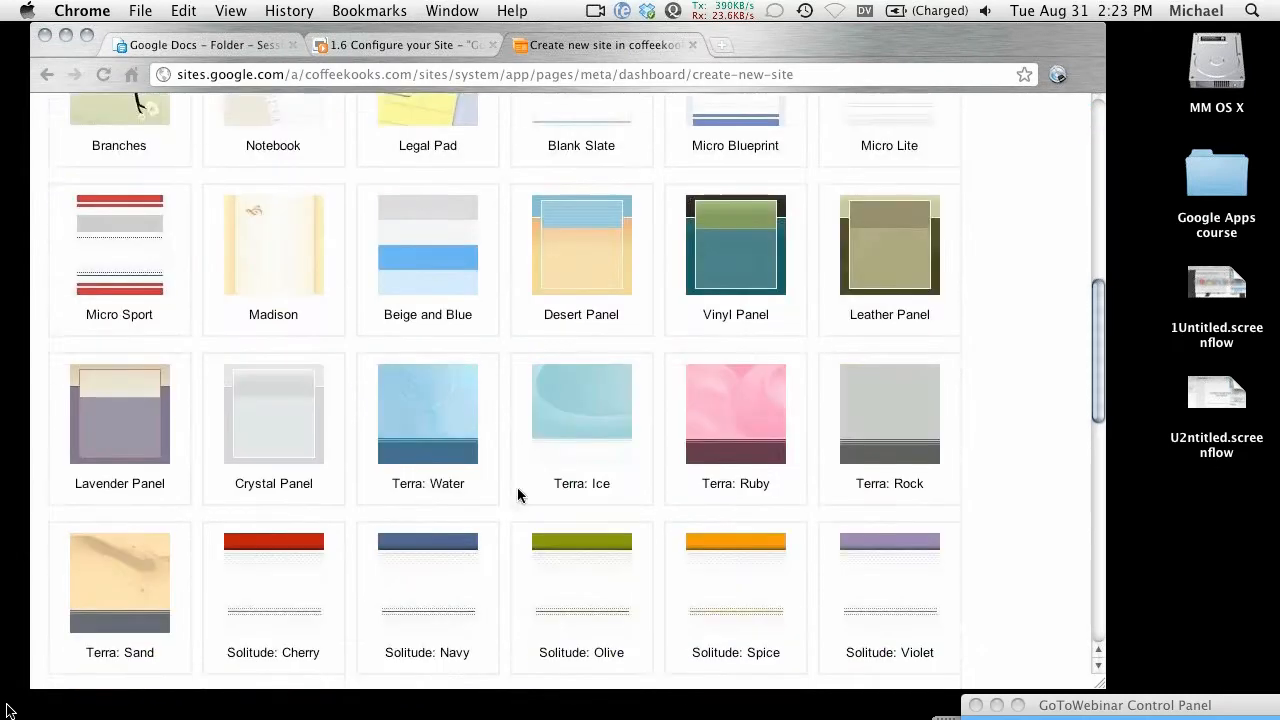
{"action": "scroll", "coordinate": [517, 487], "scroll_direction": "down", "scroll_amount": 8}
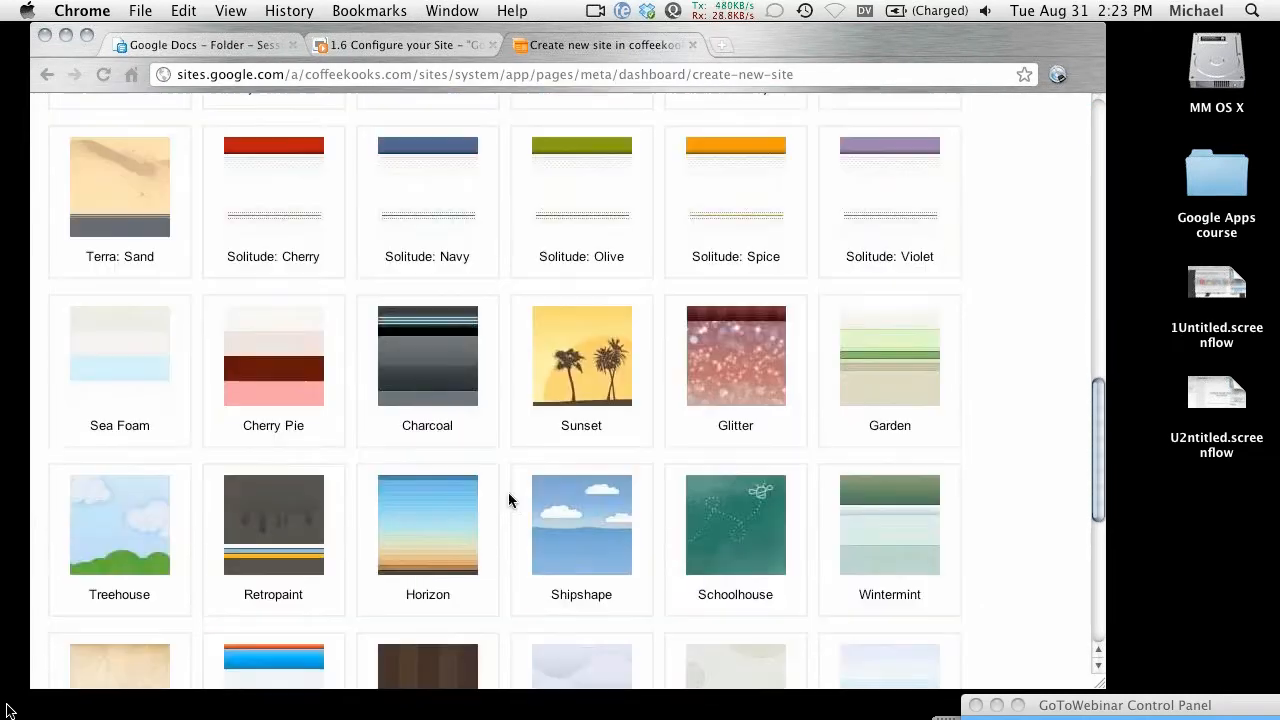
{"action": "scroll", "coordinate": [491, 417], "scroll_direction": "down", "scroll_amount": 4}
{"action": "scroll", "coordinate": [476, 333], "scroll_direction": "down", "scroll_amount": 1}
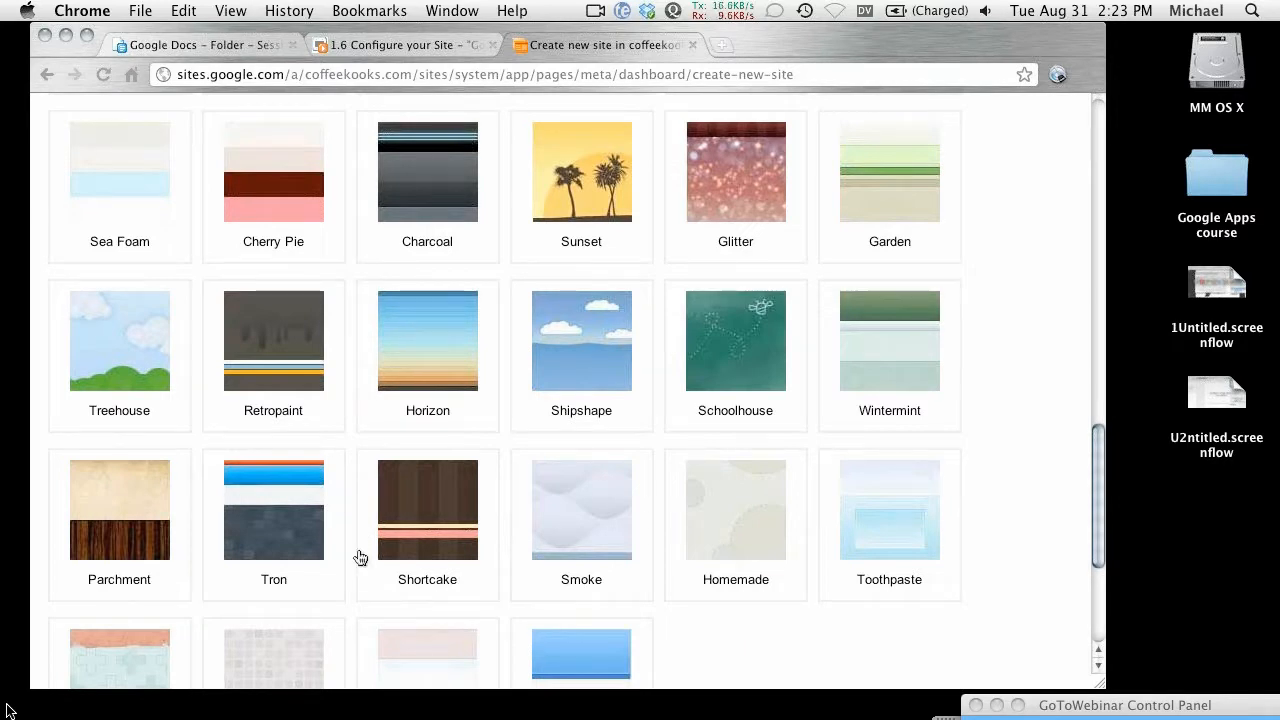
{"action": "scroll", "coordinate": [378, 643], "scroll_direction": "down", "scroll_amount": 5}
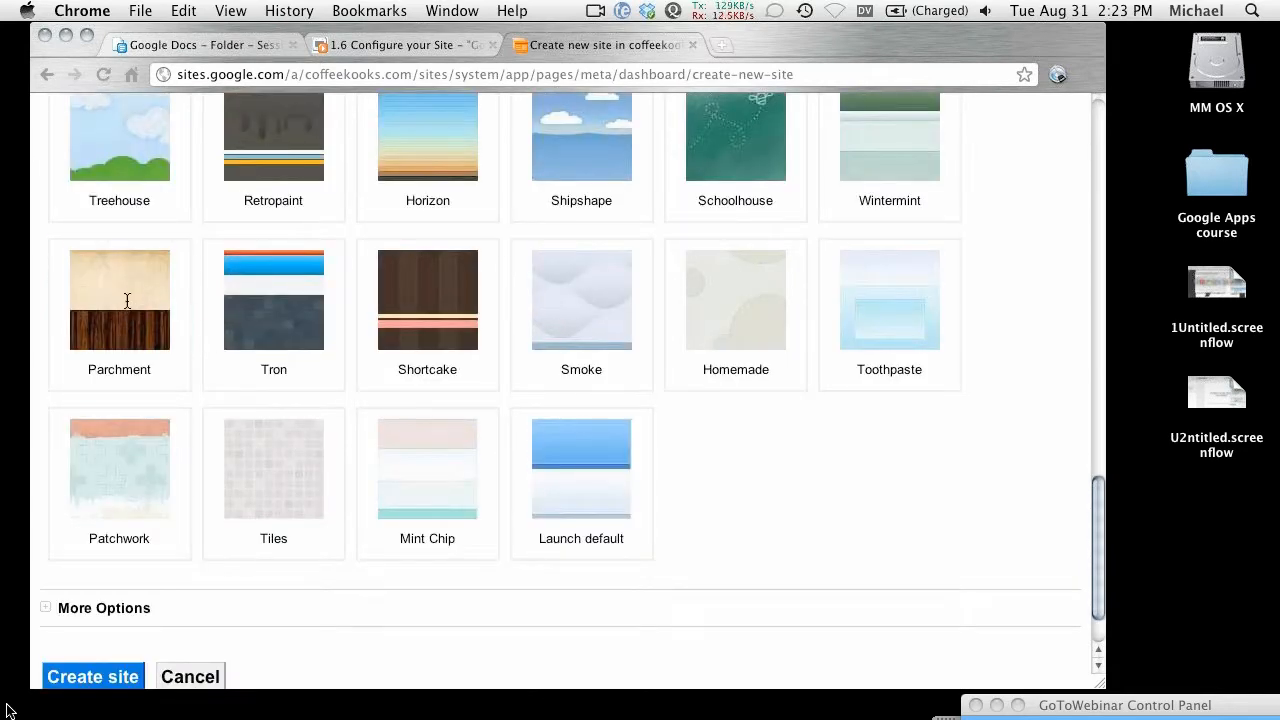
{"action": "left_click", "coordinate": [135, 305]}
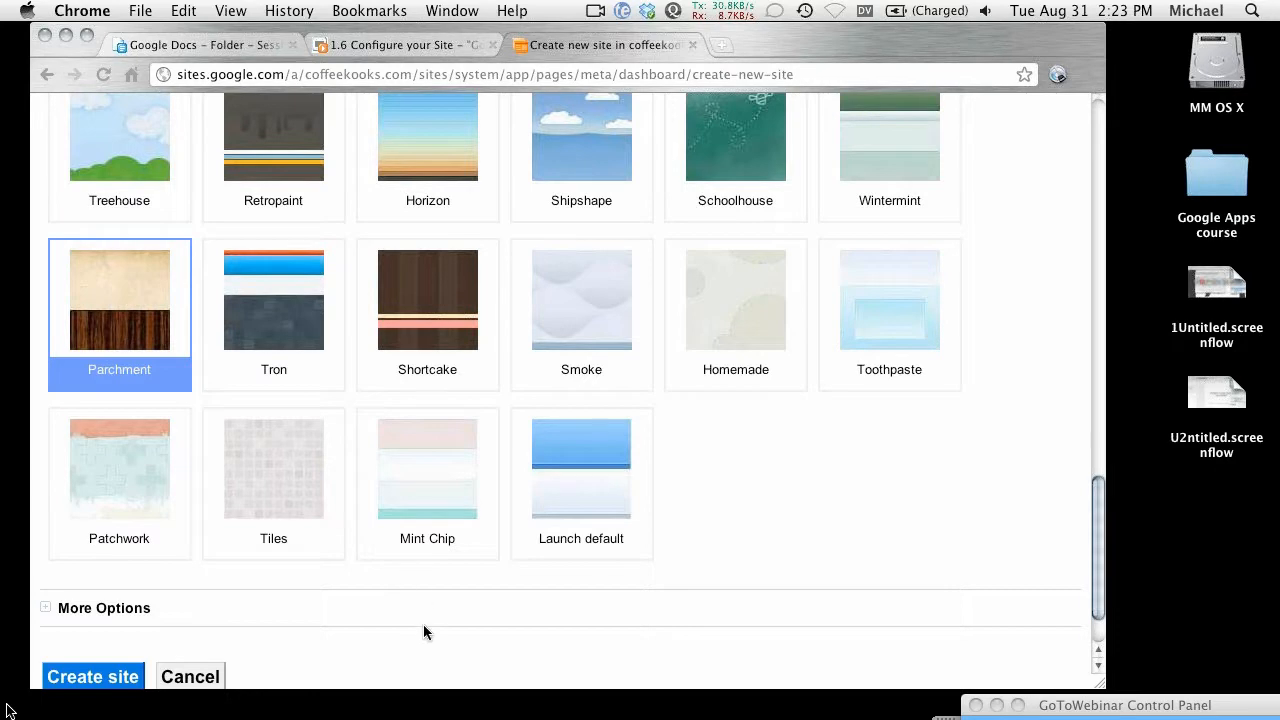
{"action": "scroll", "coordinate": [421, 560], "scroll_direction": "down", "scroll_amount": 2}
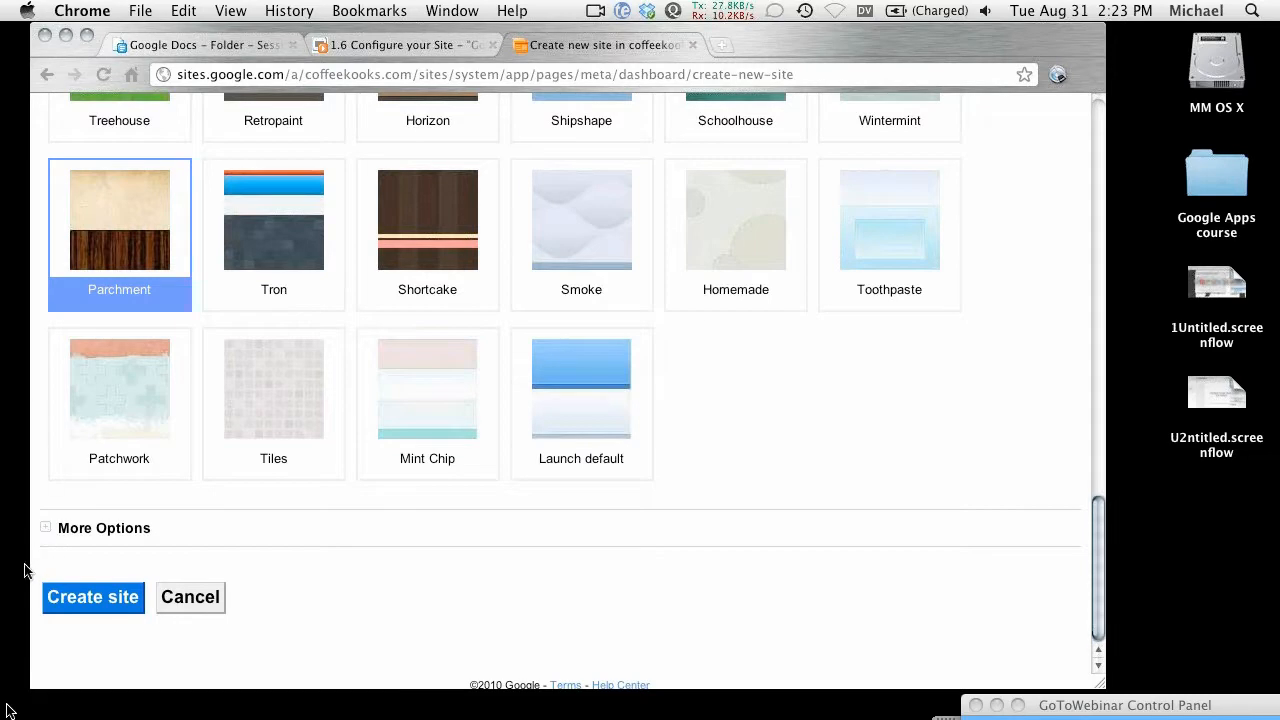
Step: Let everybody at Coffeekooks.com collaborate and allow anyone in the world to view the site
{"action": "left_click", "coordinate": [46, 528]}
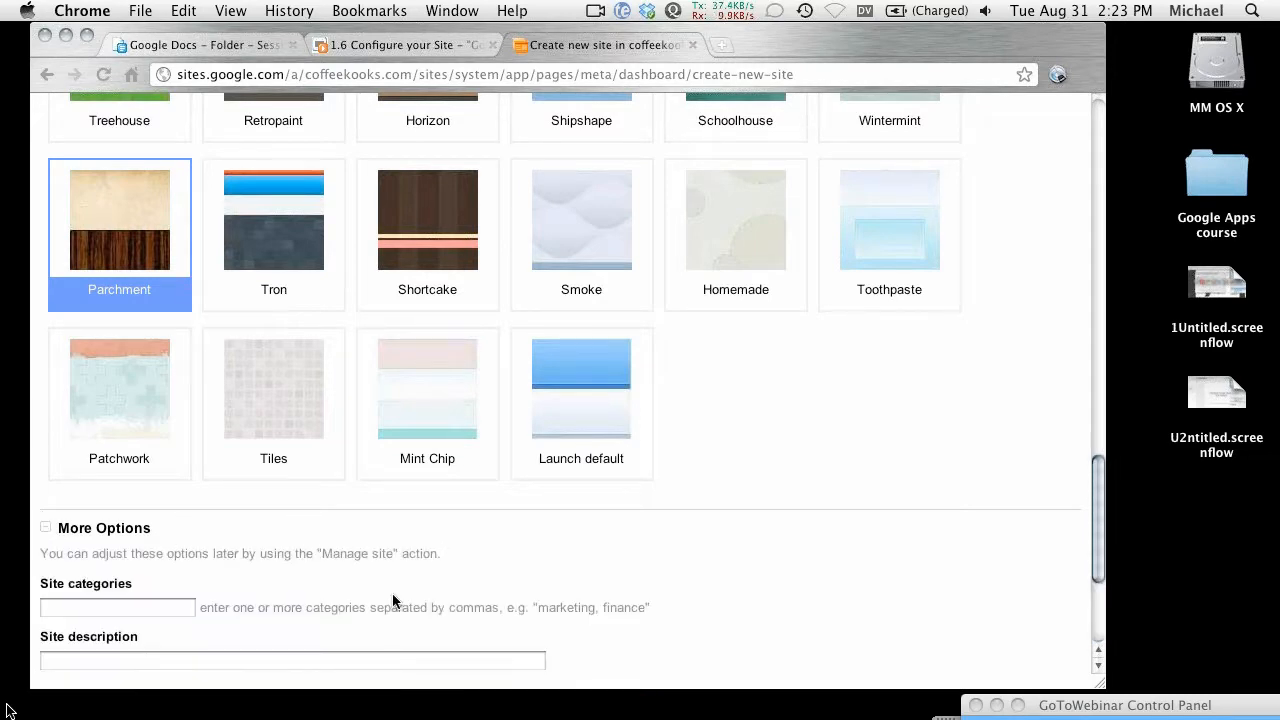
{"action": "scroll", "coordinate": [393, 595], "scroll_direction": "down", "scroll_amount": 5}
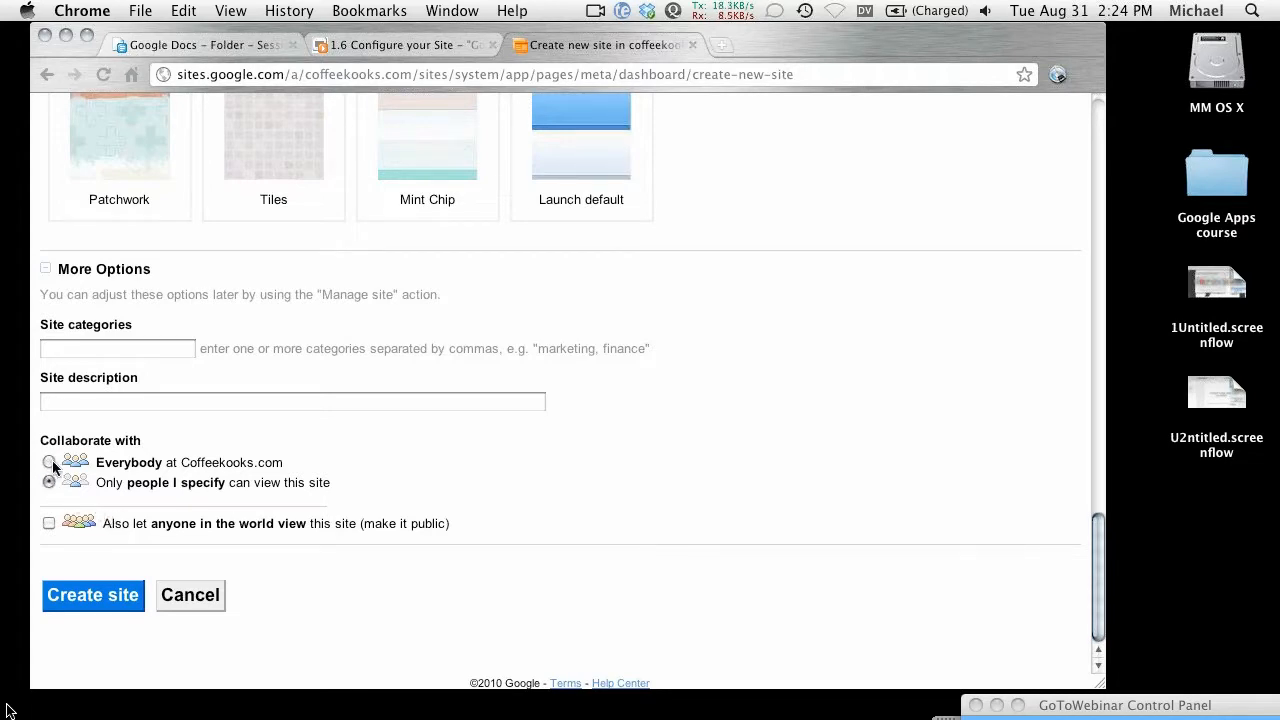
{"action": "left_click", "coordinate": [48, 461]}
{"action": "left_click", "coordinate": [48, 523]}
Step: Submit the collaborate site for creation and wait for it to finish
{"action": "left_click", "coordinate": [84, 598]}
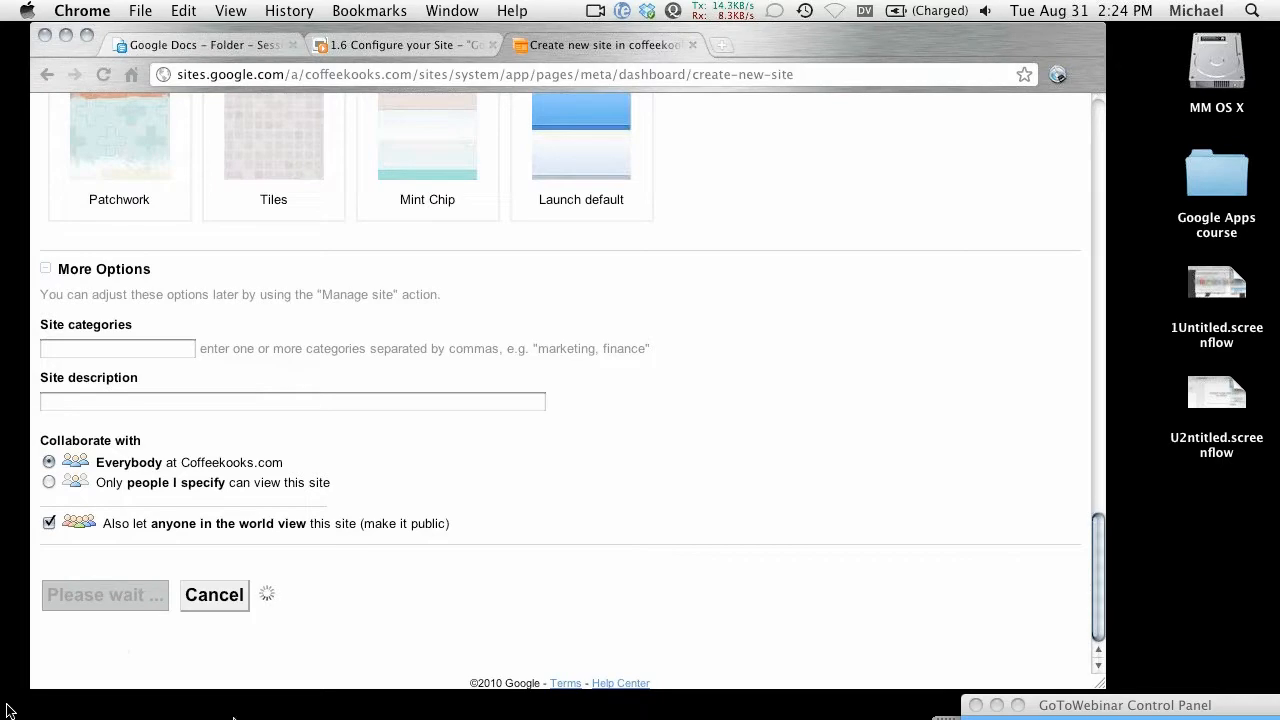
{"action": "mouse_move", "coordinate": [237, 717]}
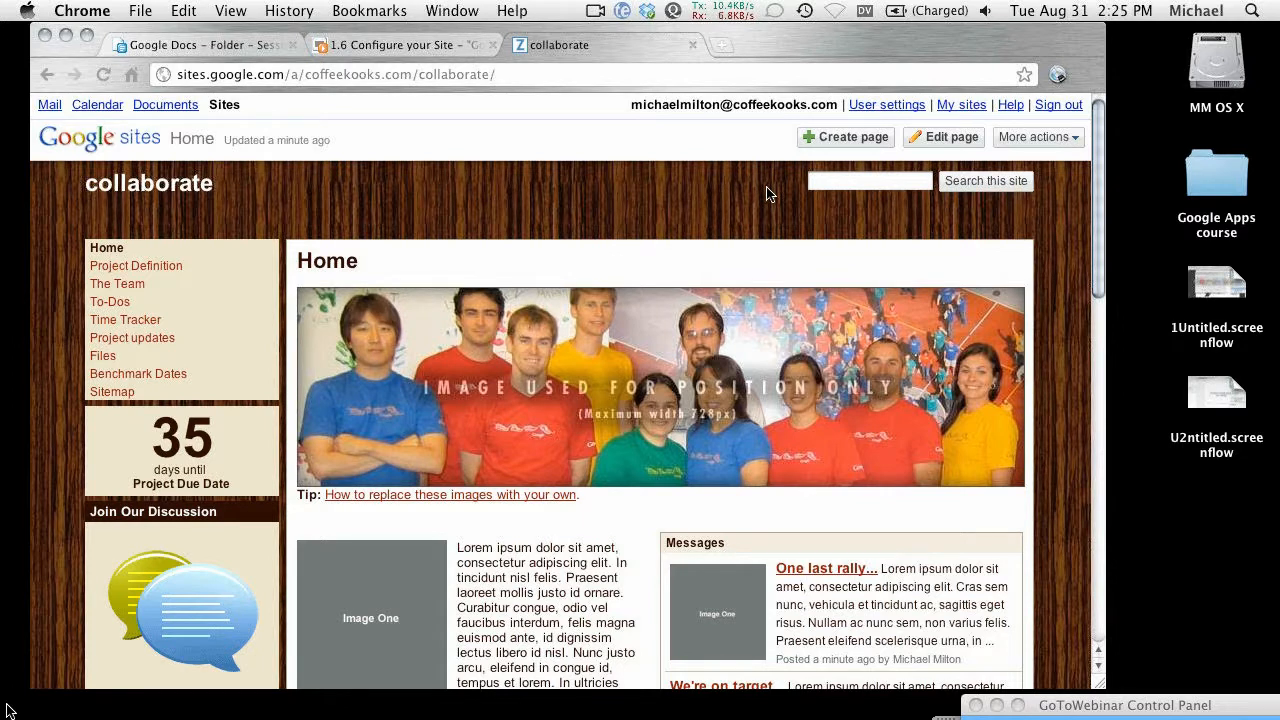
Step: Load the coffeekooks.com Google Apps dashboard in a new tab, then return to the collaborate tab
{"action": "key", "text": "super+t"}
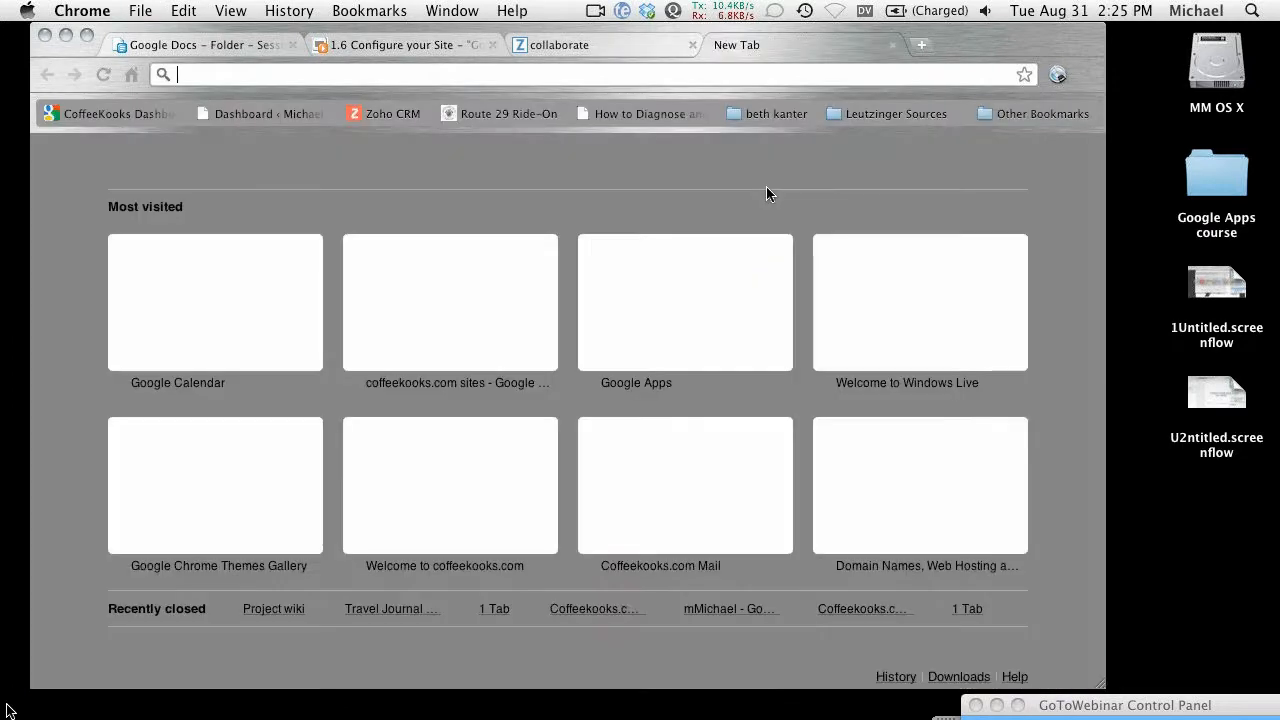
{"action": "type", "text": "wwith"}
{"action": "key", "text": "Return"}
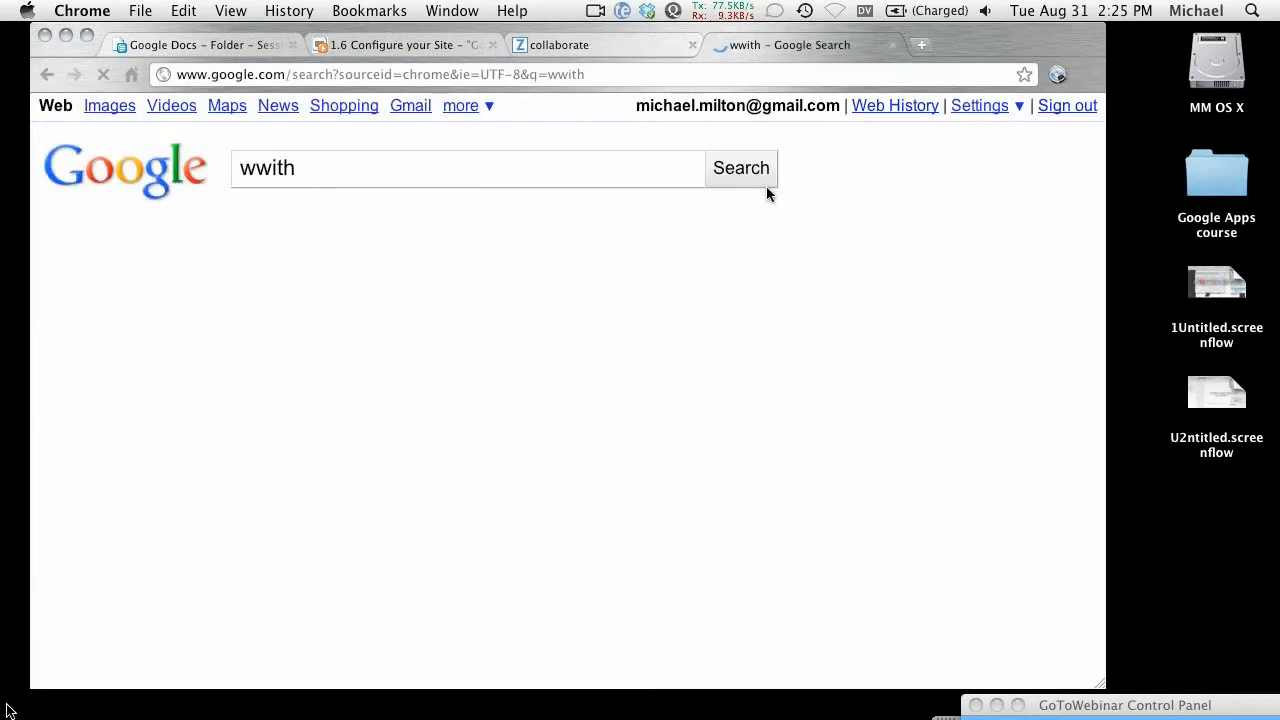
{"action": "key", "text": "super+w"}
{"action": "key", "text": "super+t"}
{"action": "type", "text": "ww"}
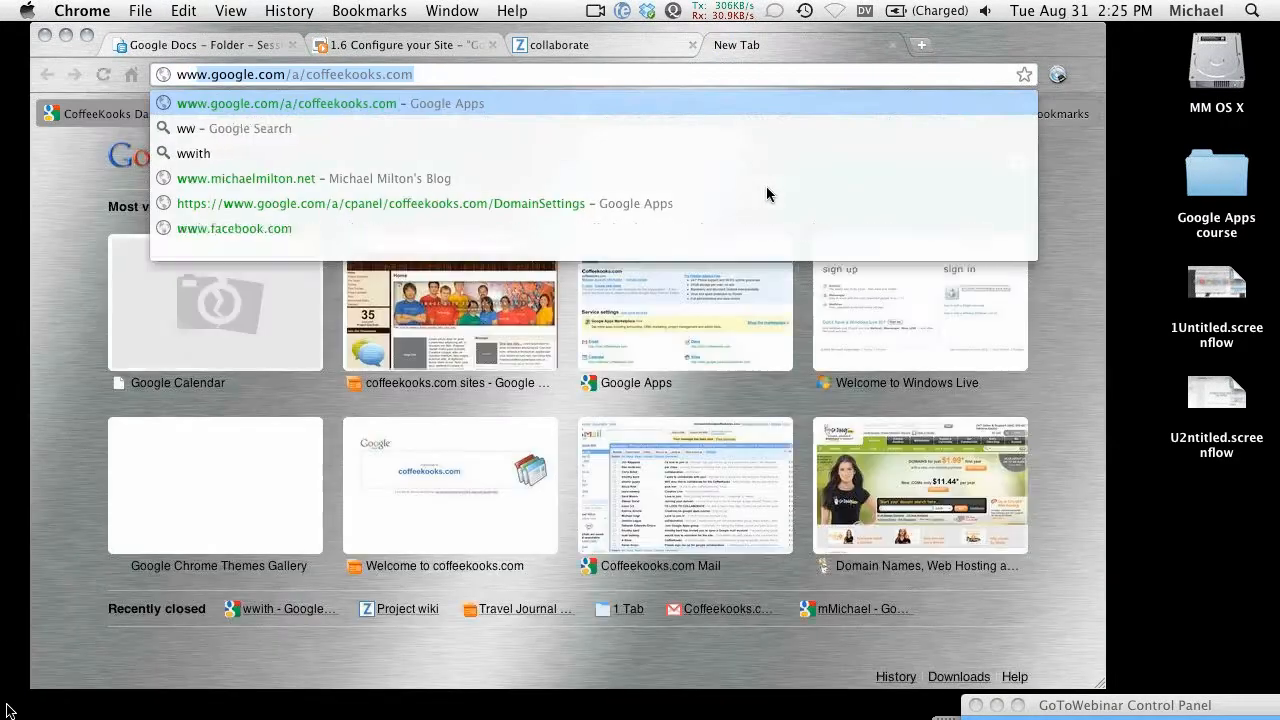
{"action": "key", "text": "Return"}
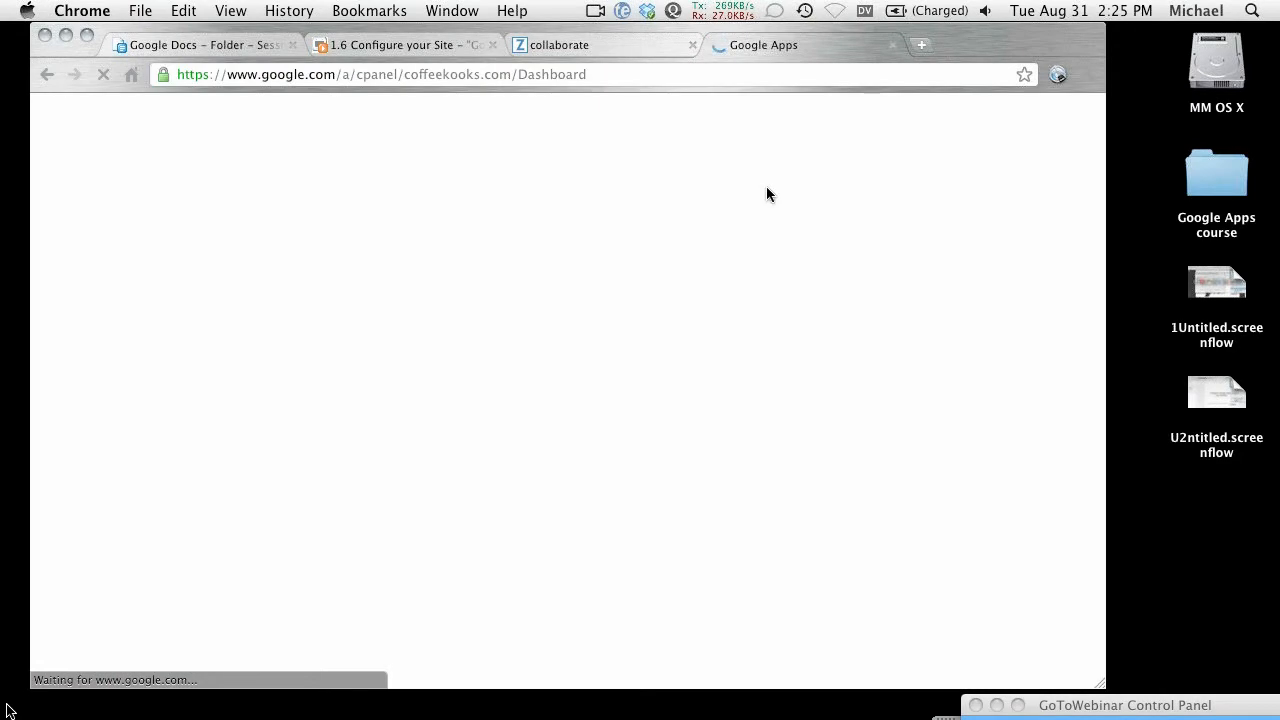
{"action": "scroll", "coordinate": [663, 460], "scroll_direction": "down", "scroll_amount": 2}
{"action": "scroll", "coordinate": [663, 460], "scroll_direction": "down", "scroll_amount": 1}
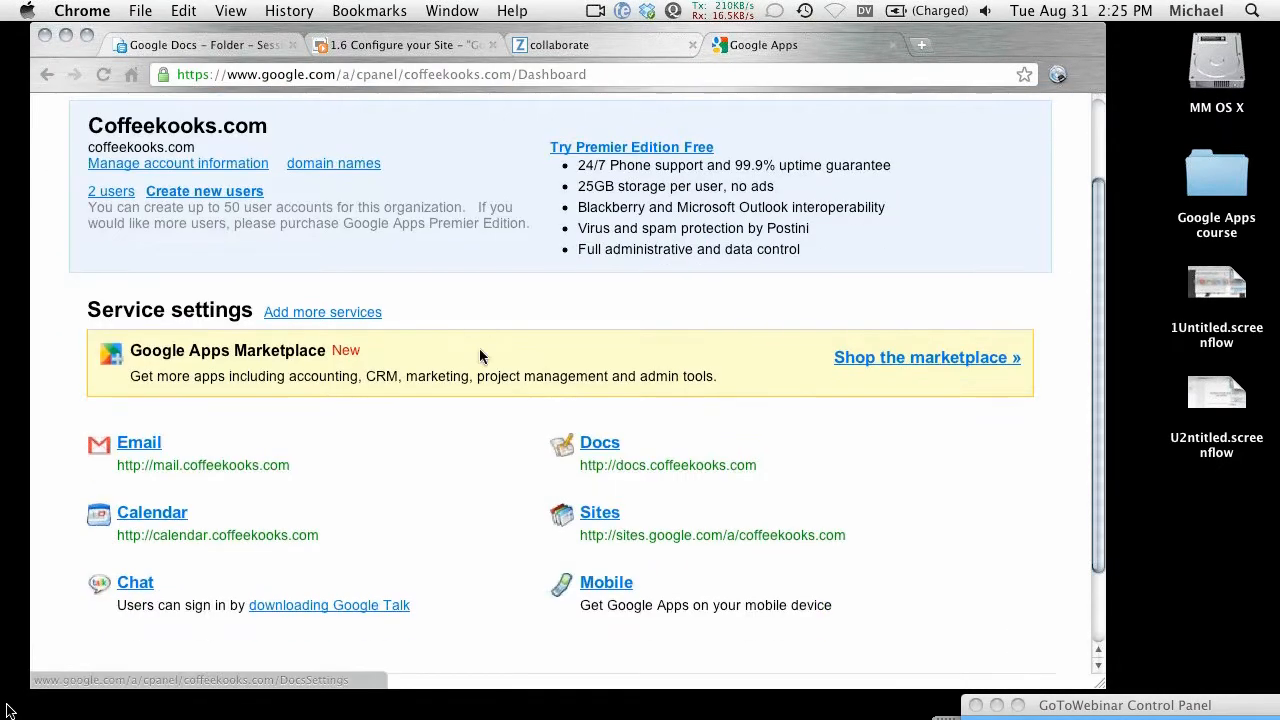
{"action": "scroll", "coordinate": [478, 400], "scroll_direction": "up", "scroll_amount": 3}
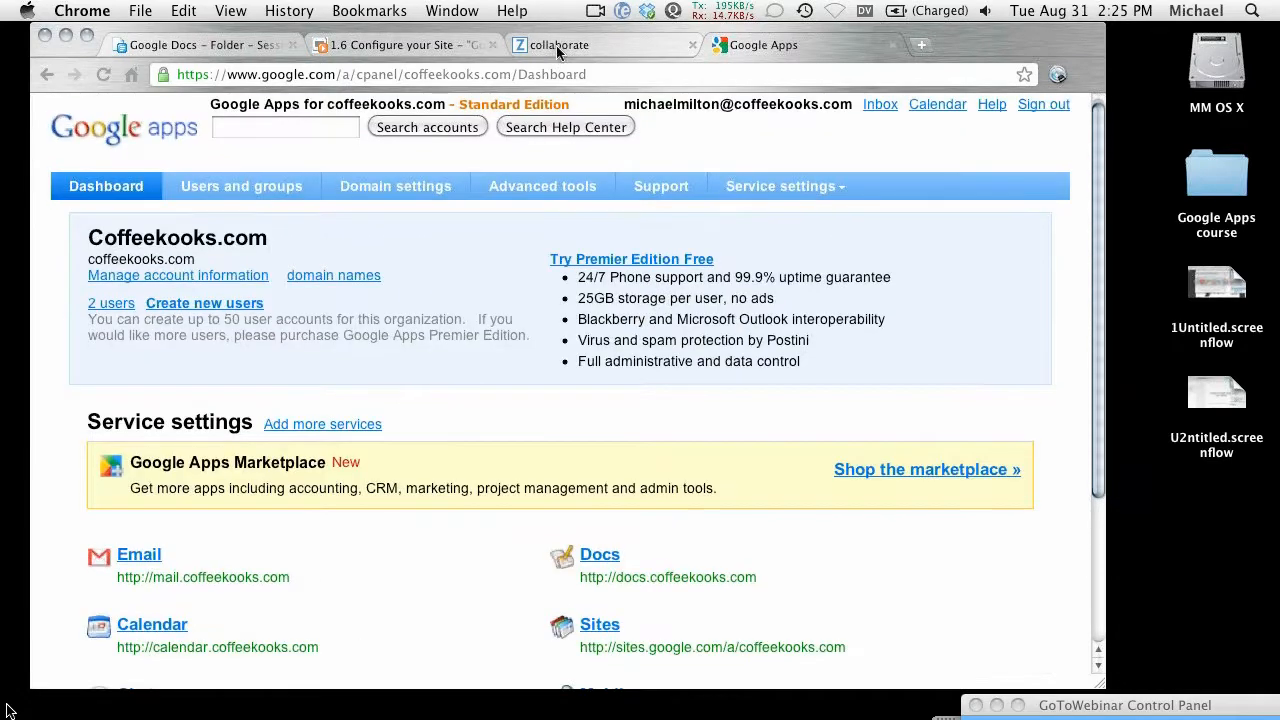
{"action": "left_click", "coordinate": [563, 45]}
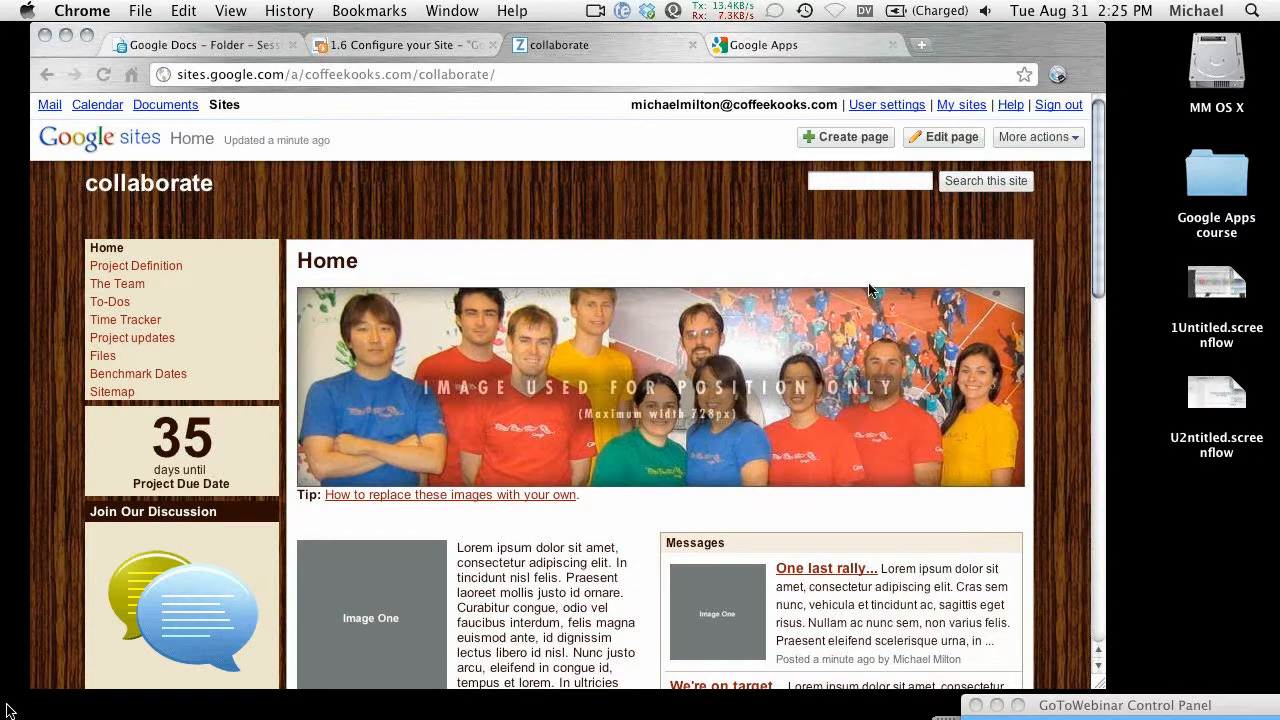
Step: From More actions > Manage site > General, start 'Map this Site' for the collaborate site
{"action": "left_click", "coordinate": [1050, 140]}
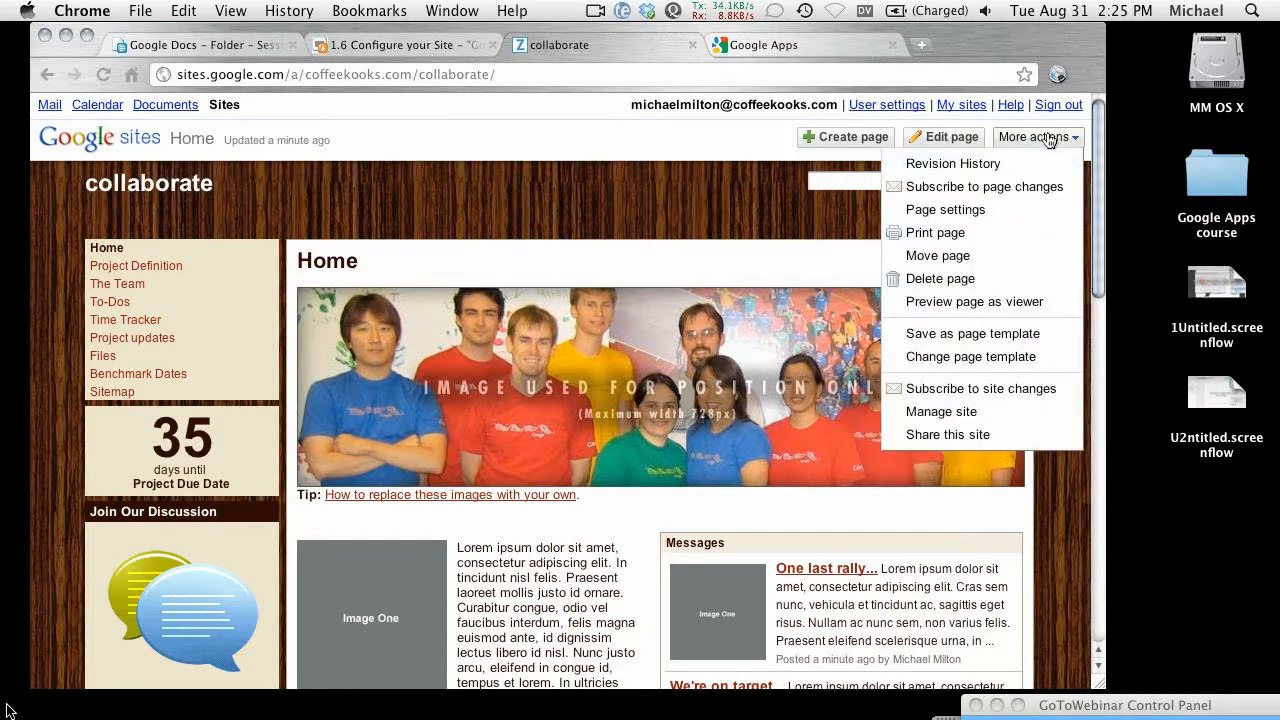
{"action": "left_click", "coordinate": [953, 418]}
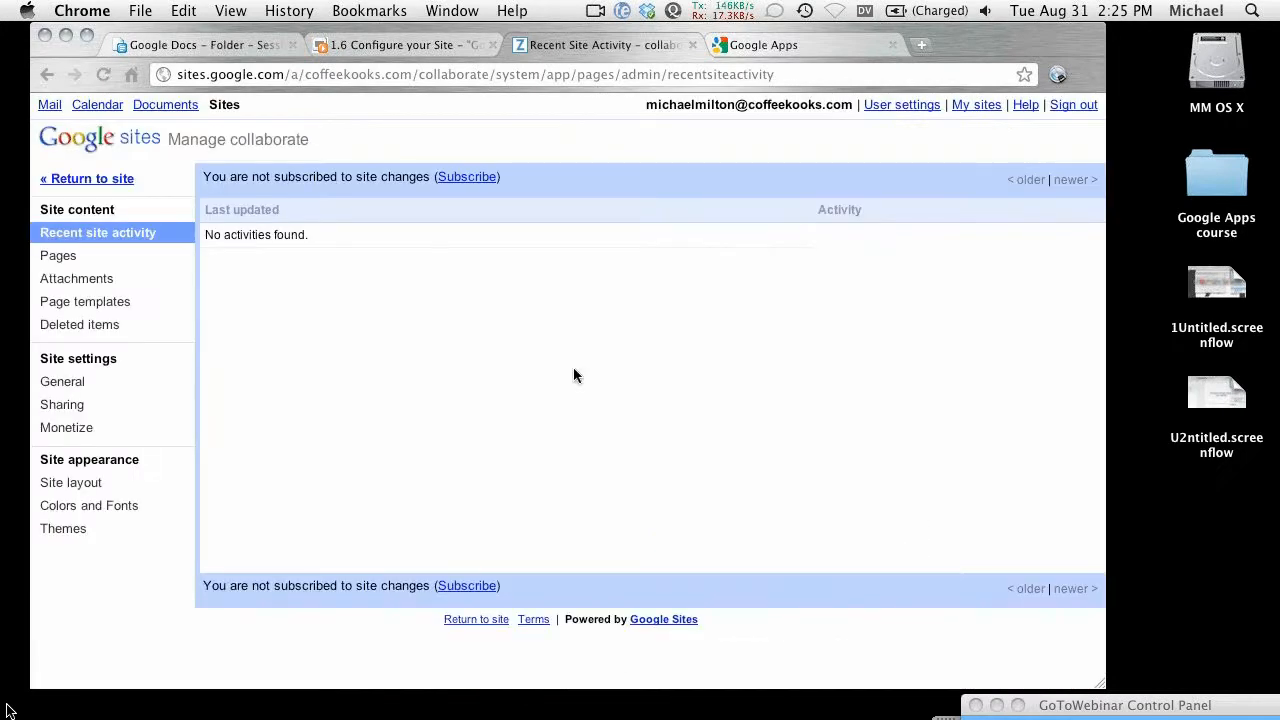
{"action": "left_click", "coordinate": [80, 382]}
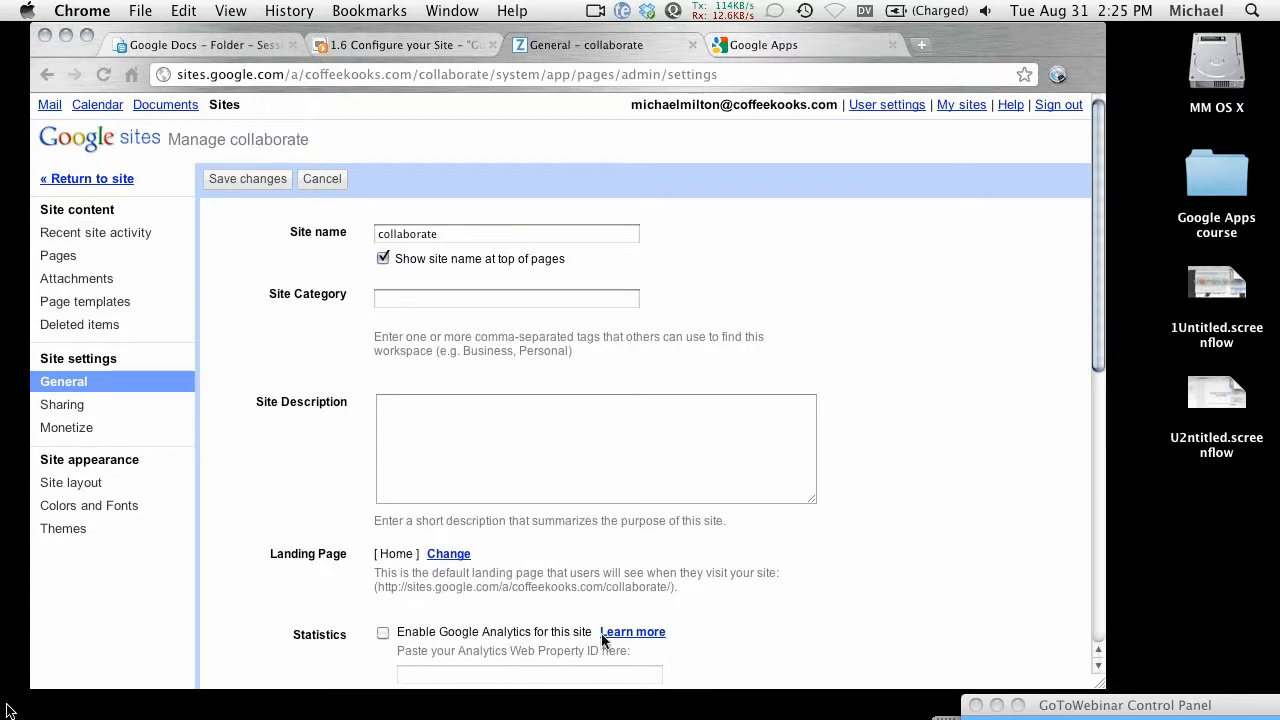
{"action": "scroll", "coordinate": [595, 520], "scroll_direction": "down", "scroll_amount": 8}
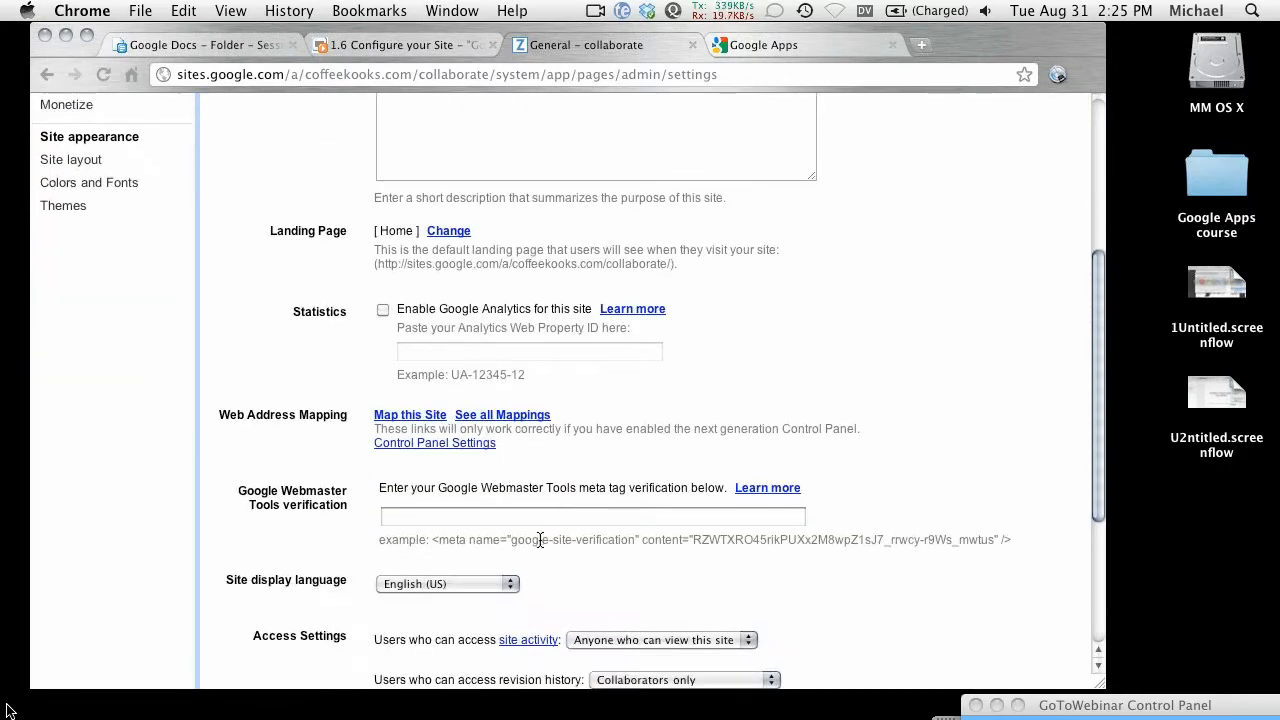
{"action": "left_click", "coordinate": [408, 416]}
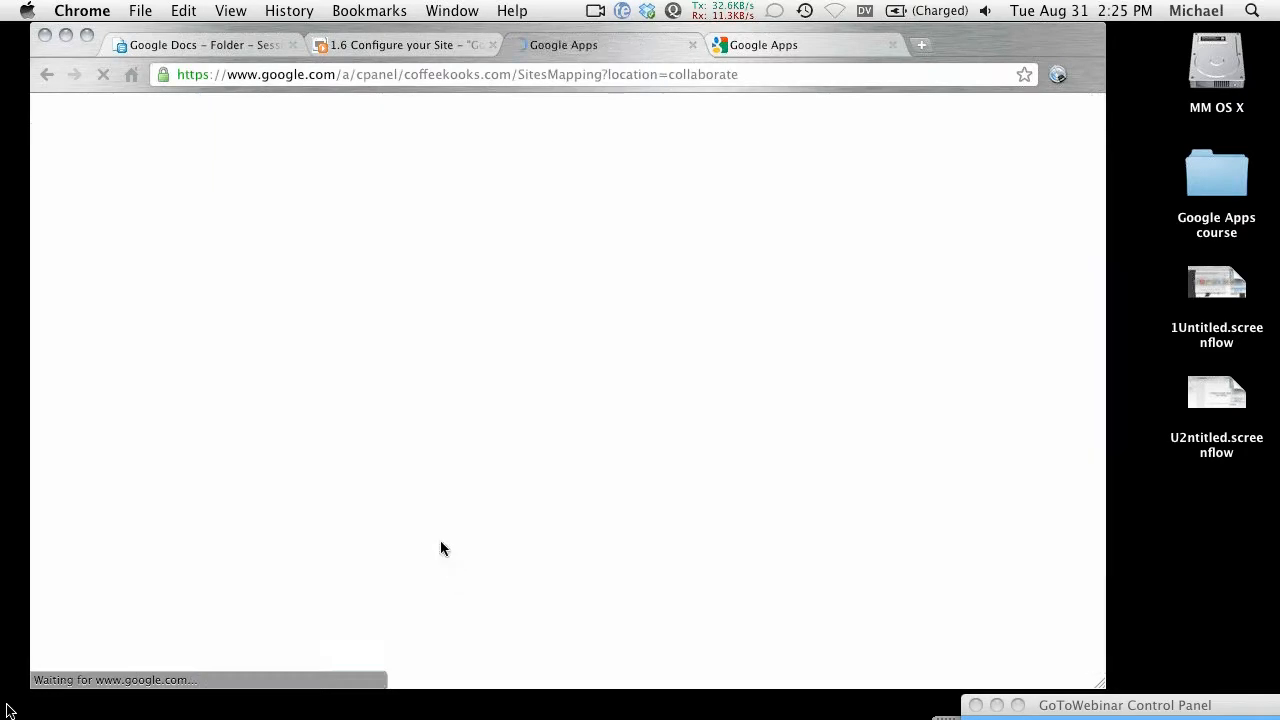
Step: Add the 'collaborate' subdomain mapping, then go back to the site's General settings page
{"action": "double_click", "coordinate": [404, 362]}
{"action": "key", "text": "super+c"}
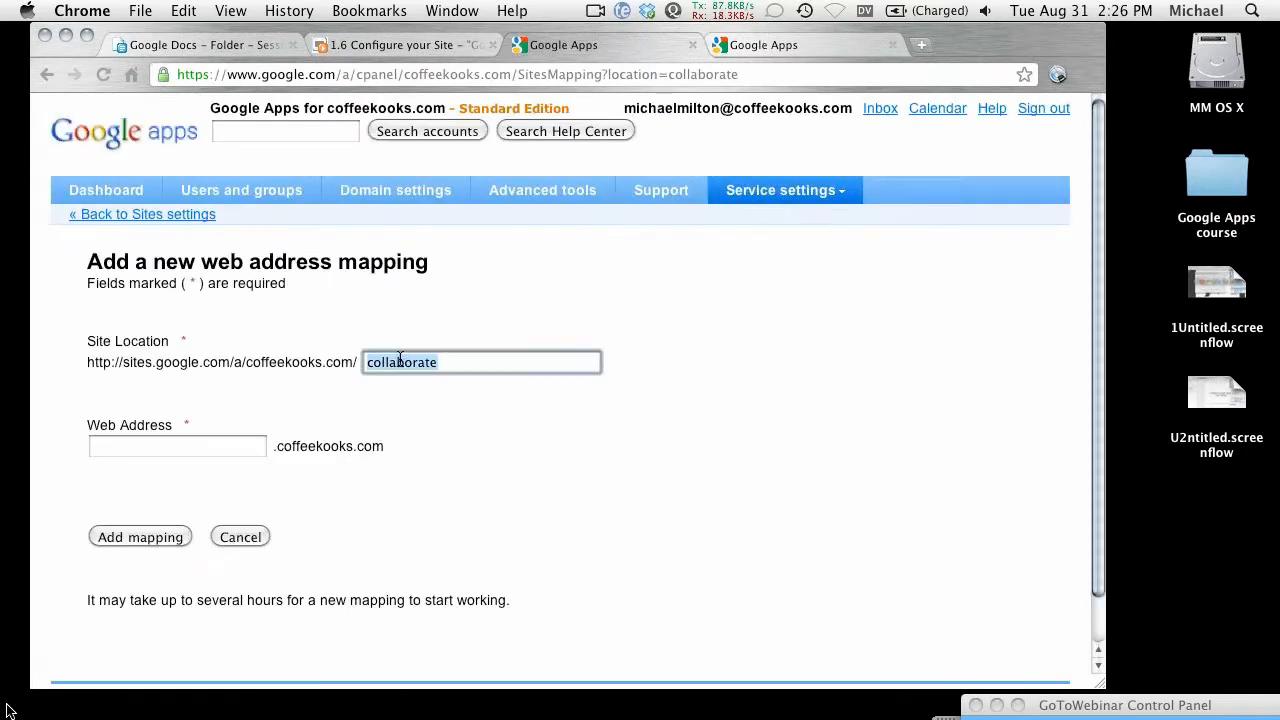
{"action": "left_click", "coordinate": [218, 444]}
{"action": "key", "text": "super+v"}
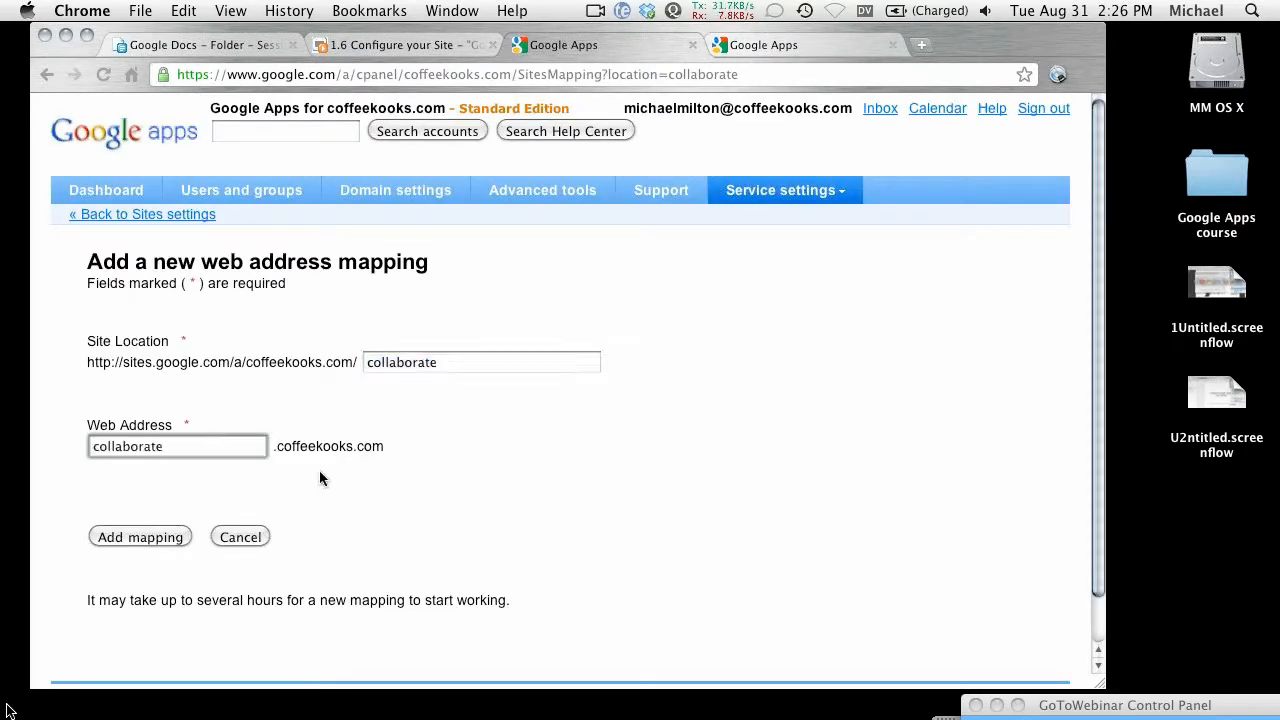
{"action": "left_click", "coordinate": [140, 537]}
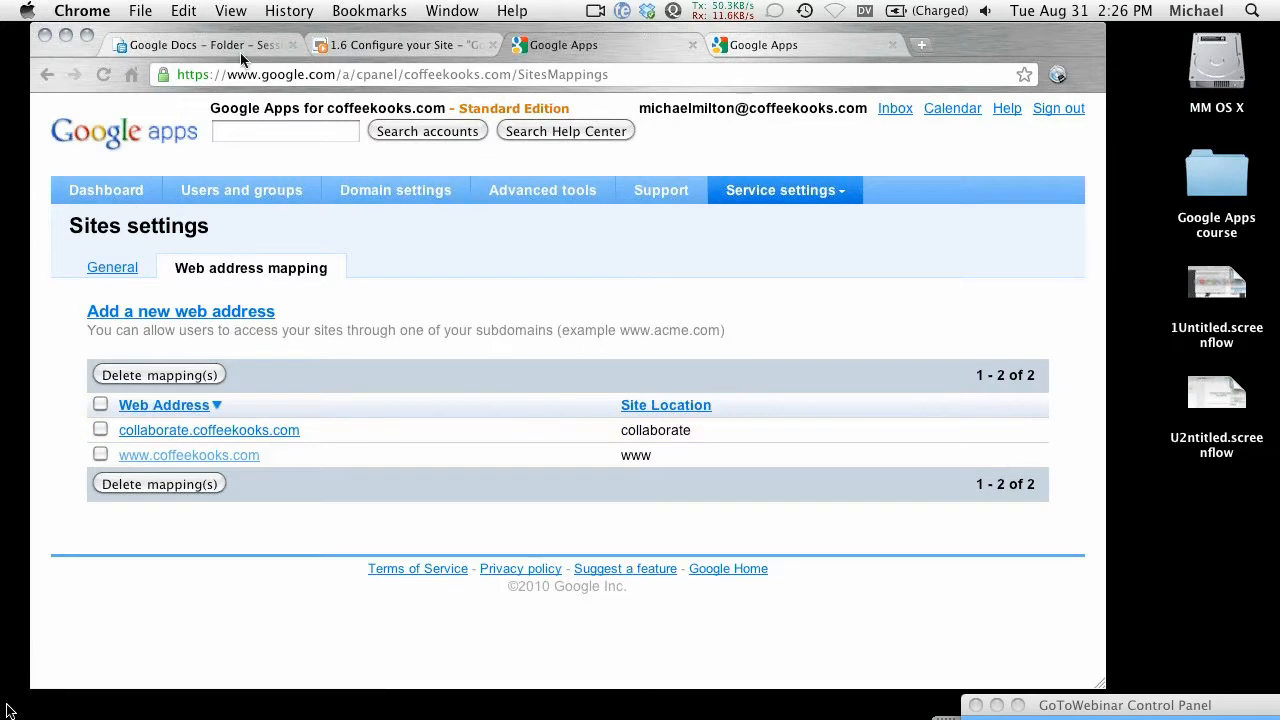
{"action": "left_click", "coordinate": [47, 74]}
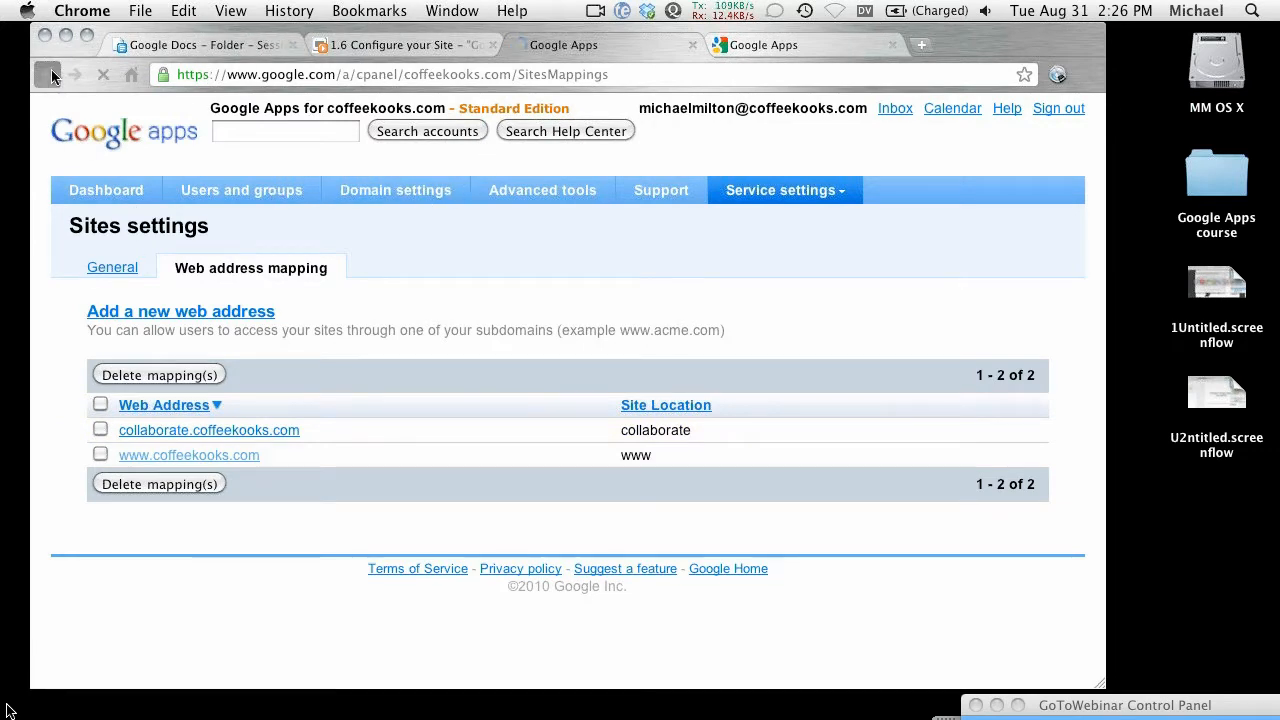
{"action": "left_click", "coordinate": [47, 75]}
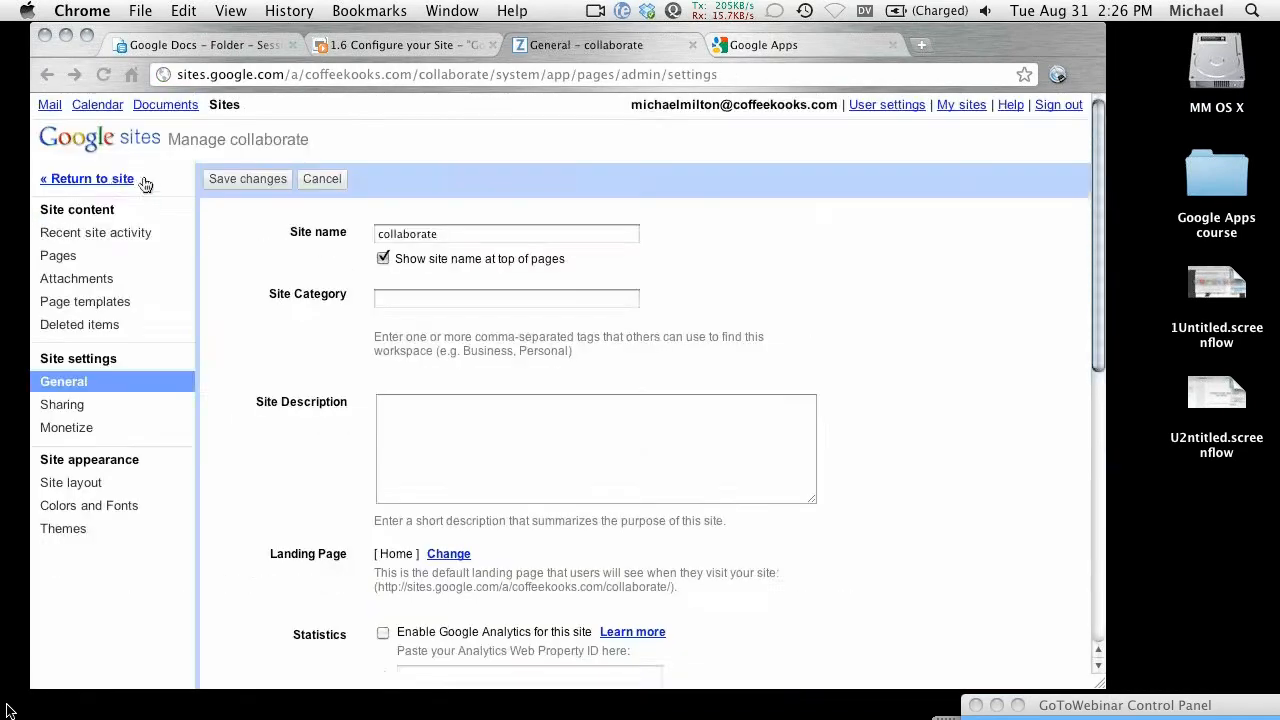
Step: Return to the collaborate Home page and drag the window corner to widen Chrome
{"action": "left_click", "coordinate": [112, 180]}
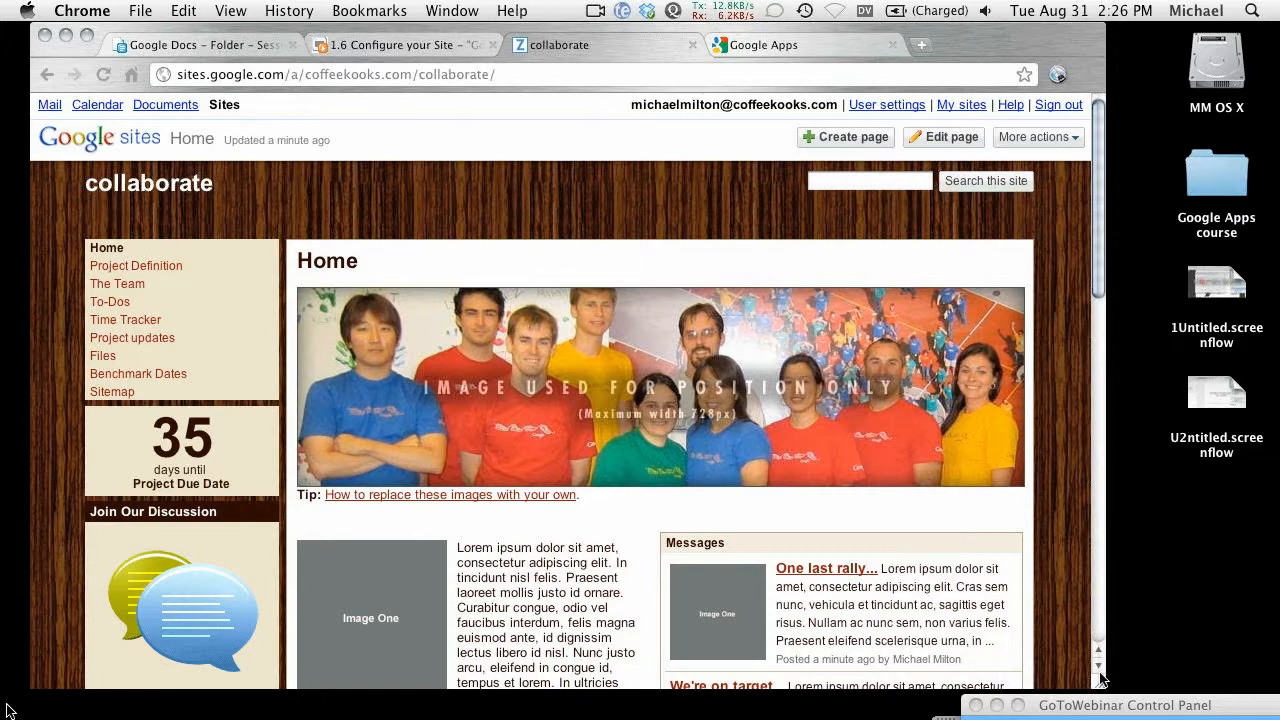
{"action": "left_click_drag", "start_coordinate": [1098, 680], "coordinate": [1114, 706]}
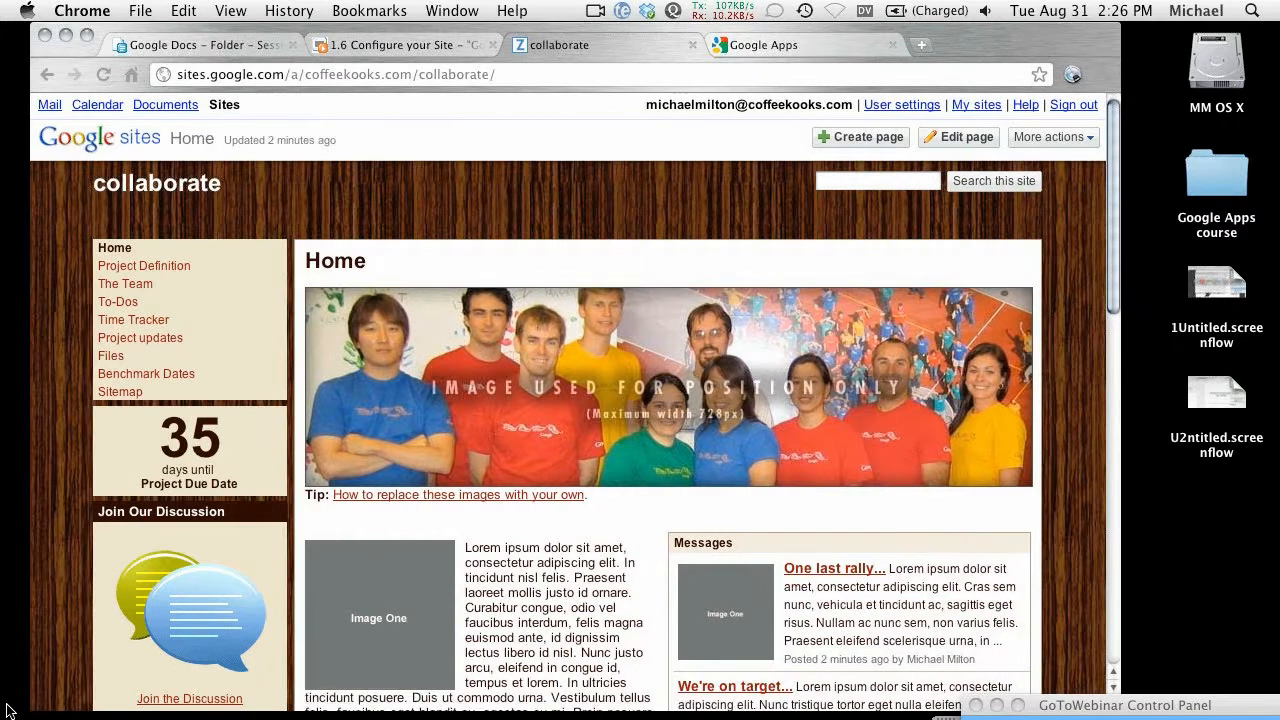
{"action": "left_click_drag", "start_coordinate": [1114, 705], "coordinate": [1254, 702]}
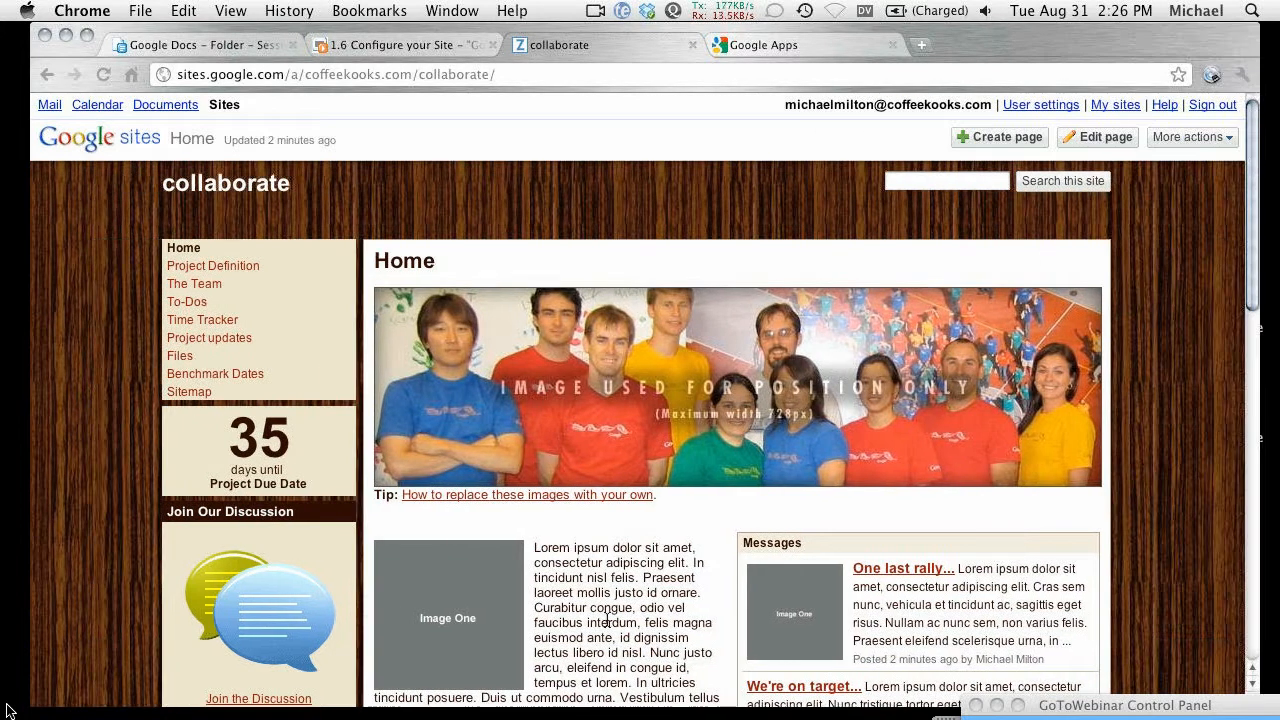
{"action": "scroll", "coordinate": [607, 621], "scroll_direction": "down", "scroll_amount": 1}
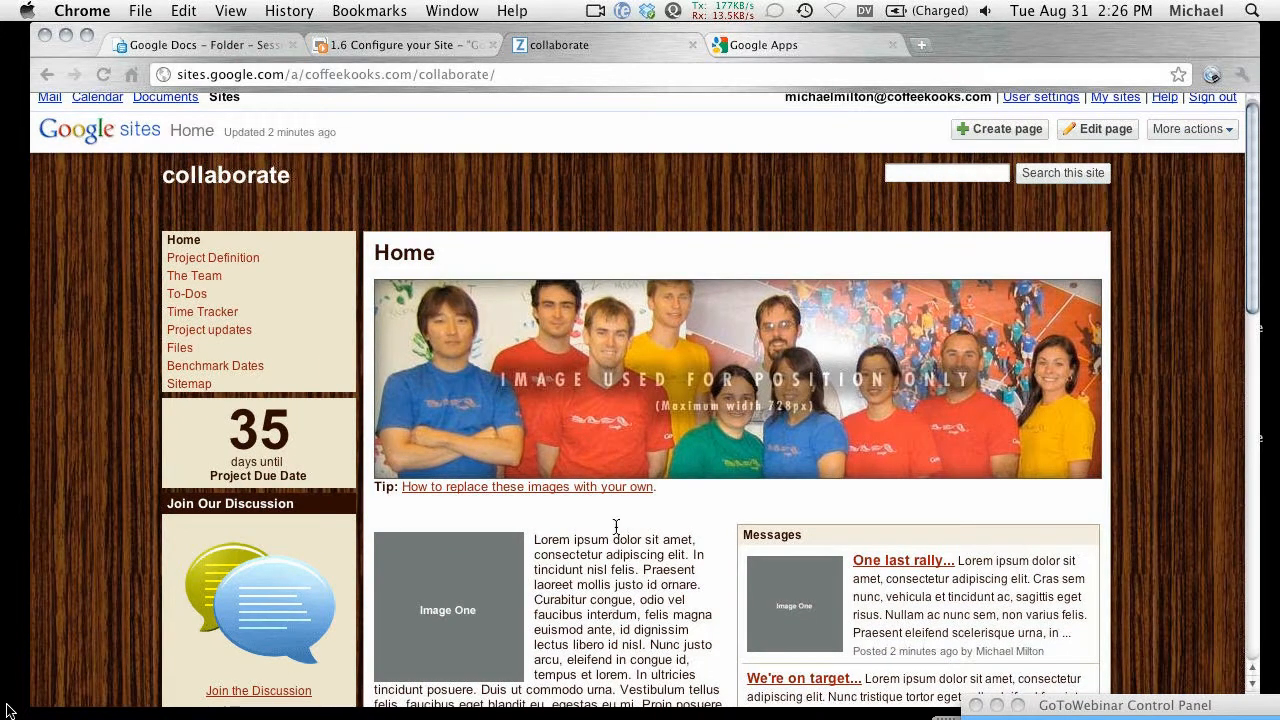
{"action": "scroll", "coordinate": [613, 603], "scroll_direction": "down", "scroll_amount": 5}
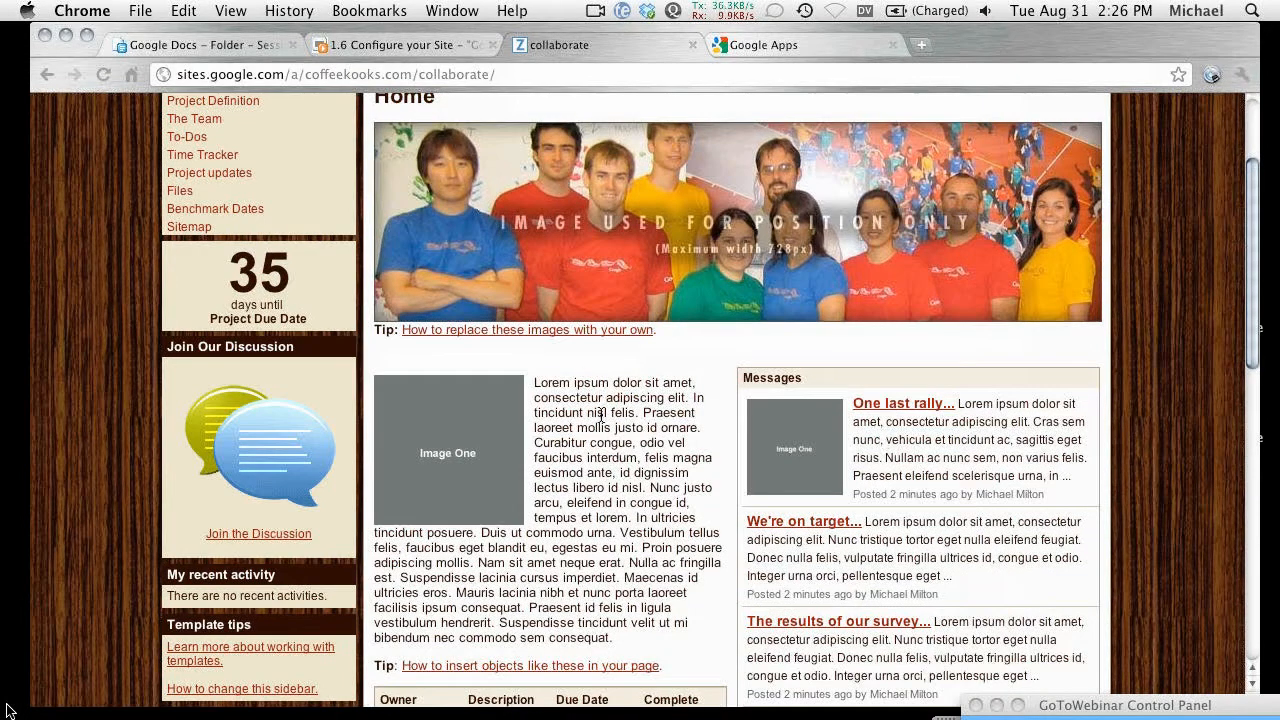
{"action": "scroll", "coordinate": [601, 415], "scroll_direction": "up", "scroll_amount": 5}
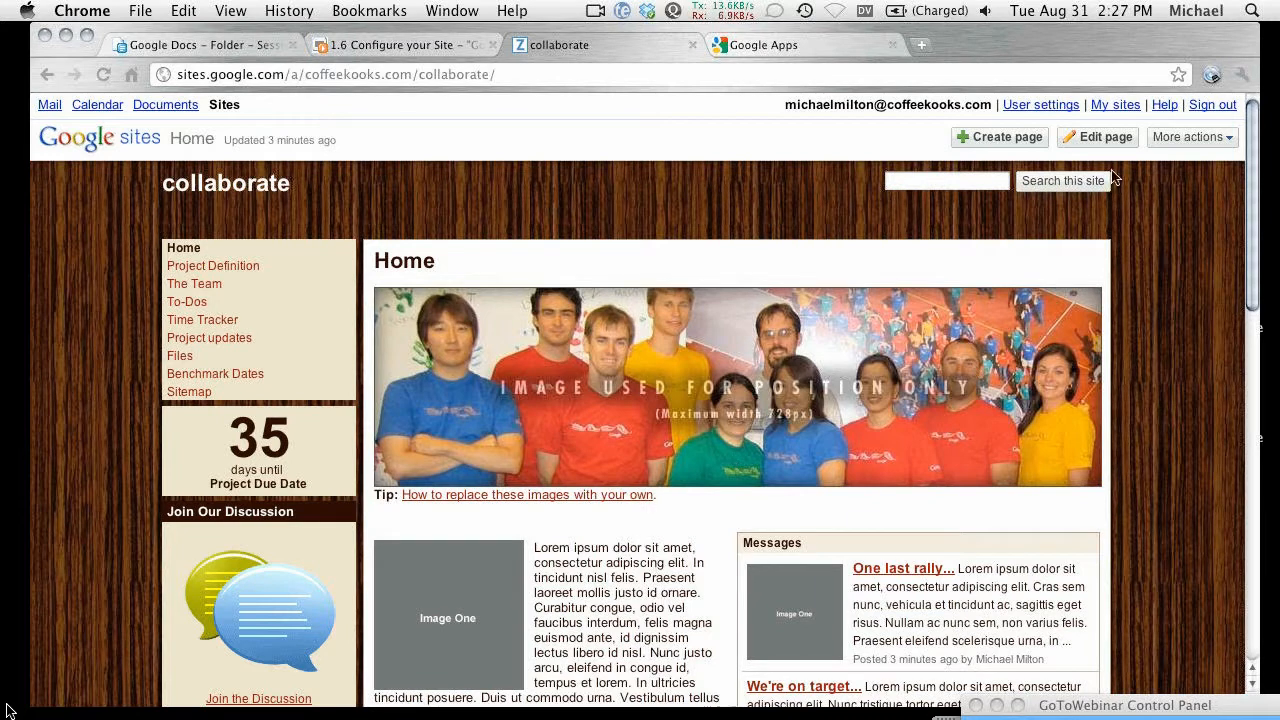
Step: Open the collaborate Home page in edit mode and make Chrome fill the screen
{"action": "left_click", "coordinate": [1097, 138]}
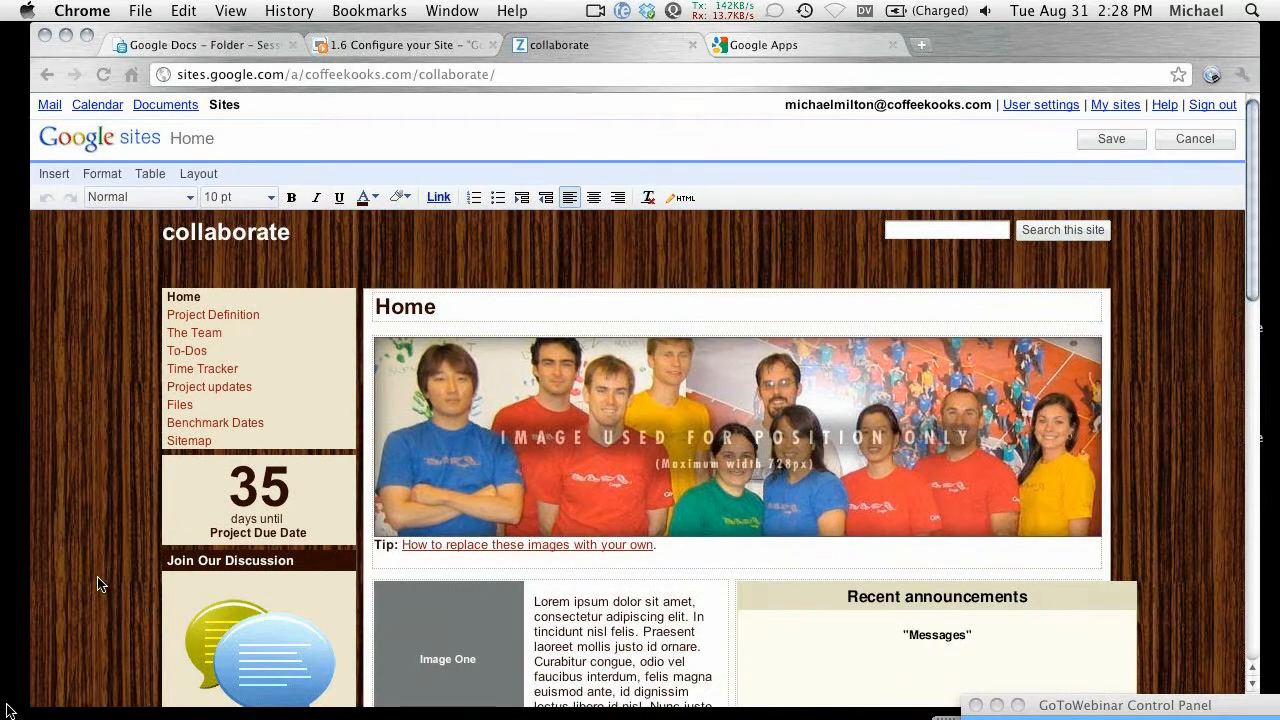
{"action": "scroll", "coordinate": [91, 560], "scroll_direction": "down", "scroll_amount": 2}
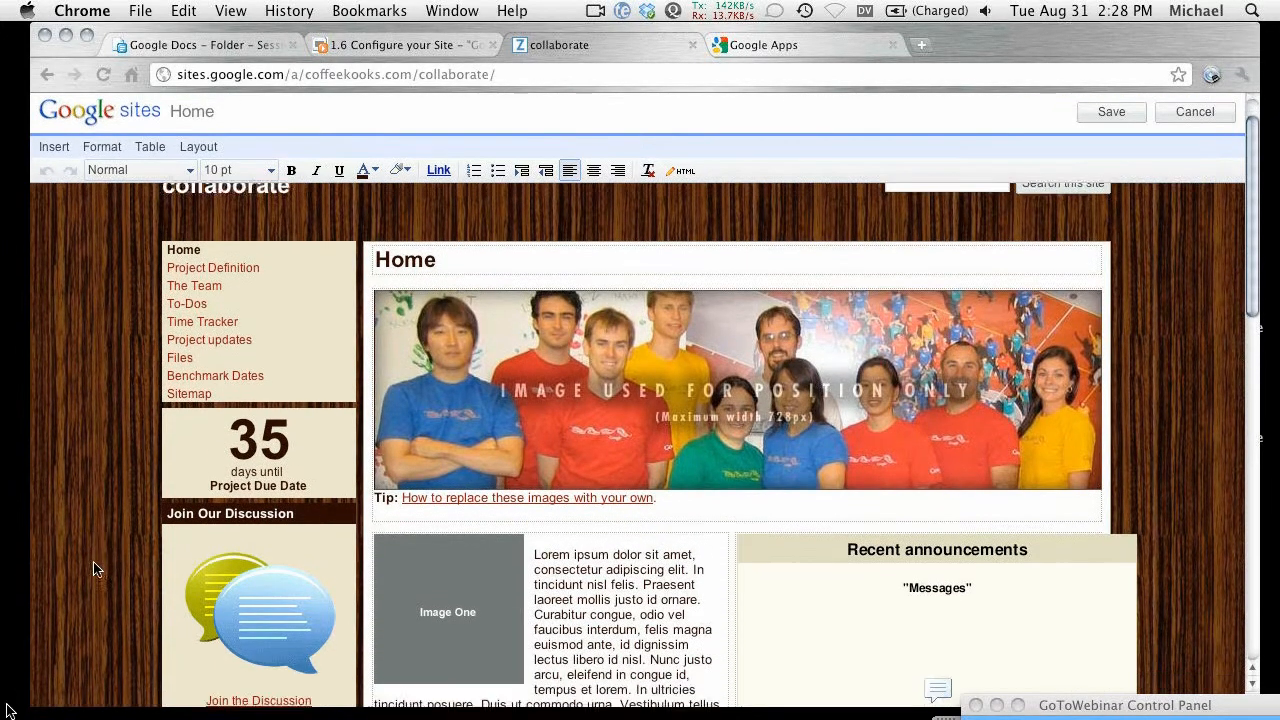
{"action": "key", "text": "super+minus"}
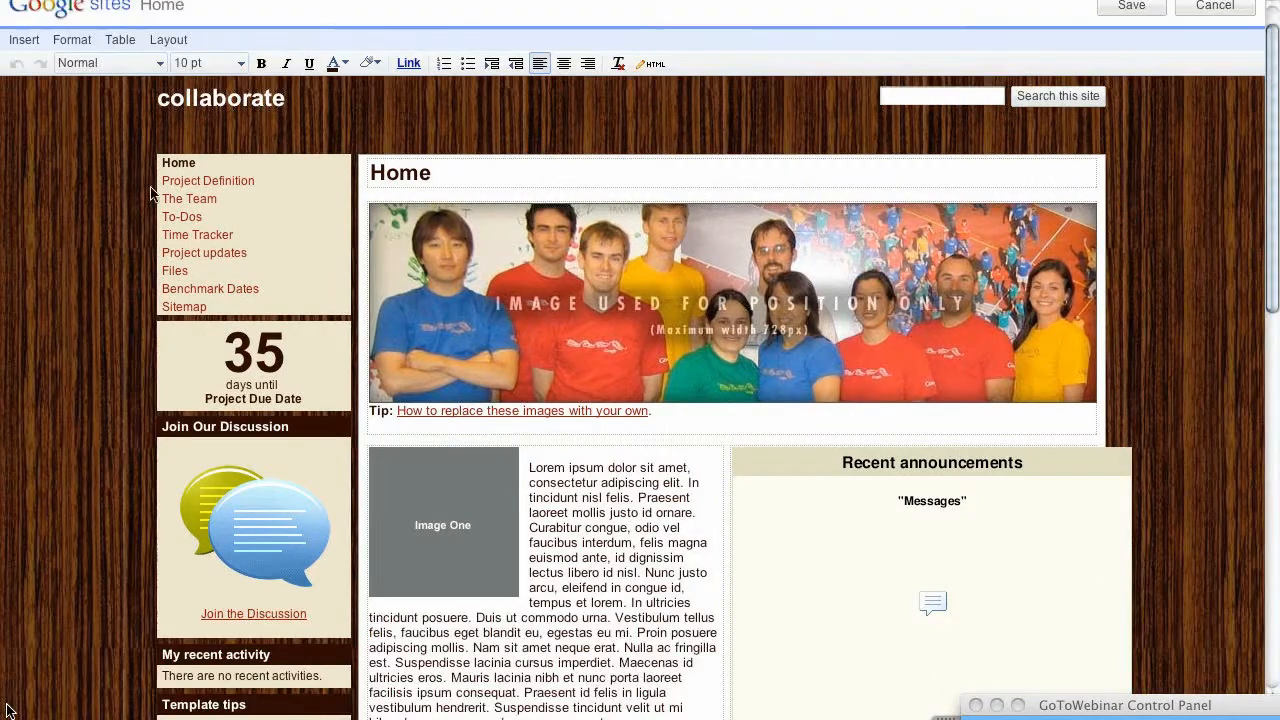
{"action": "scroll", "coordinate": [118, 147], "scroll_direction": "up", "scroll_amount": 1}
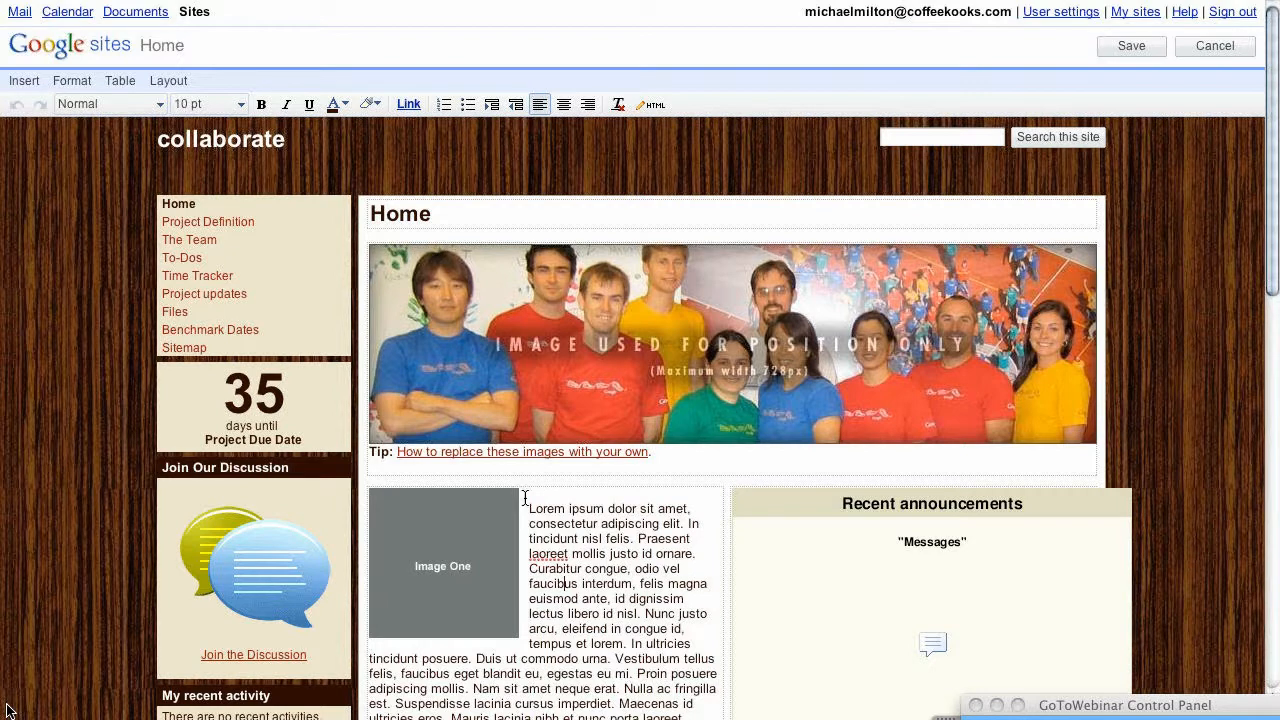
Step: Glance at the page HTML and cancel, then delete the Image One placeholder and 'Lorem'
{"action": "left_click", "coordinate": [654, 106]}
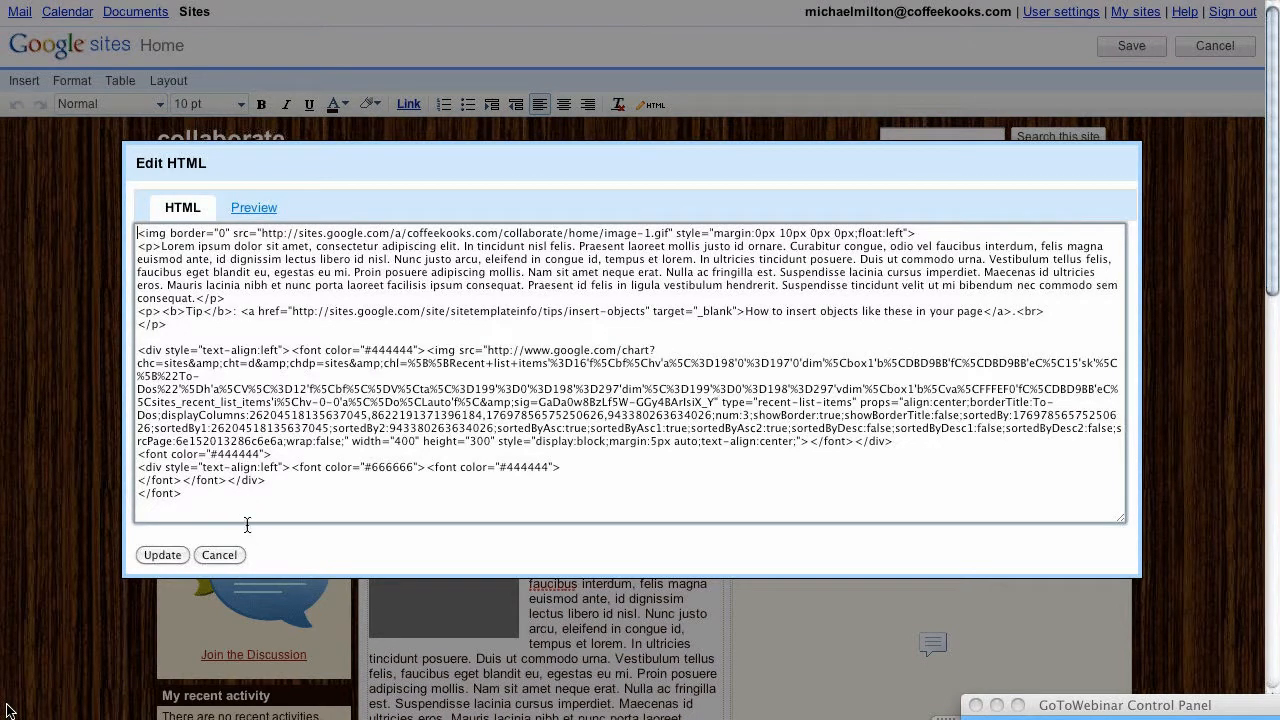
{"action": "left_click", "coordinate": [221, 556]}
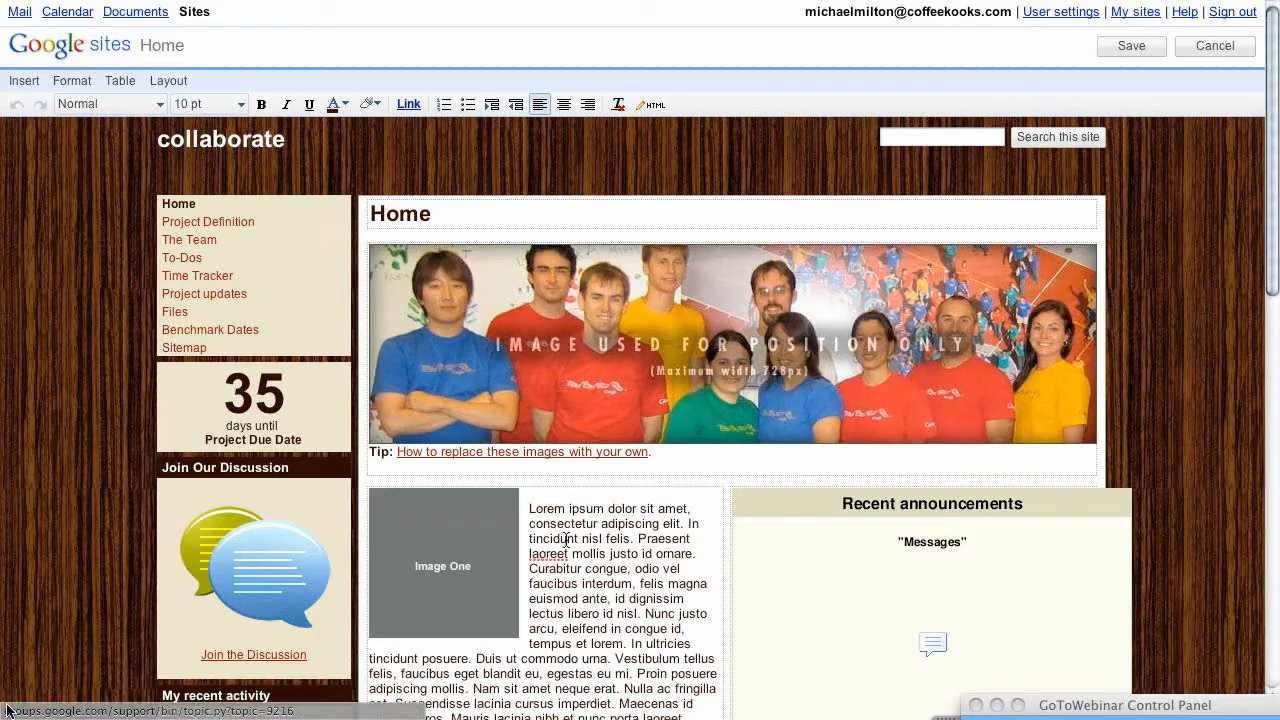
{"action": "left_click_drag", "start_coordinate": [558, 519], "coordinate": [459, 543]}
{"action": "left_click", "coordinate": [534, 511]}
{"action": "double_click", "coordinate": [534, 510]}
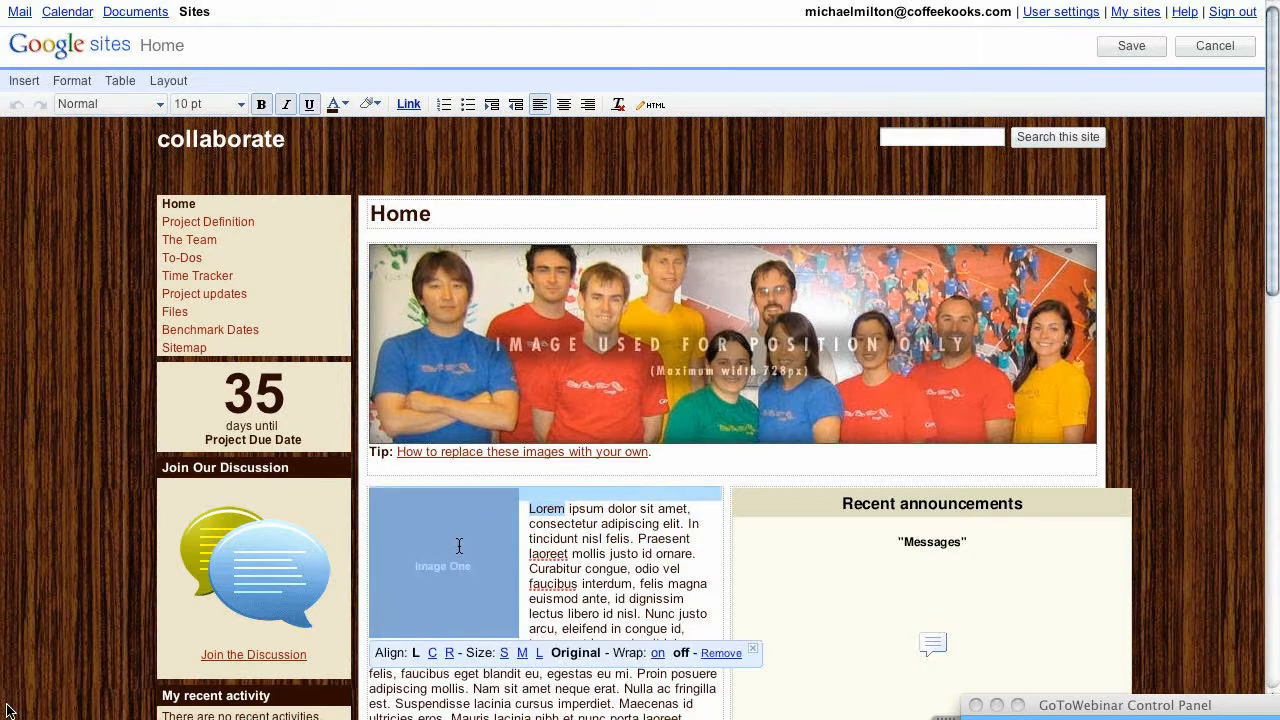
{"action": "key", "text": "Delete"}
{"action": "scroll", "coordinate": [563, 617], "scroll_direction": "down", "scroll_amount": 3}
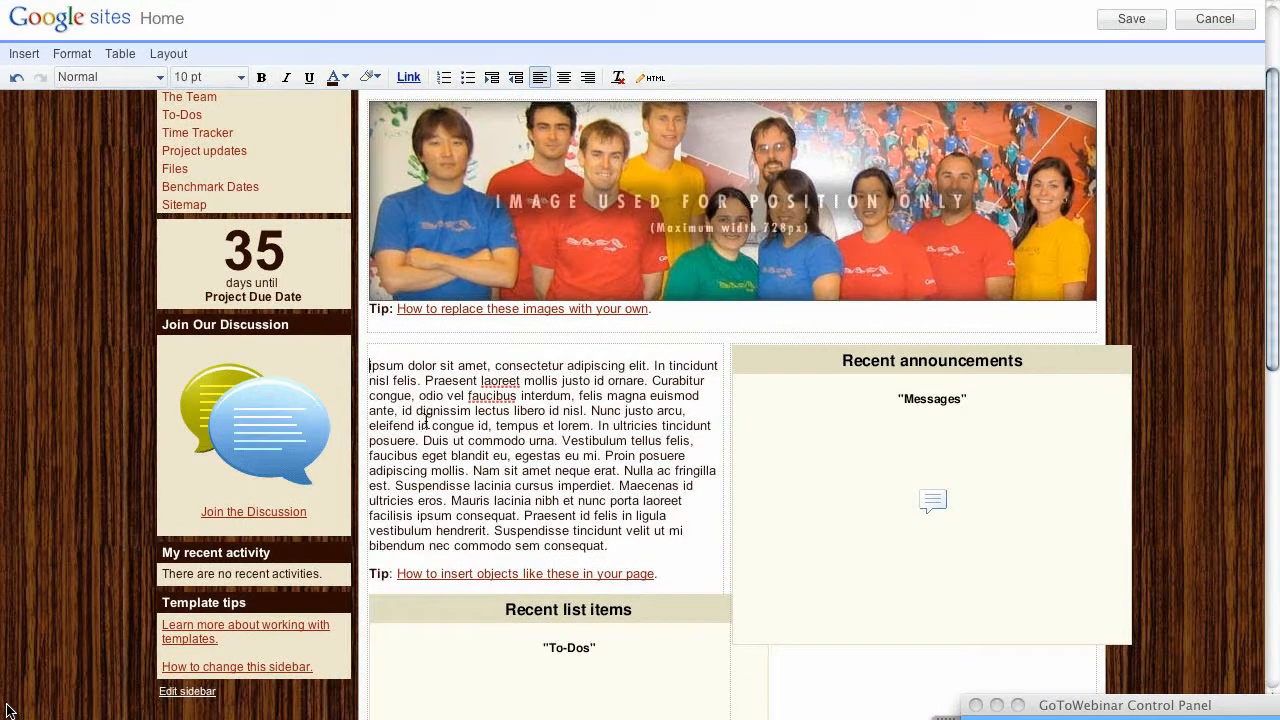
{"action": "scroll", "coordinate": [425, 440], "scroll_direction": "up", "scroll_amount": 2}
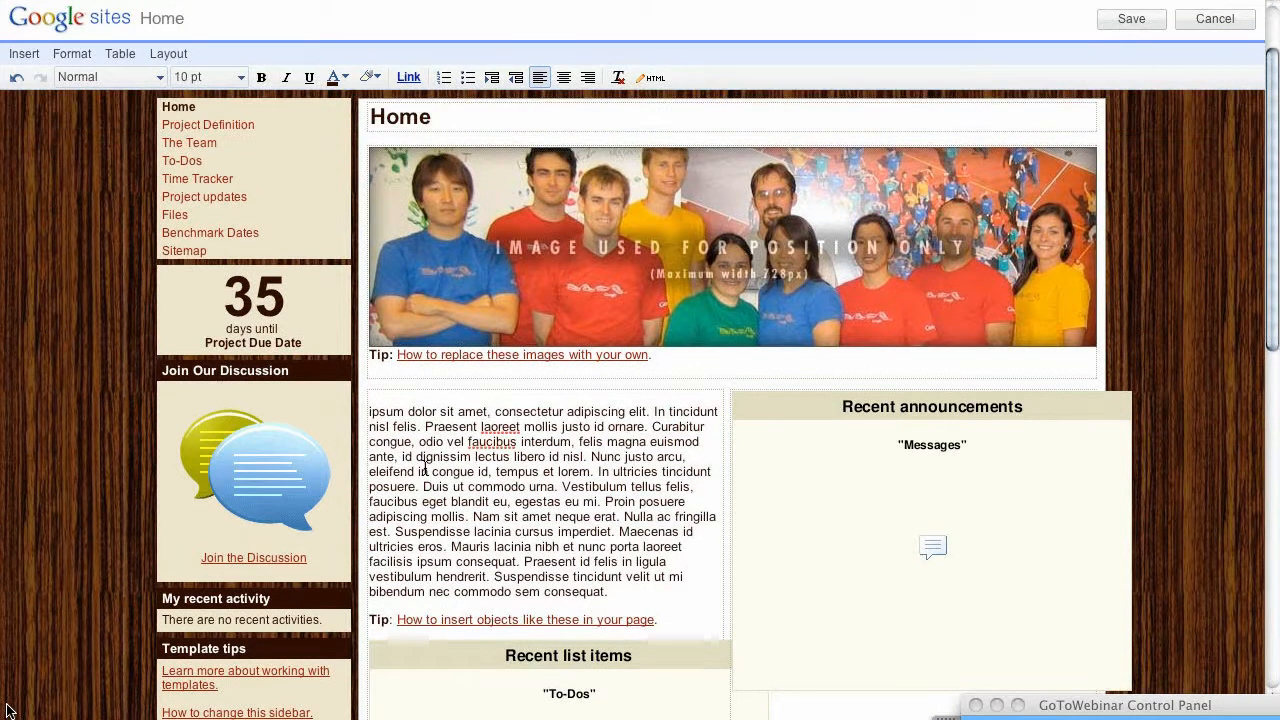
{"action": "left_click", "coordinate": [652, 77]}
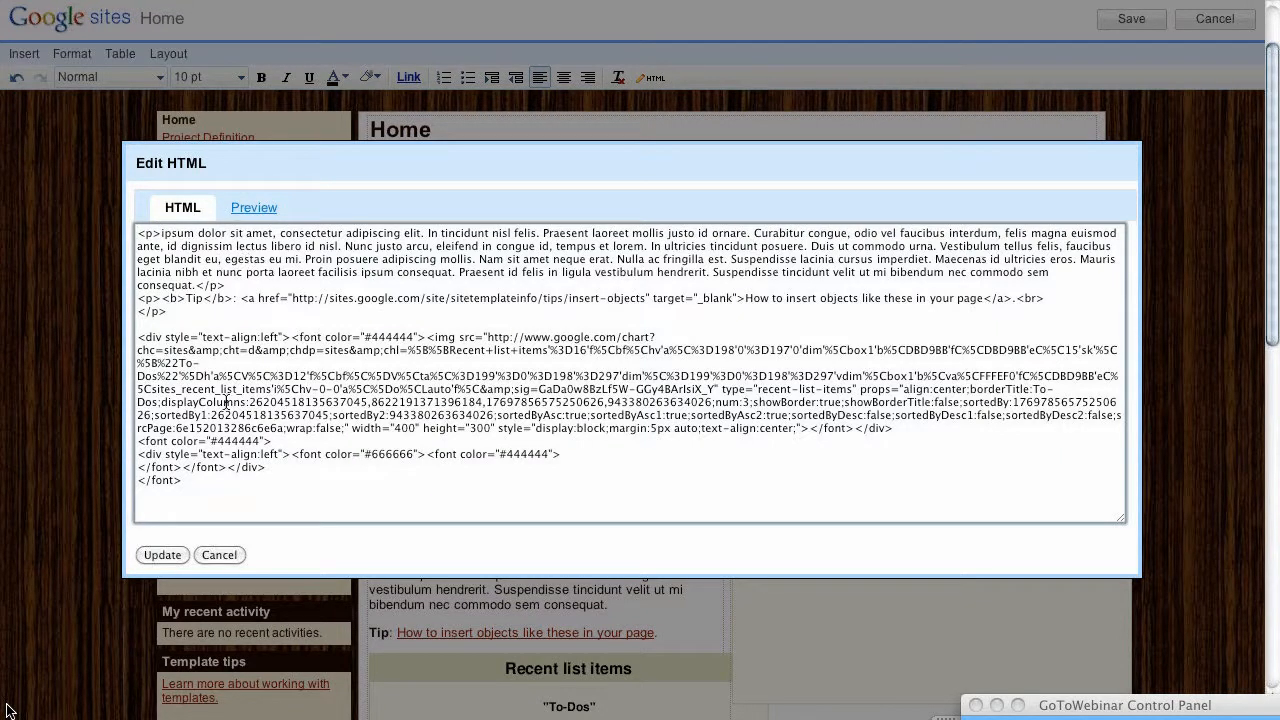
{"action": "left_click", "coordinate": [218, 555]}
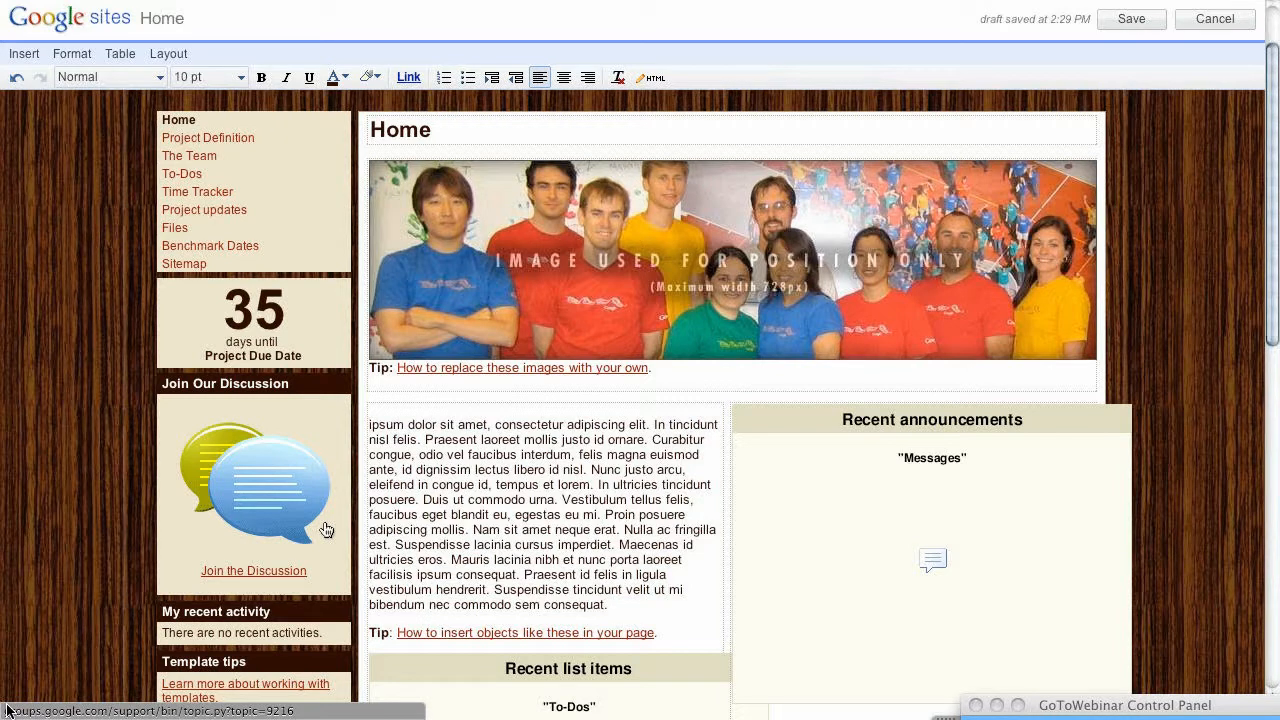
{"action": "left_click", "coordinate": [650, 78]}
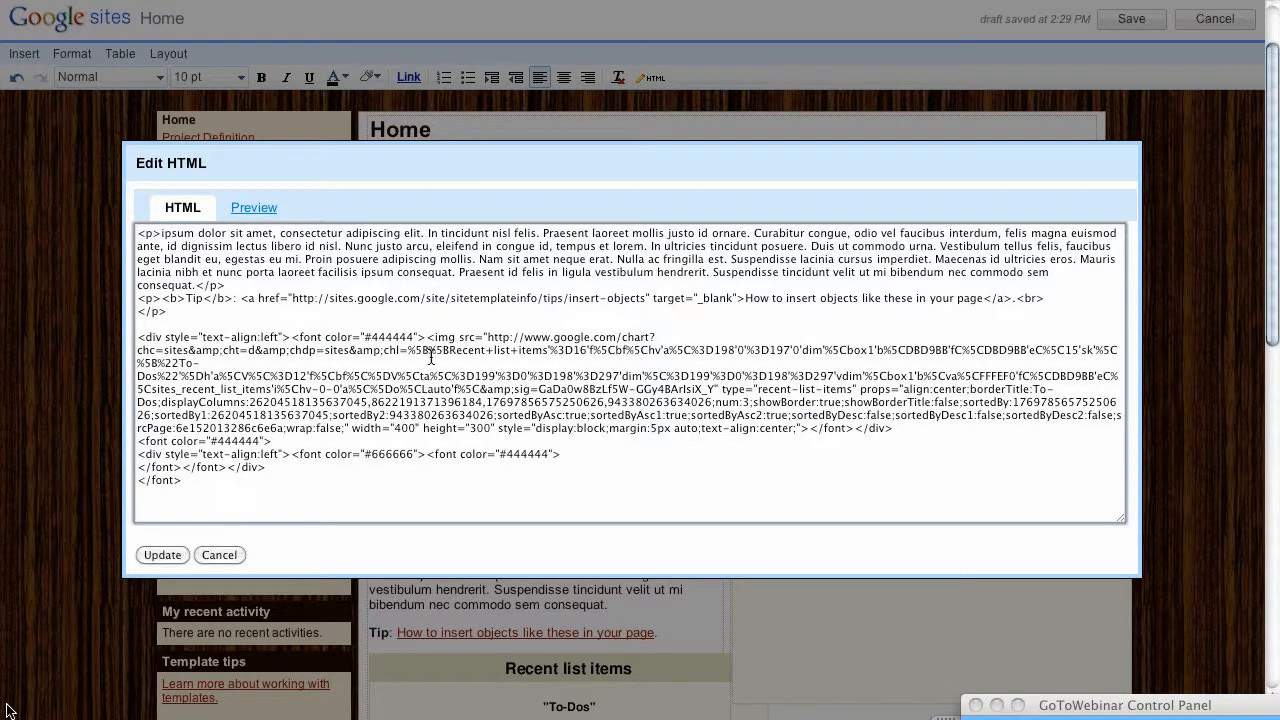
{"action": "left_click", "coordinate": [219, 555]}
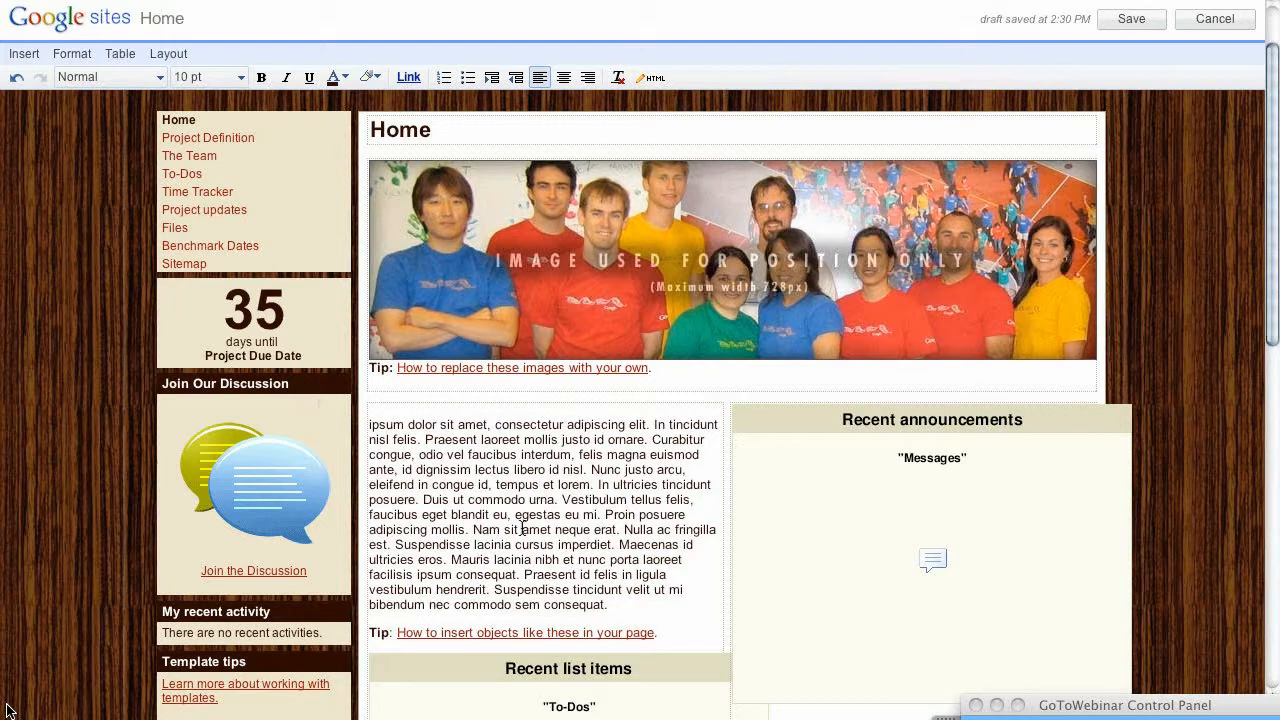
Step: Select the Recent list items and Recent announcements gadgets on the Home page
{"action": "scroll", "coordinate": [521, 527], "scroll_direction": "down", "scroll_amount": 5}
{"action": "left_click", "coordinate": [679, 368]}
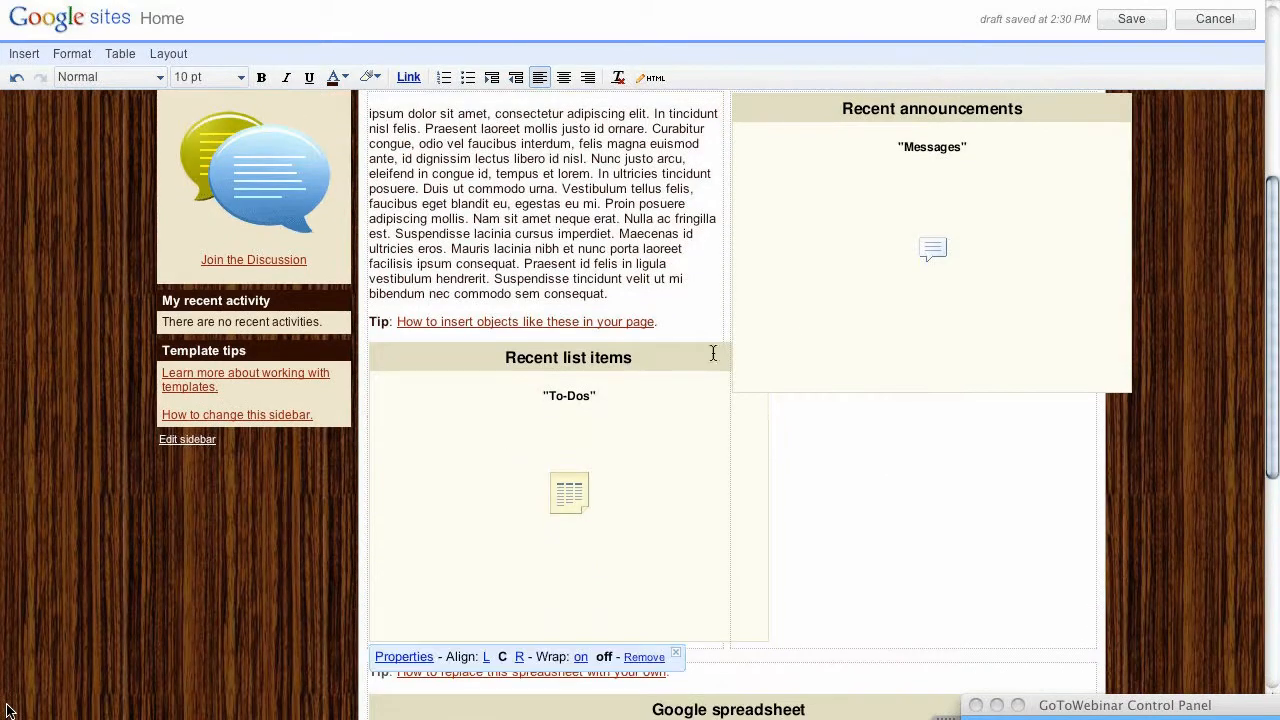
{"action": "left_click", "coordinate": [795, 333]}
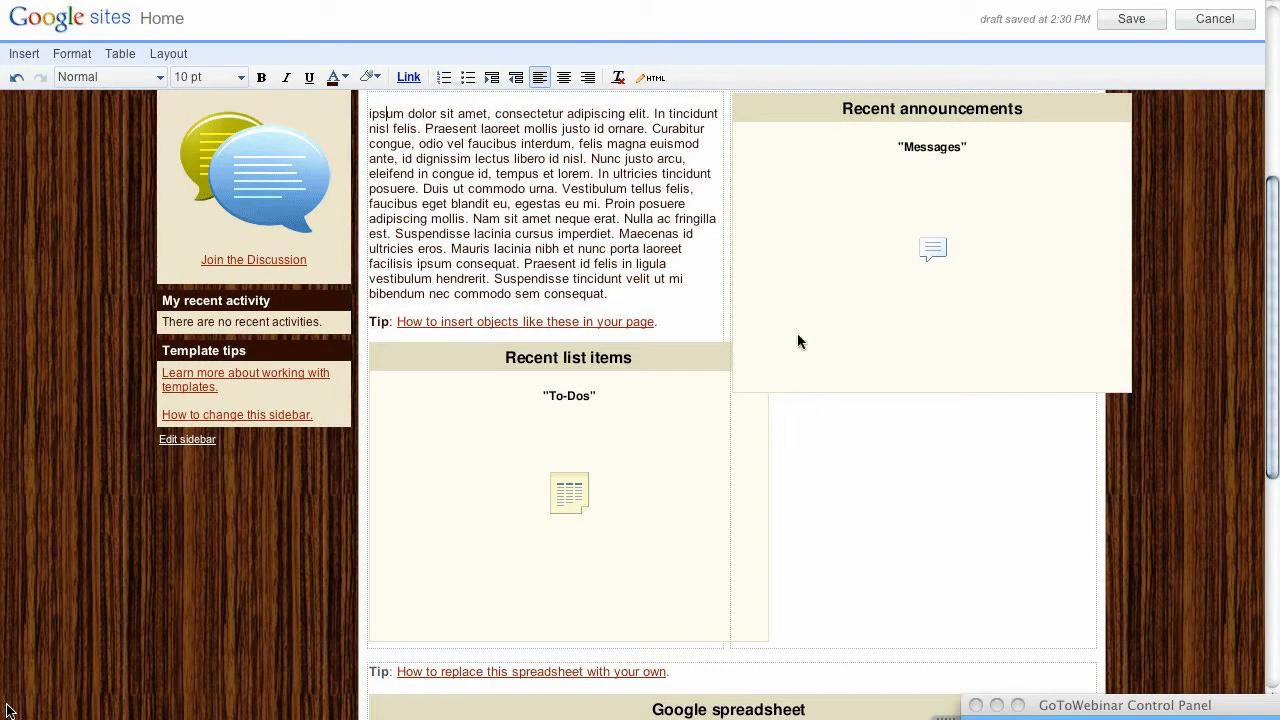
{"action": "left_click", "coordinate": [511, 487]}
Step: Scroll through the Home page editor to review the title, sidebar and banner
{"action": "scroll", "coordinate": [737, 650], "scroll_direction": "down", "scroll_amount": 8}
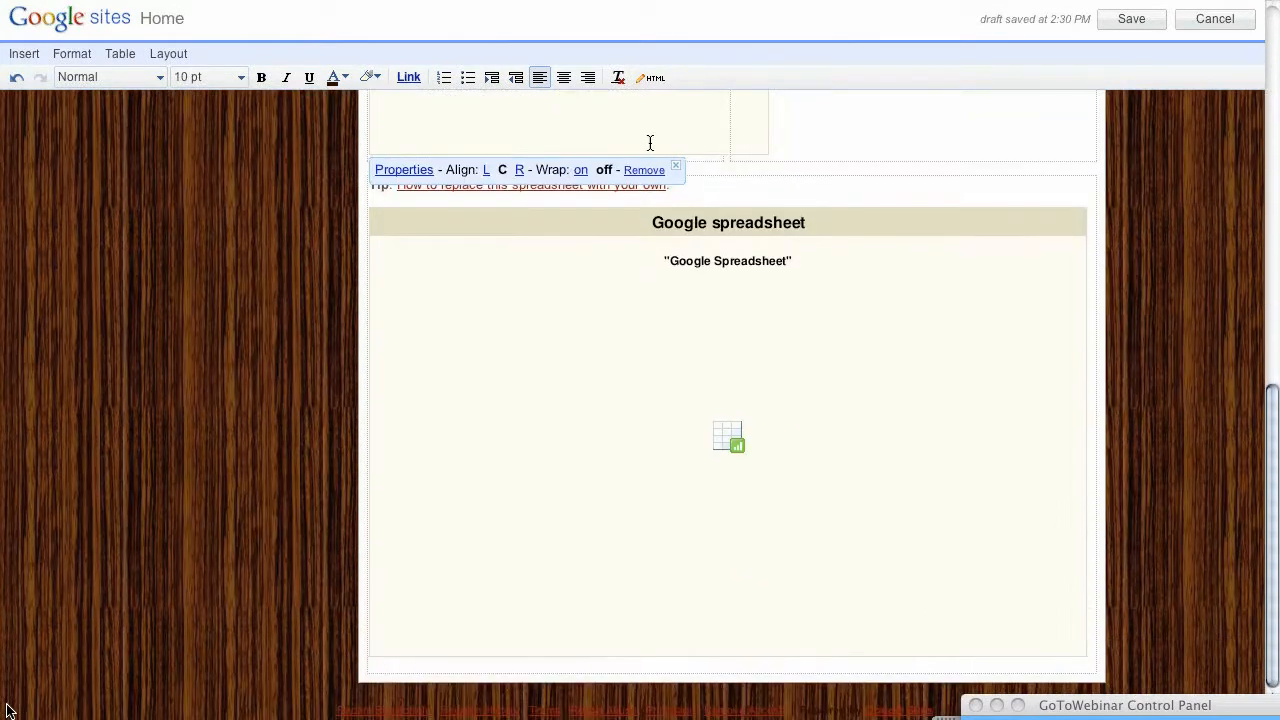
{"action": "scroll", "coordinate": [650, 143], "scroll_direction": "up", "scroll_amount": 5}
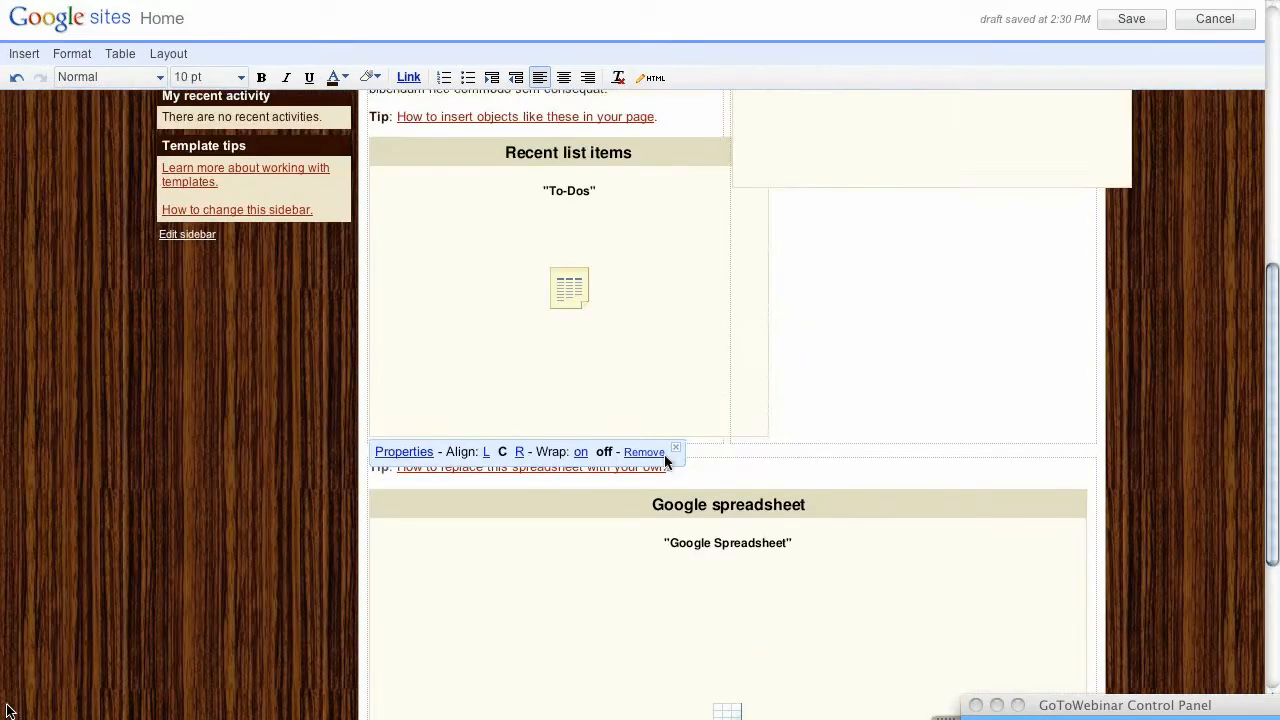
{"action": "scroll", "coordinate": [664, 454], "scroll_direction": "up", "scroll_amount": 7}
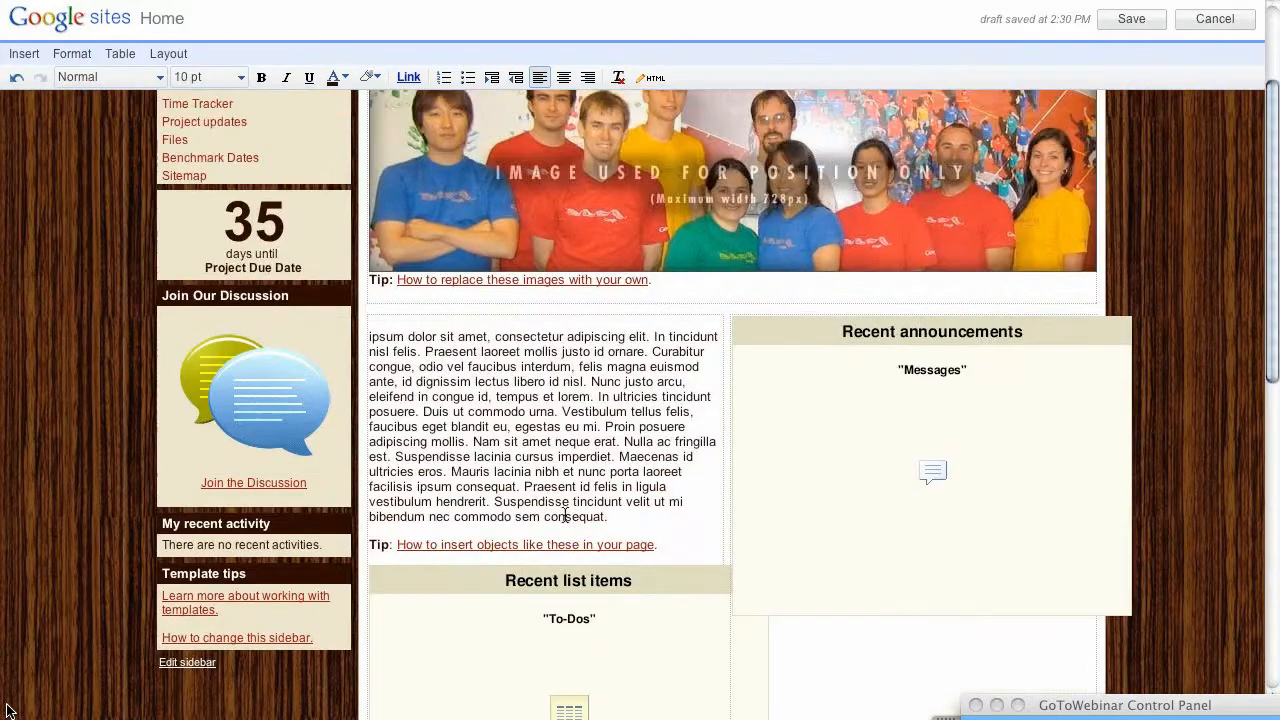
{"action": "scroll", "coordinate": [565, 515], "scroll_direction": "up", "scroll_amount": 2}
{"action": "scroll", "coordinate": [551, 571], "scroll_direction": "down", "scroll_amount": 1}
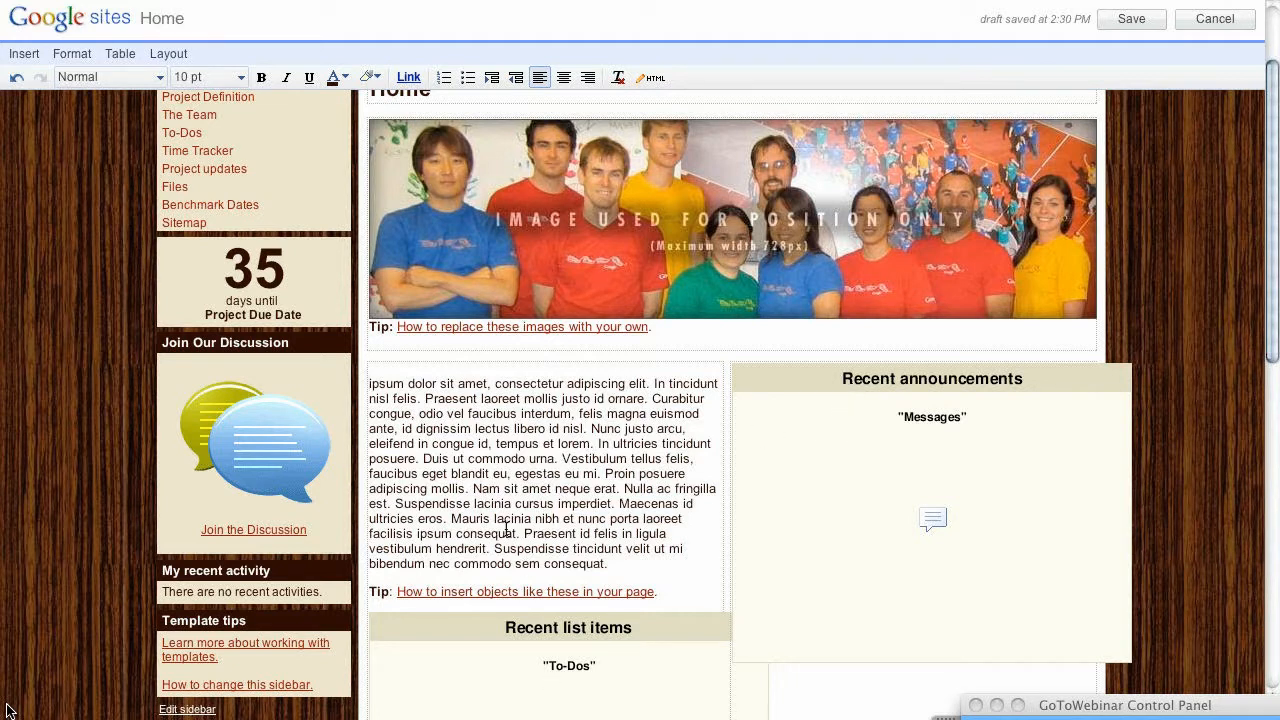
{"action": "scroll", "coordinate": [507, 527], "scroll_direction": "down", "scroll_amount": 2}
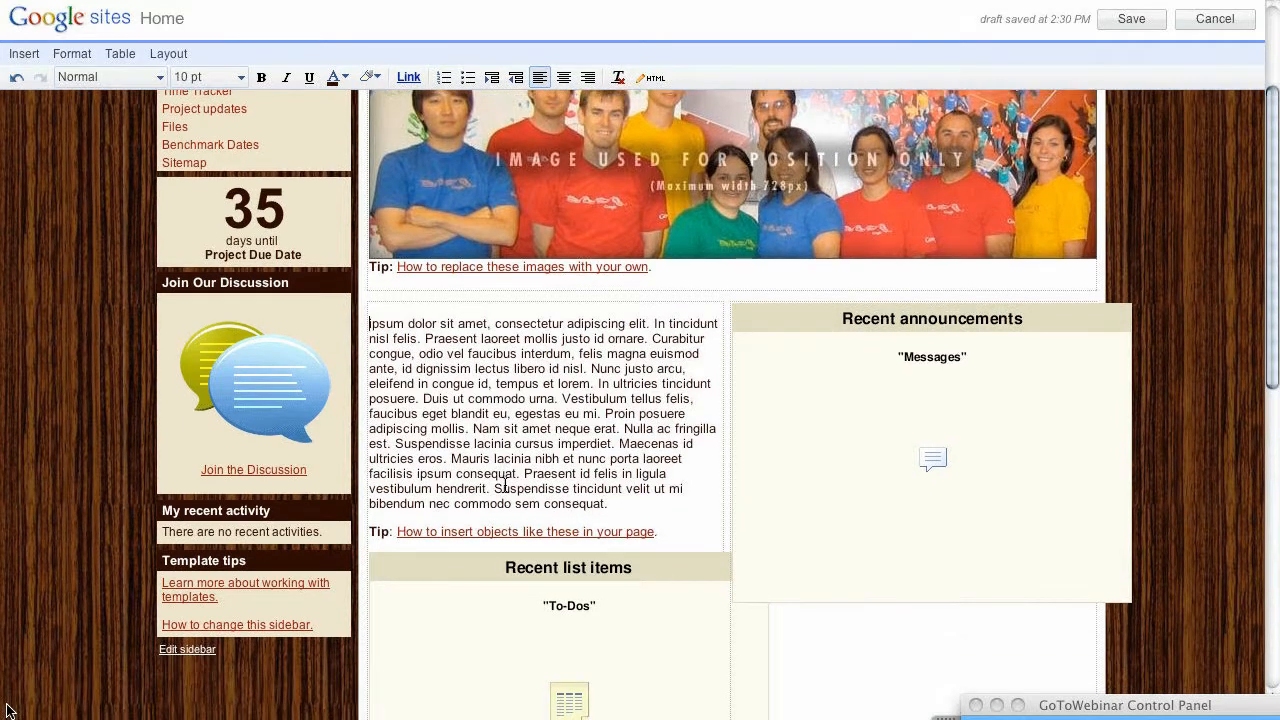
{"action": "scroll", "coordinate": [505, 486], "scroll_direction": "down", "scroll_amount": 3}
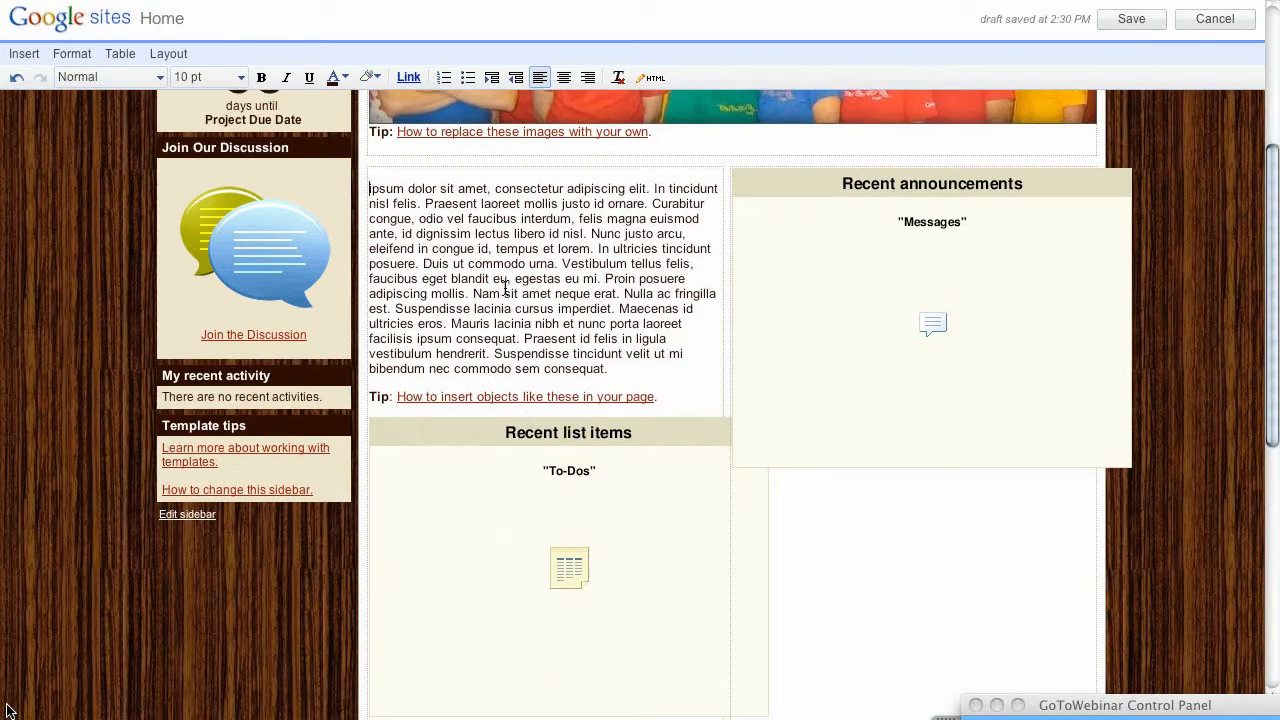
{"action": "scroll", "coordinate": [513, 293], "scroll_direction": "up", "scroll_amount": 6}
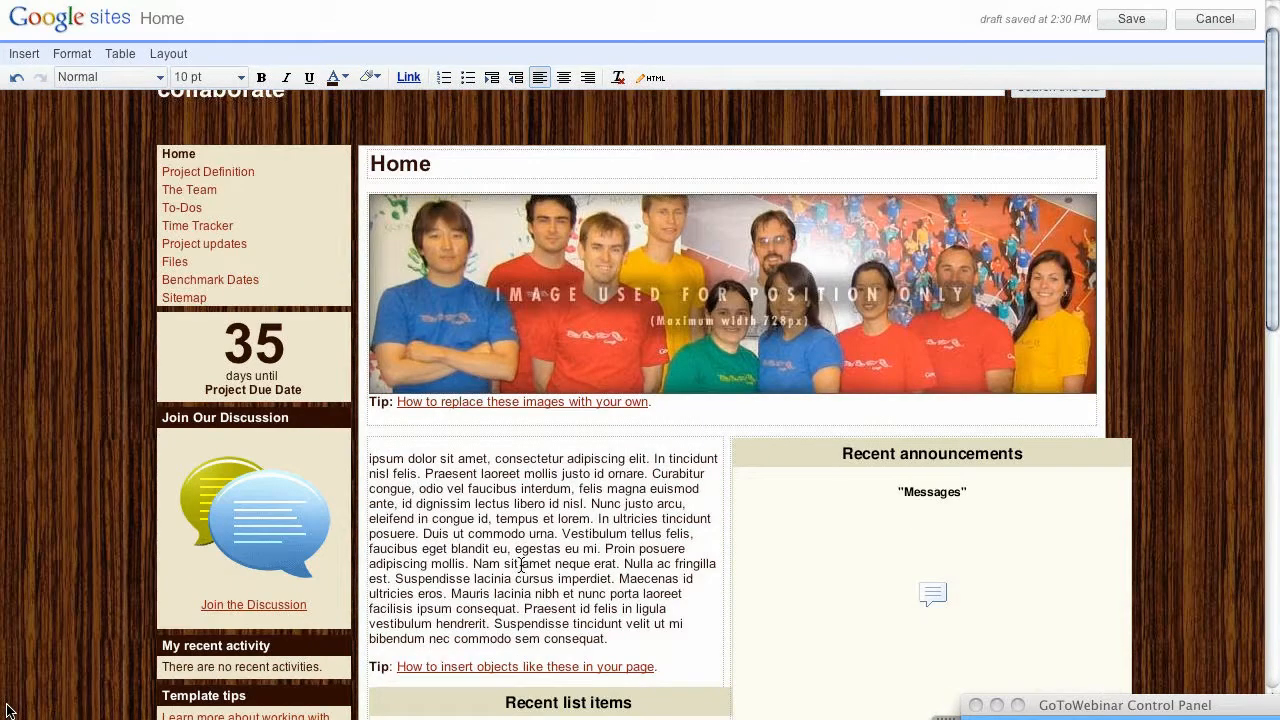
Step: Save the Home page, review the published page, and open the full project updates list
{"action": "left_click", "coordinate": [1131, 19]}
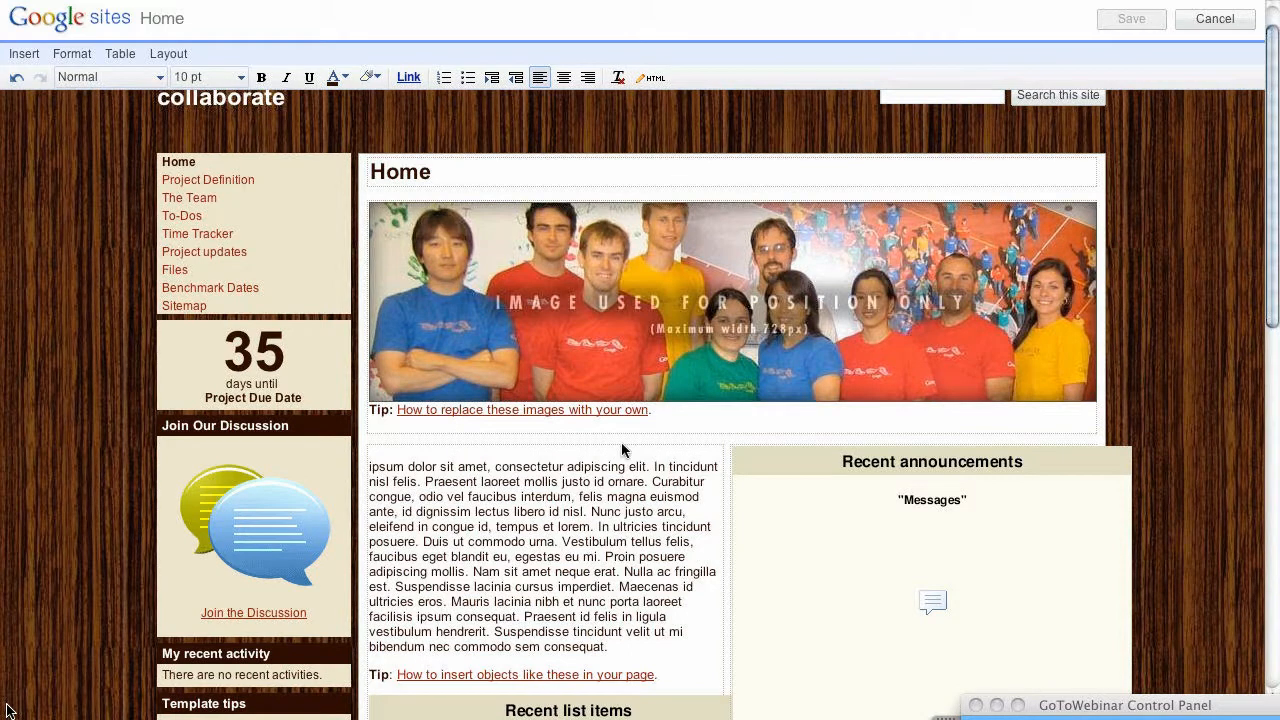
{"action": "scroll", "coordinate": [559, 465], "scroll_direction": "down", "scroll_amount": 1}
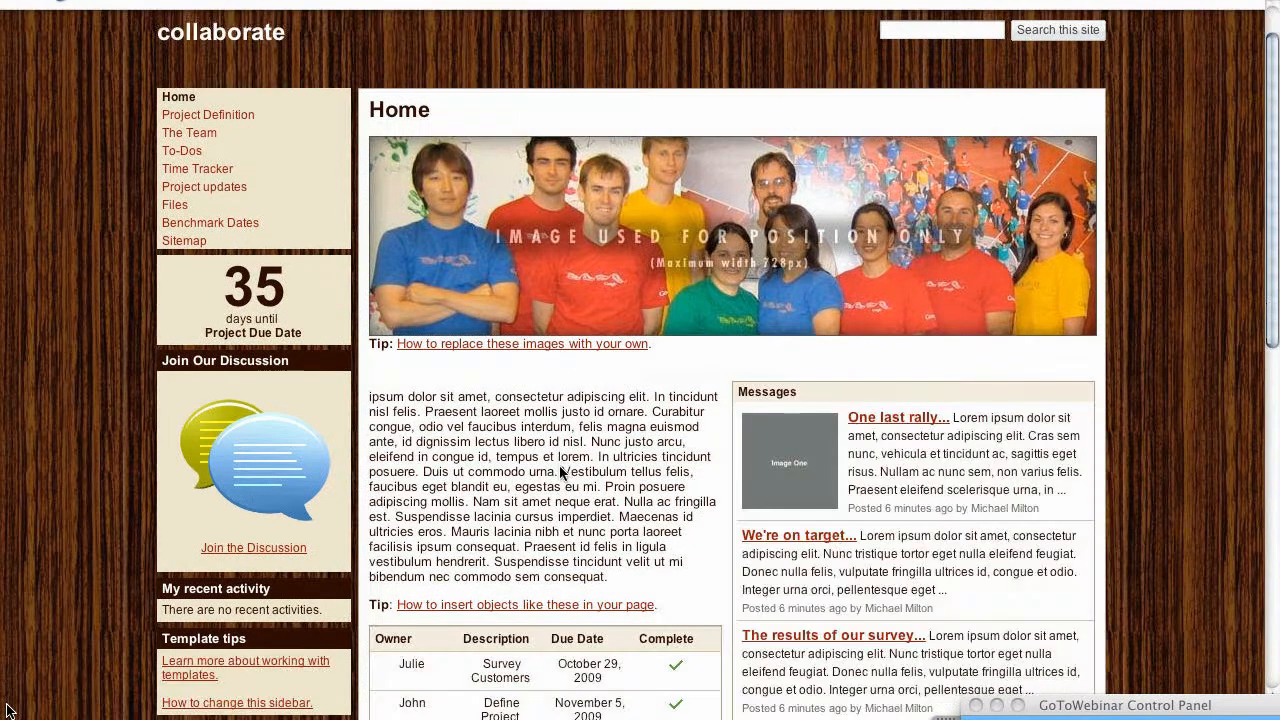
{"action": "scroll", "coordinate": [563, 472], "scroll_direction": "down", "scroll_amount": 3}
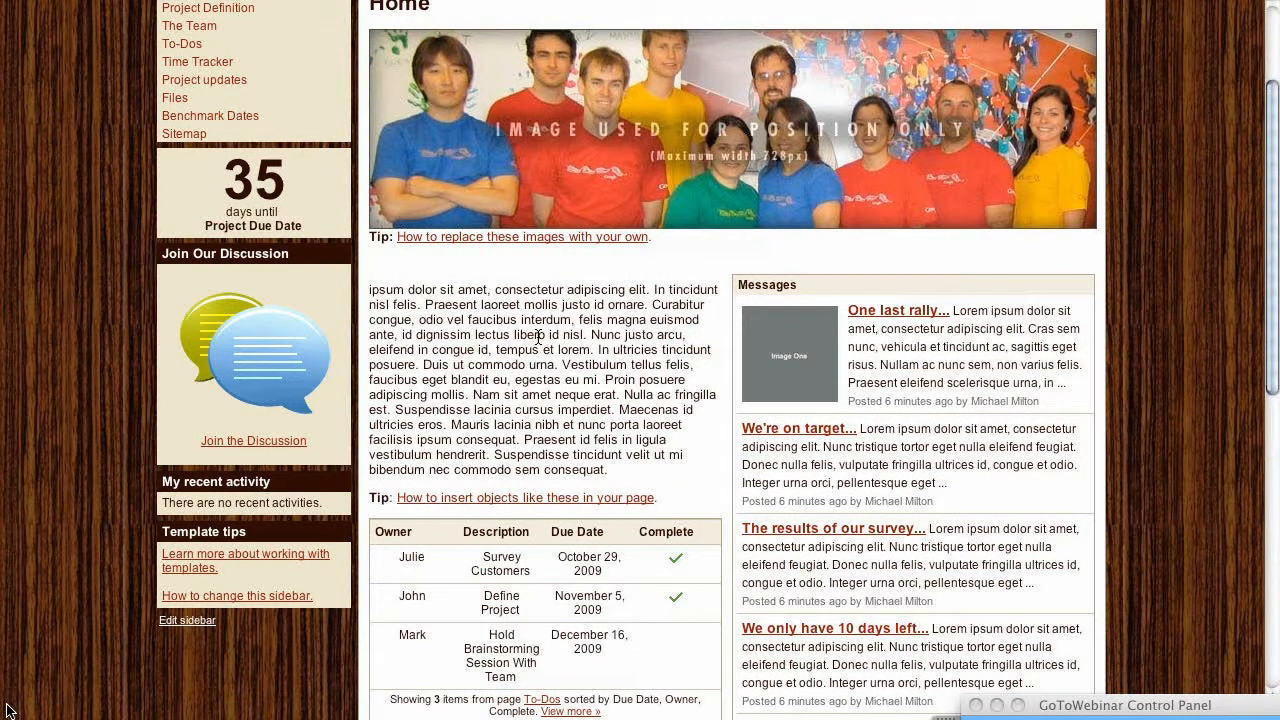
{"action": "scroll", "coordinate": [538, 337], "scroll_direction": "up", "scroll_amount": 3}
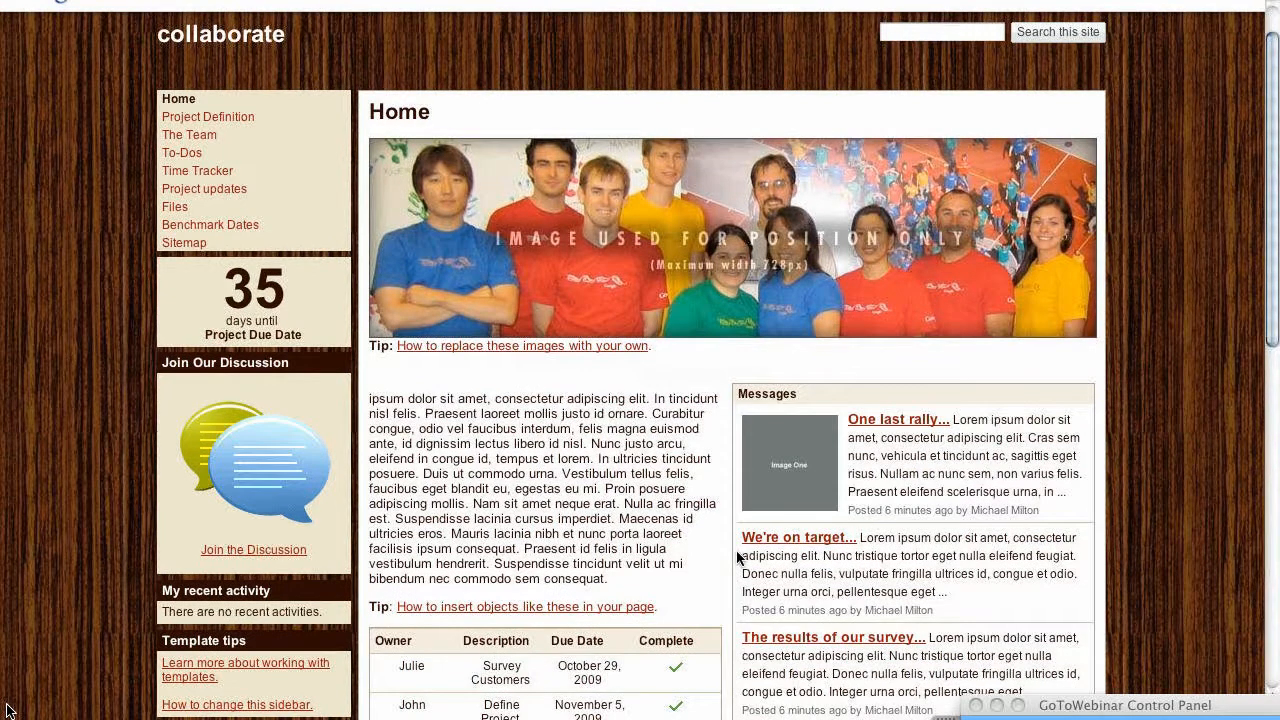
{"action": "scroll", "coordinate": [870, 670], "scroll_direction": "down", "scroll_amount": 4}
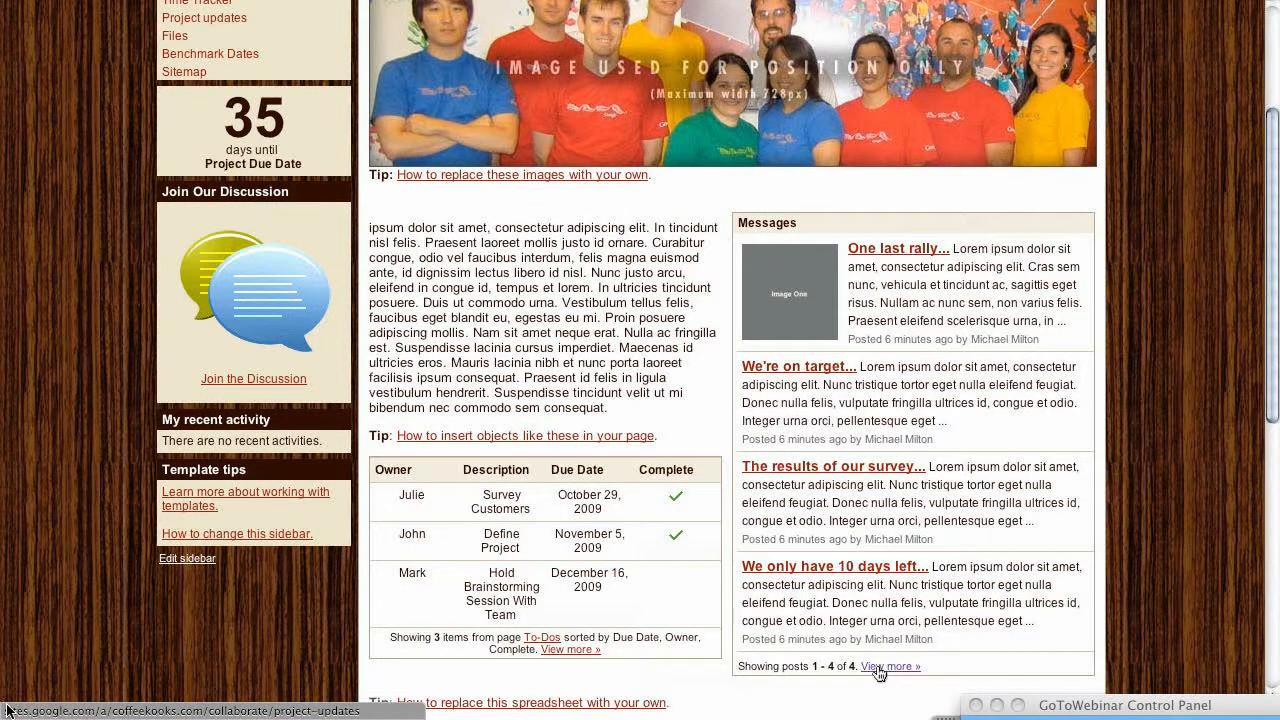
{"action": "left_click", "coordinate": [880, 668]}
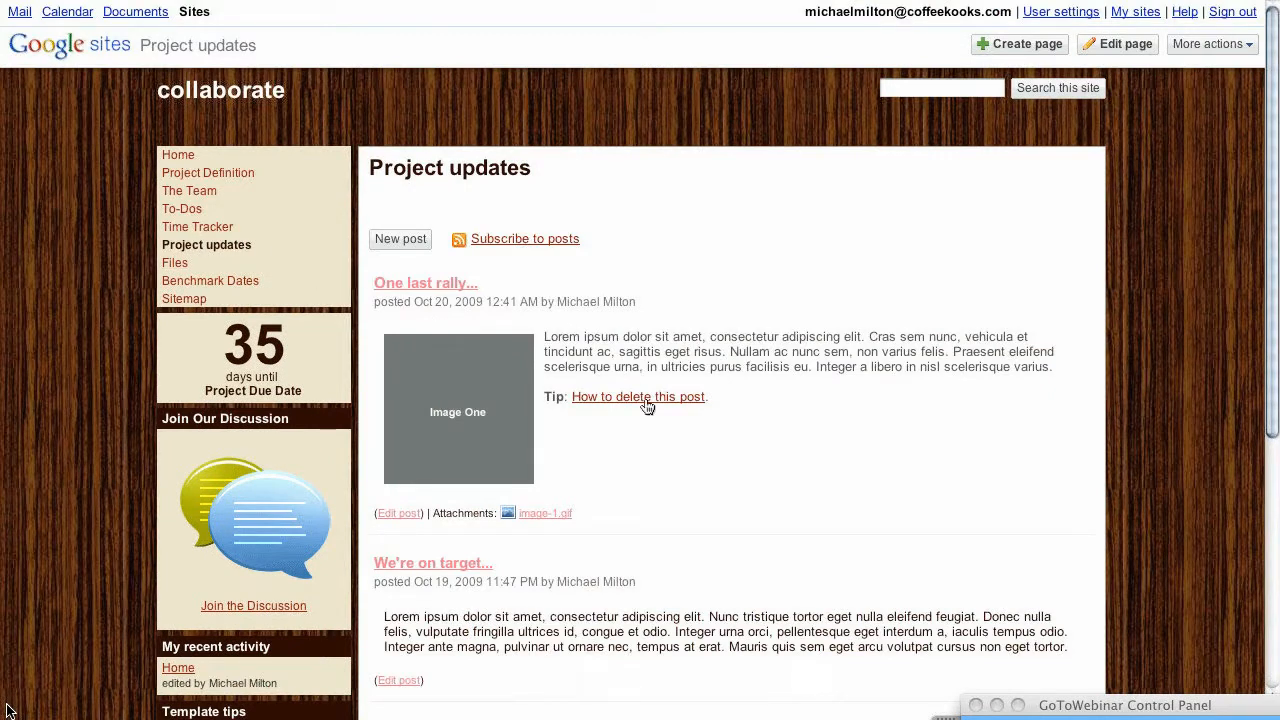
{"action": "scroll", "coordinate": [691, 573], "scroll_direction": "down", "scroll_amount": 5}
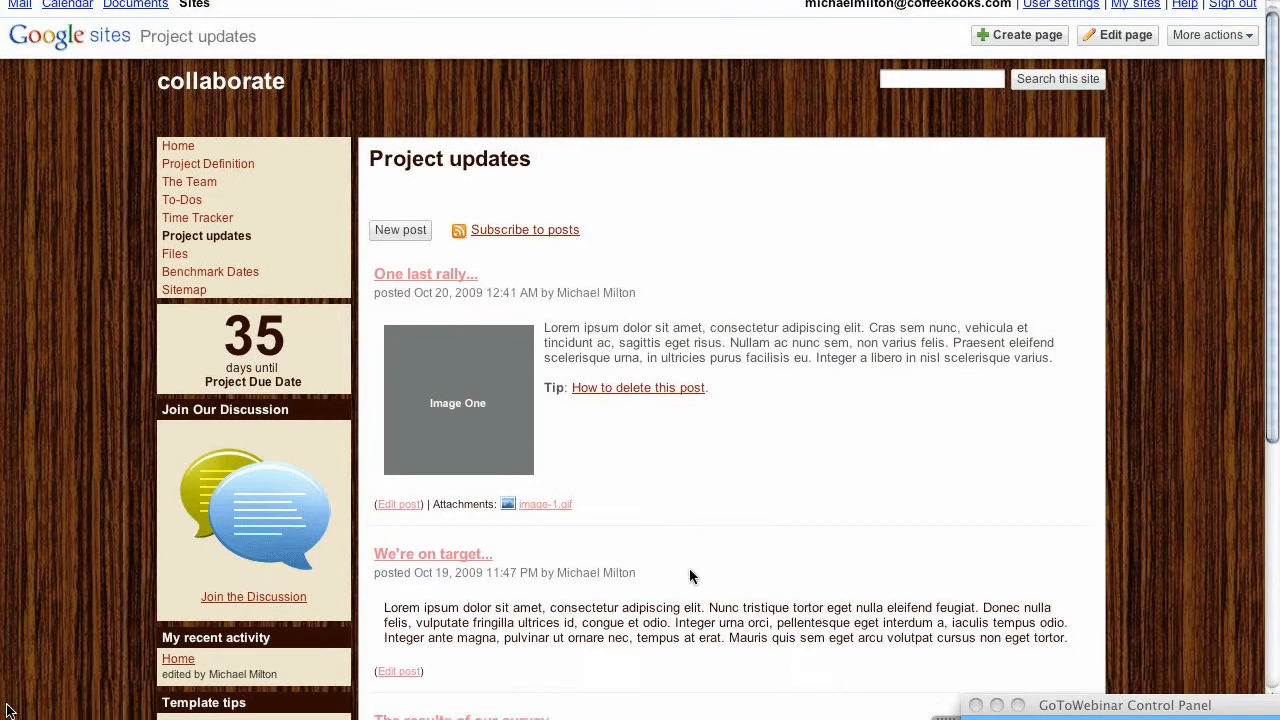
{"action": "scroll", "coordinate": [652, 545], "scroll_direction": "down", "scroll_amount": 3}
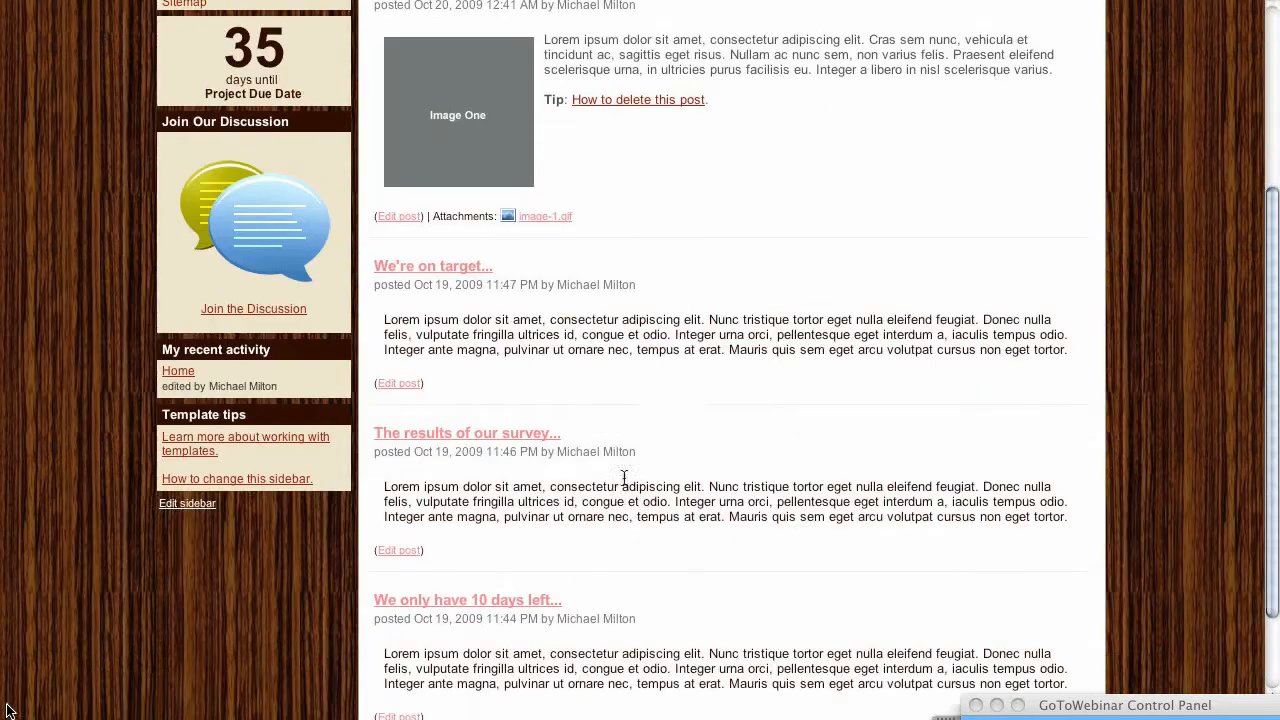
{"action": "scroll", "coordinate": [620, 466], "scroll_direction": "up", "scroll_amount": 5}
{"action": "scroll", "coordinate": [672, 664], "scroll_direction": "up", "scroll_amount": 1}
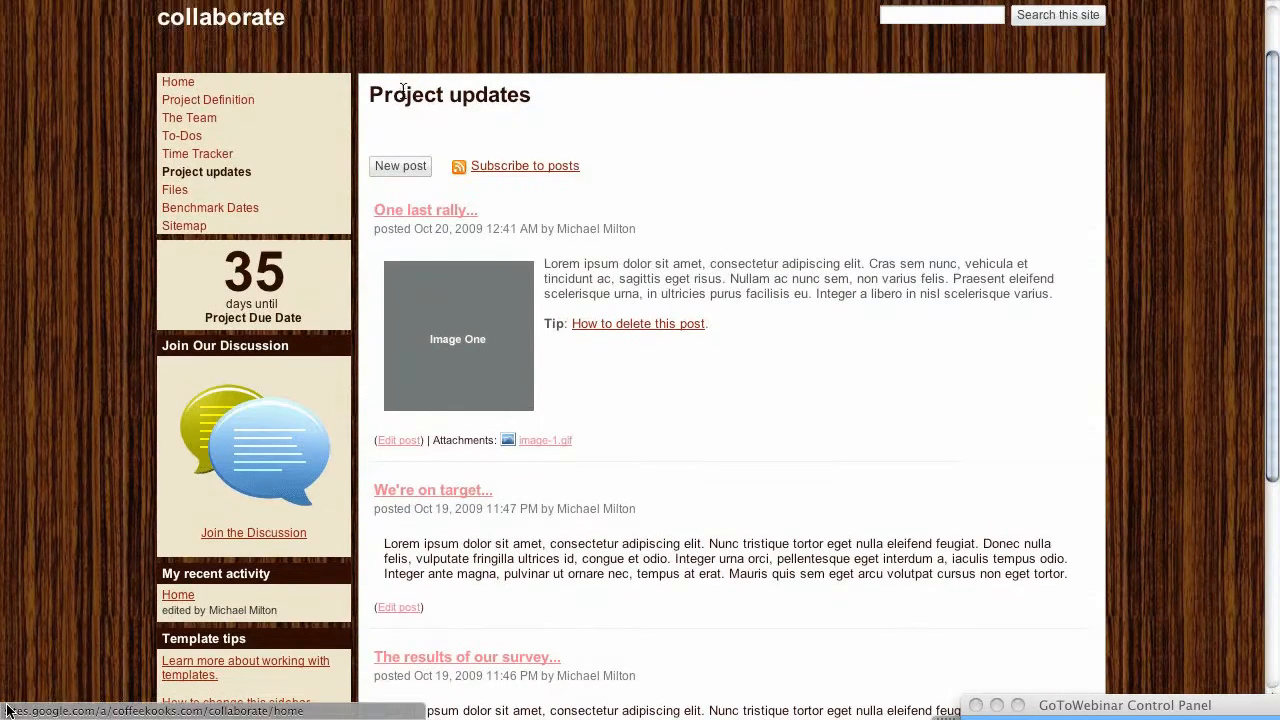
{"action": "mouse_move", "coordinate": [44, 6]}
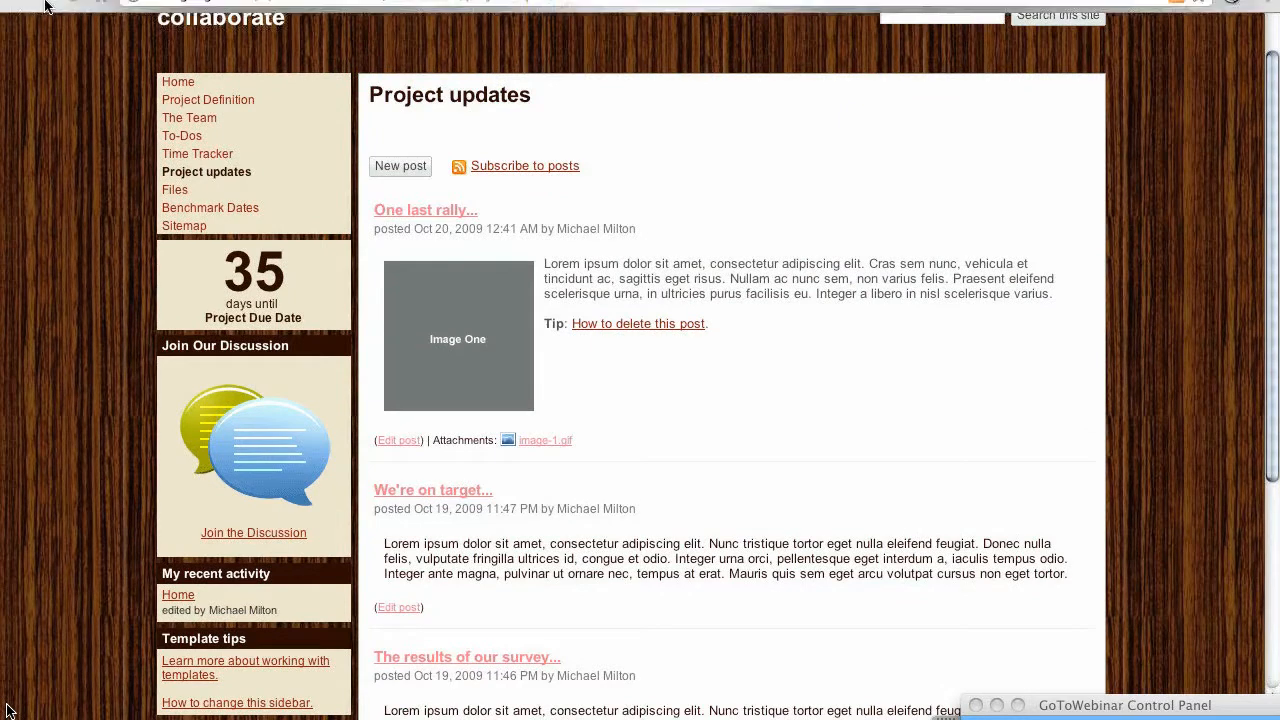
{"action": "left_click_drag", "start_coordinate": [17, 74], "coordinate": [50, 100]}
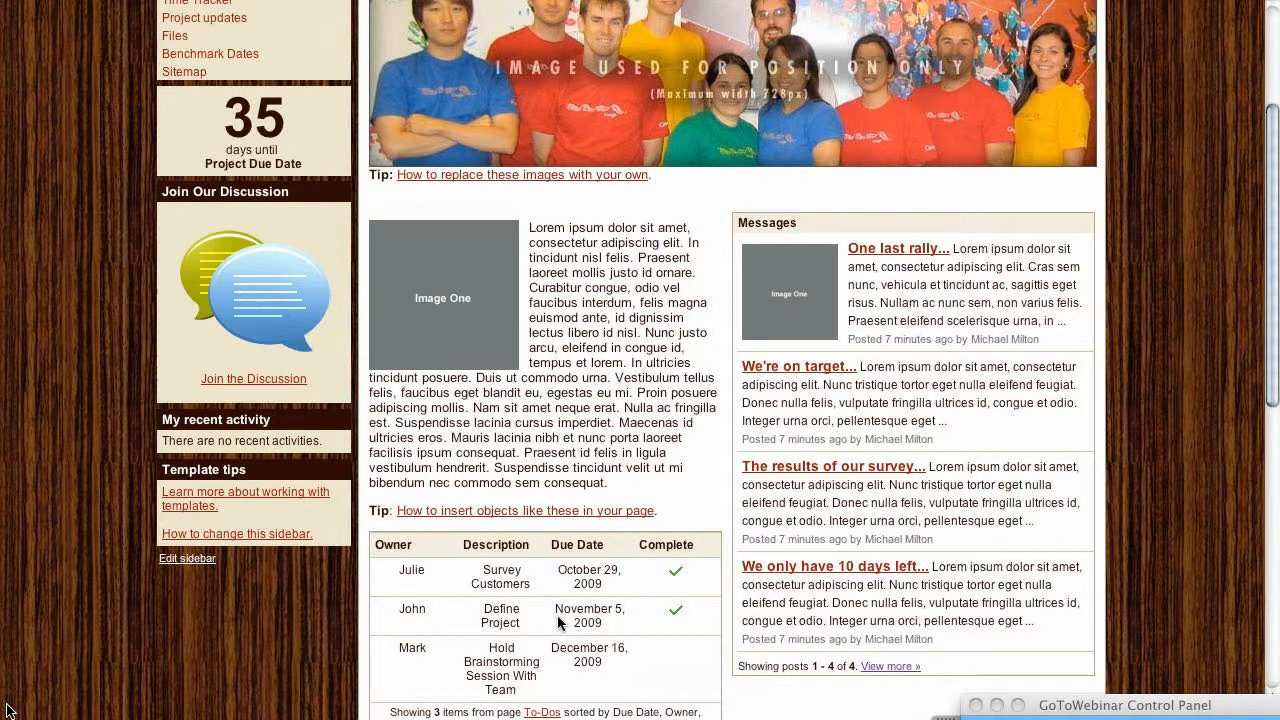
{"action": "scroll", "coordinate": [557, 615], "scroll_direction": "down", "scroll_amount": 3}
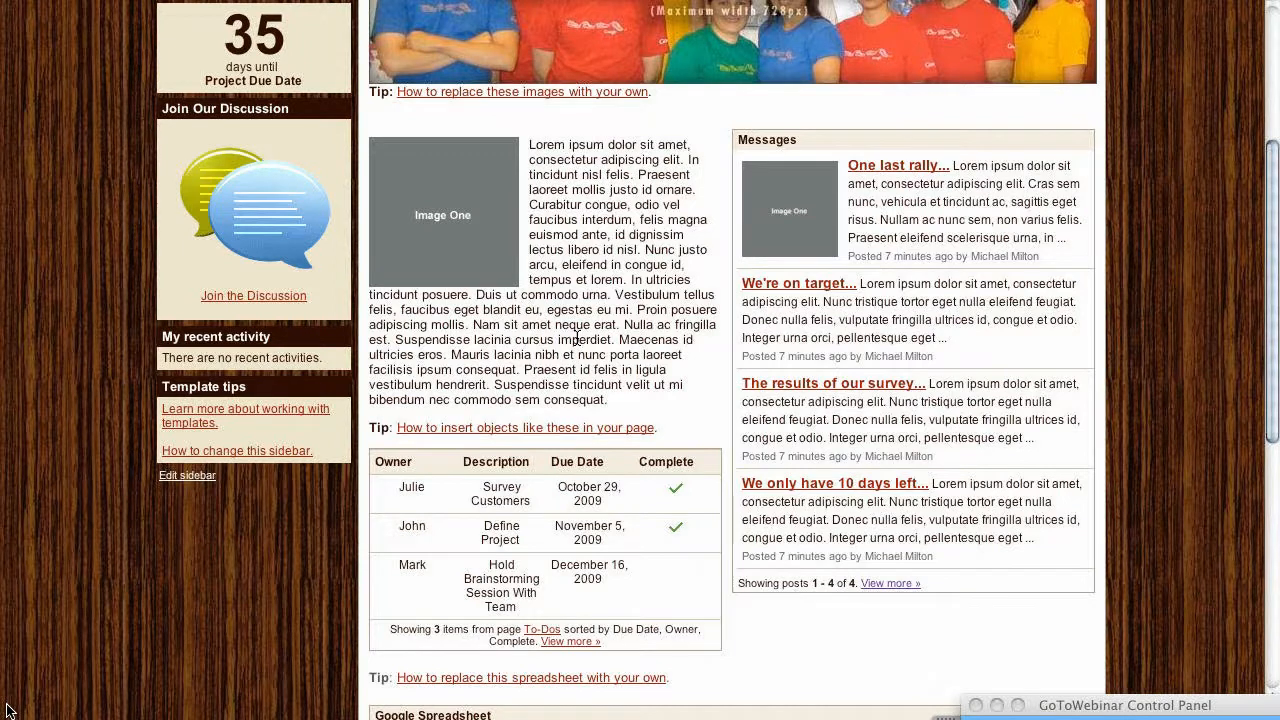
{"action": "scroll", "coordinate": [577, 340], "scroll_direction": "up", "scroll_amount": 5}
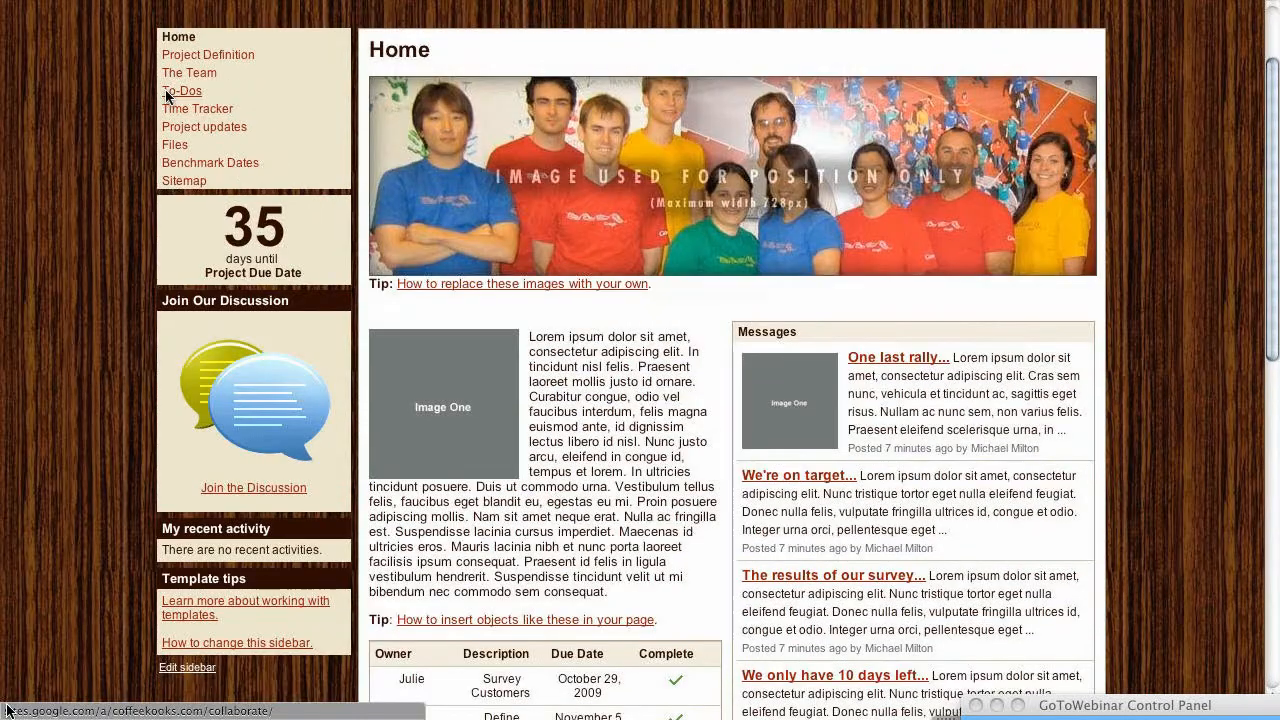
{"action": "left_click", "coordinate": [168, 92]}
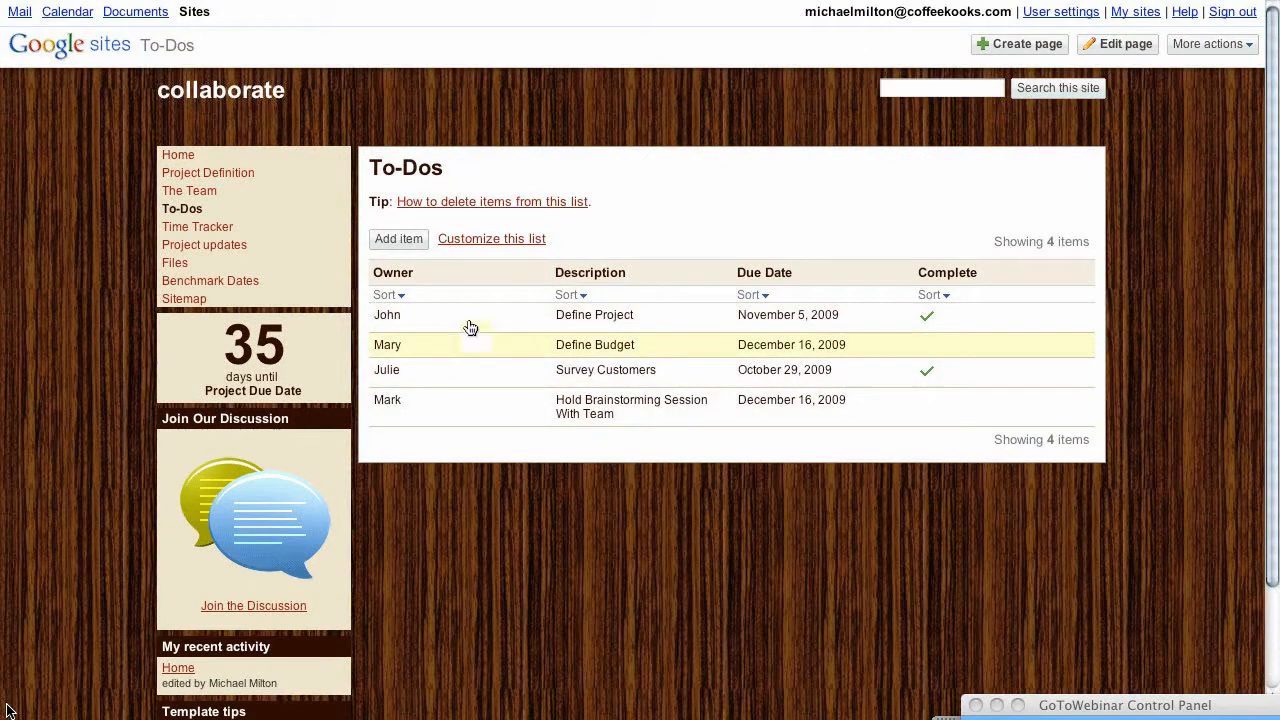
{"action": "mouse_move", "coordinate": [46, 8]}
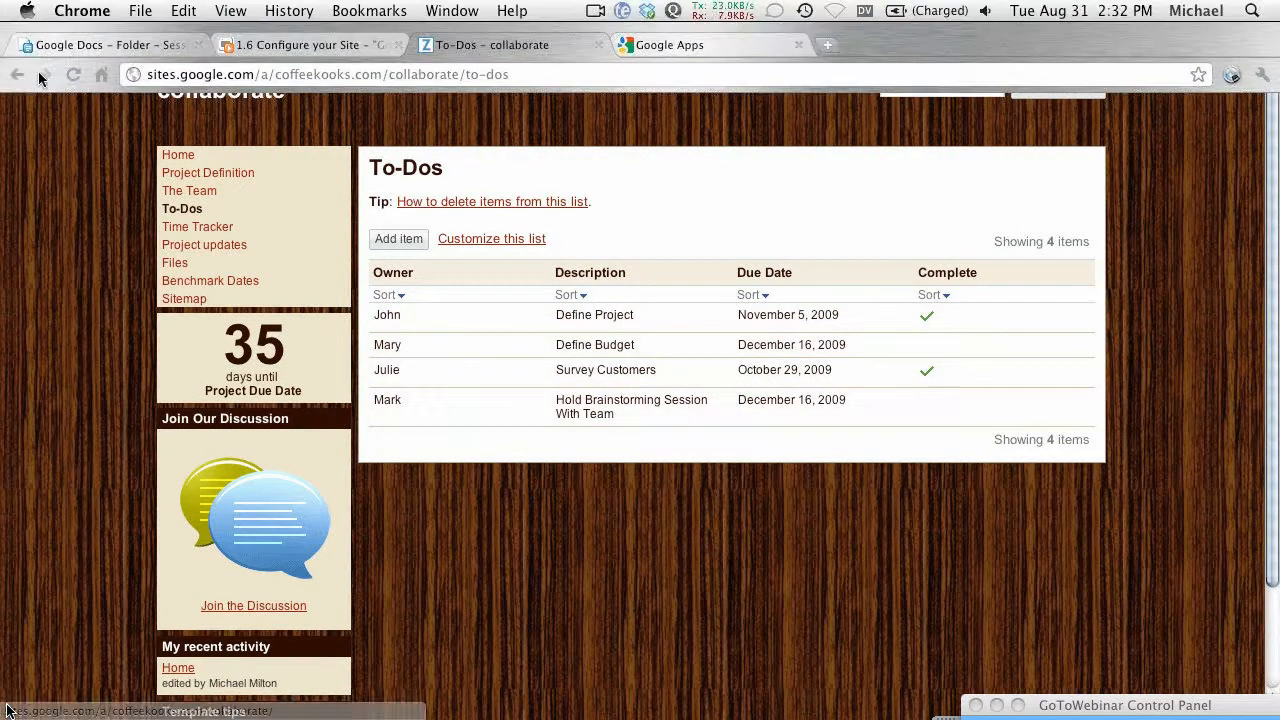
{"action": "left_click", "coordinate": [17, 74]}
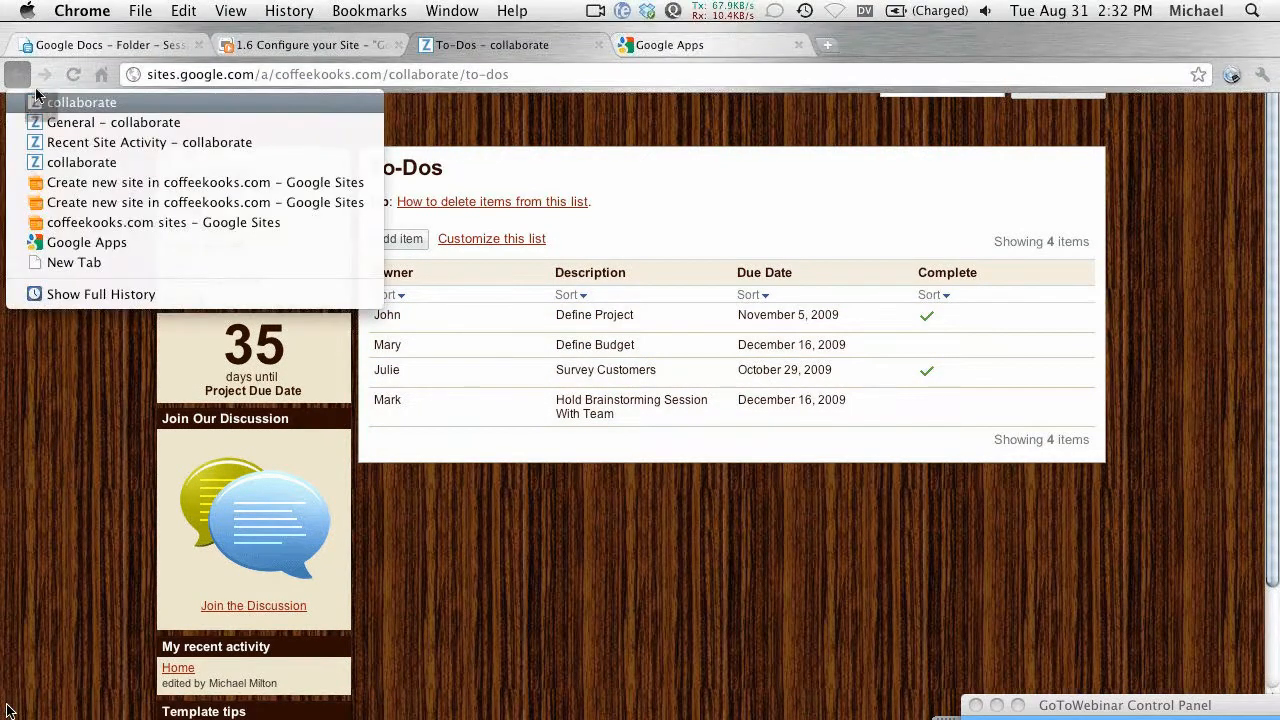
{"action": "left_click", "coordinate": [80, 102]}
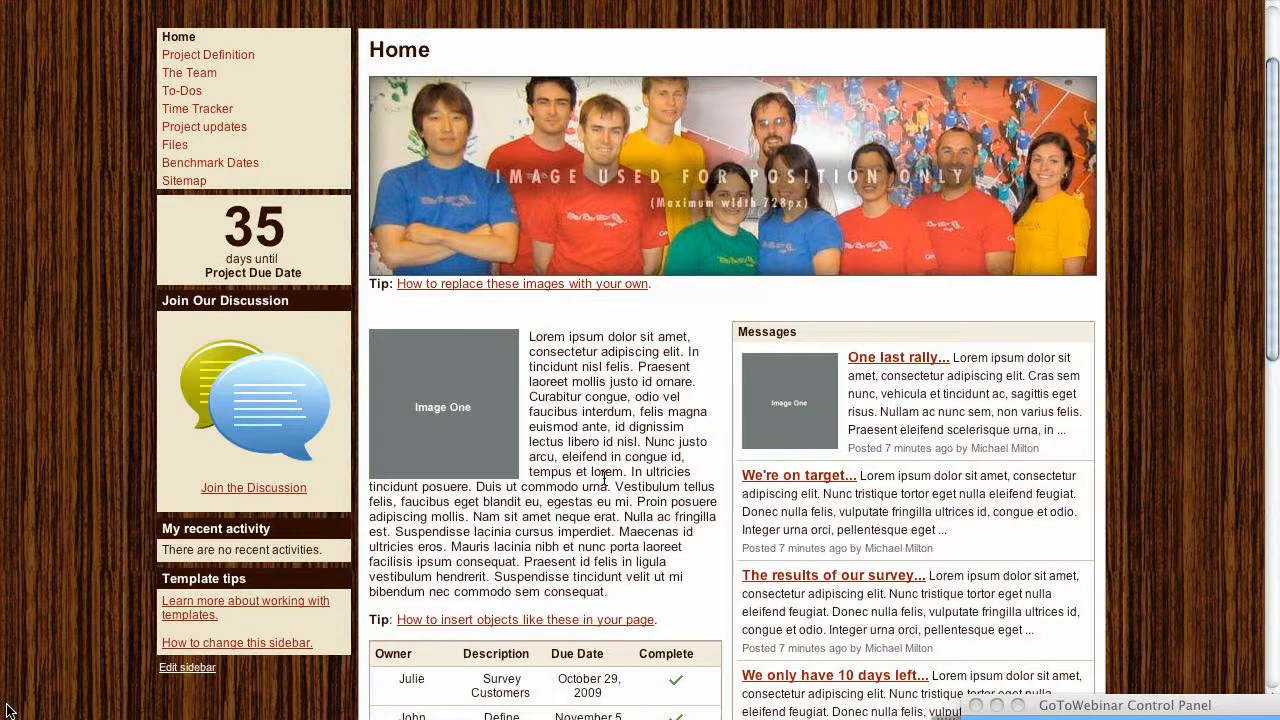
Step: Exit Chrome's full-screen mode with Cmd+Shift+F to return to a normal window
{"action": "key", "text": "super+shift+f"}
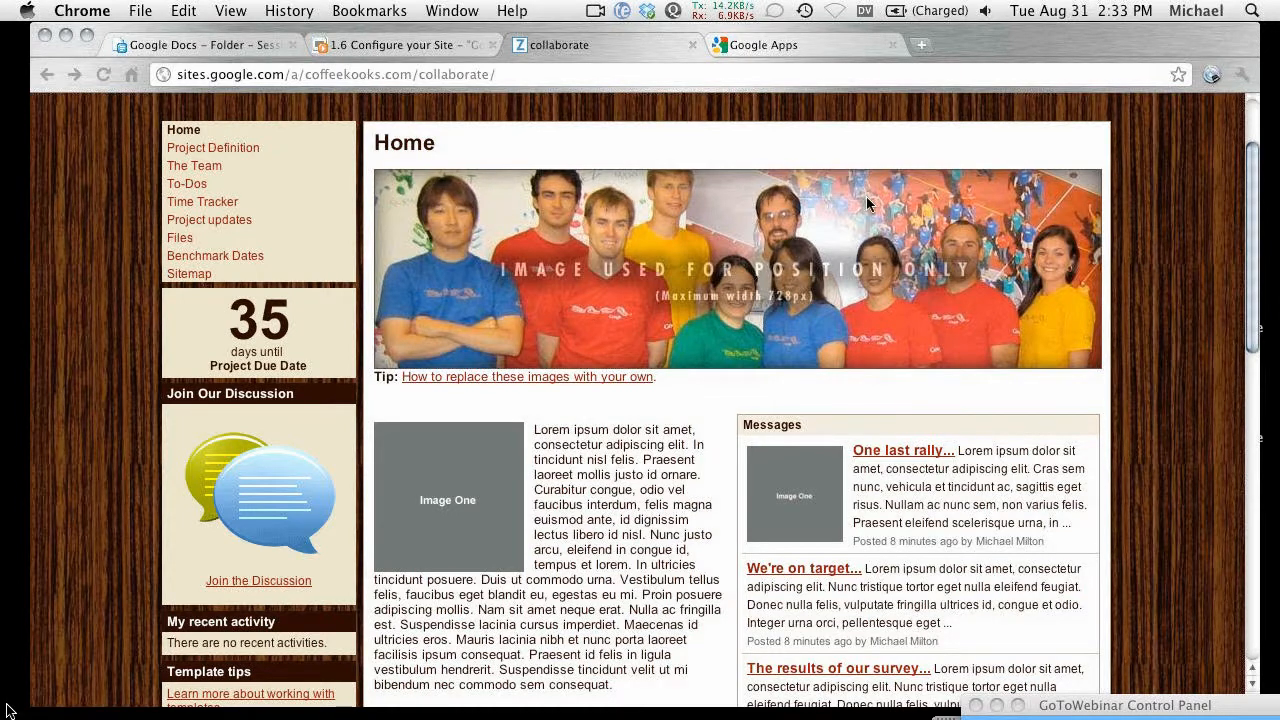
Step: Reopen the Home page in the editor, zoom in and back out, then save it
{"action": "scroll", "coordinate": [868, 247], "scroll_direction": "up", "scroll_amount": 3}
{"action": "left_click", "coordinate": [1071, 139]}
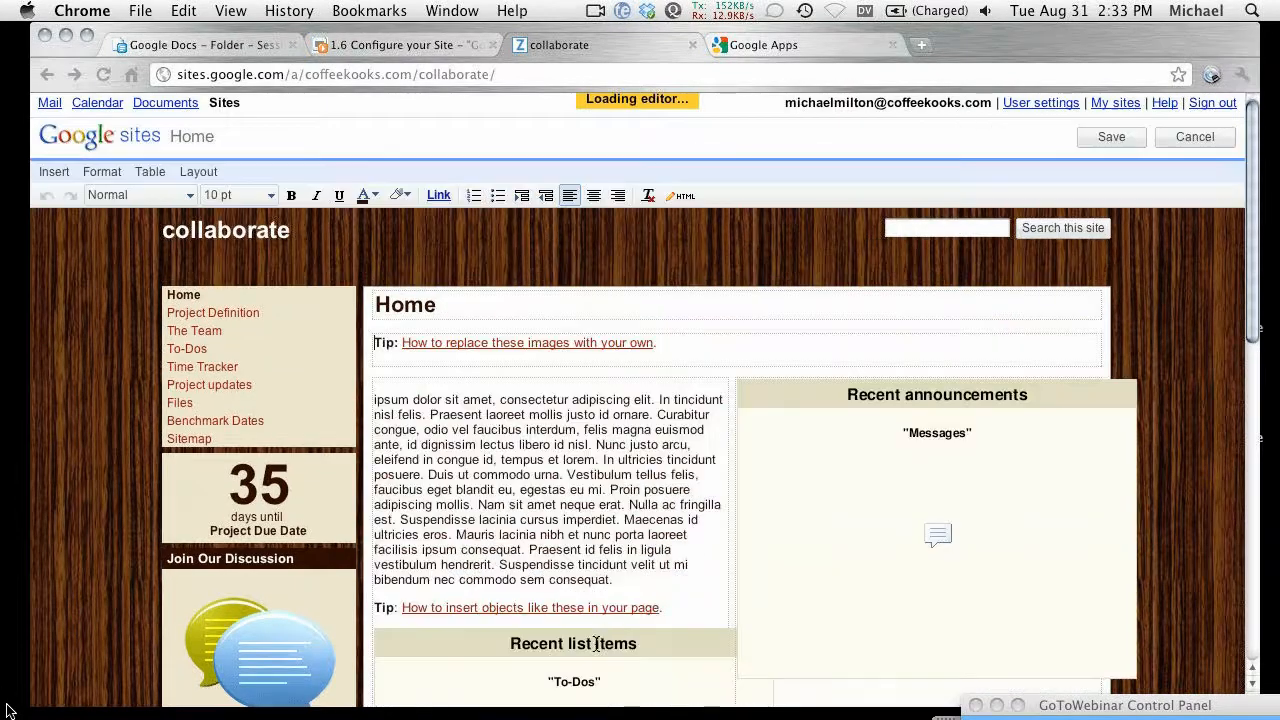
{"action": "scroll", "coordinate": [578, 581], "scroll_direction": "down", "scroll_amount": 4}
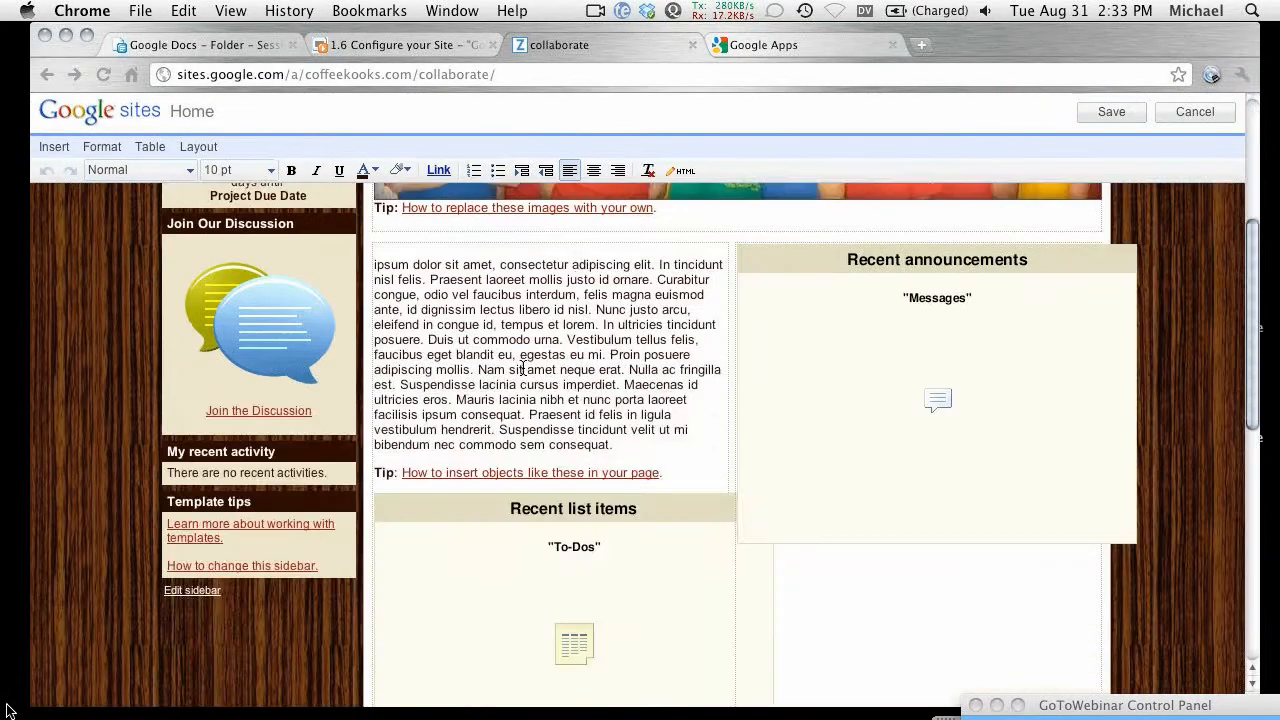
{"action": "key", "text": "super+equal"}
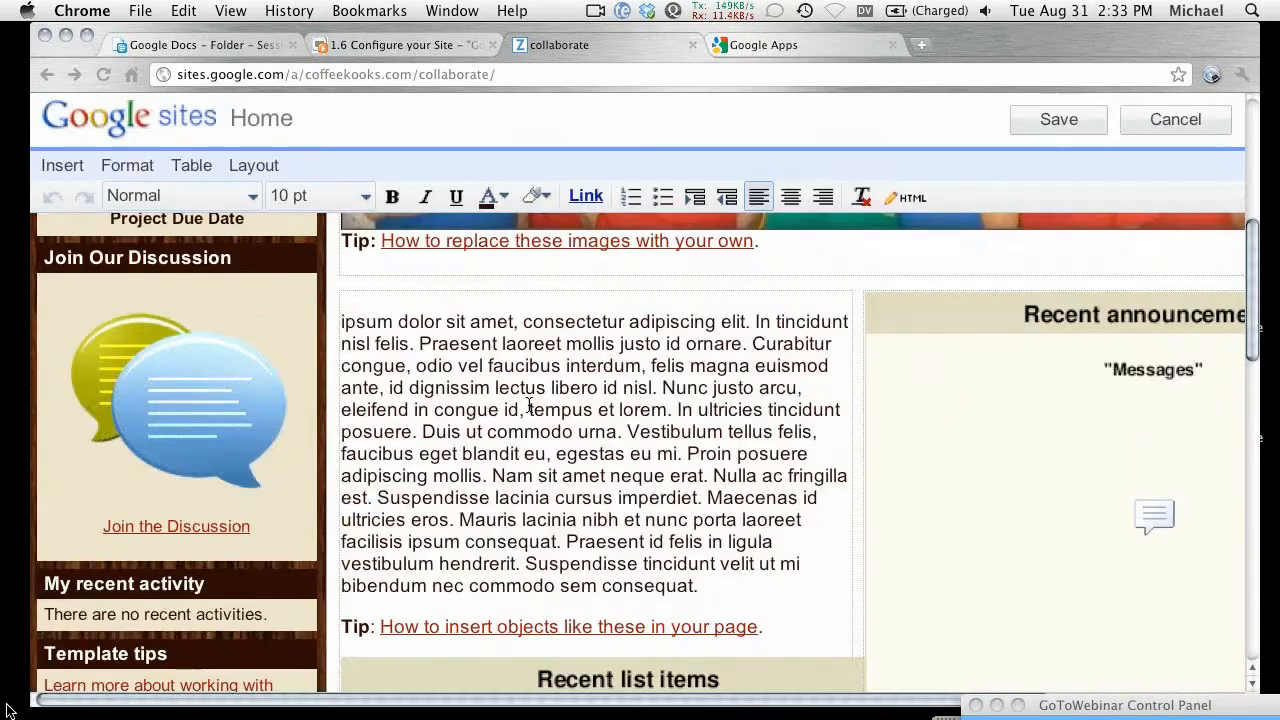
{"action": "key", "text": "super+minus"}
{"action": "key", "text": "super+minus"}
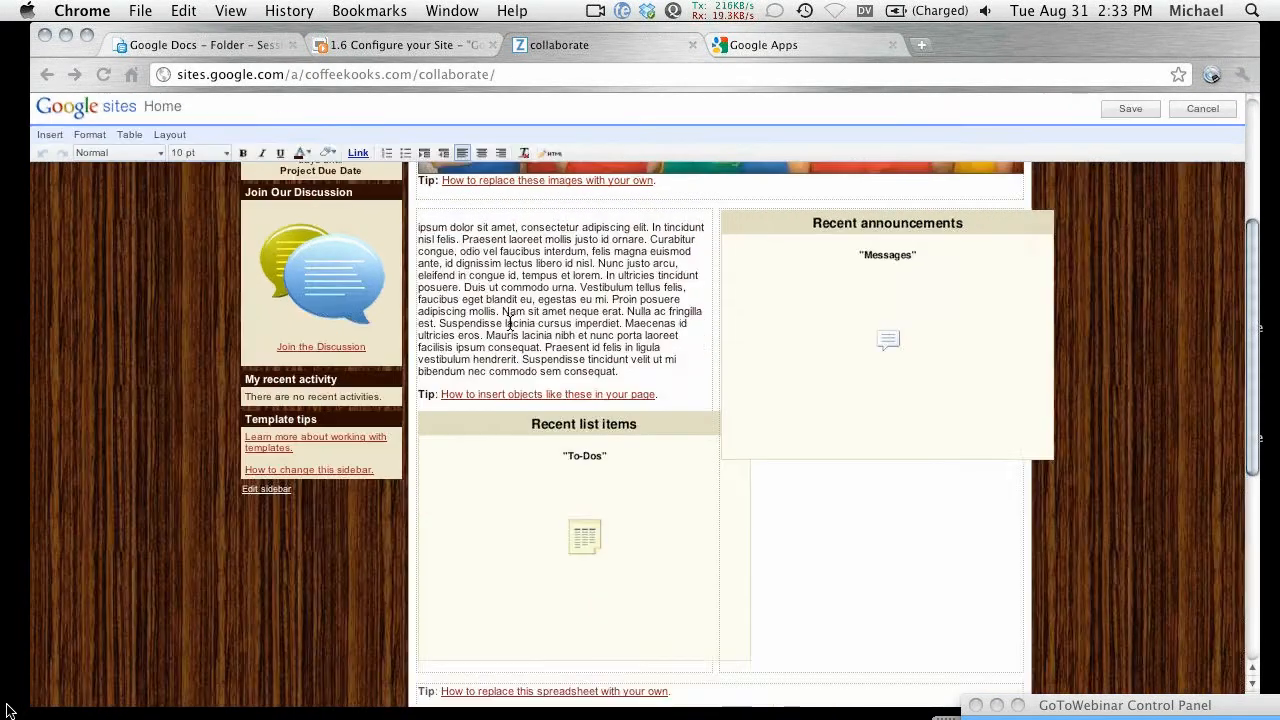
{"action": "scroll", "coordinate": [512, 402], "scroll_direction": "up", "scroll_amount": 3}
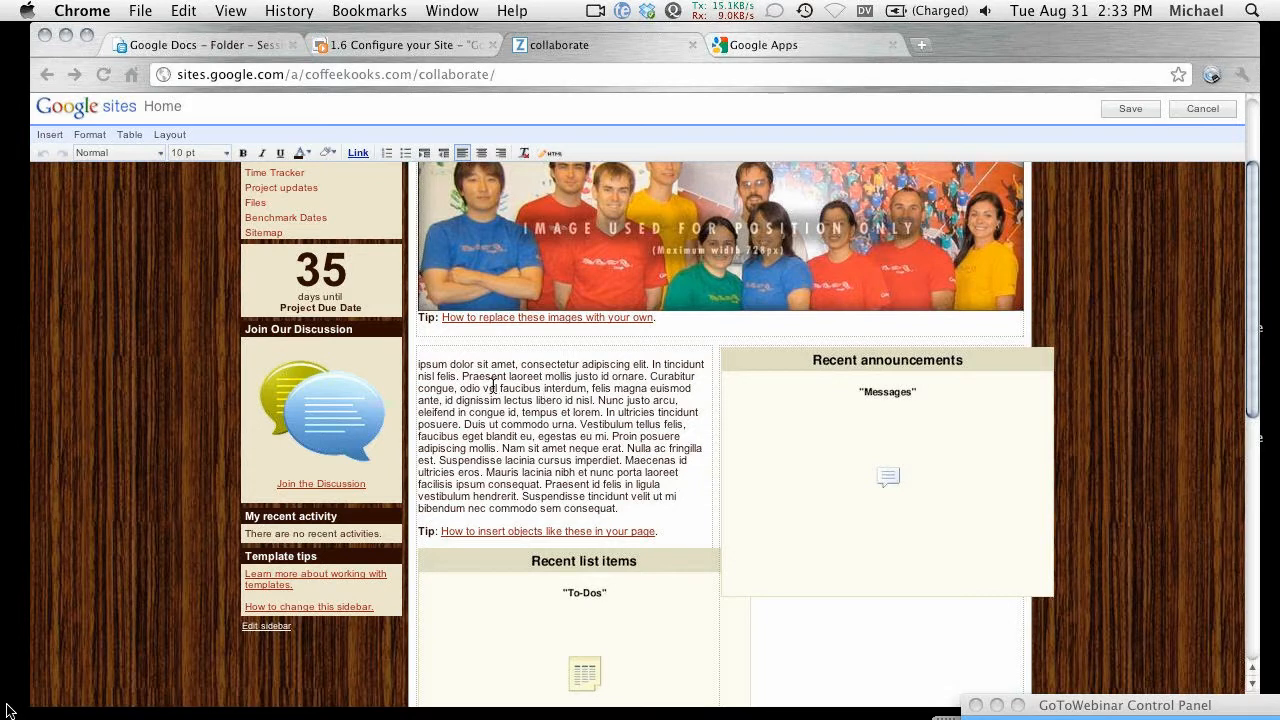
{"action": "scroll", "coordinate": [498, 390], "scroll_direction": "up", "scroll_amount": 4}
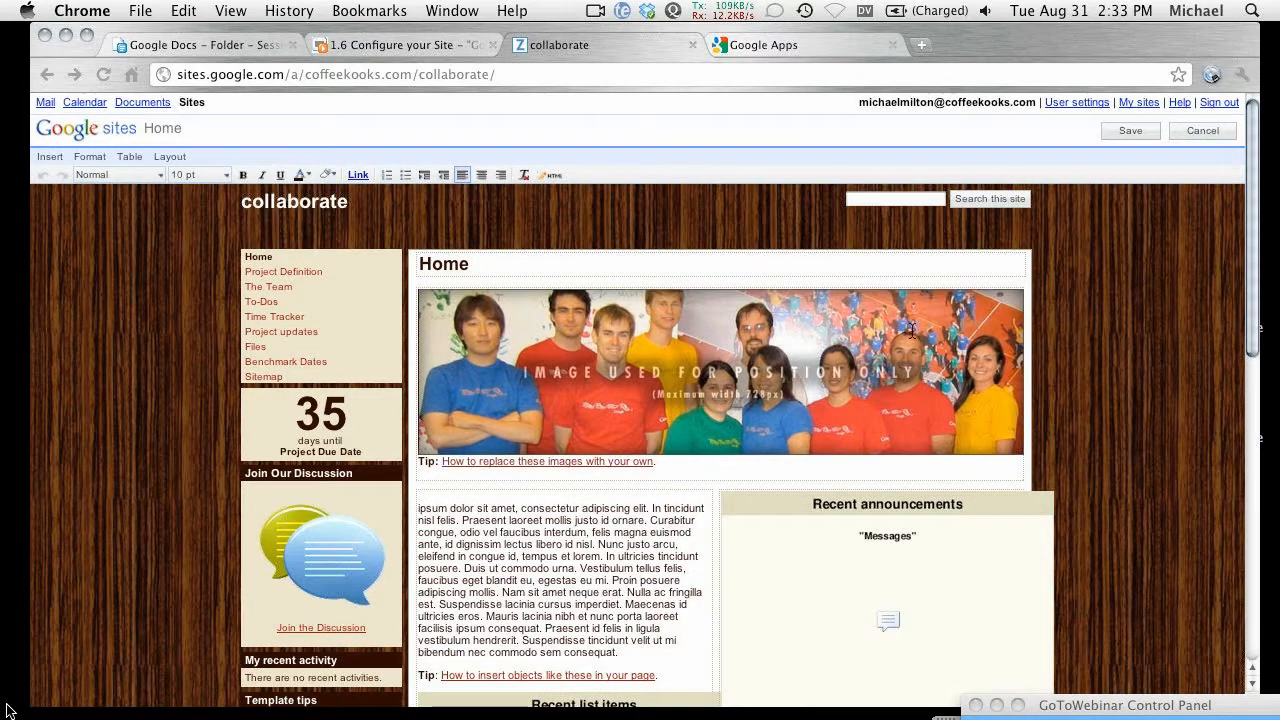
{"action": "left_click", "coordinate": [1130, 131]}
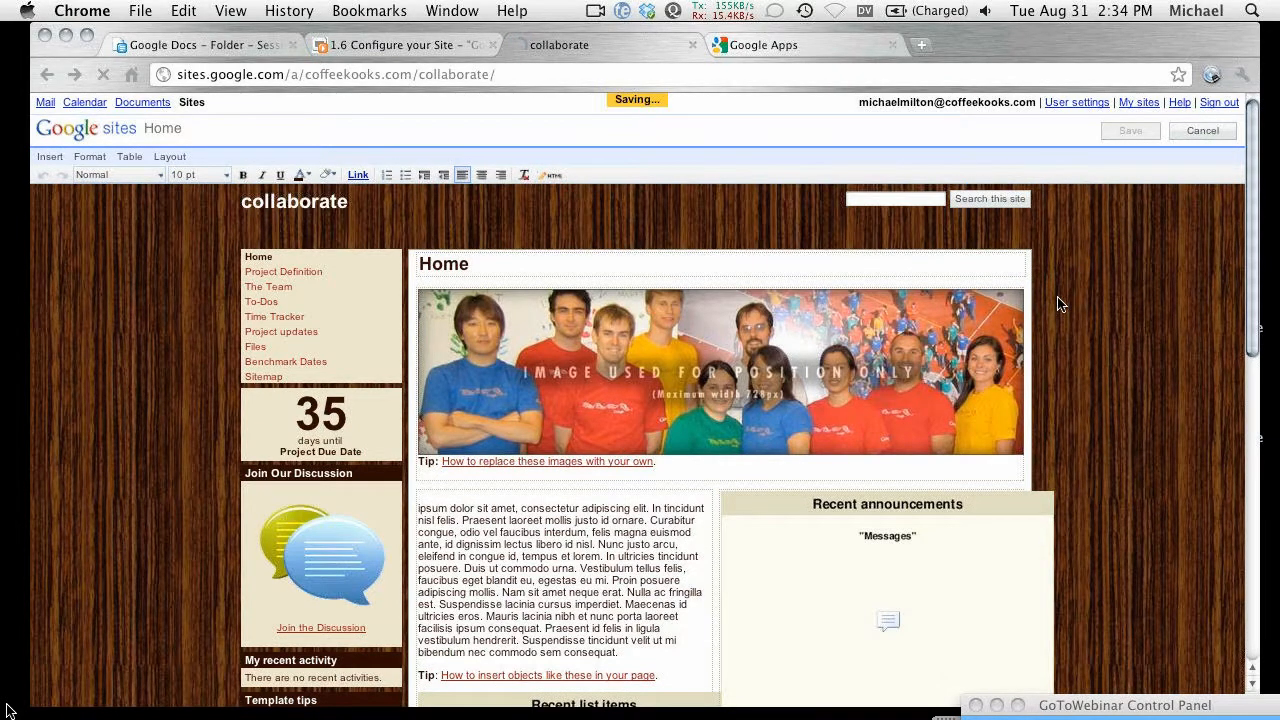
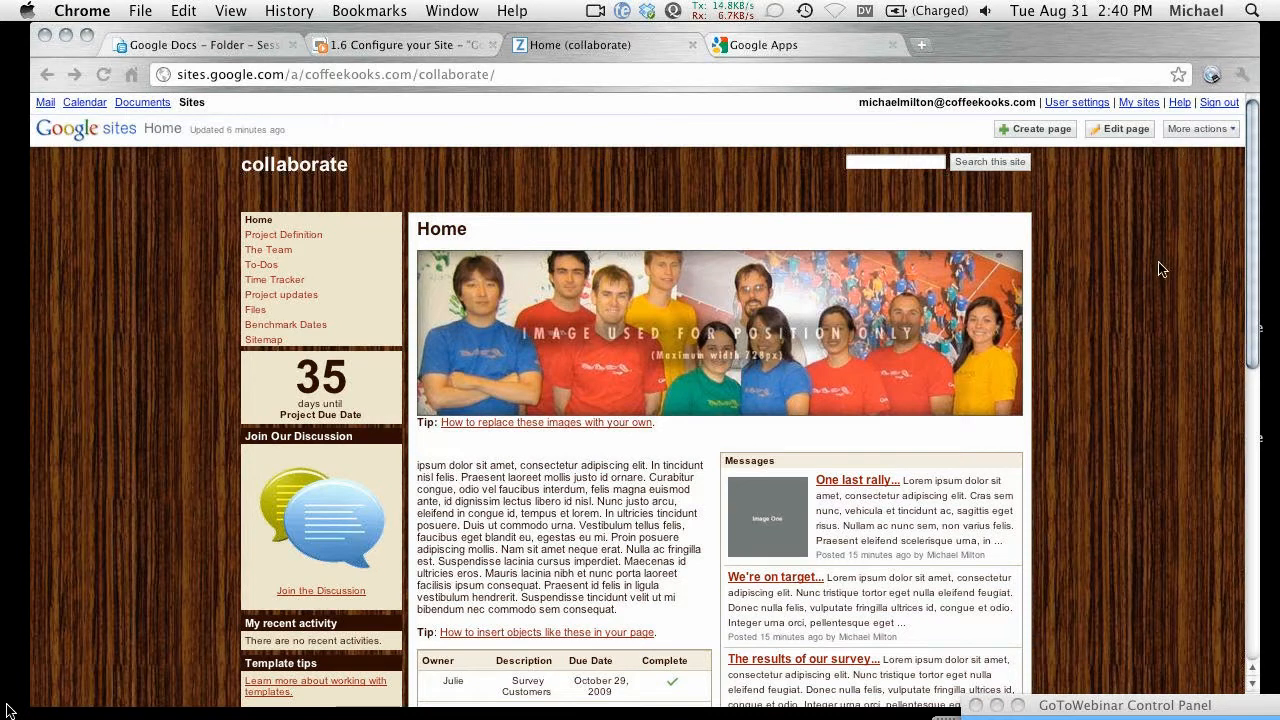
Step: Open Manage site for the collaborate site from More actions, with the browser zoomed in
{"action": "left_click", "coordinate": [1182, 134]}
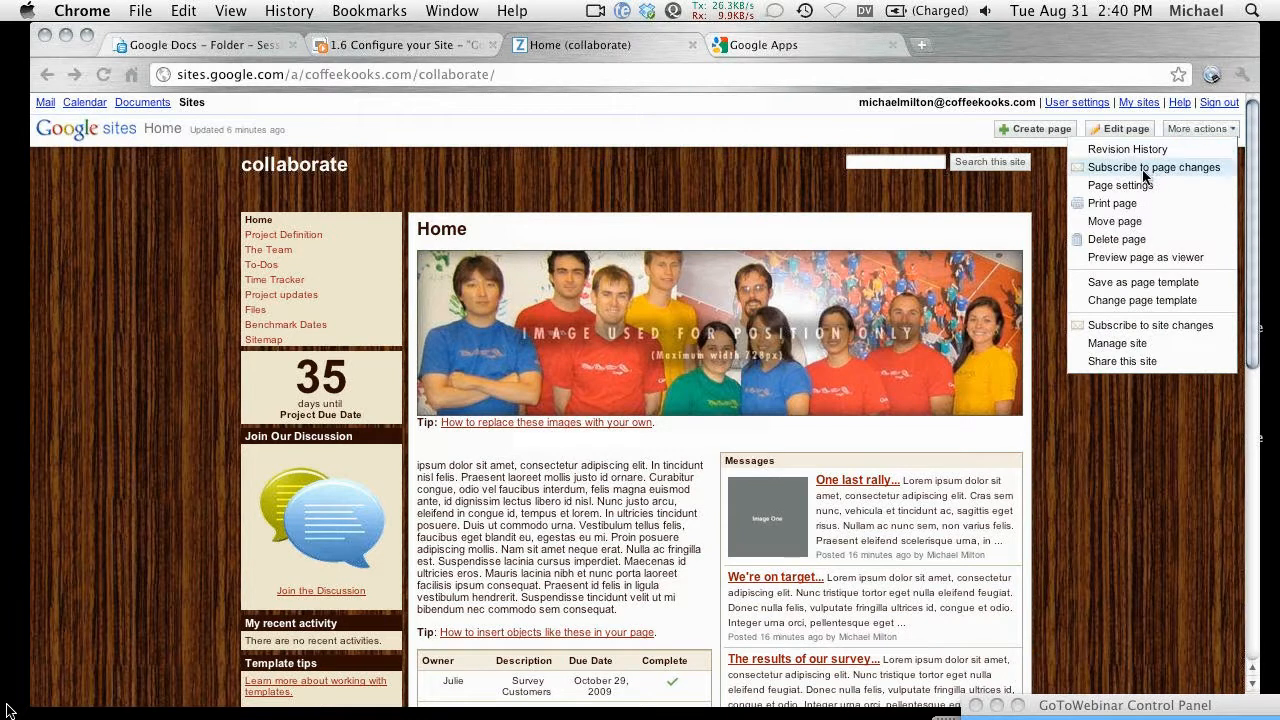
{"action": "left_click", "coordinate": [1136, 345]}
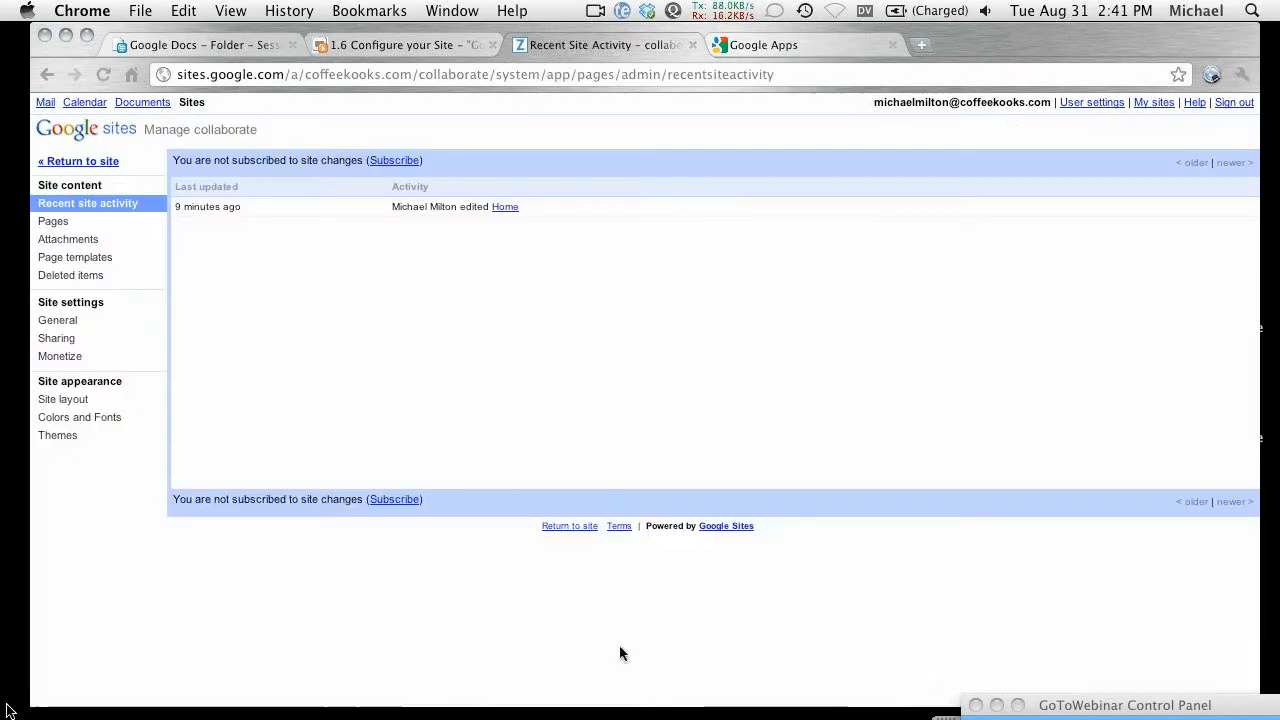
{"action": "key", "text": "super+plus"}
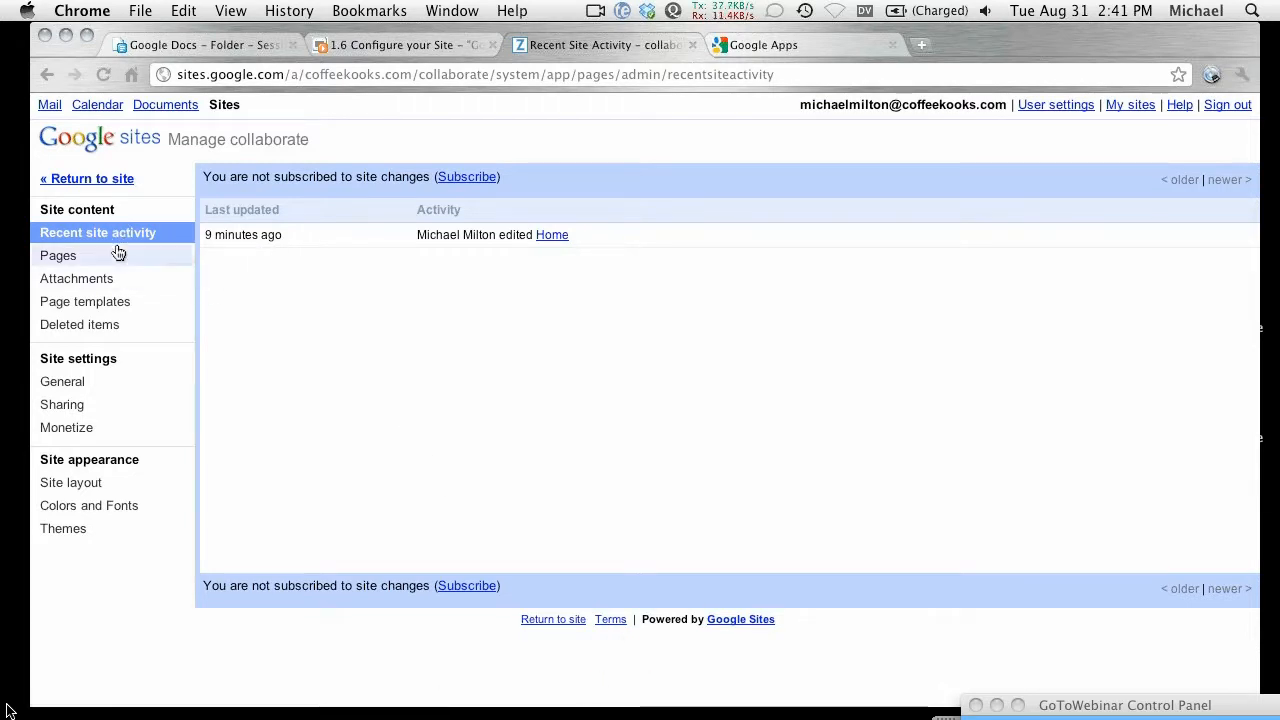
Step: Show the site's page tree and briefly expand the Project updates posts
{"action": "left_click", "coordinate": [52, 257]}
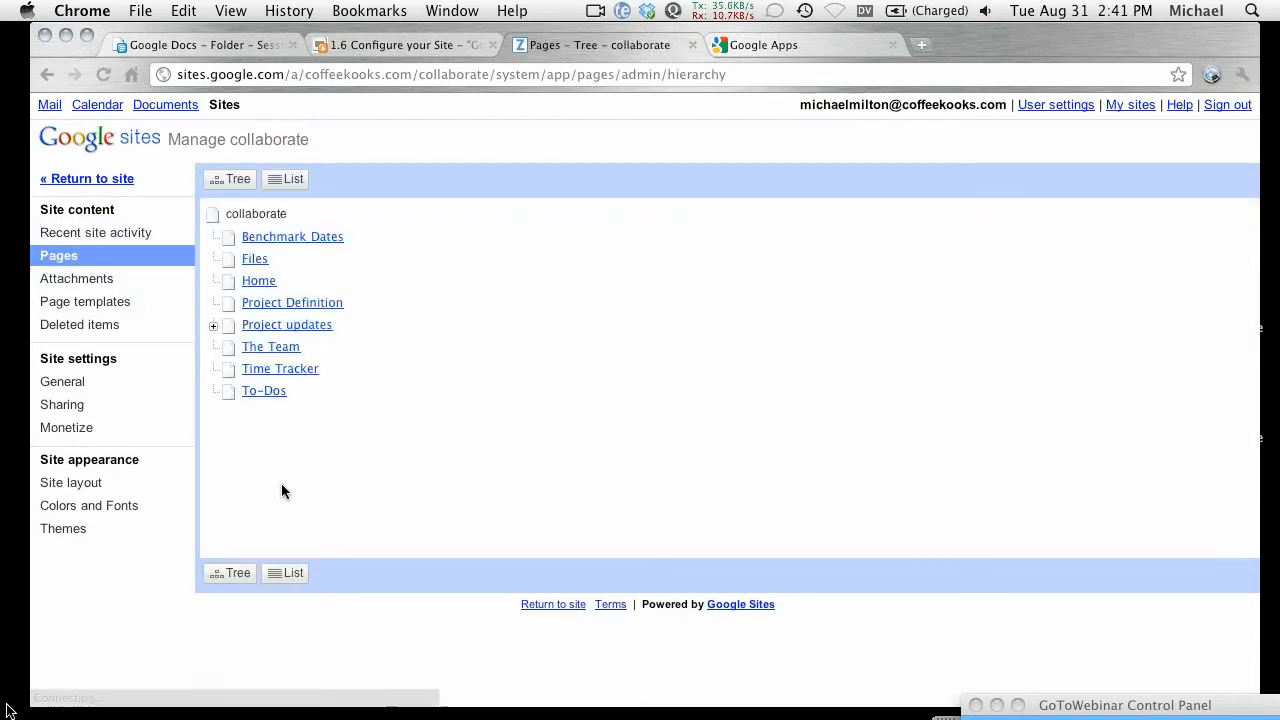
{"action": "left_click", "coordinate": [213, 328]}
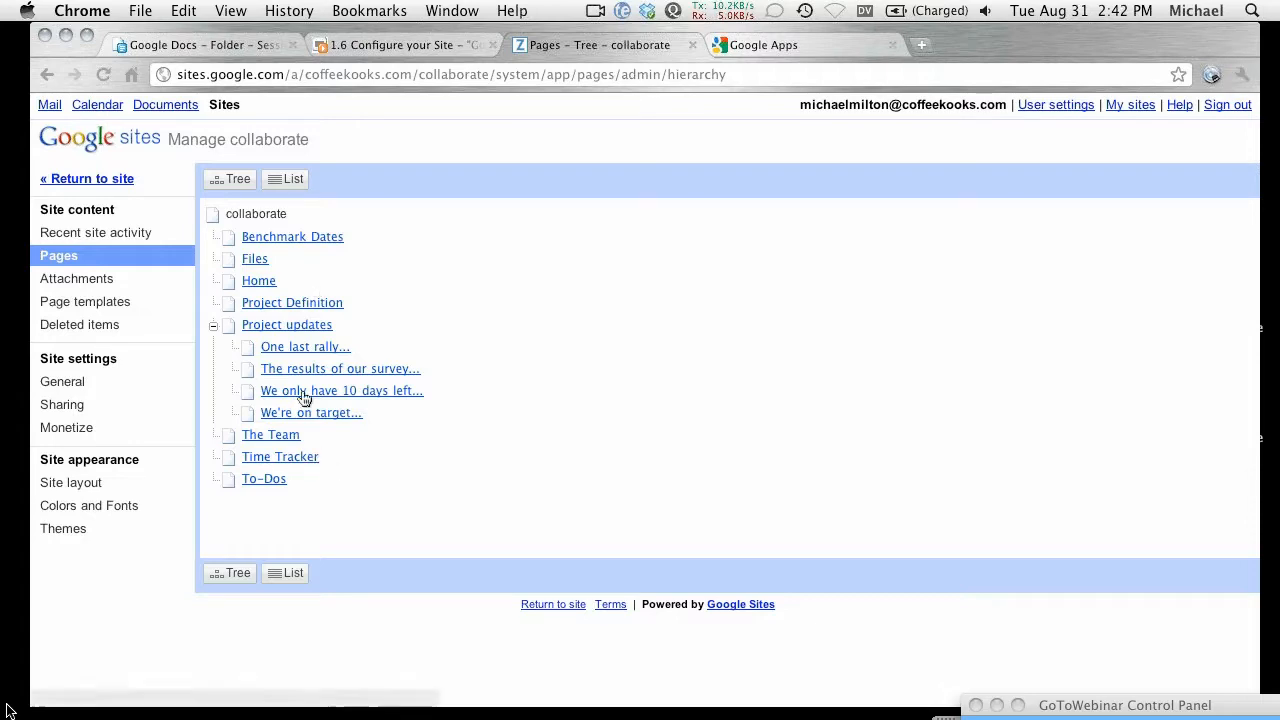
{"action": "left_click", "coordinate": [214, 327]}
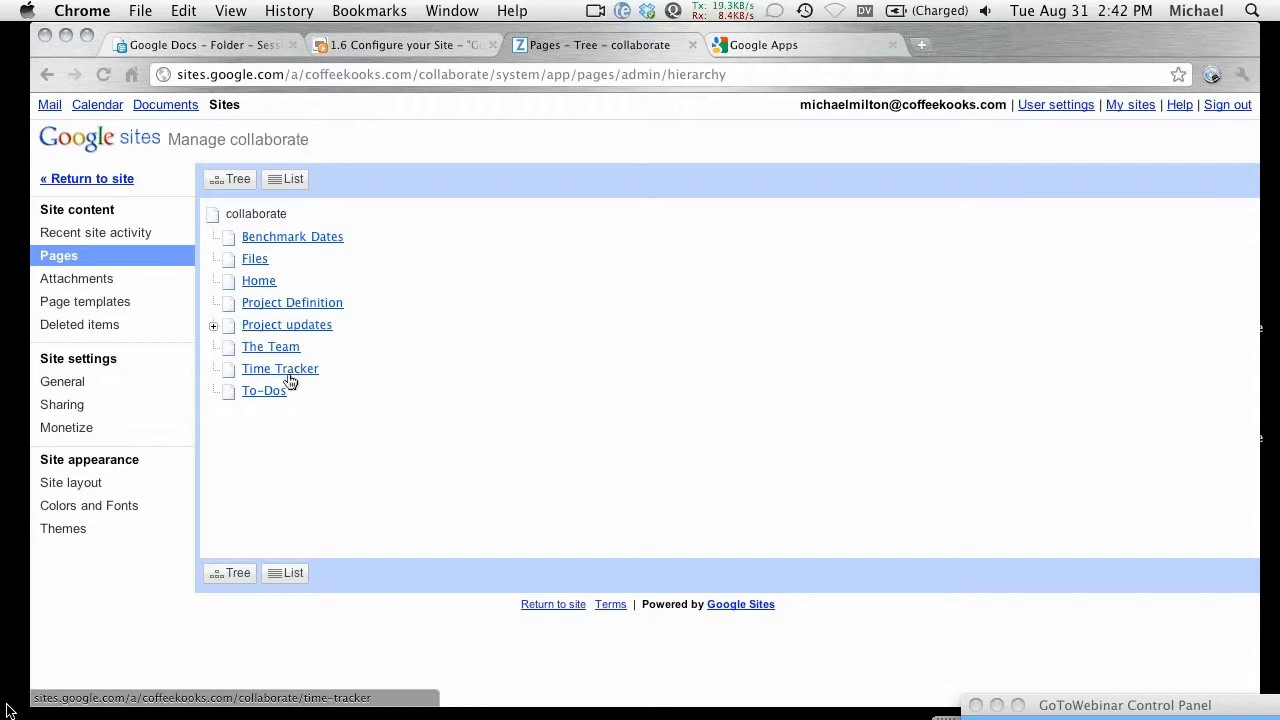
Step: Check the site's Files page, go back to the tree, and open Page templates
{"action": "left_click", "coordinate": [254, 259]}
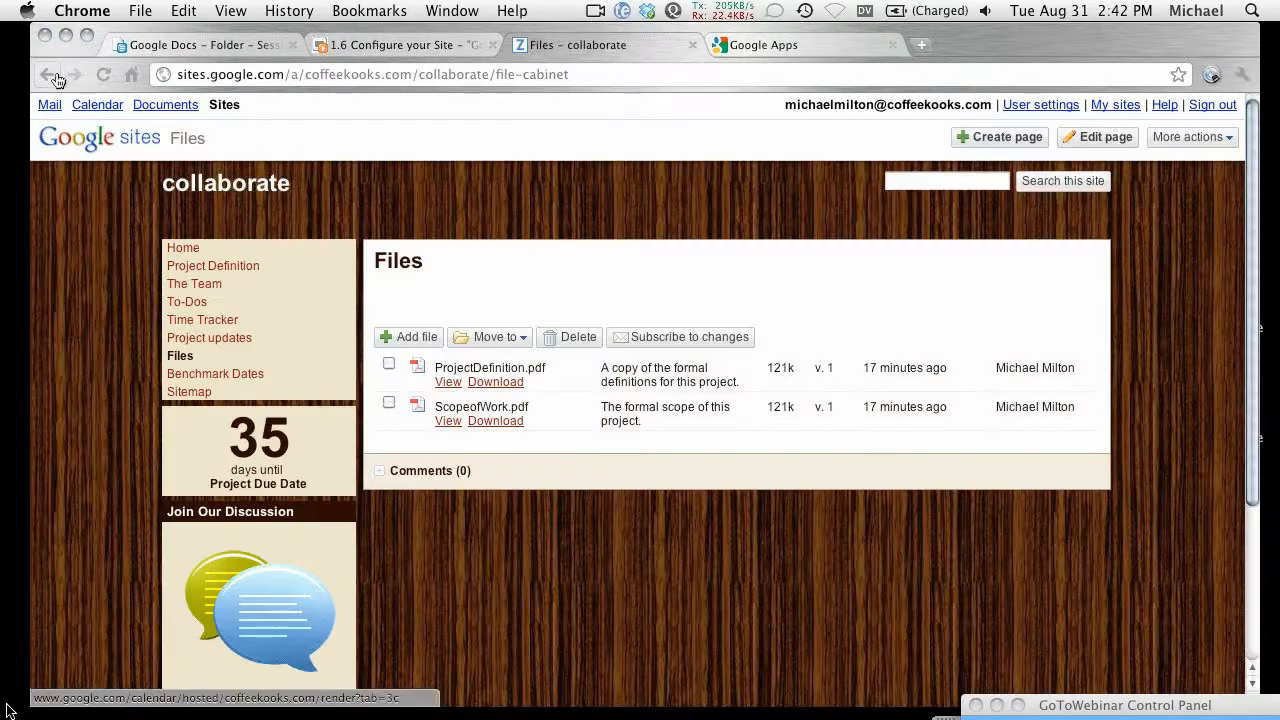
{"action": "left_click", "coordinate": [46, 76]}
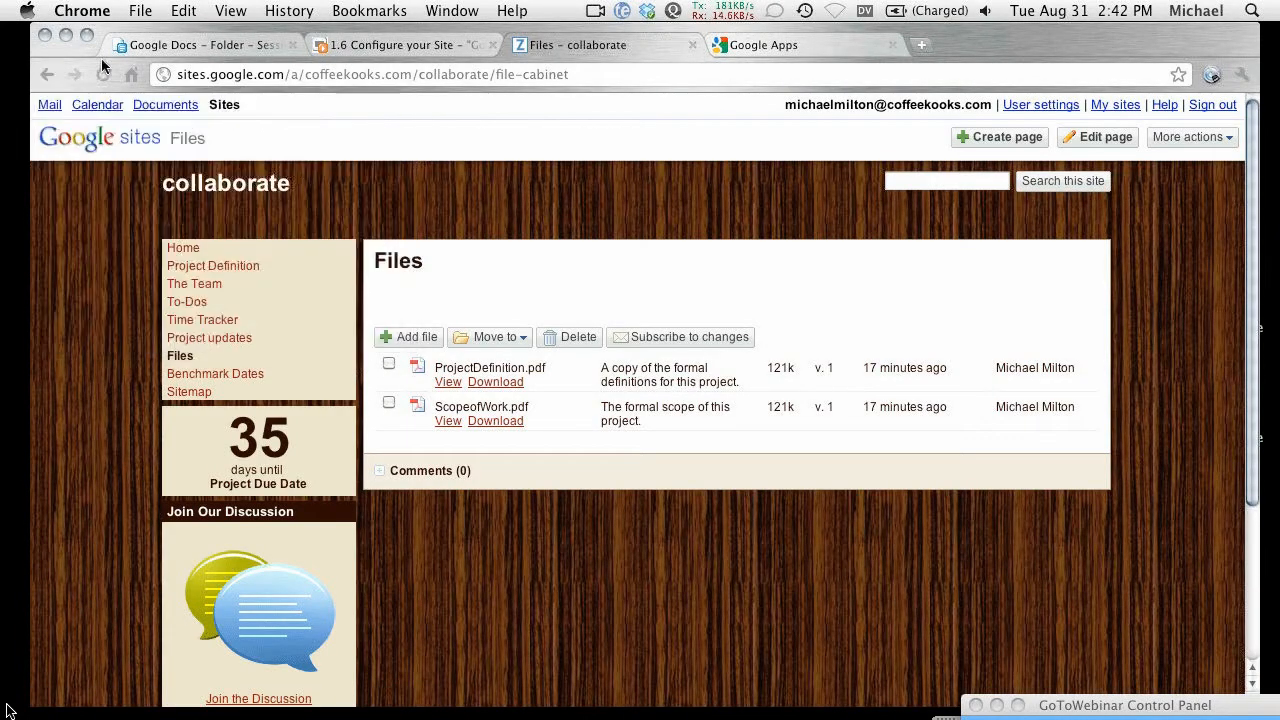
{"action": "left_click", "coordinate": [47, 74]}
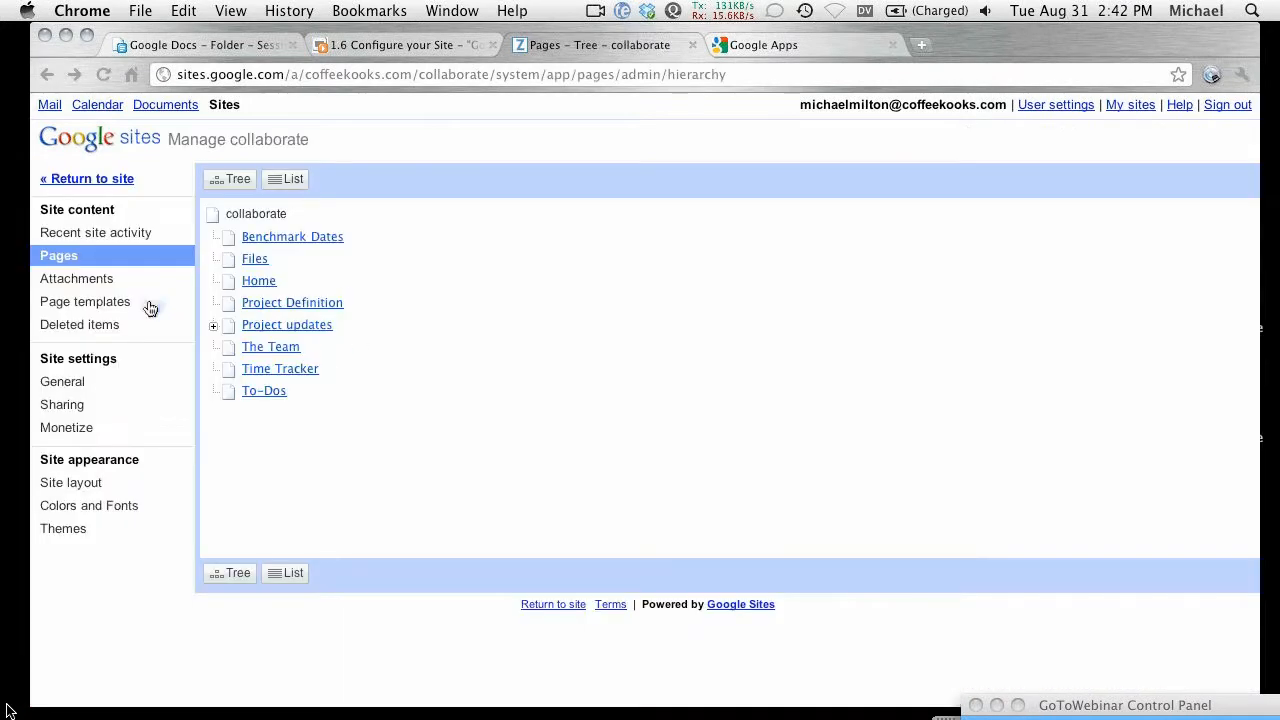
{"action": "left_click", "coordinate": [90, 306]}
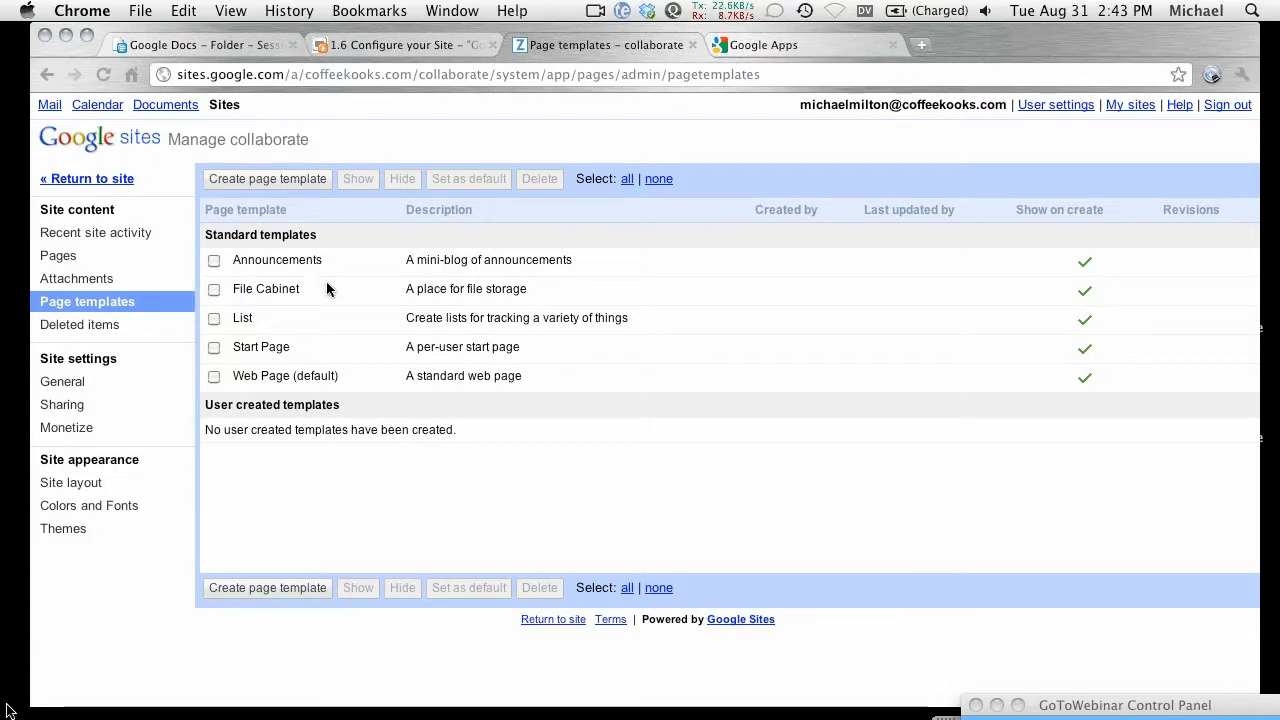
Step: Open the live collaborate site in a new tab using Return to site
{"action": "left_click", "coordinate": [86, 180], "text": "super"}
Step: Open the live site in its new tab and scroll through the home page
{"action": "left_click", "coordinate": [745, 44]}
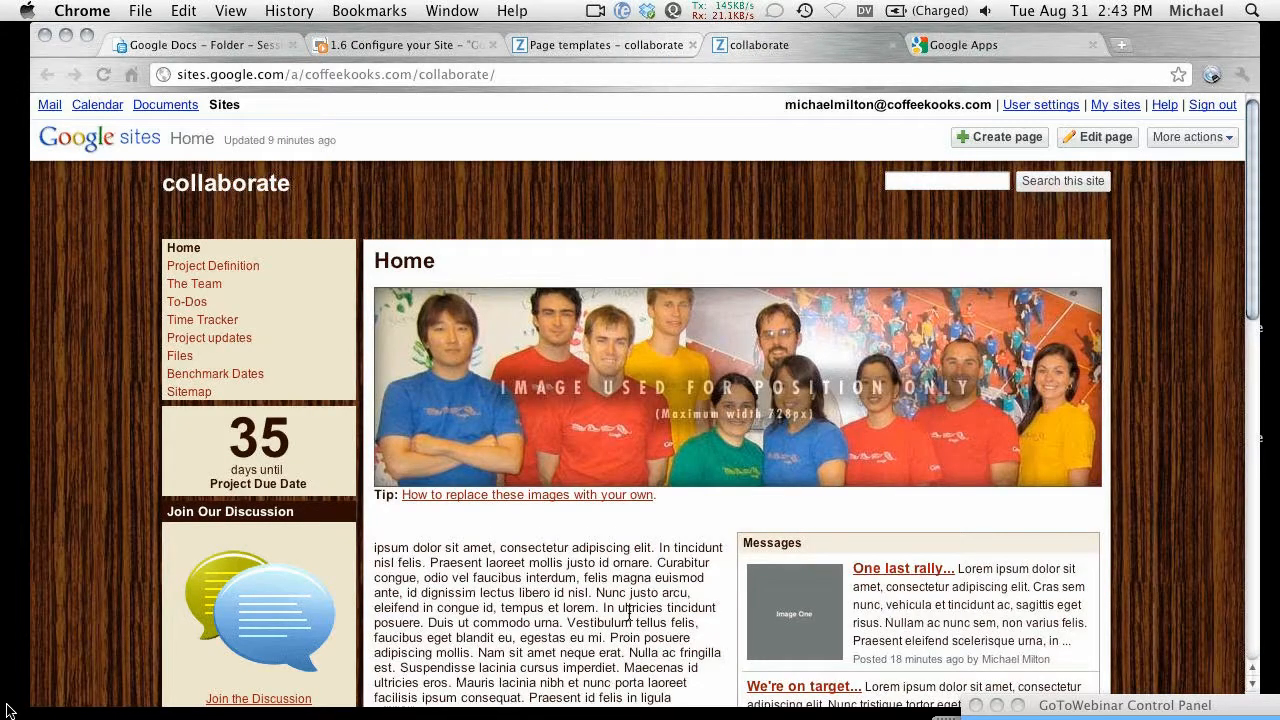
{"action": "scroll", "coordinate": [626, 632], "scroll_direction": "down", "scroll_amount": 1}
{"action": "scroll", "coordinate": [623, 468], "scroll_direction": "down", "scroll_amount": 3}
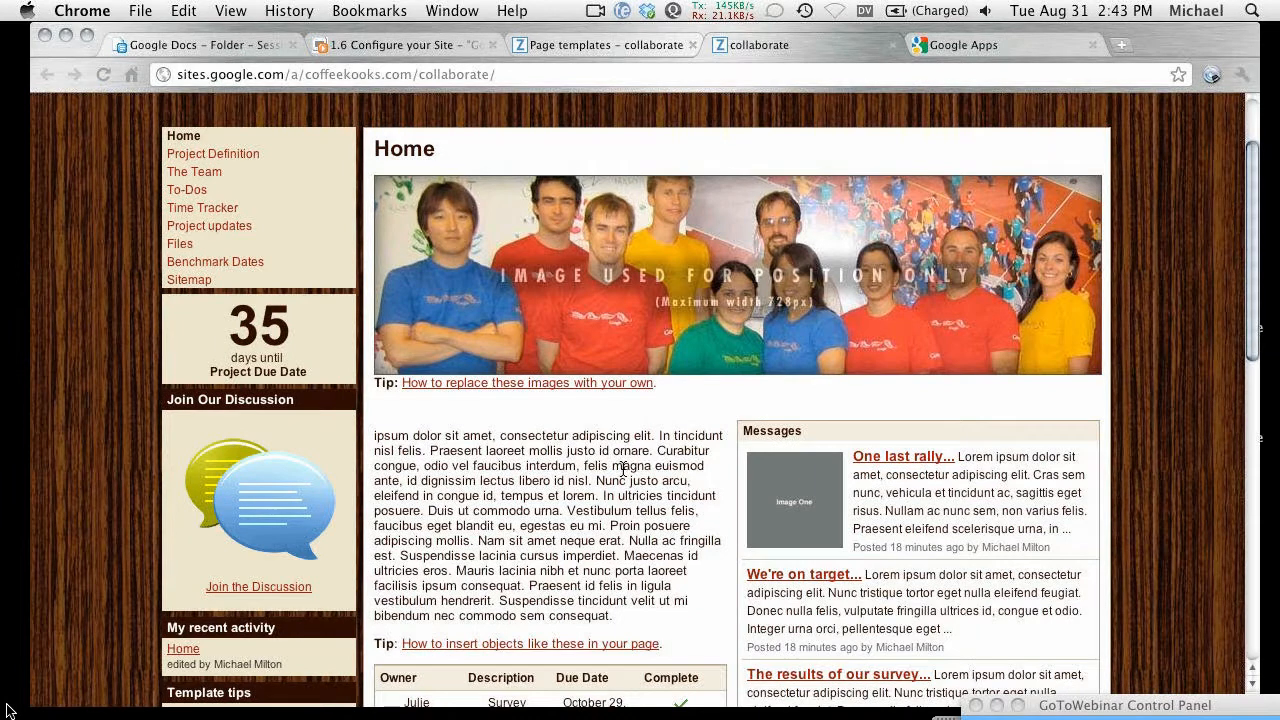
{"action": "scroll", "coordinate": [623, 468], "scroll_direction": "down", "scroll_amount": 5}
{"action": "scroll", "coordinate": [860, 641], "scroll_direction": "down", "scroll_amount": 1}
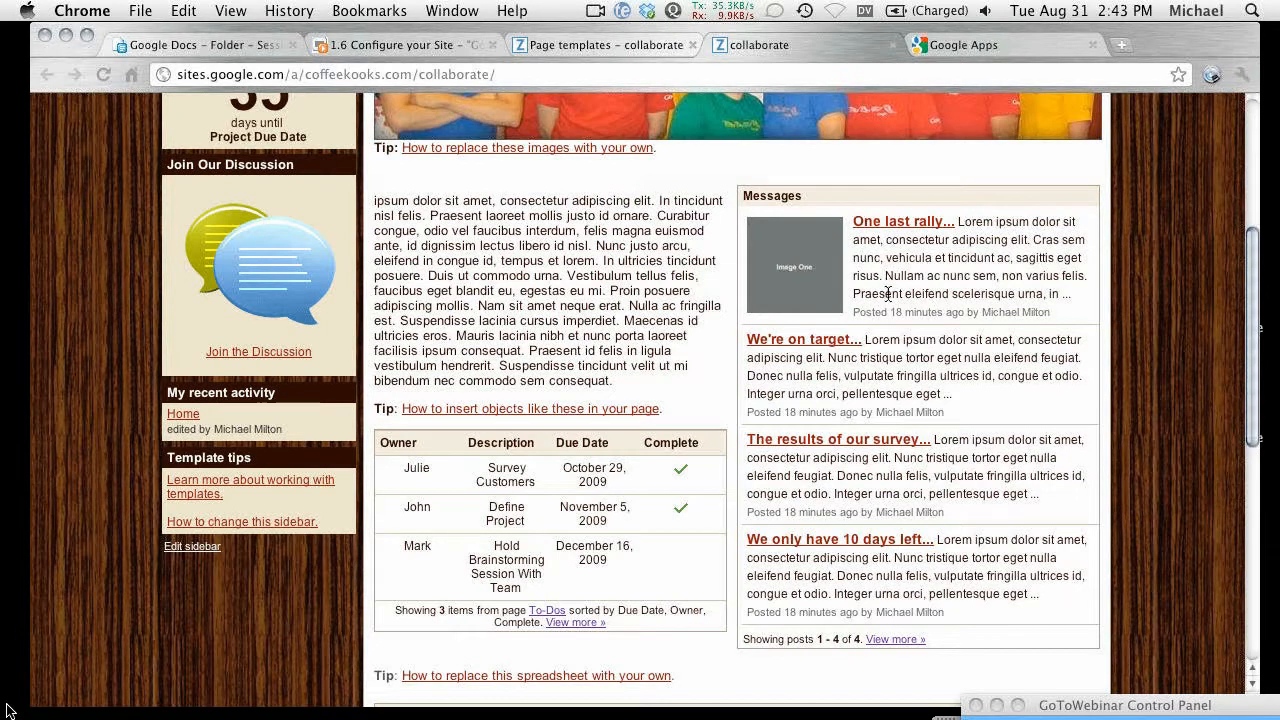
{"action": "scroll", "coordinate": [887, 285], "scroll_direction": "up", "scroll_amount": 5}
{"action": "scroll", "coordinate": [920, 464], "scroll_direction": "up", "scroll_amount": 1}
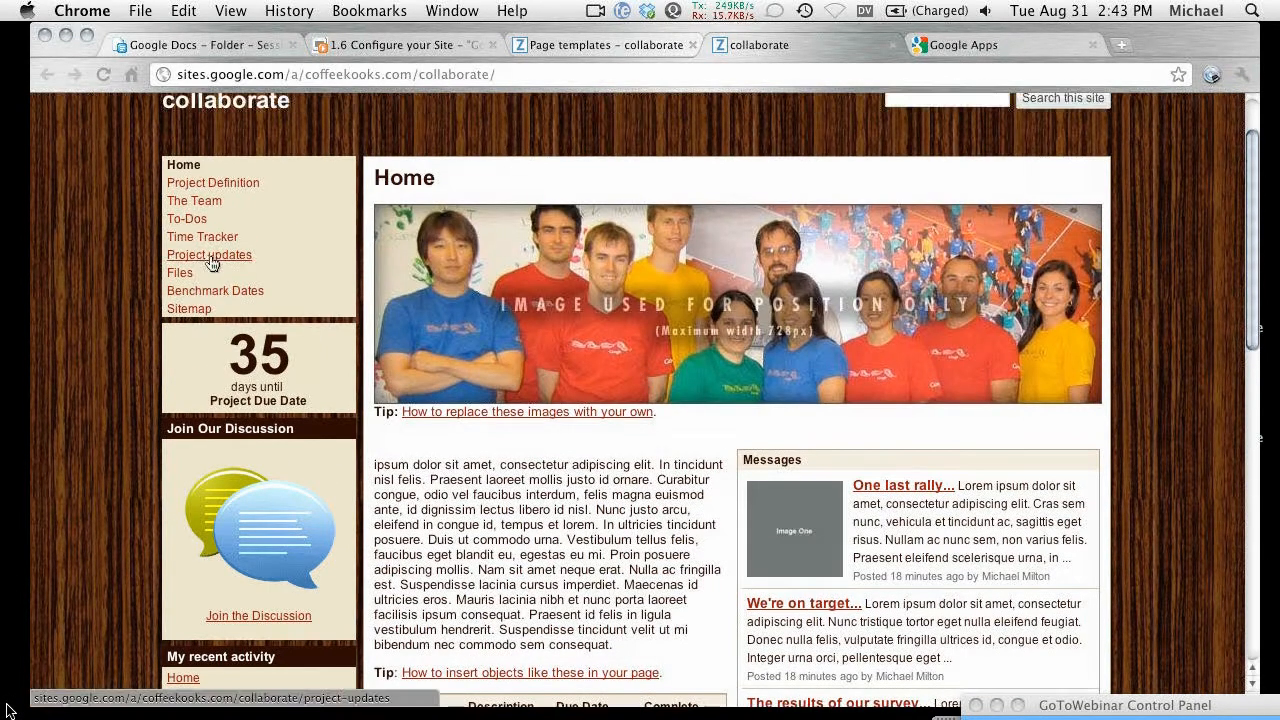
Step: View the live Project updates page, then return to the Page templates tab
{"action": "left_click", "coordinate": [196, 258]}
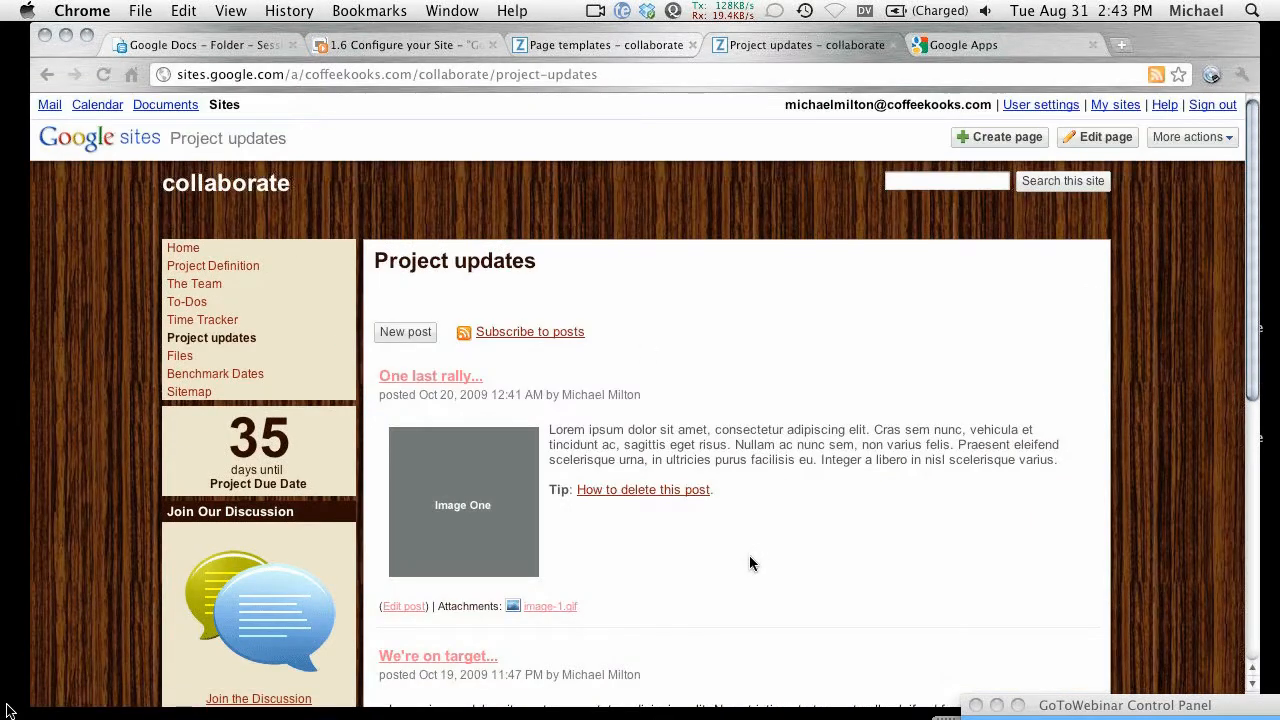
{"action": "scroll", "coordinate": [745, 520], "scroll_direction": "down", "scroll_amount": 3}
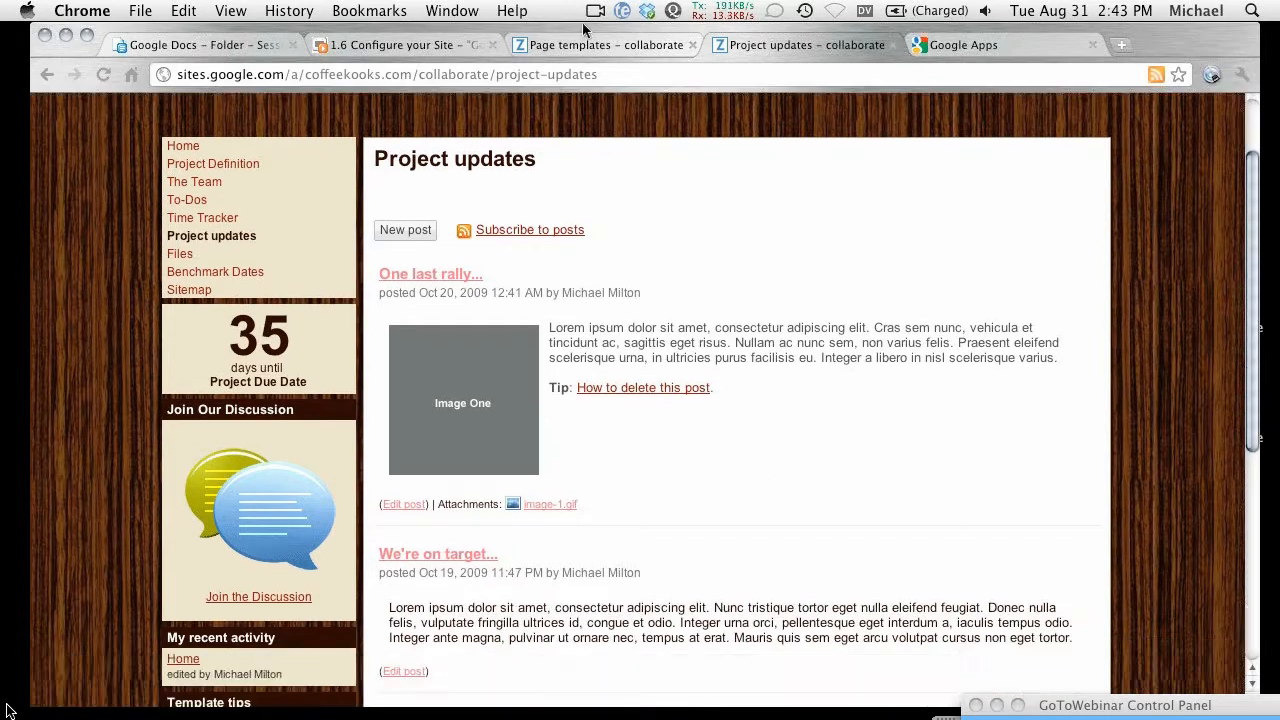
{"action": "left_click", "coordinate": [587, 45]}
{"action": "left_click", "coordinate": [727, 45]}
{"action": "left_click", "coordinate": [549, 47]}
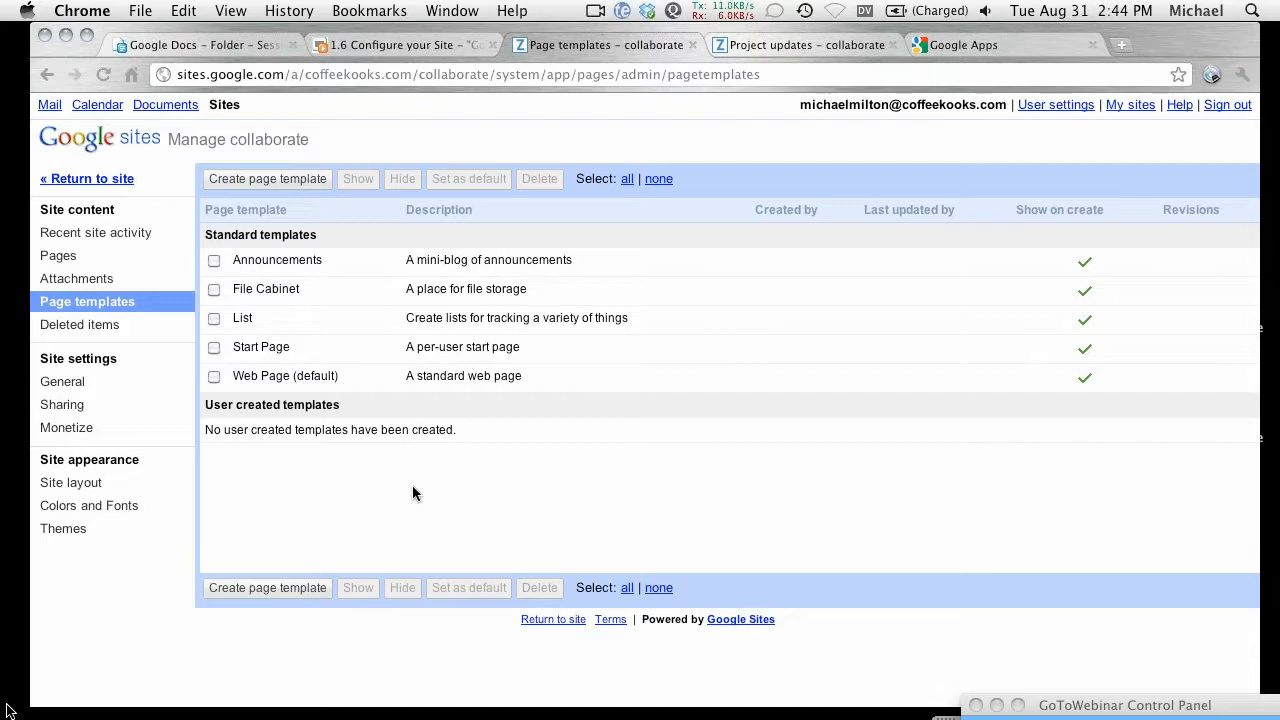
Step: Show the page tree again, listing Benchmark Dates through To-Dos
{"action": "left_click", "coordinate": [62, 256]}
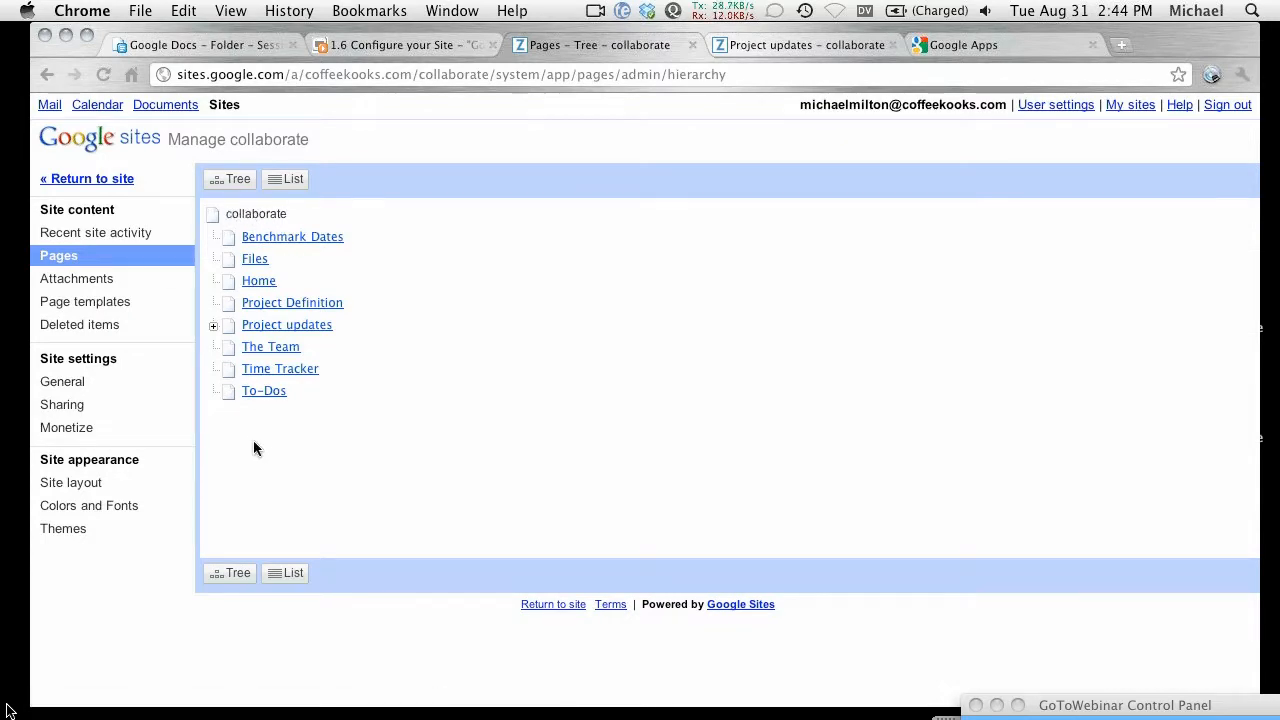
Step: Open Page templates, then the Themes gallery with Iceberg, Open Sky and Slate
{"action": "left_click", "coordinate": [113, 306]}
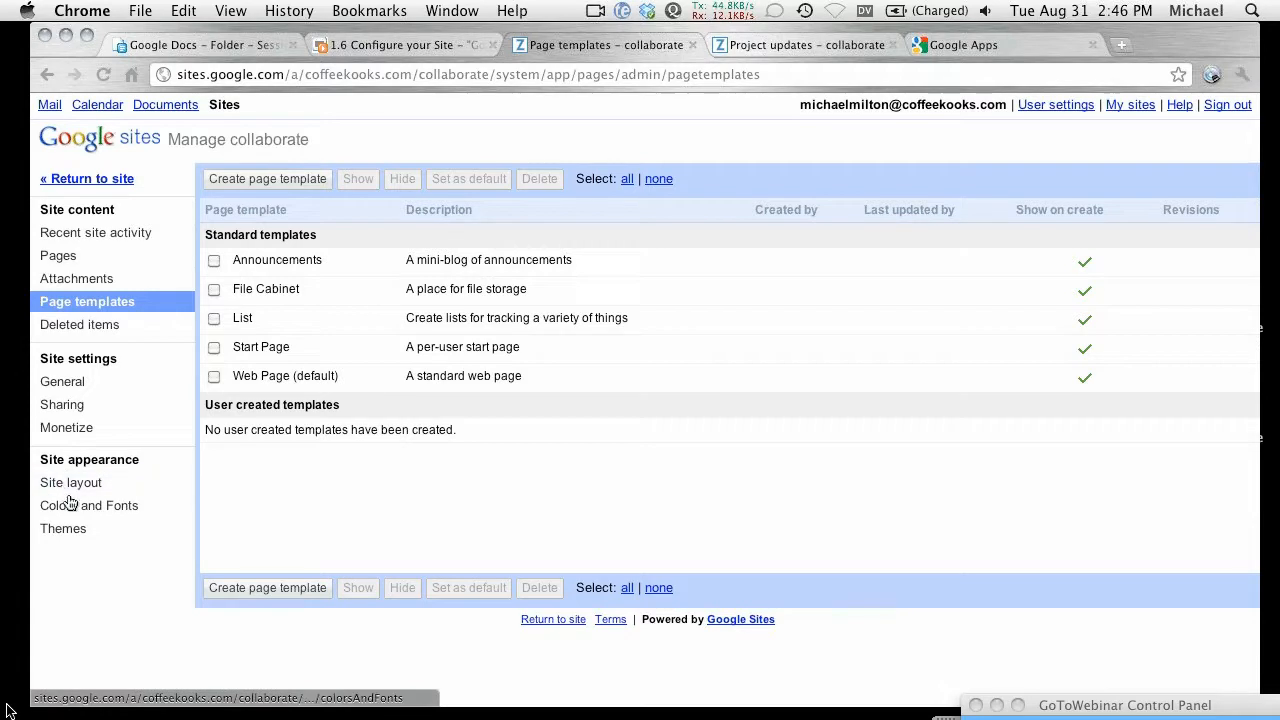
{"action": "left_click", "coordinate": [64, 532]}
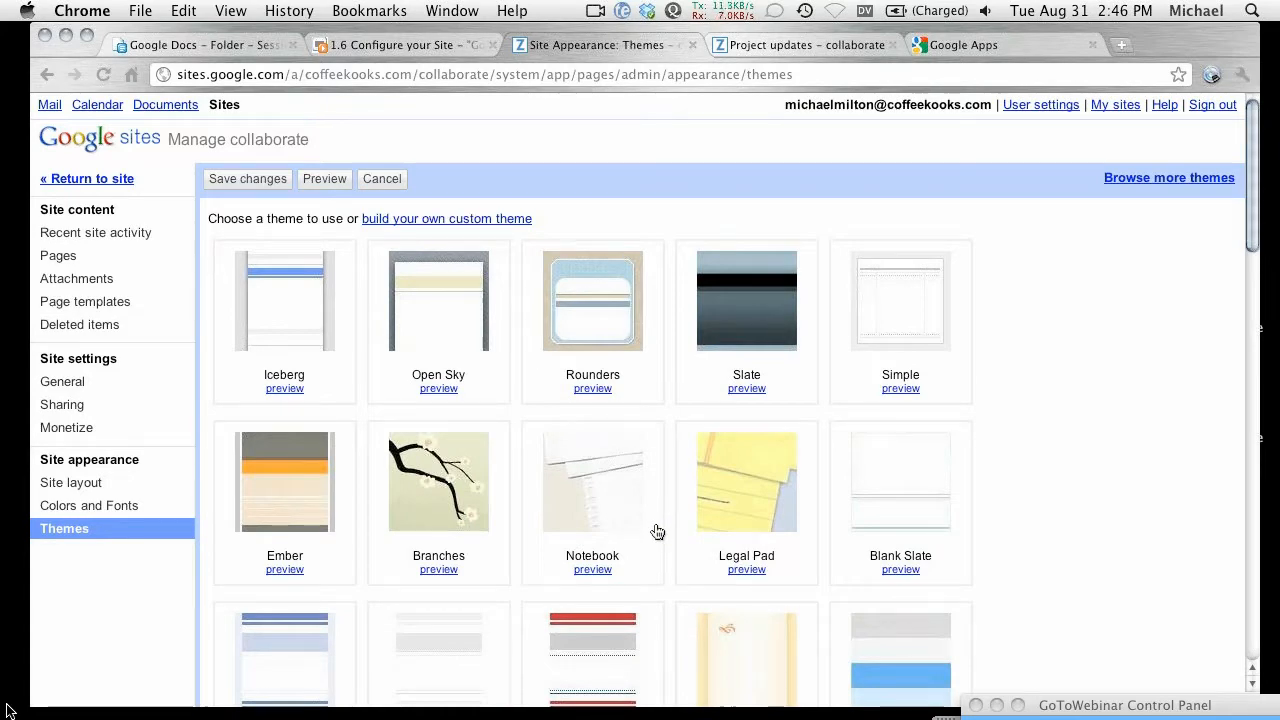
Step: Open Colors and Fonts, showing the Parchment base theme with a live preview
{"action": "scroll", "coordinate": [682, 584], "scroll_direction": "down", "scroll_amount": 3}
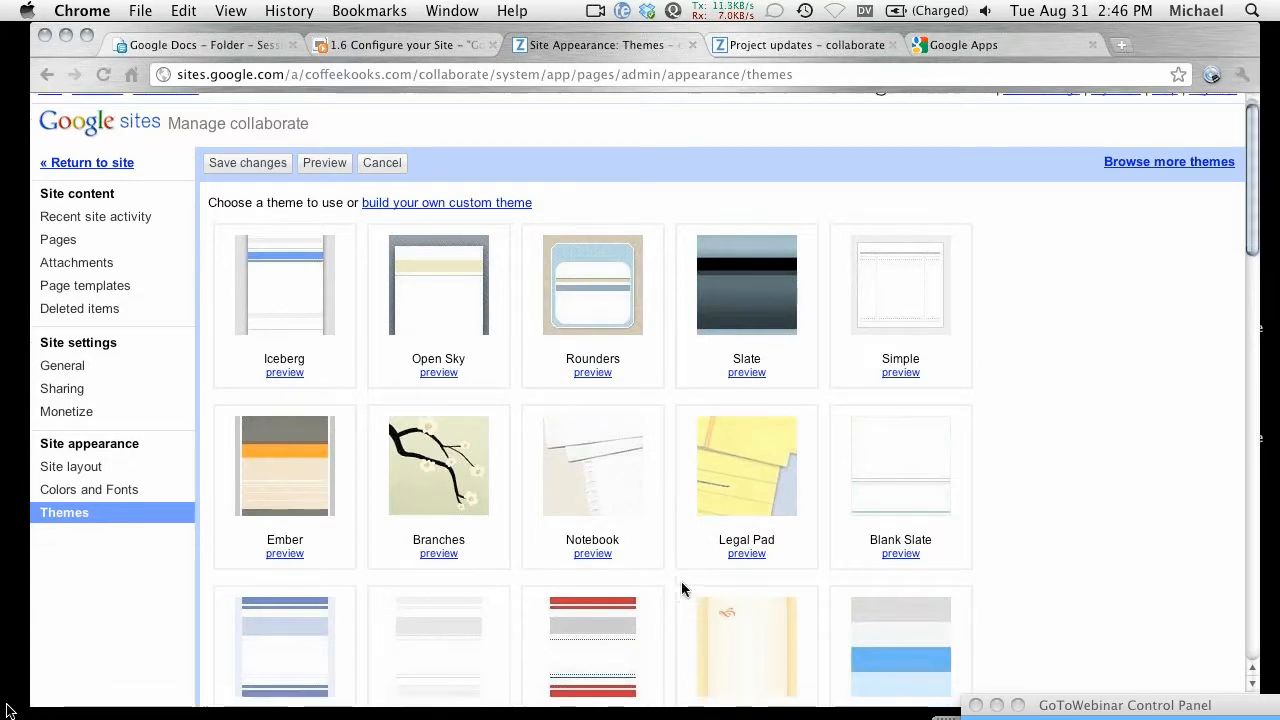
{"action": "scroll", "coordinate": [634, 413], "scroll_direction": "up", "scroll_amount": 2}
{"action": "left_click", "coordinate": [161, 363]}
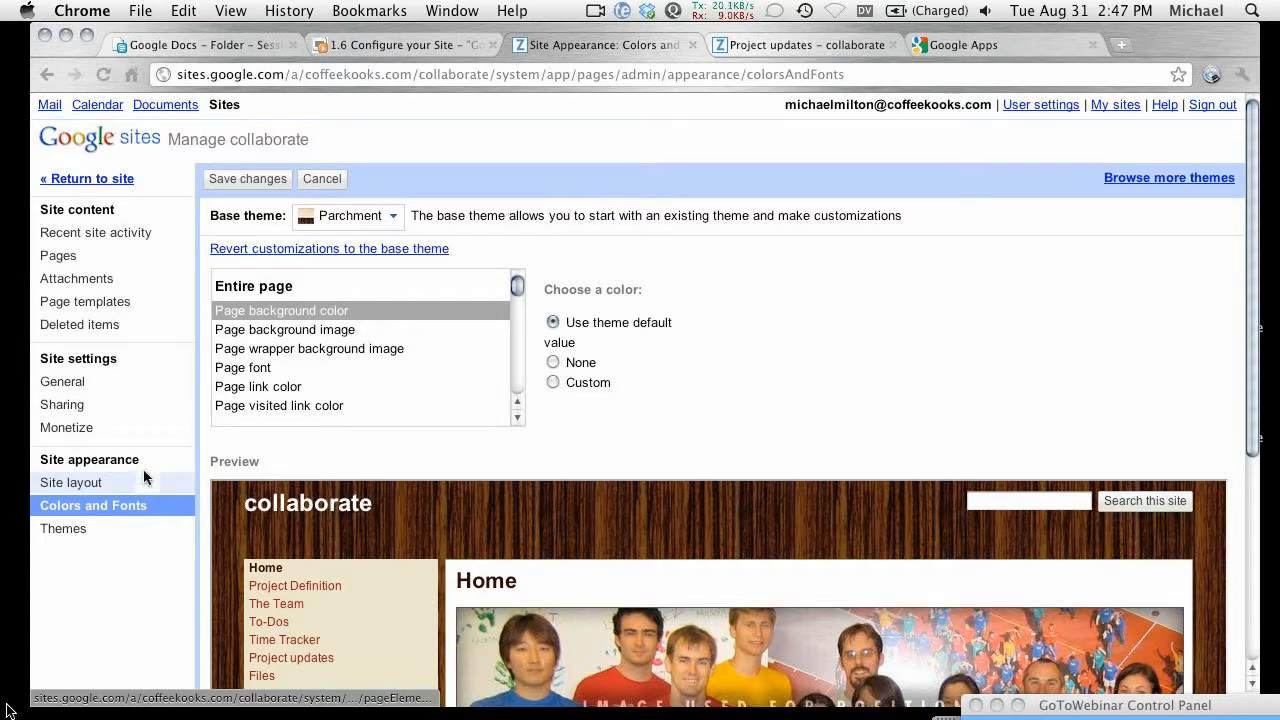
Step: Open General settings and scroll through site name, landing page and access options
{"action": "left_click", "coordinate": [62, 389]}
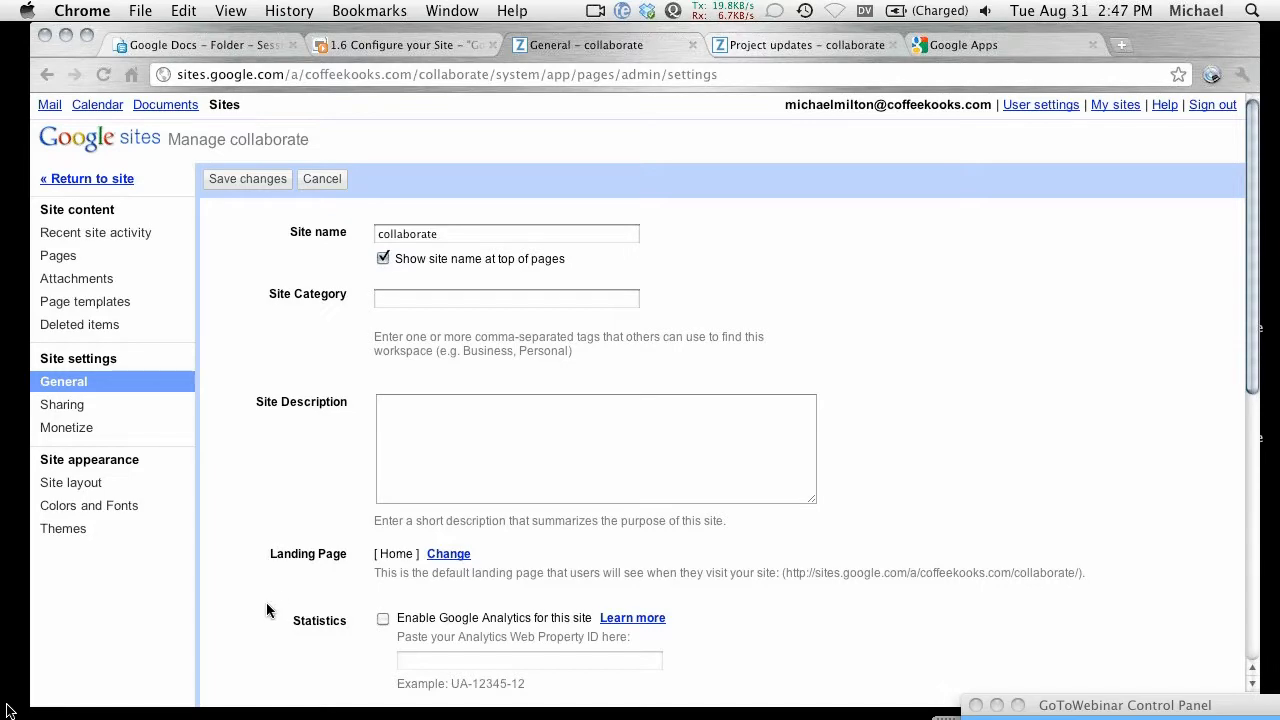
{"action": "scroll", "coordinate": [261, 422], "scroll_direction": "down", "scroll_amount": 5}
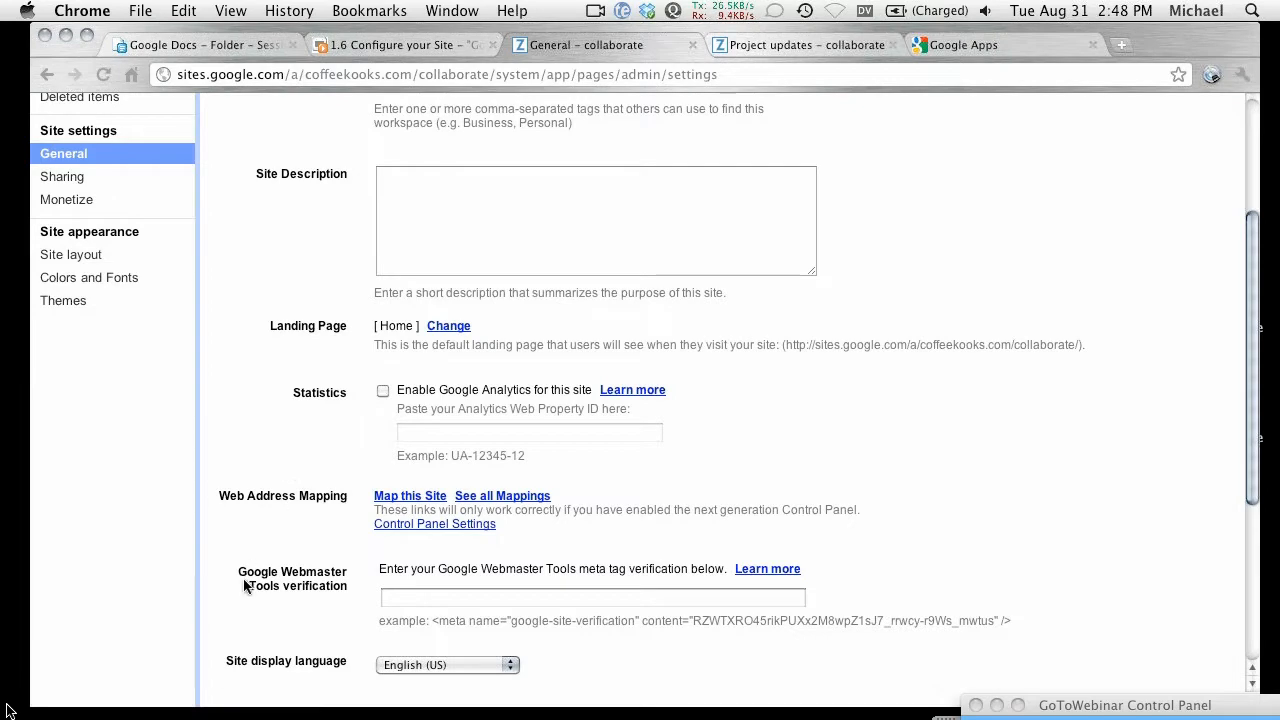
{"action": "scroll", "coordinate": [216, 590], "scroll_direction": "down", "scroll_amount": 3}
{"action": "scroll", "coordinate": [212, 556], "scroll_direction": "down", "scroll_amount": 2}
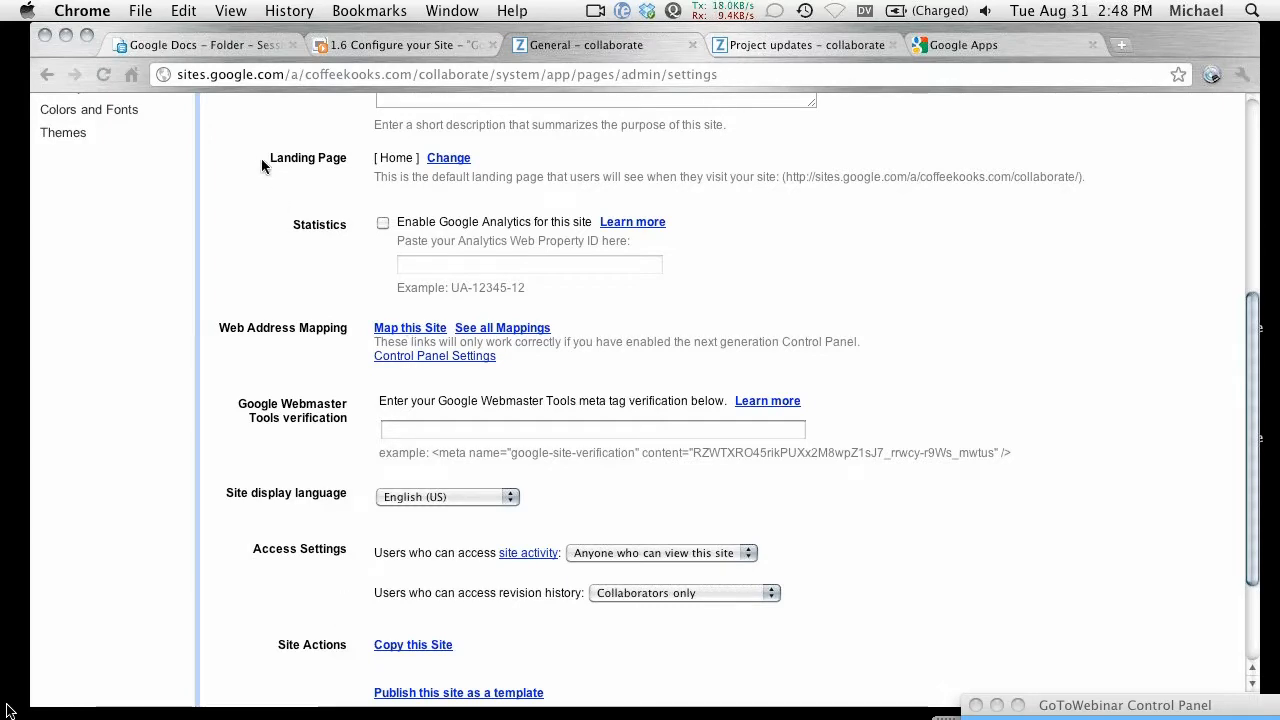
{"action": "scroll", "coordinate": [257, 185], "scroll_direction": "up", "scroll_amount": 6}
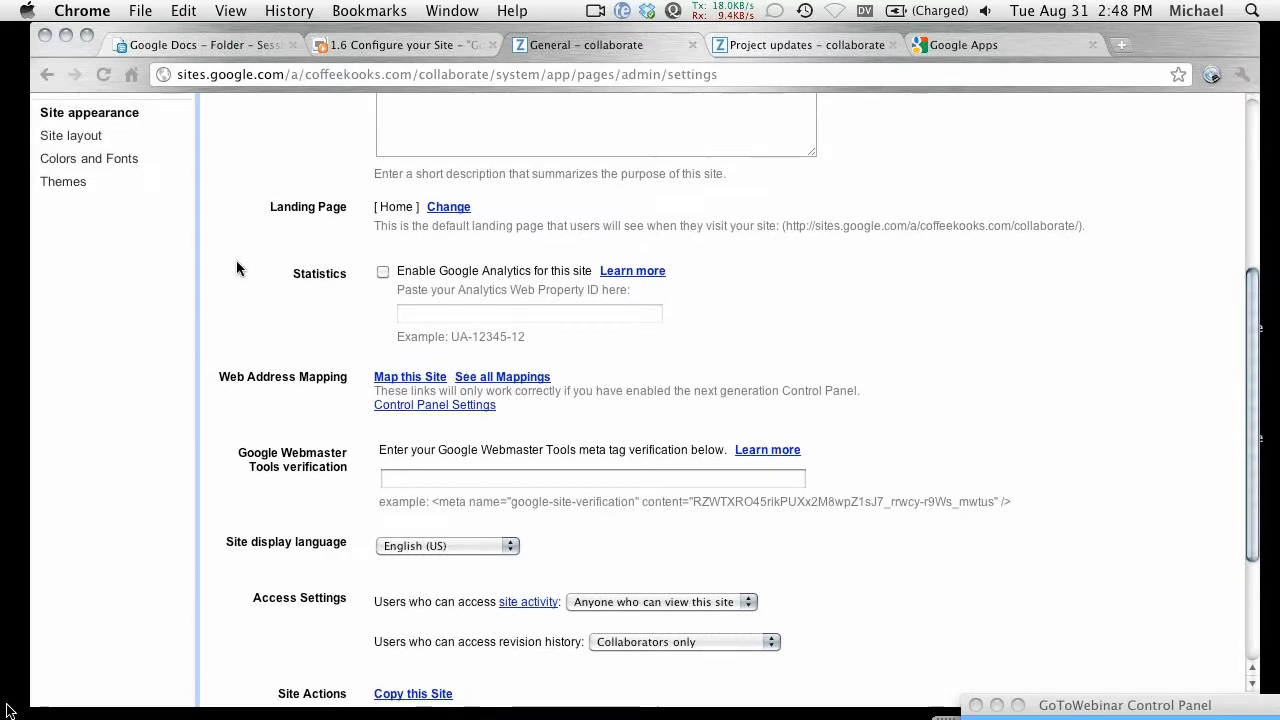
{"action": "scroll", "coordinate": [186, 425], "scroll_direction": "up", "scroll_amount": 2}
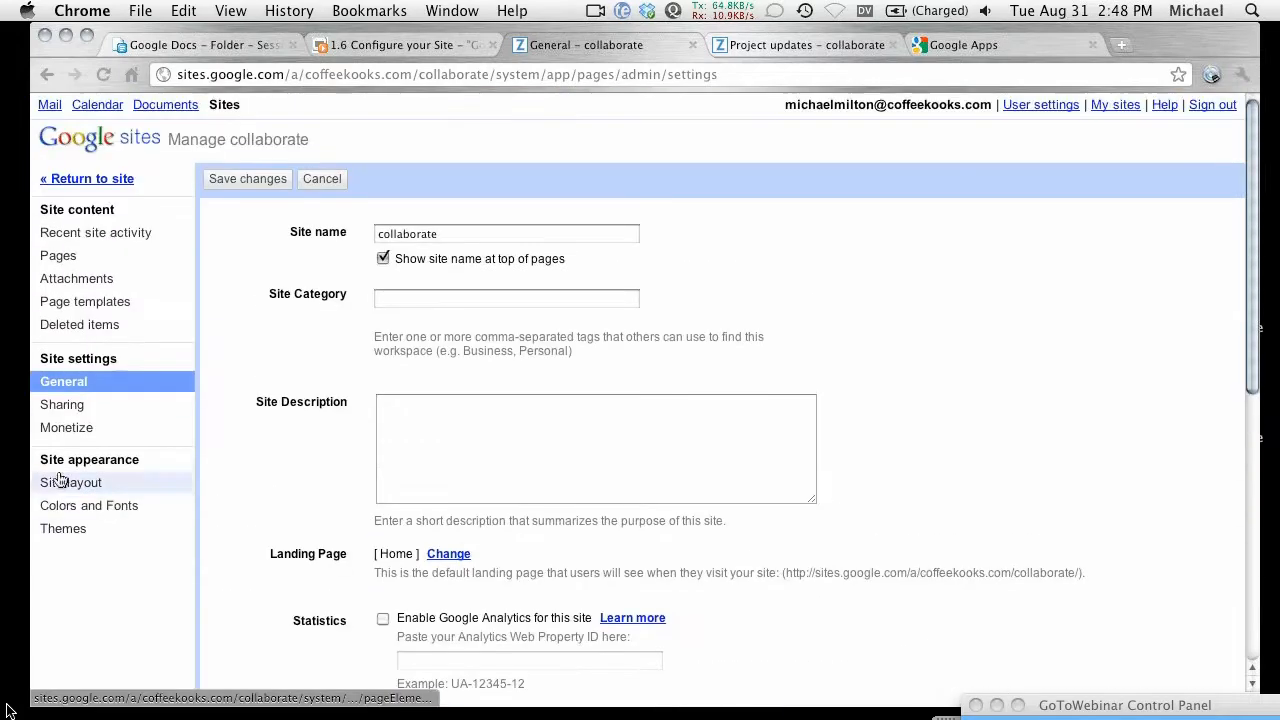
Step: Review the AdSense options on the Monetize page, then return to General settings
{"action": "left_click", "coordinate": [86, 430]}
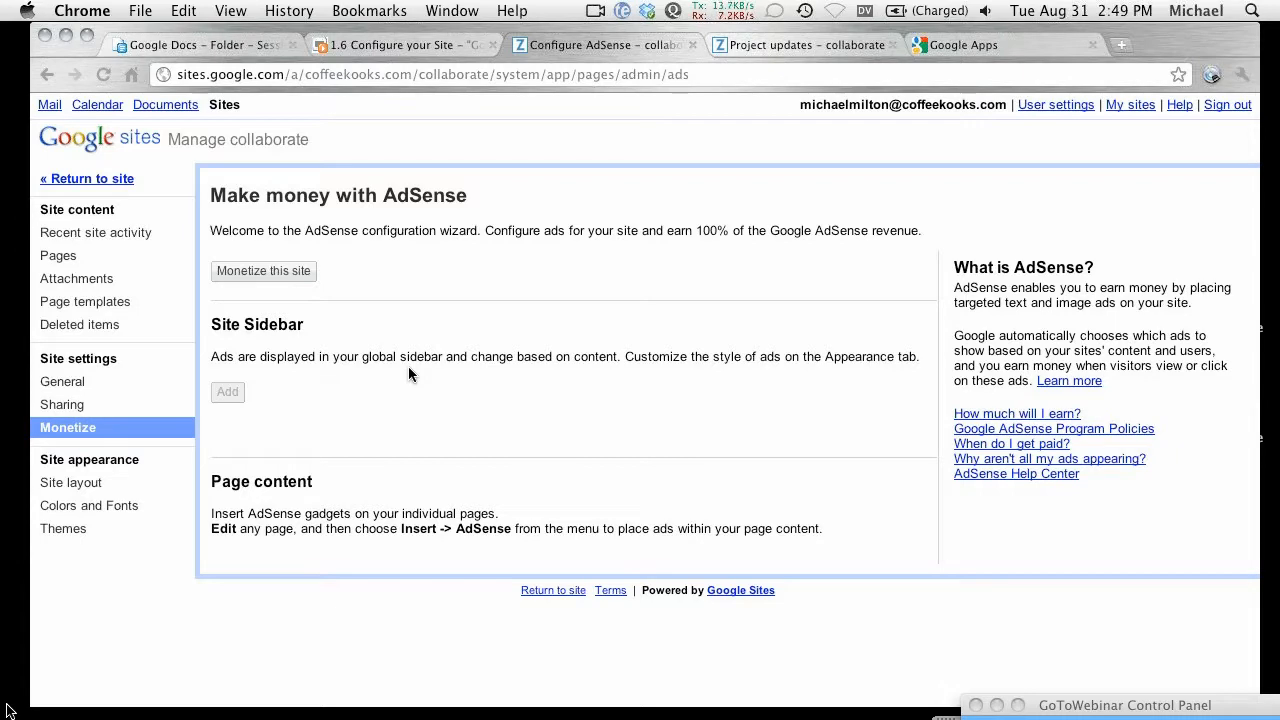
{"action": "left_click", "coordinate": [62, 400]}
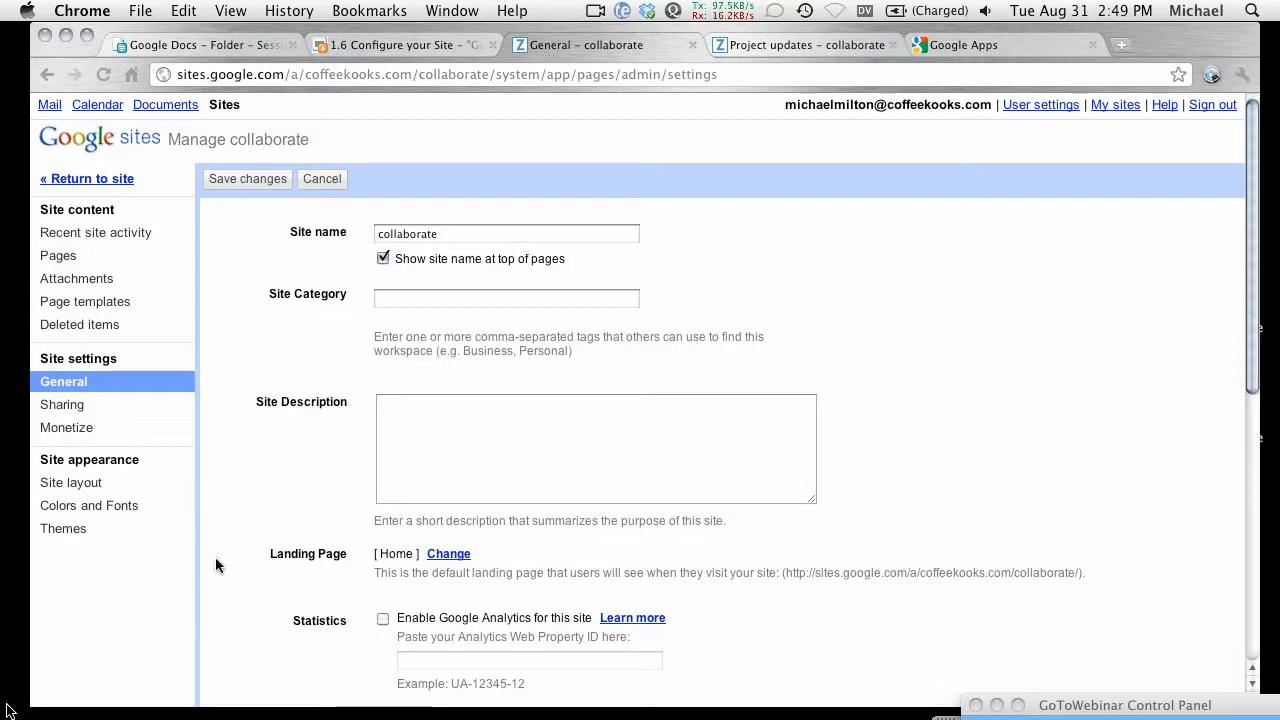
Step: Scroll the General settings, then search Google for 'Google Apps sites space' in a new tab
{"action": "scroll", "coordinate": [217, 536], "scroll_direction": "down", "scroll_amount": 5}
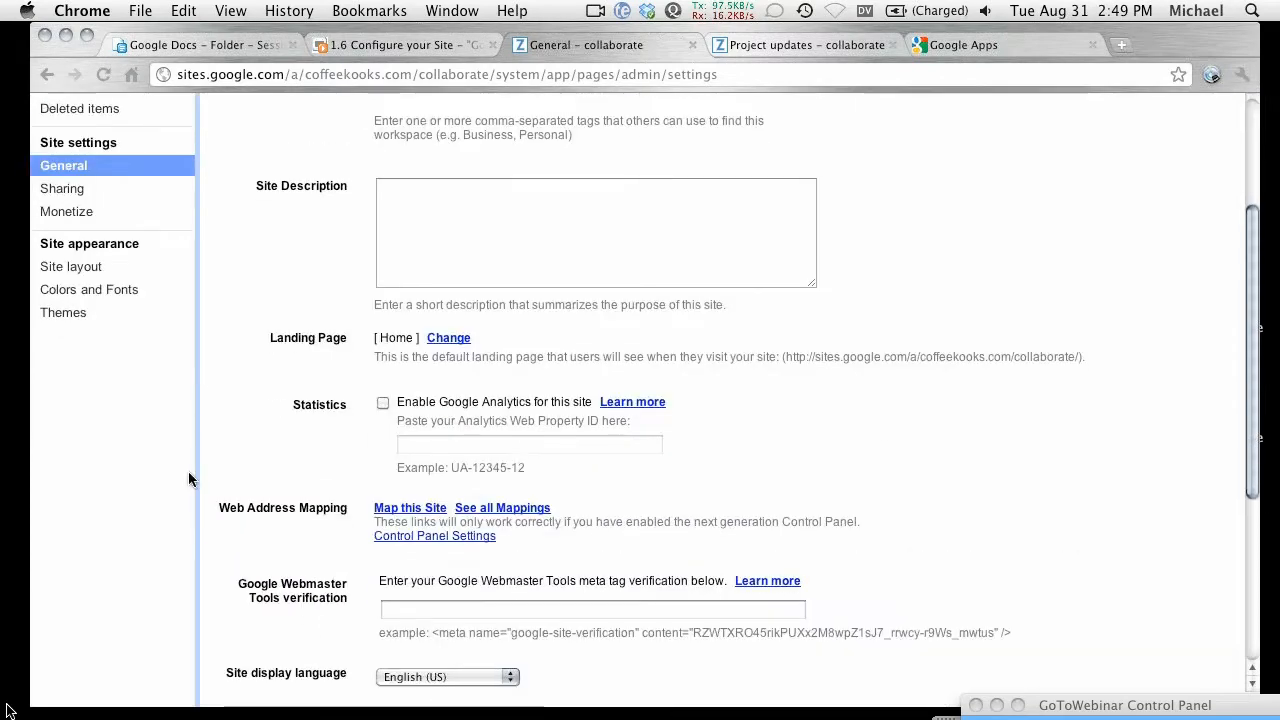
{"action": "scroll", "coordinate": [200, 500], "scroll_direction": "up", "scroll_amount": 5}
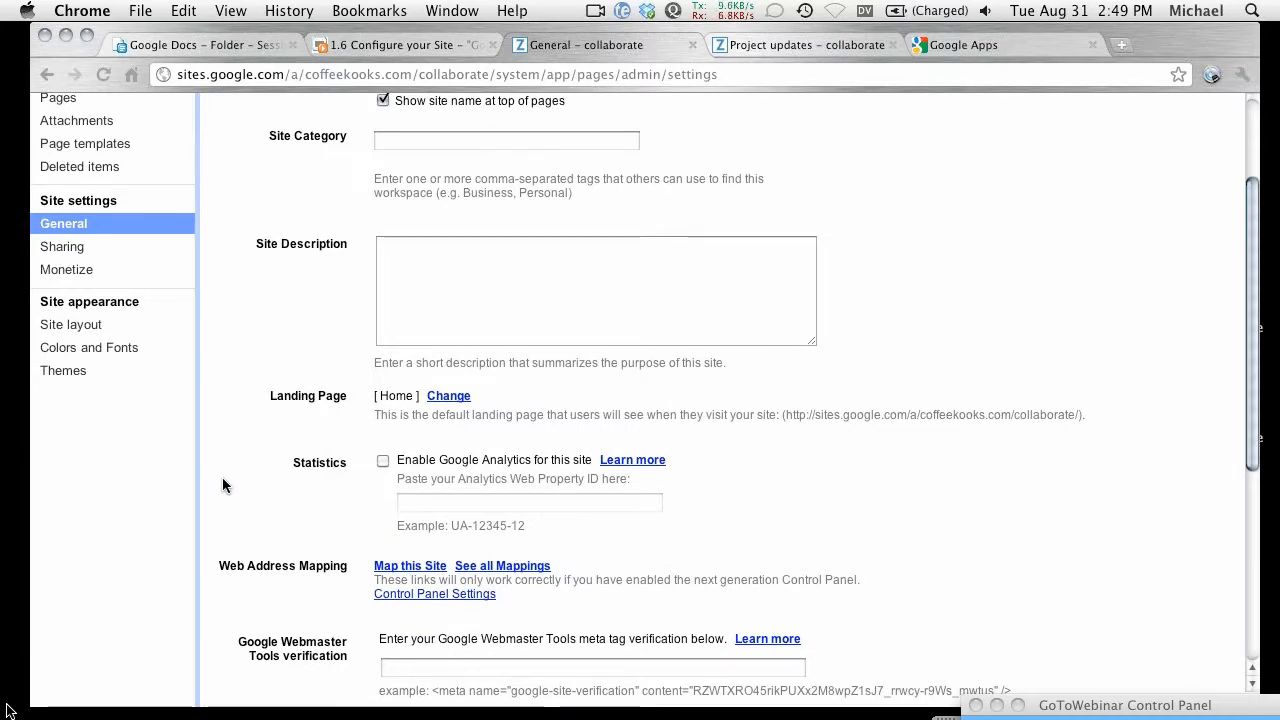
{"action": "key", "text": "ctrl+t"}
{"action": "type", "text": "ga sites sip"}
{"action": "key", "text": "BackSpace"}
{"action": "key", "text": "BackSpace"}
{"action": "type", "text": "pace"}
{"action": "key", "text": "Return"}
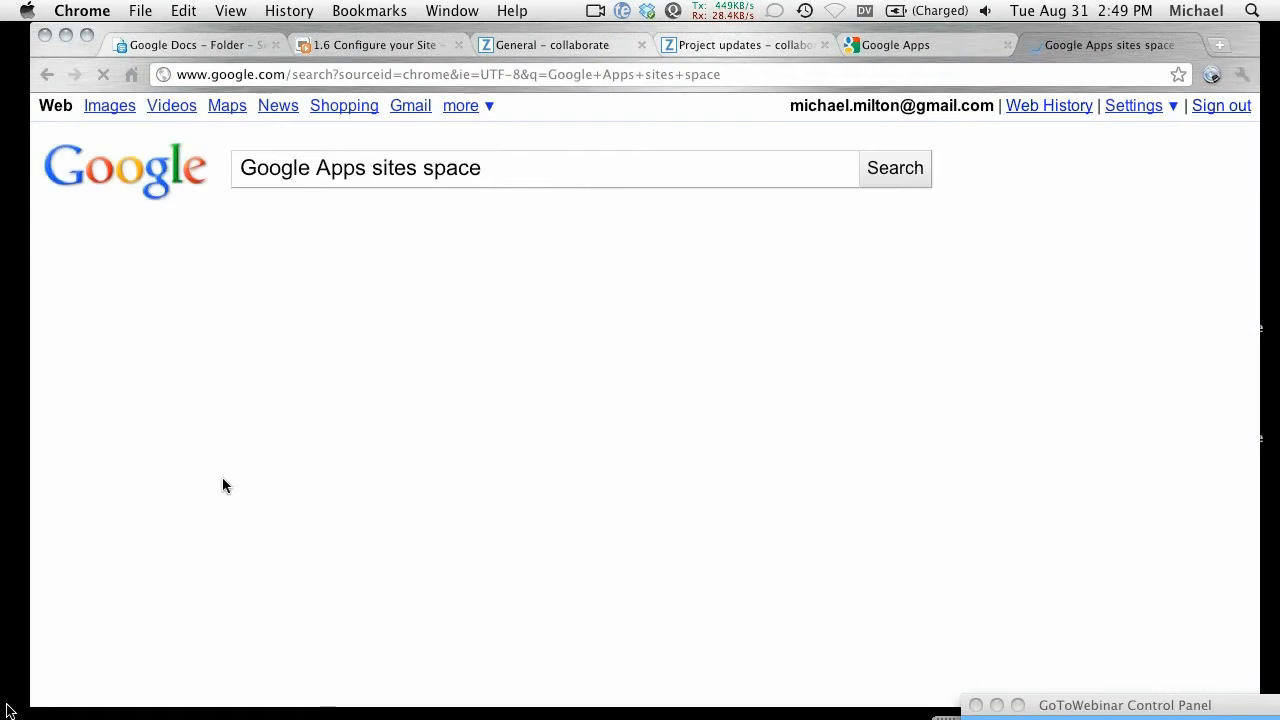
Step: Open the 'Amount of storage space in Sites' article and read the per-edition quotas (10Gb domain, 20Mb attachments)
{"action": "left_click", "coordinate": [344, 321]}
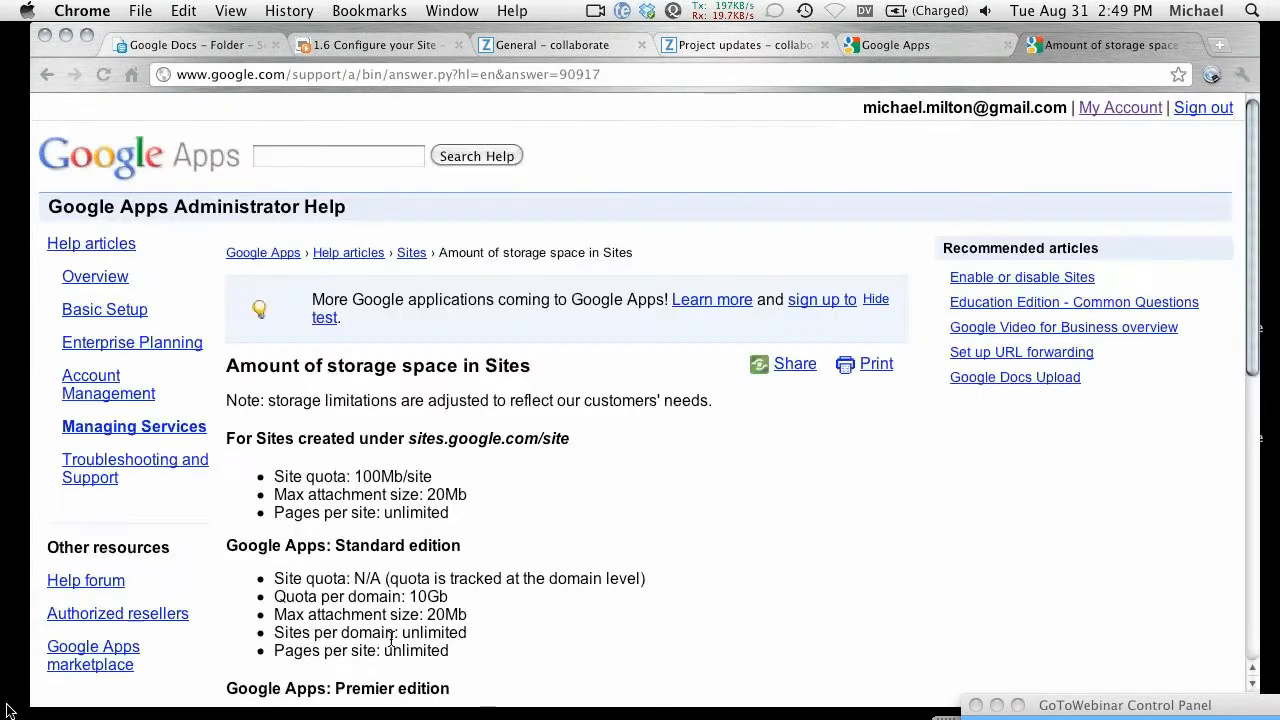
{"action": "scroll", "coordinate": [391, 640], "scroll_direction": "down", "scroll_amount": 3}
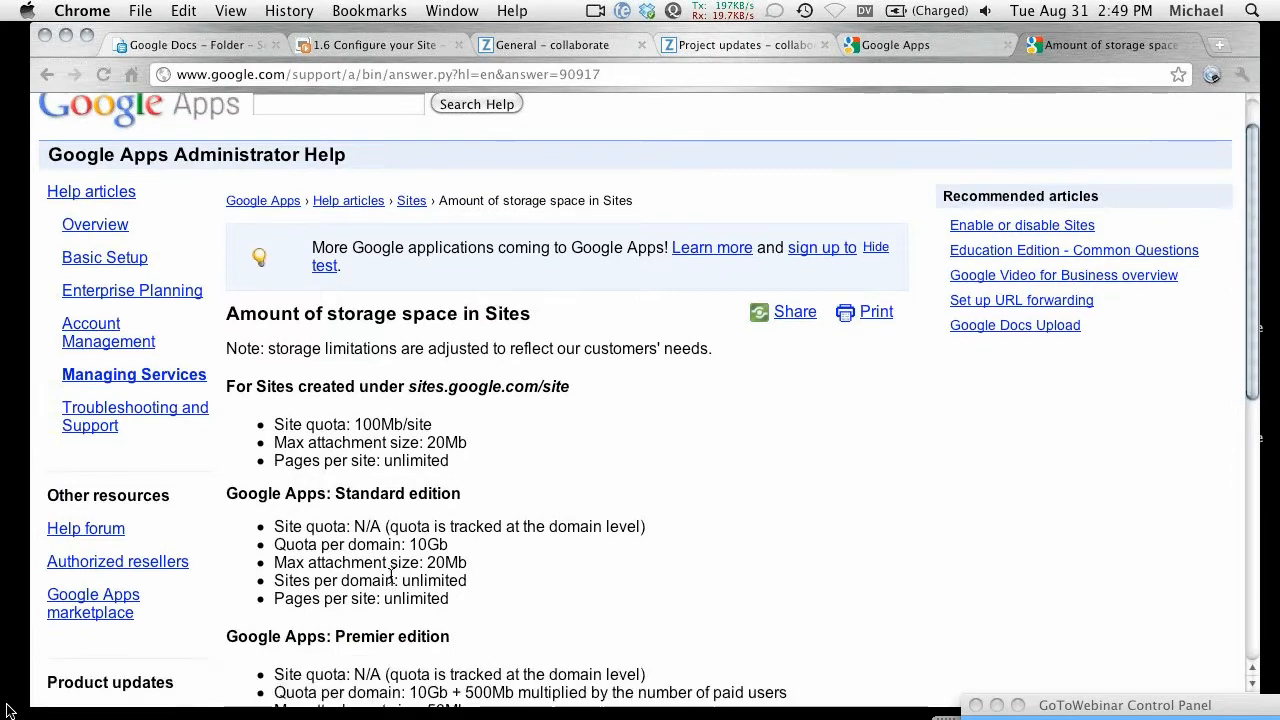
{"action": "scroll", "coordinate": [386, 560], "scroll_direction": "down", "scroll_amount": 4}
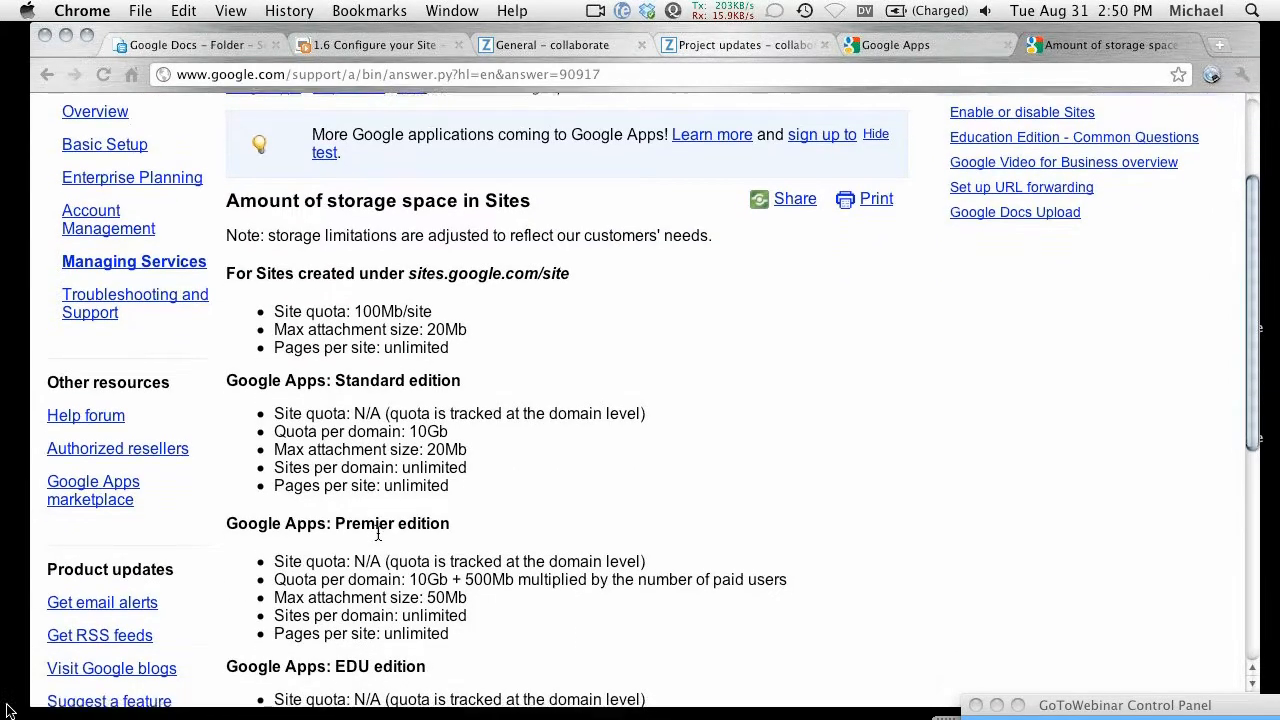
{"action": "scroll", "coordinate": [378, 516], "scroll_direction": "down", "scroll_amount": 1}
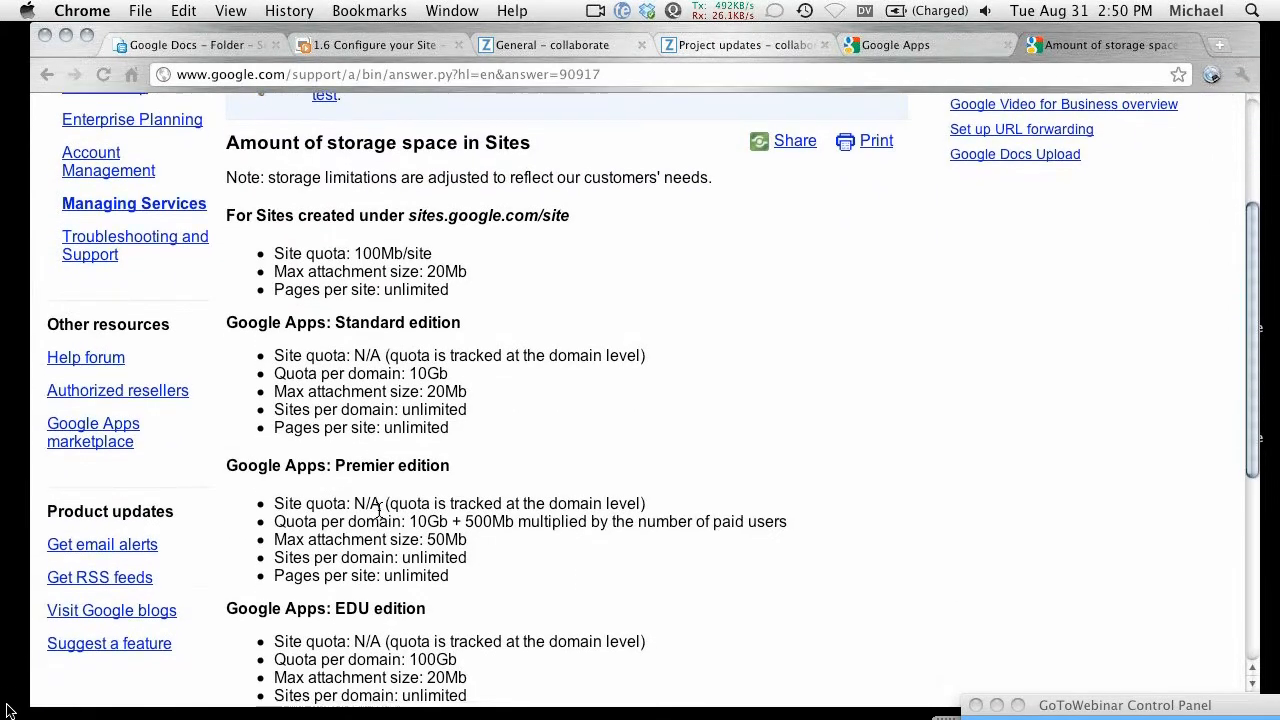
{"action": "scroll", "coordinate": [380, 505], "scroll_direction": "down", "scroll_amount": 1}
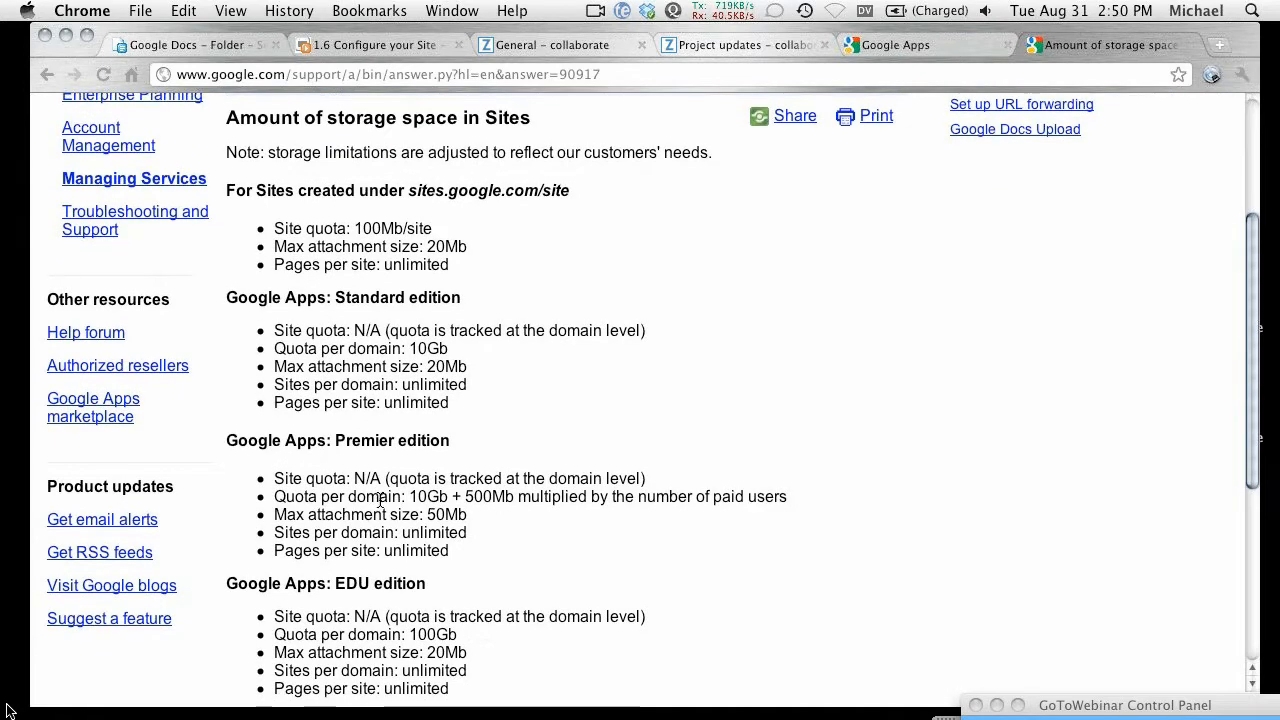
{"action": "scroll", "coordinate": [380, 499], "scroll_direction": "down", "scroll_amount": 1}
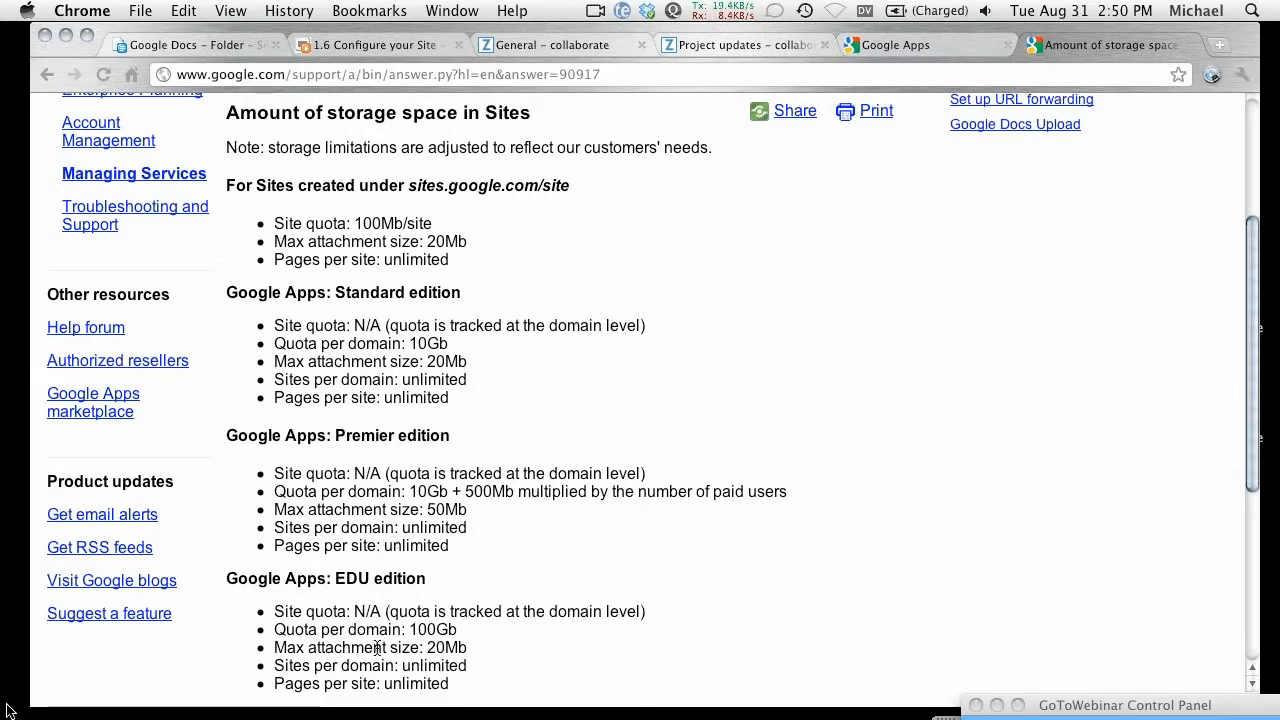
{"action": "scroll", "coordinate": [373, 647], "scroll_direction": "down", "scroll_amount": 2}
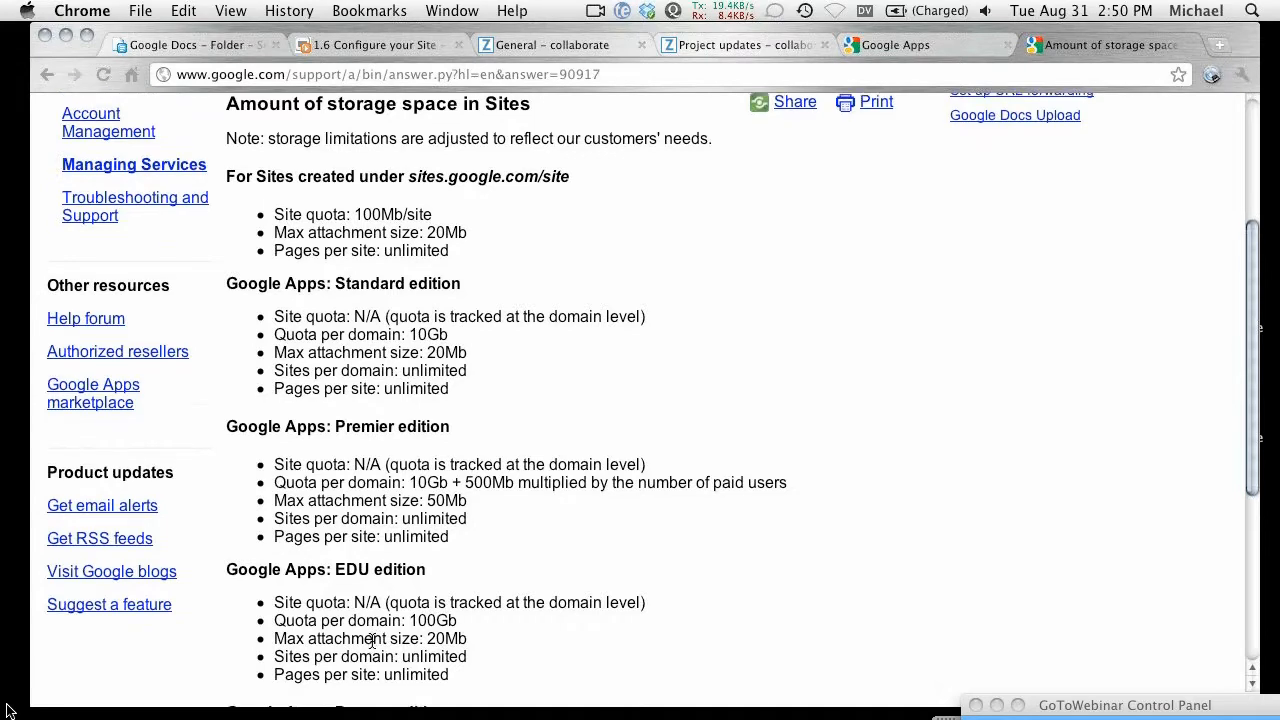
{"action": "scroll", "coordinate": [371, 627], "scroll_direction": "down", "scroll_amount": 2}
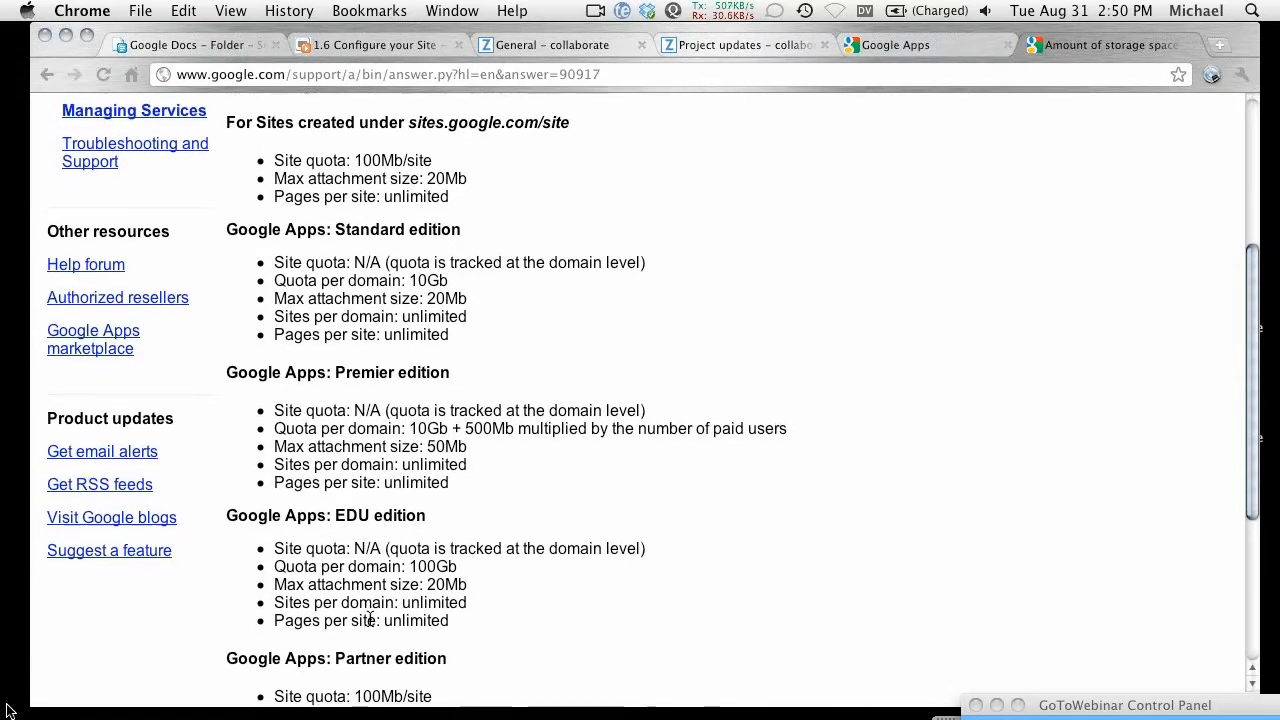
{"action": "scroll", "coordinate": [370, 618], "scroll_direction": "down", "scroll_amount": 1}
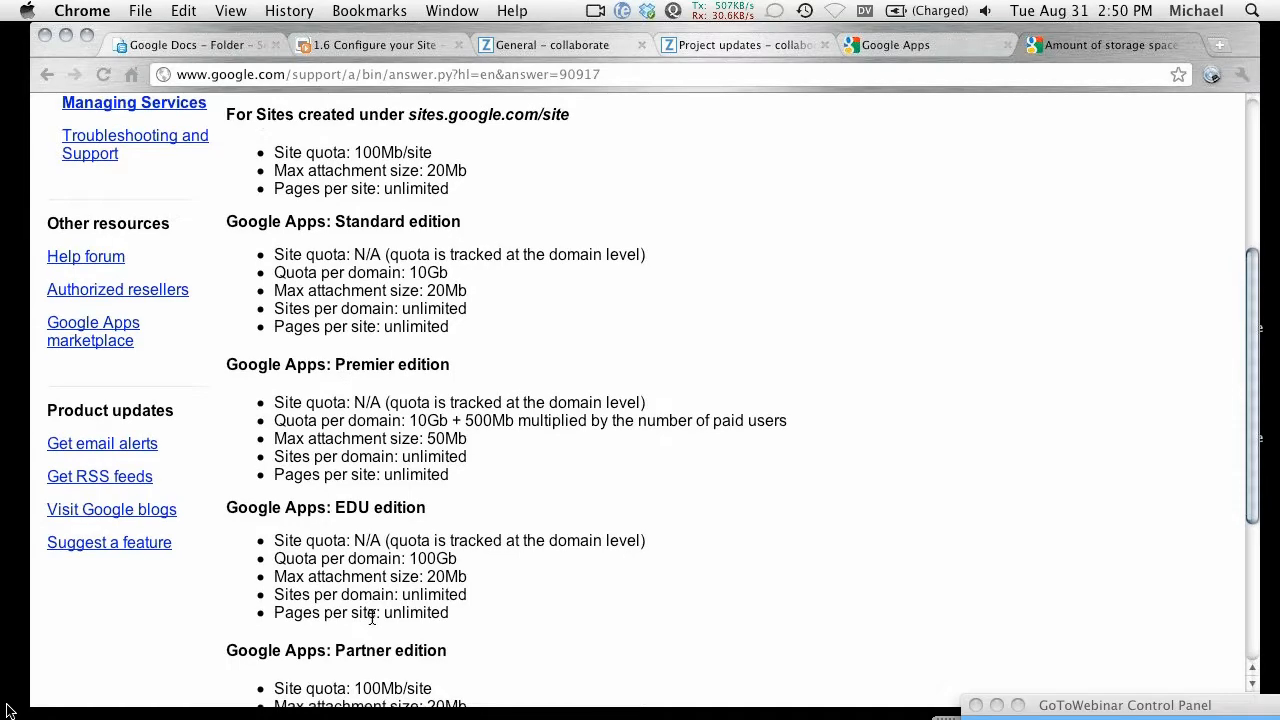
{"action": "scroll", "coordinate": [374, 612], "scroll_direction": "down", "scroll_amount": 1}
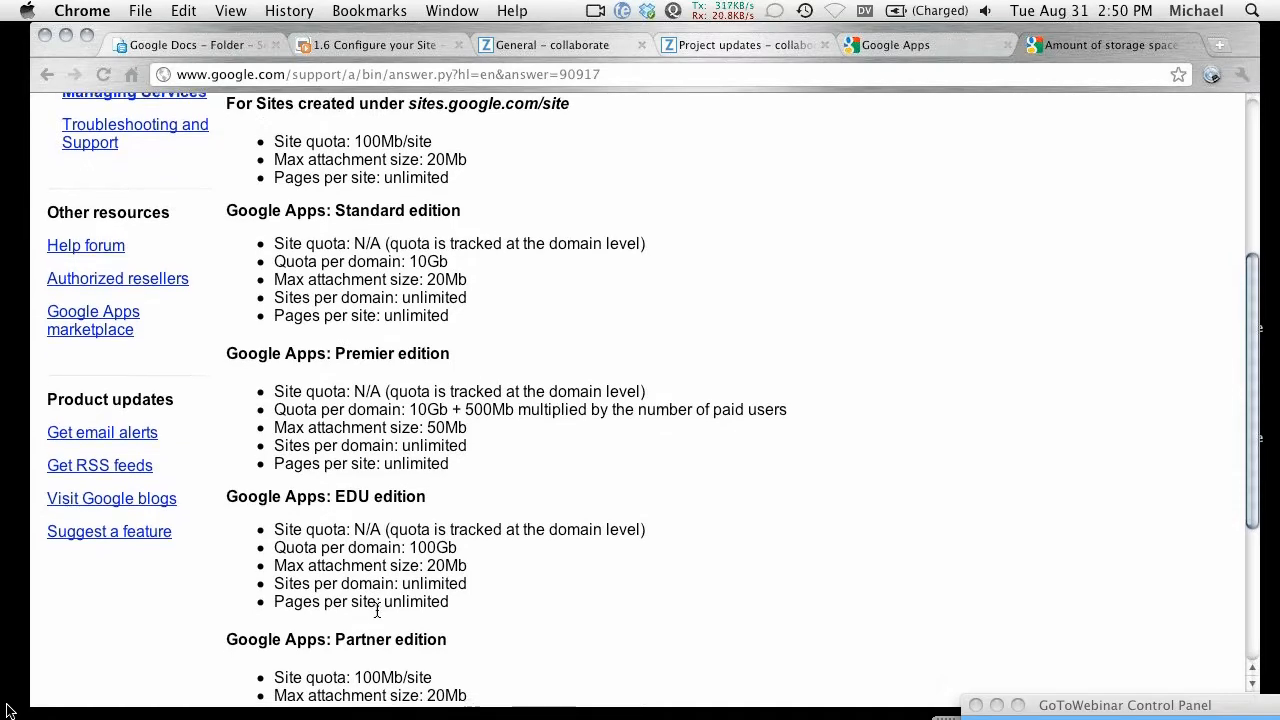
{"action": "scroll", "coordinate": [377, 611], "scroll_direction": "down", "scroll_amount": 3}
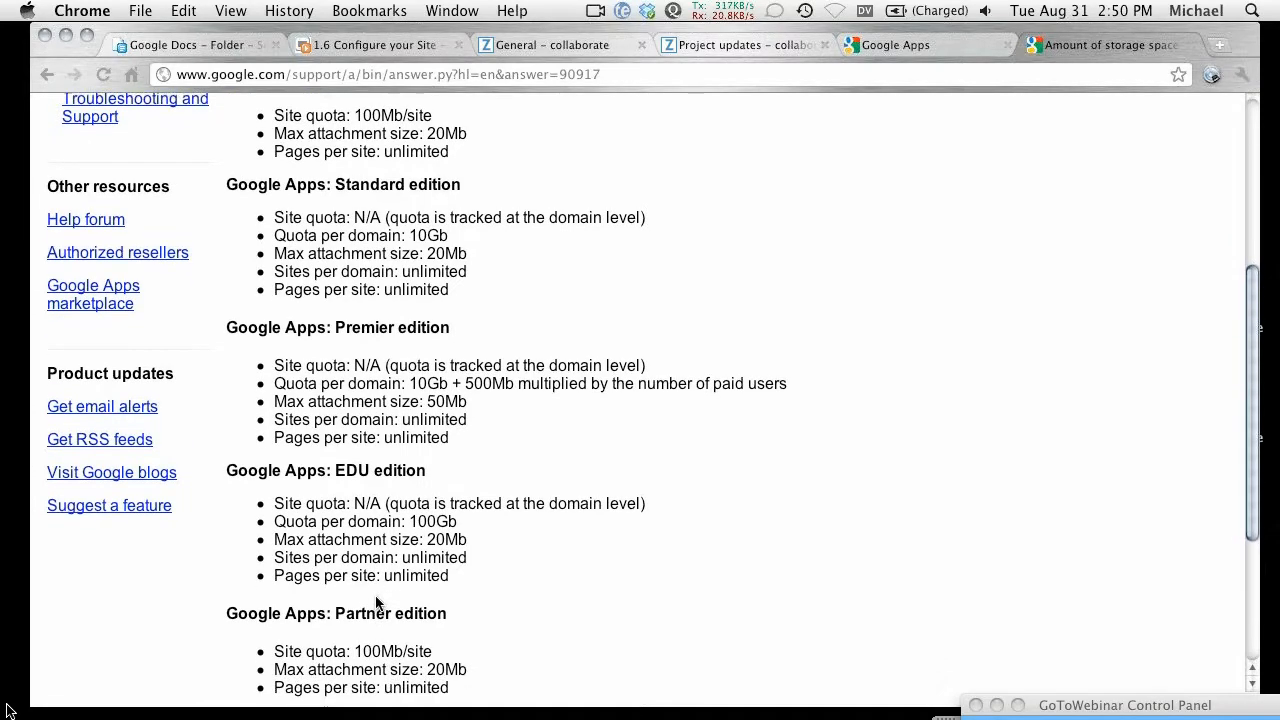
{"action": "scroll", "coordinate": [380, 607], "scroll_direction": "up", "scroll_amount": 5}
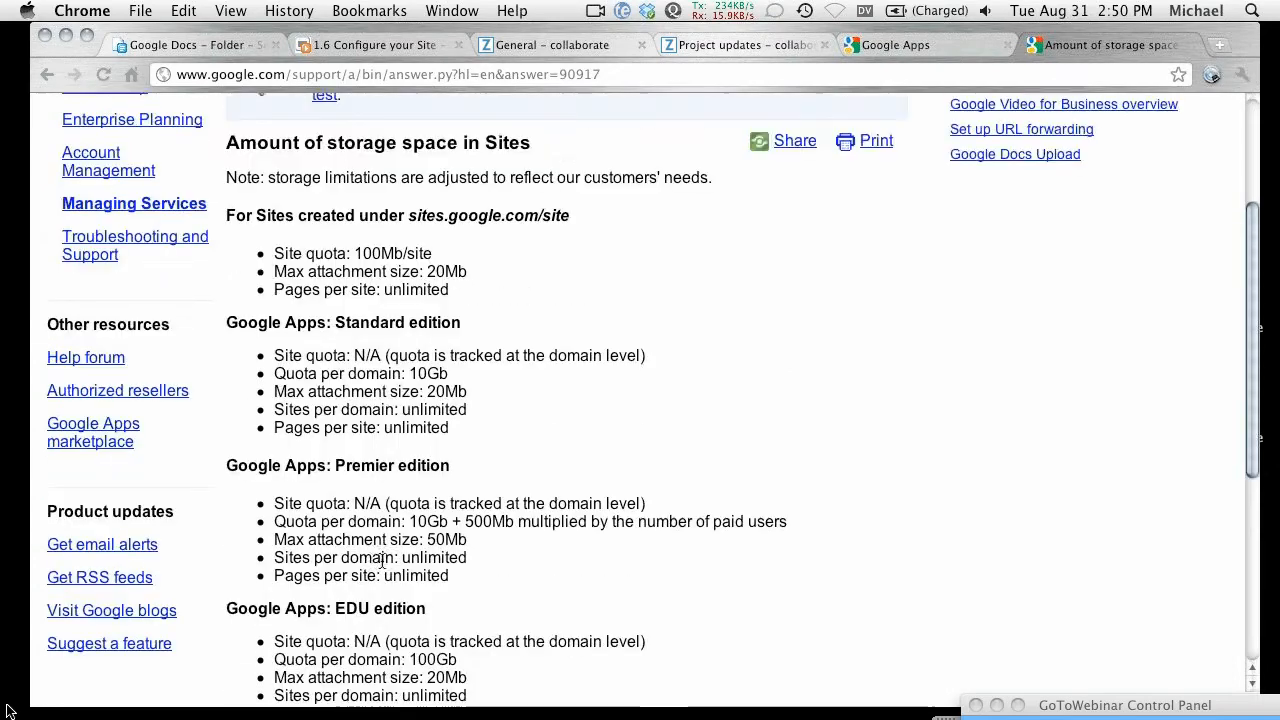
{"action": "scroll", "coordinate": [372, 586], "scroll_direction": "up", "scroll_amount": 2}
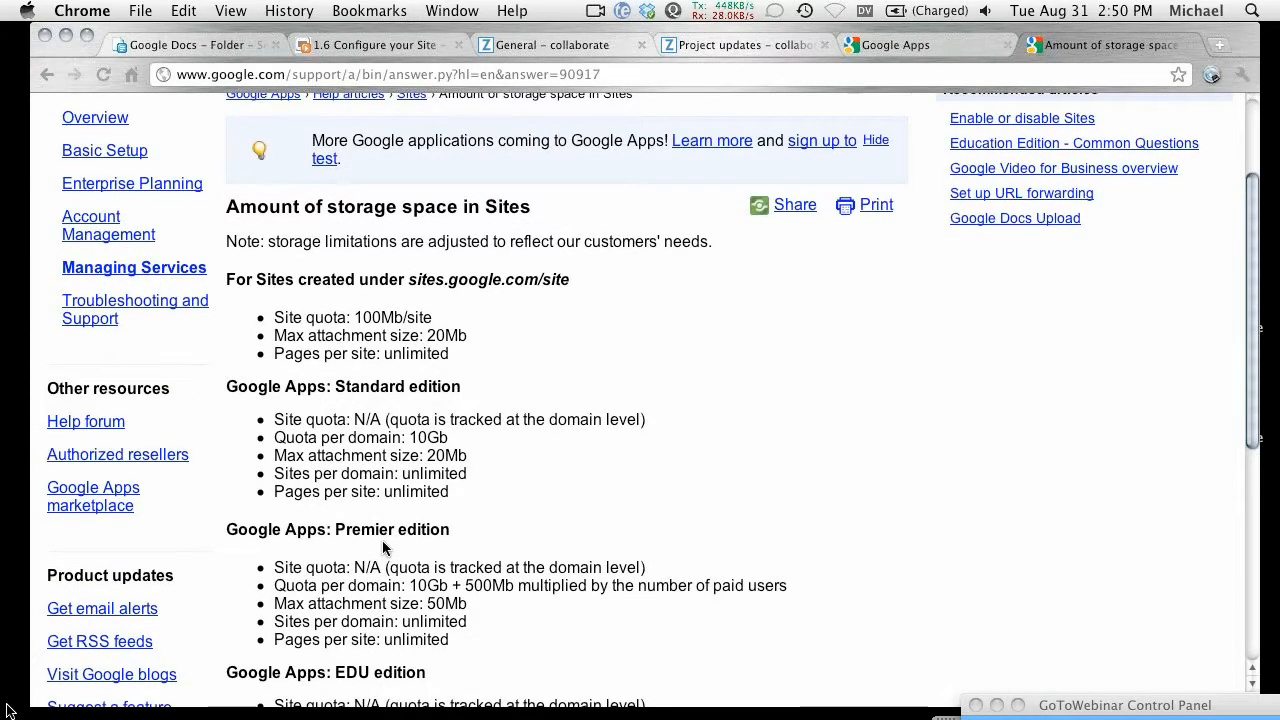
{"action": "scroll", "coordinate": [381, 550], "scroll_direction": "up", "scroll_amount": 3}
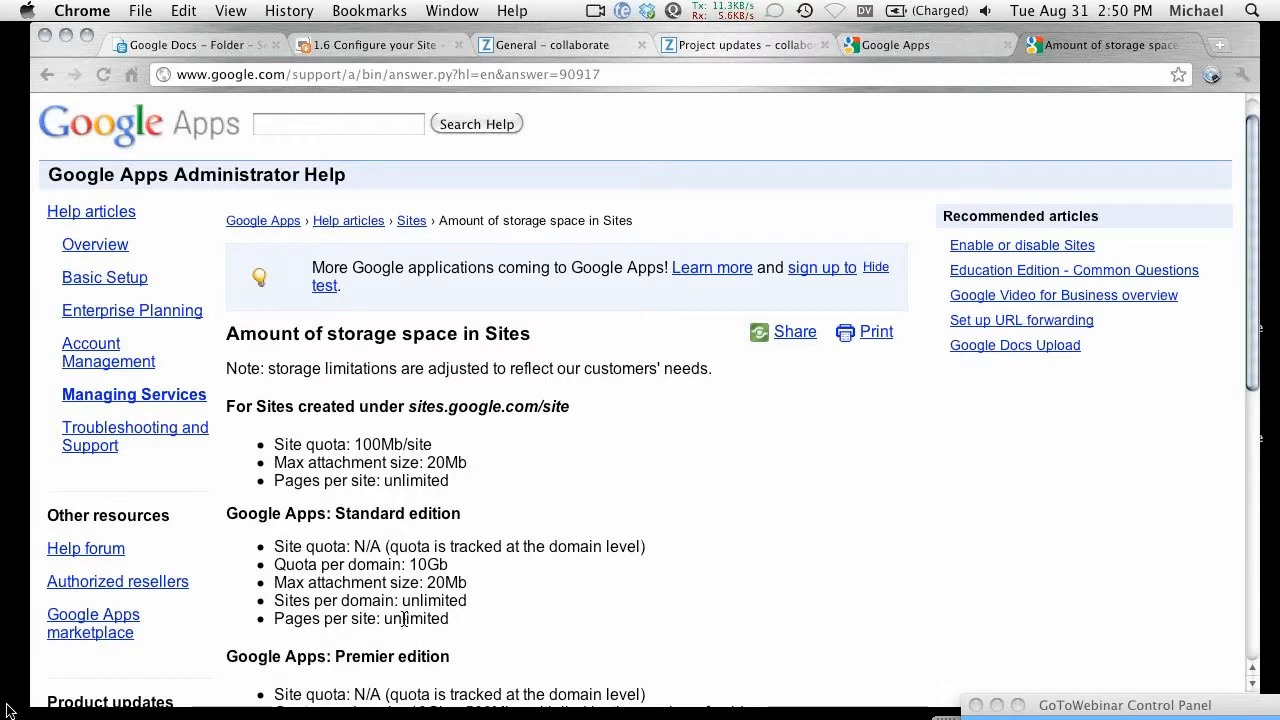
{"action": "scroll", "coordinate": [390, 618], "scroll_direction": "down", "scroll_amount": 1}
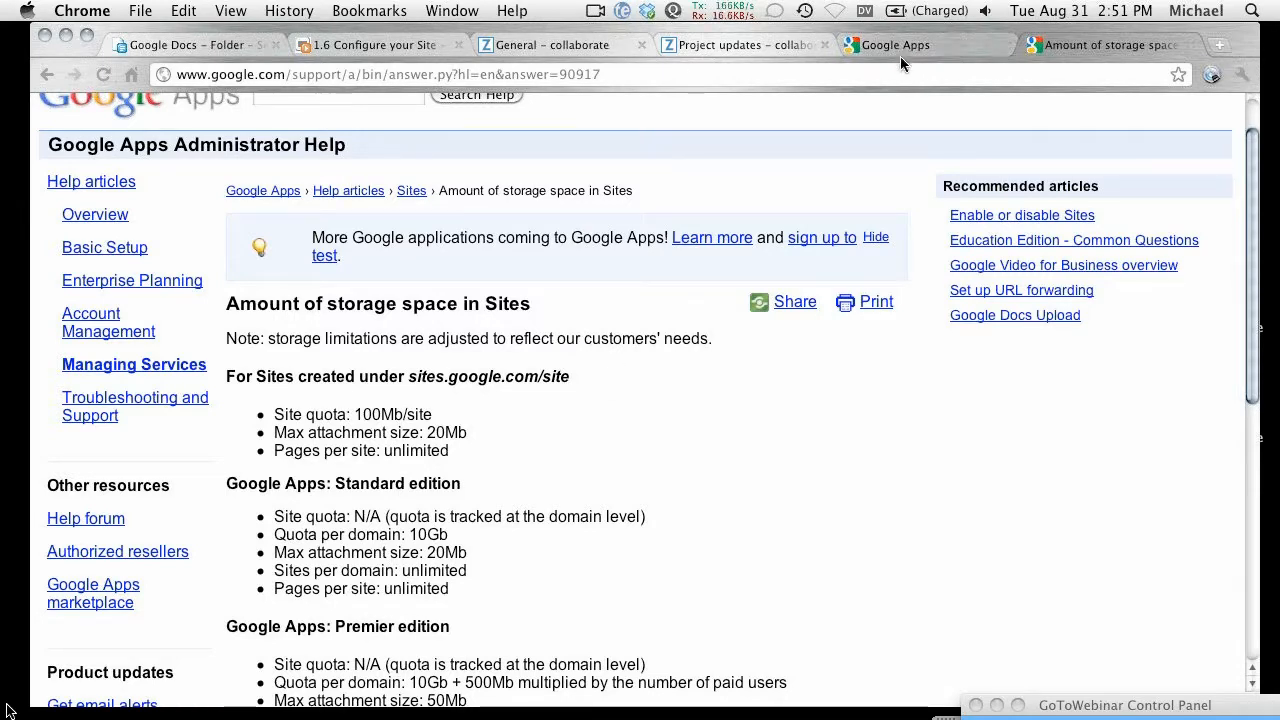
Step: Search Google for 'Google Analytics' in a new tab and open the official Google Analytics website
{"action": "key", "text": "super+t"}
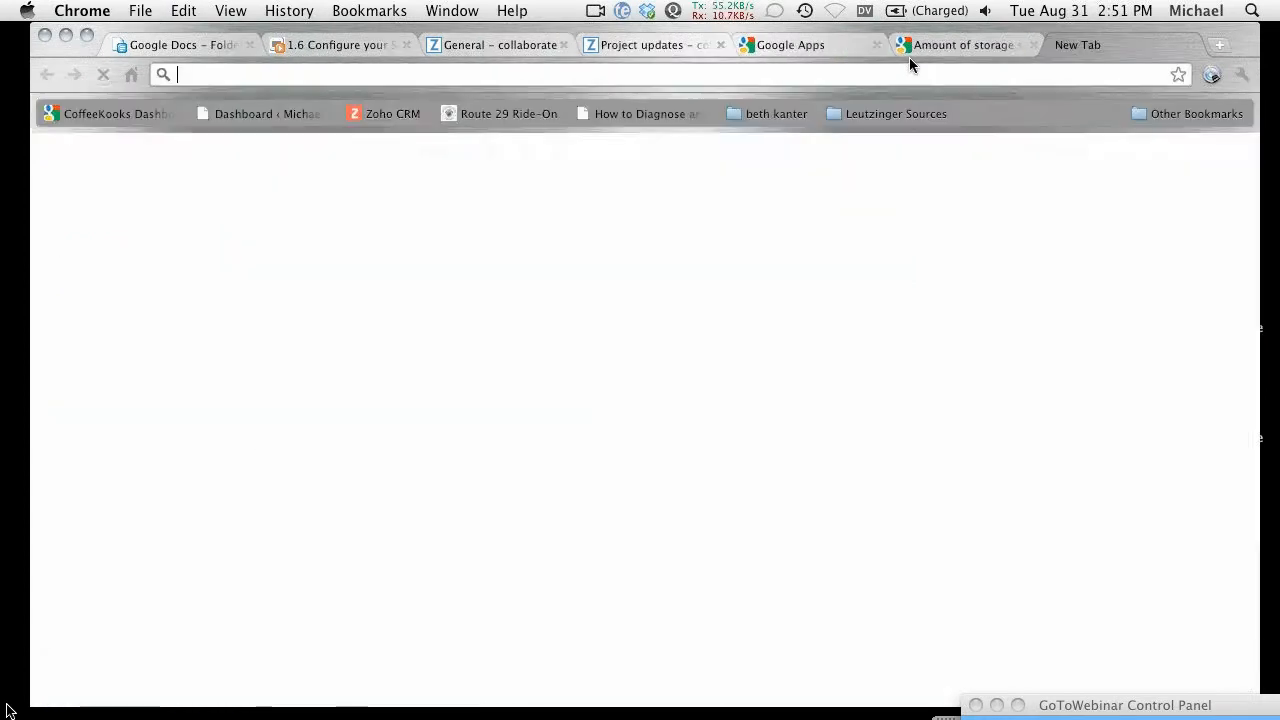
{"action": "type", "text": "go"}
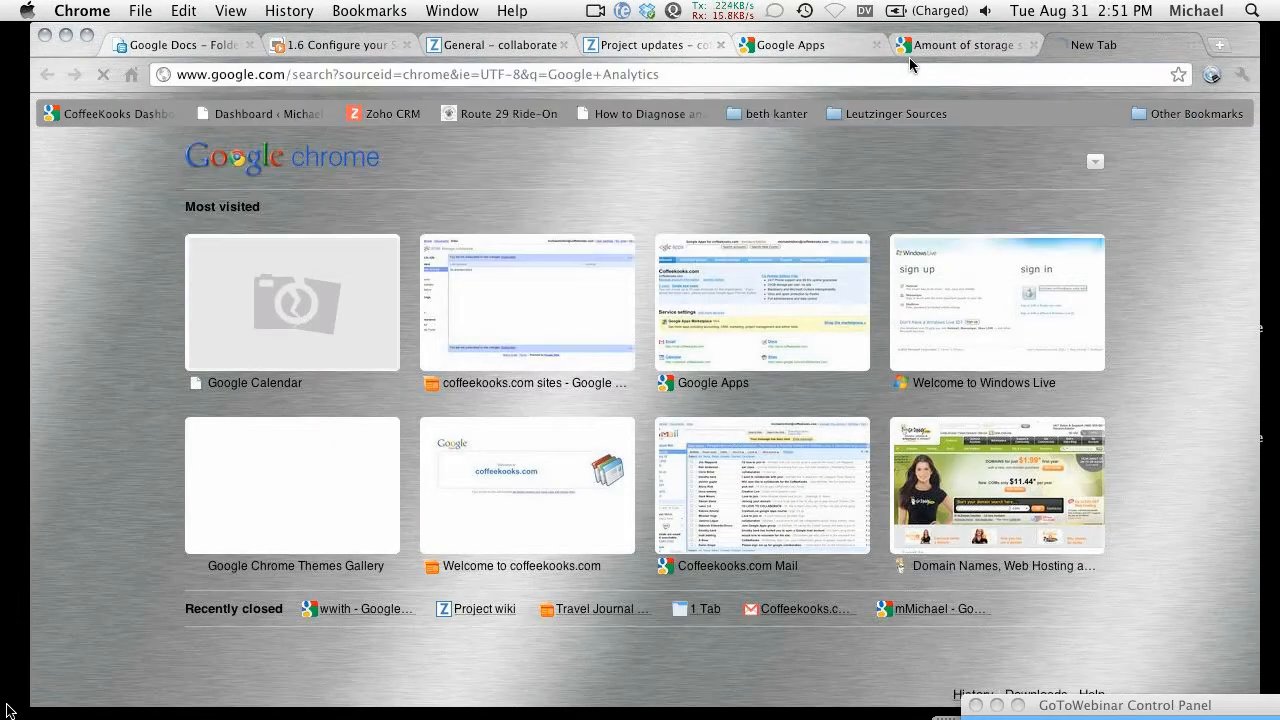
{"action": "key", "text": "Down"}
{"action": "key", "text": "Return"}
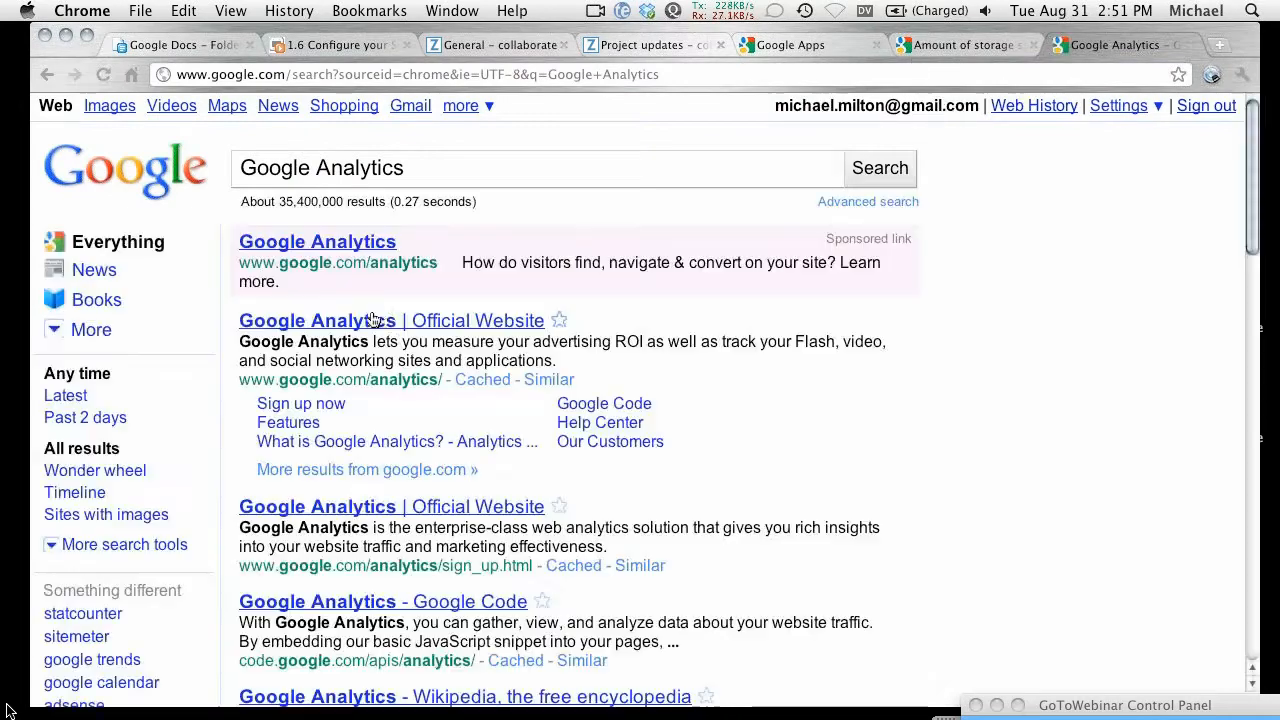
{"action": "left_click", "coordinate": [362, 320]}
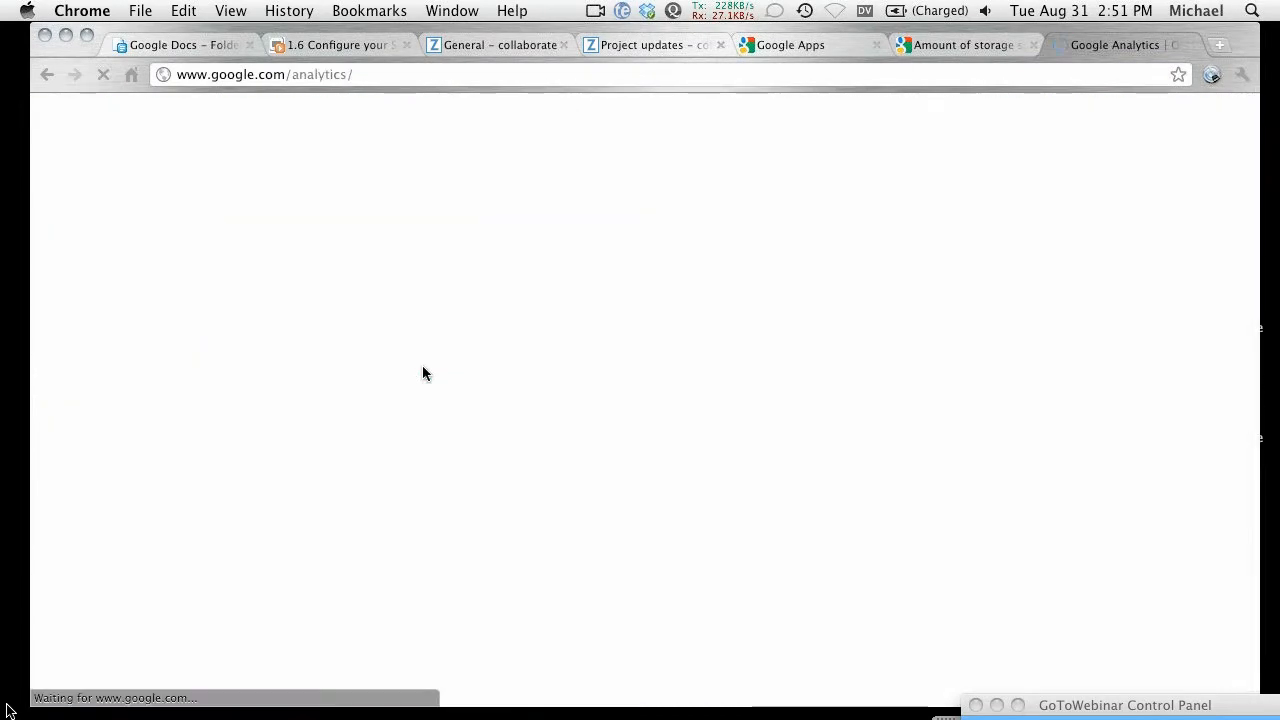
Step: View the Analytics accounts overview, sign out, and return to the collaborate site's General settings
{"action": "left_click", "coordinate": [875, 287]}
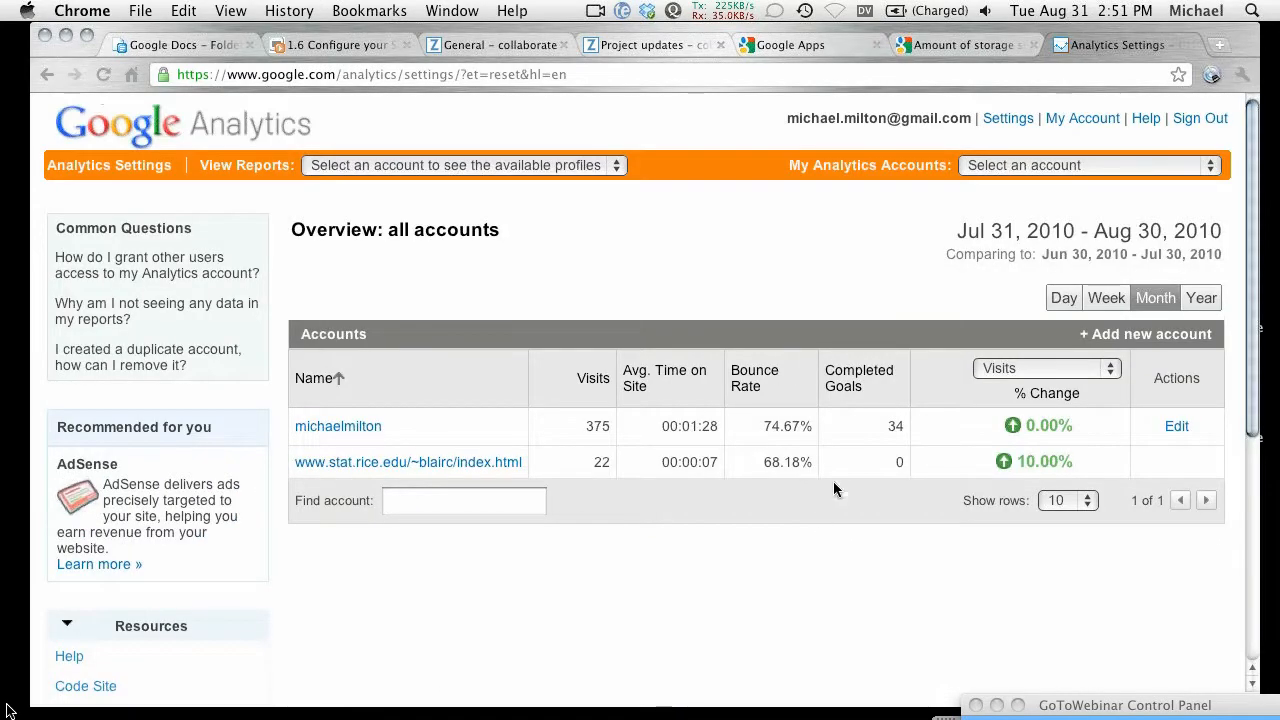
{"action": "left_click", "coordinate": [1198, 119]}
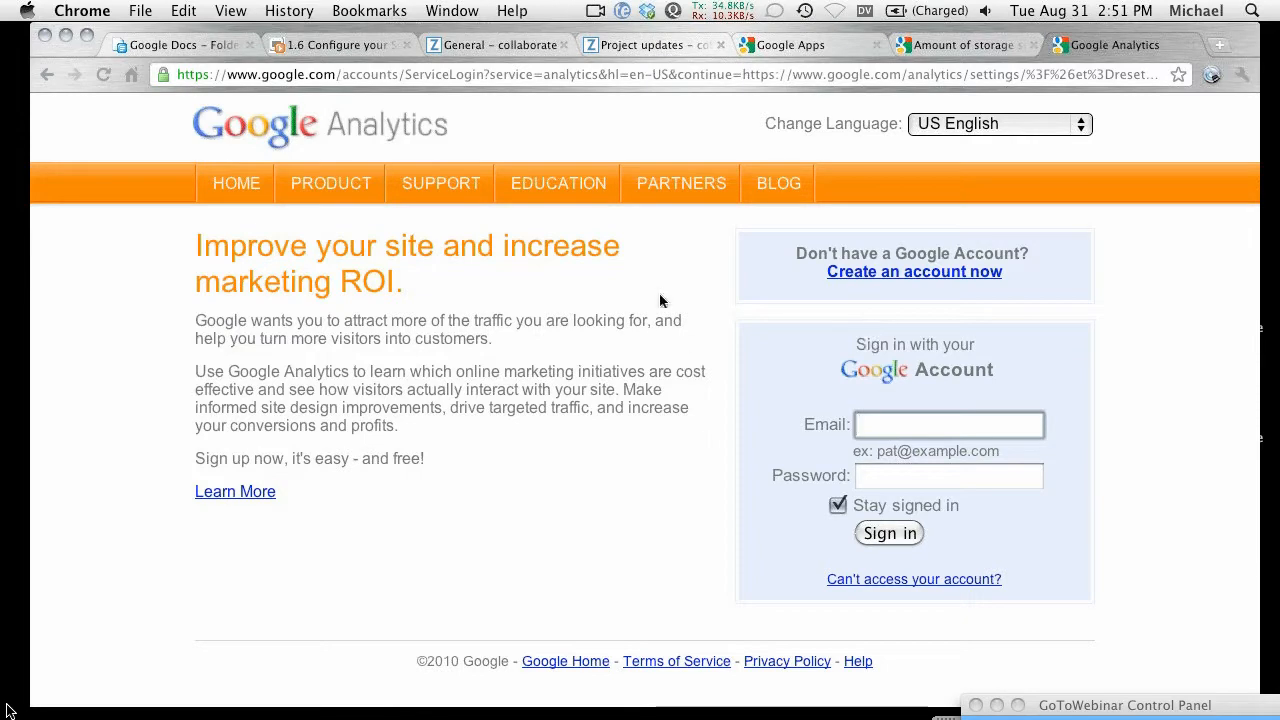
{"action": "left_click", "coordinate": [512, 47]}
{"action": "scroll", "coordinate": [292, 398], "scroll_direction": "up", "scroll_amount": 5}
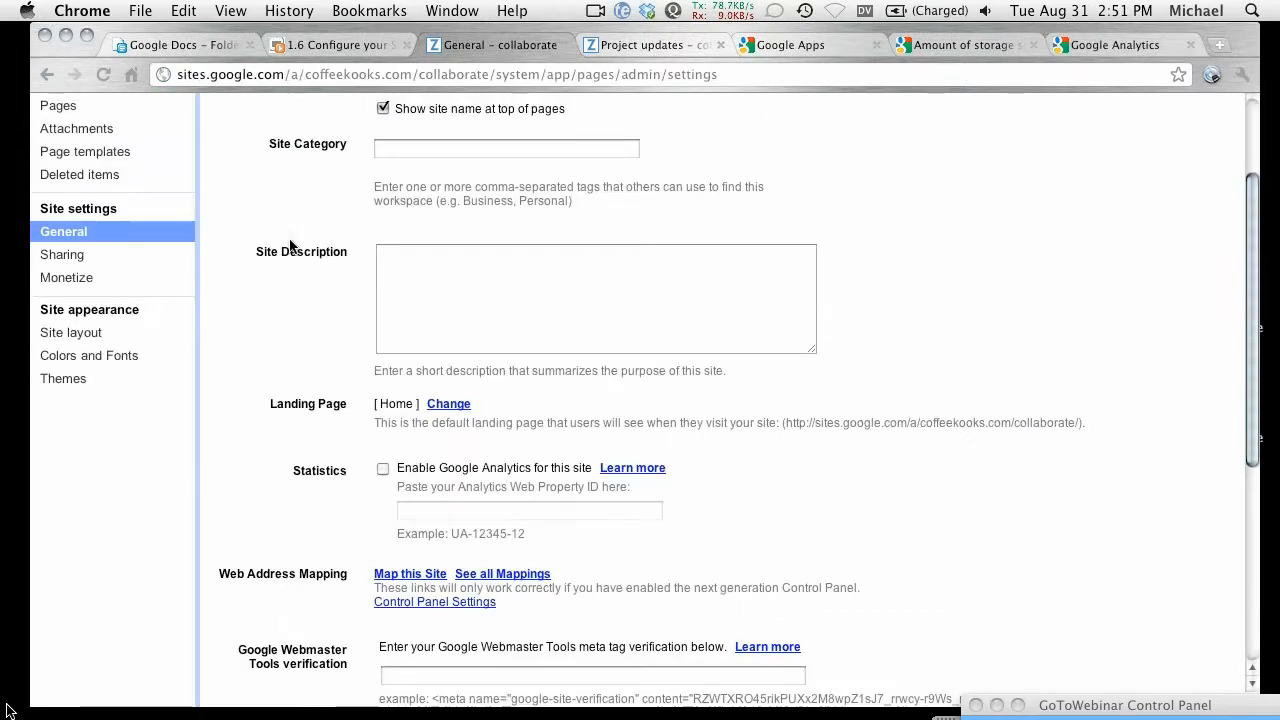
{"action": "scroll", "coordinate": [289, 450], "scroll_direction": "down", "scroll_amount": 2}
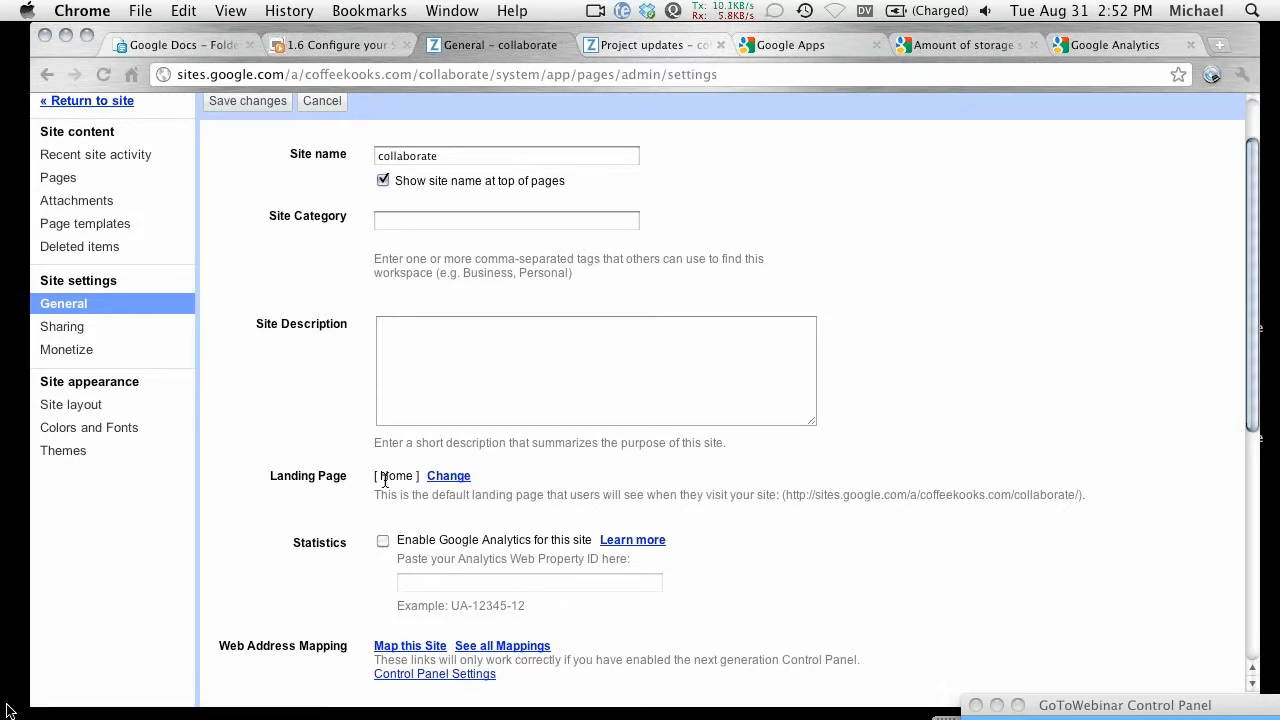
{"action": "scroll", "coordinate": [300, 433], "scroll_direction": "up", "scroll_amount": 1}
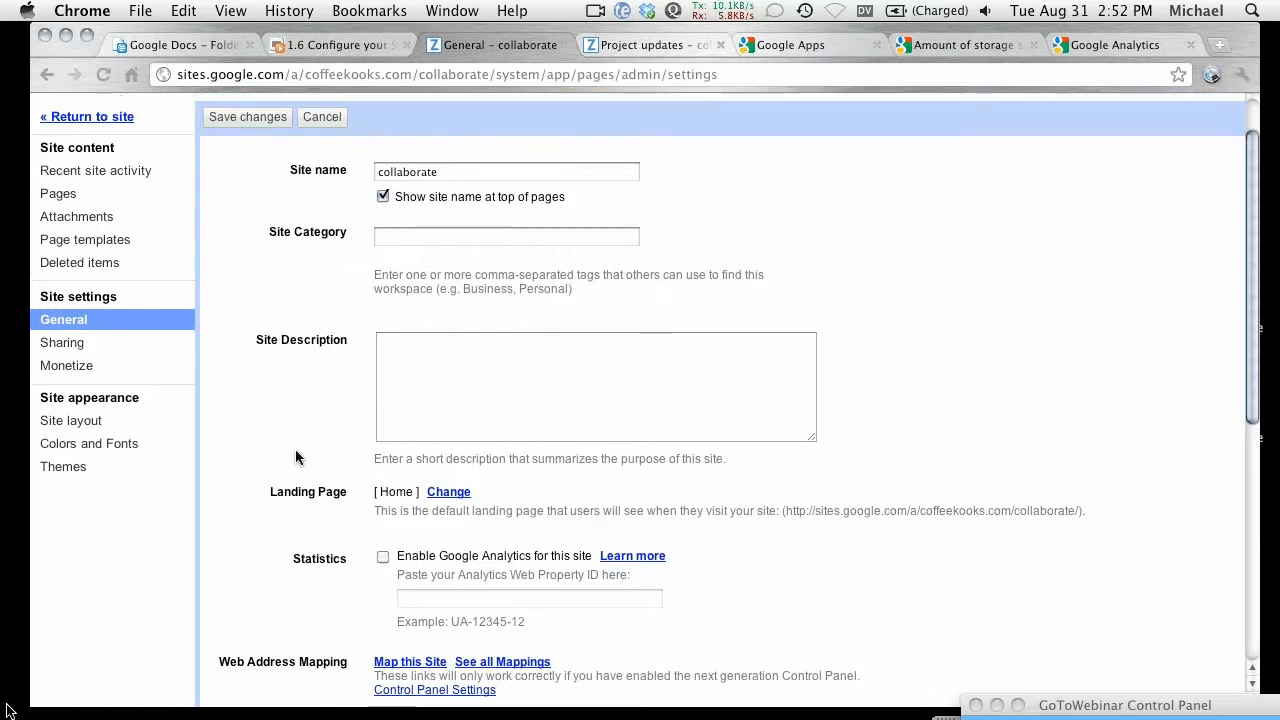
{"action": "scroll", "coordinate": [295, 460], "scroll_direction": "up", "scroll_amount": 3}
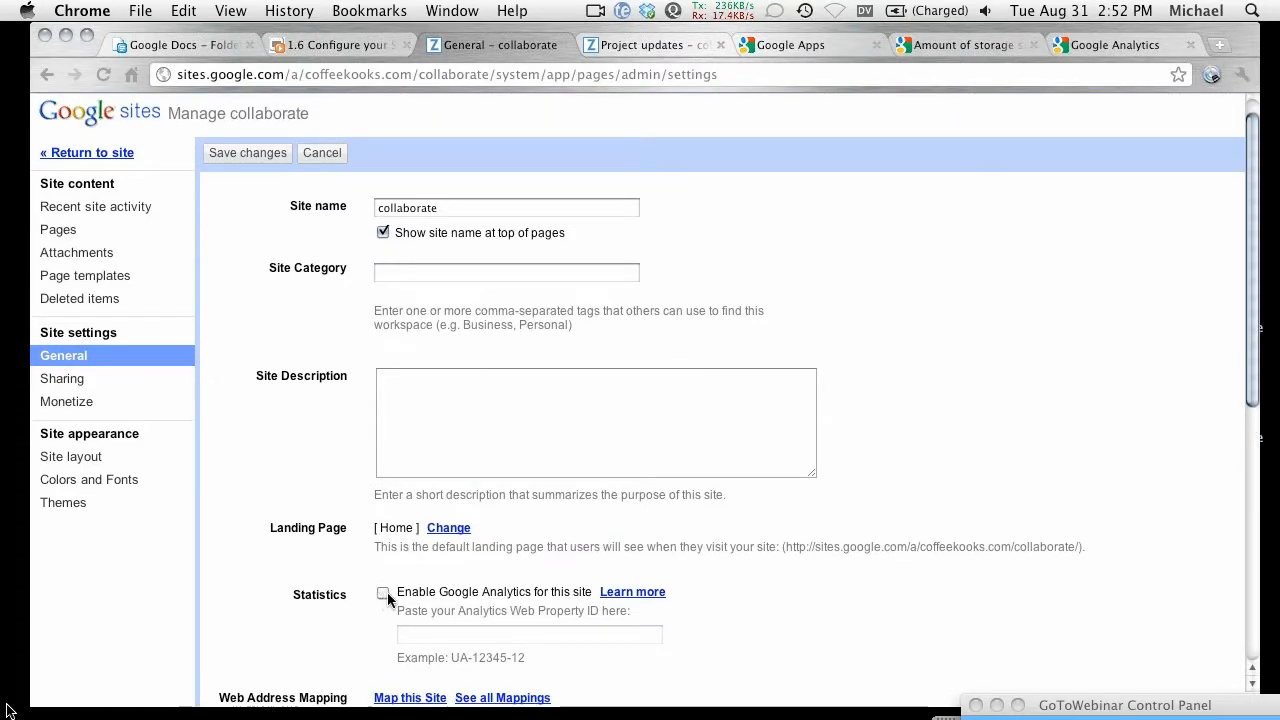
{"action": "left_click", "coordinate": [383, 593]}
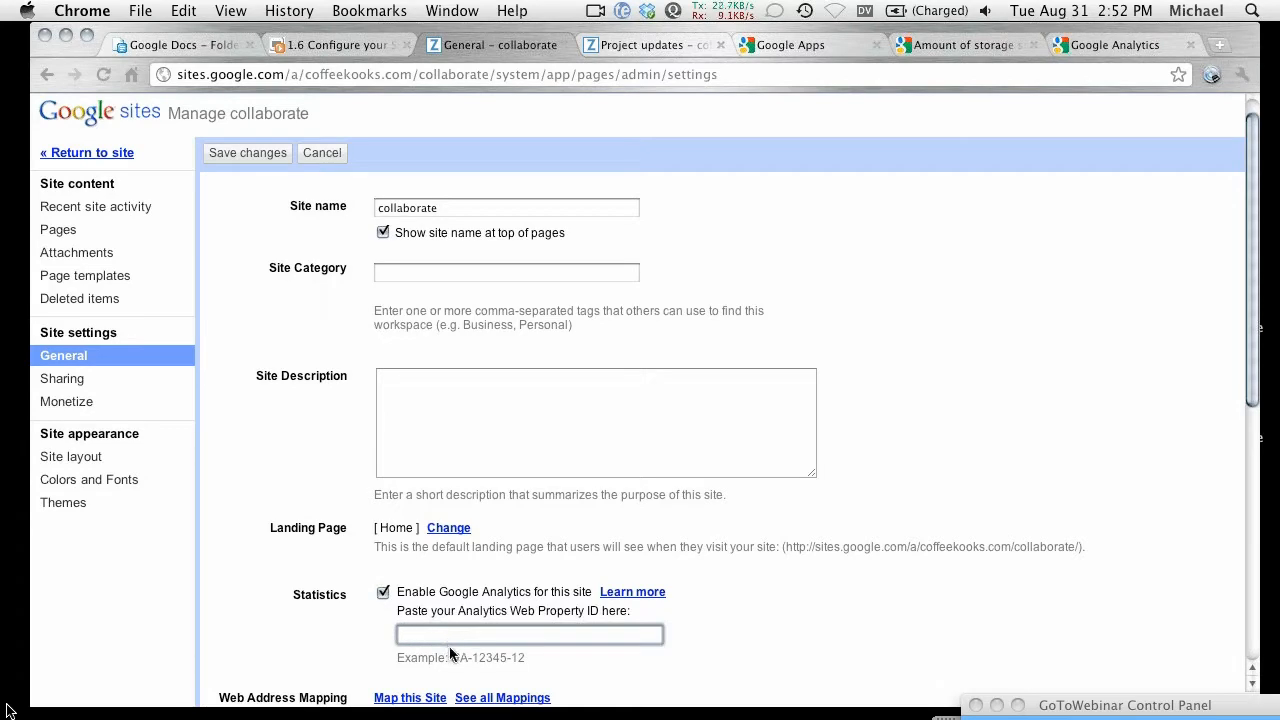
{"action": "left_click", "coordinate": [382, 595]}
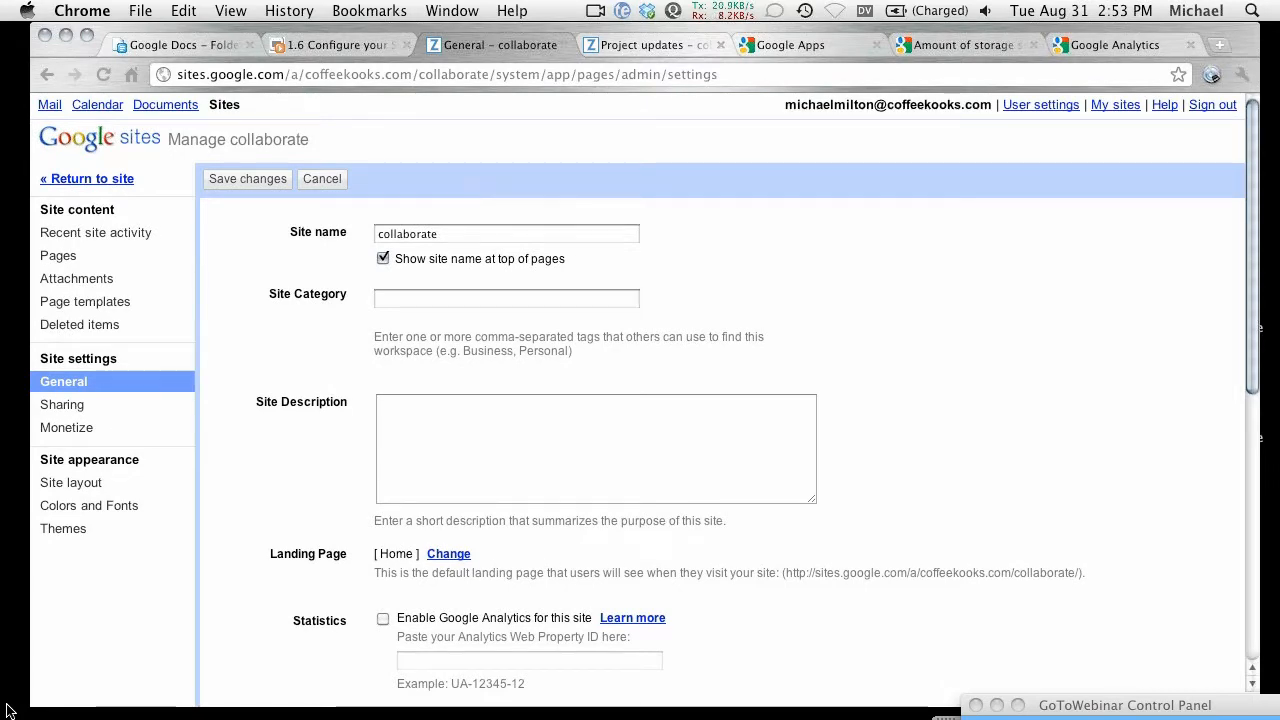
Step: Load the coffeekooks.com Google Apps control panel in a new window and sign in with the saved admin login
{"action": "key", "text": "super+n"}
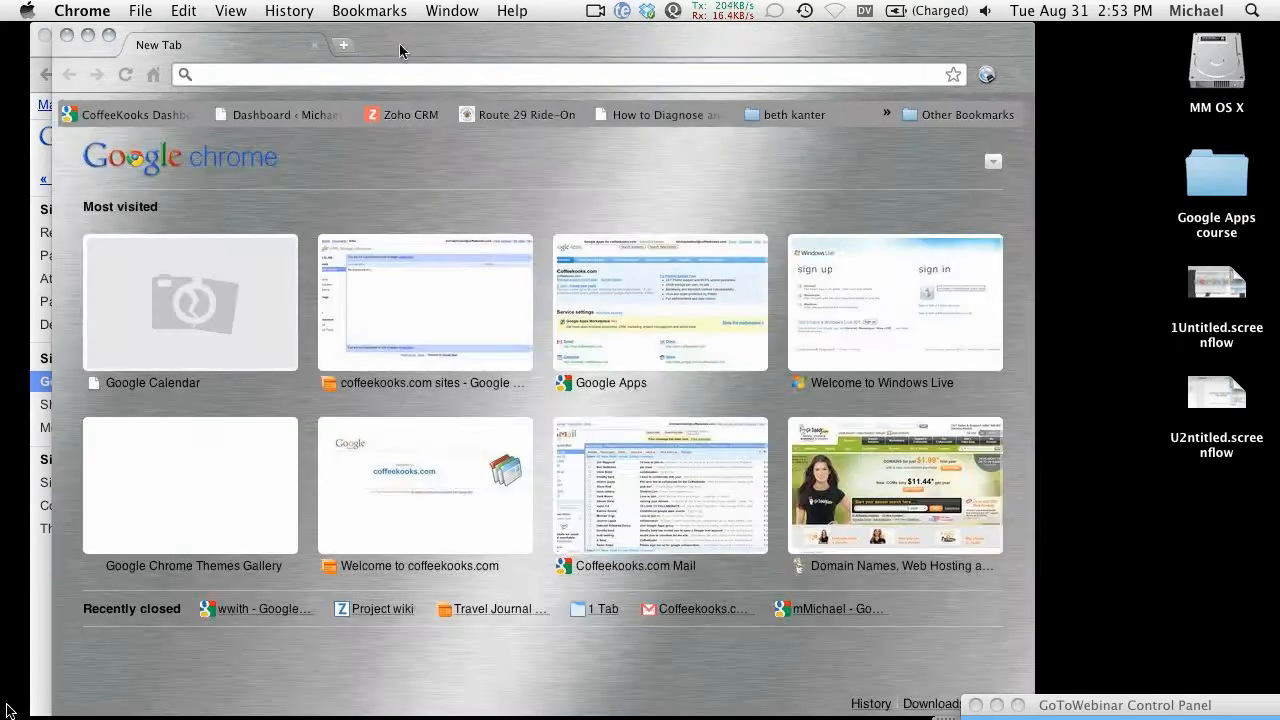
{"action": "left_click_drag", "start_coordinate": [399, 43], "coordinate": [390, 47]}
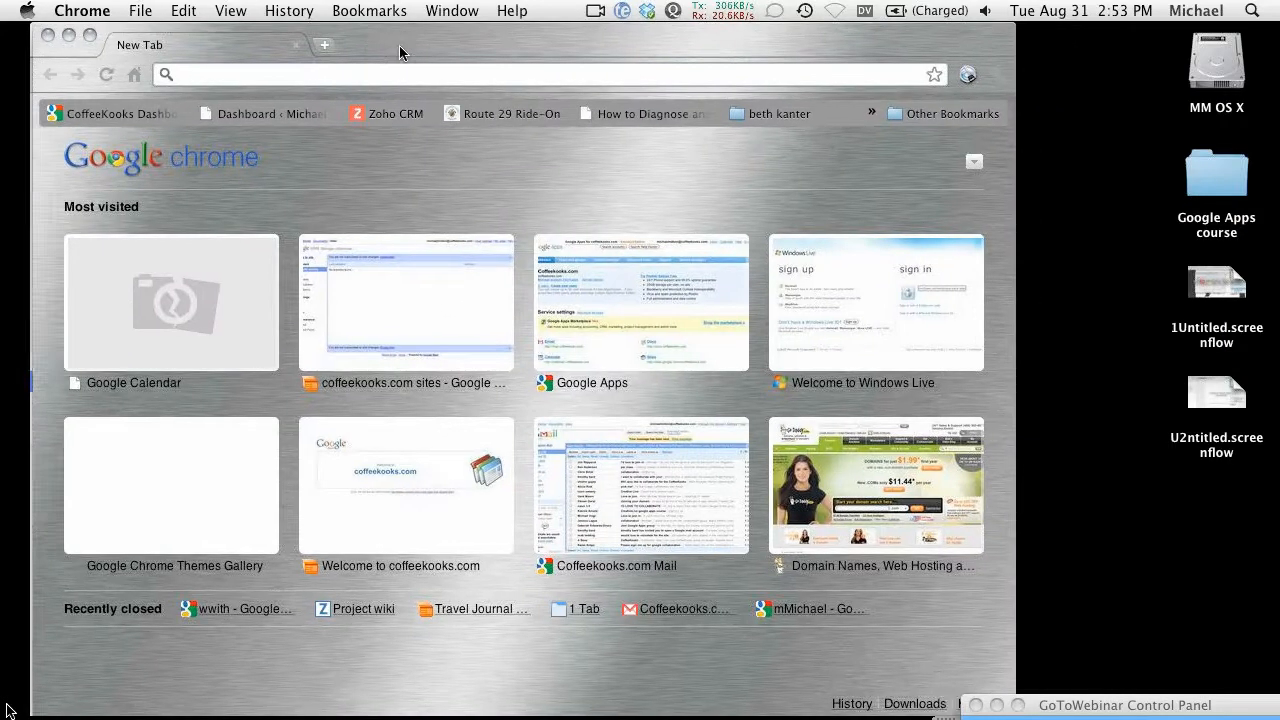
{"action": "type", "text": "www.google.com/a/coffeekooks.com"}
{"action": "key", "text": "Return"}
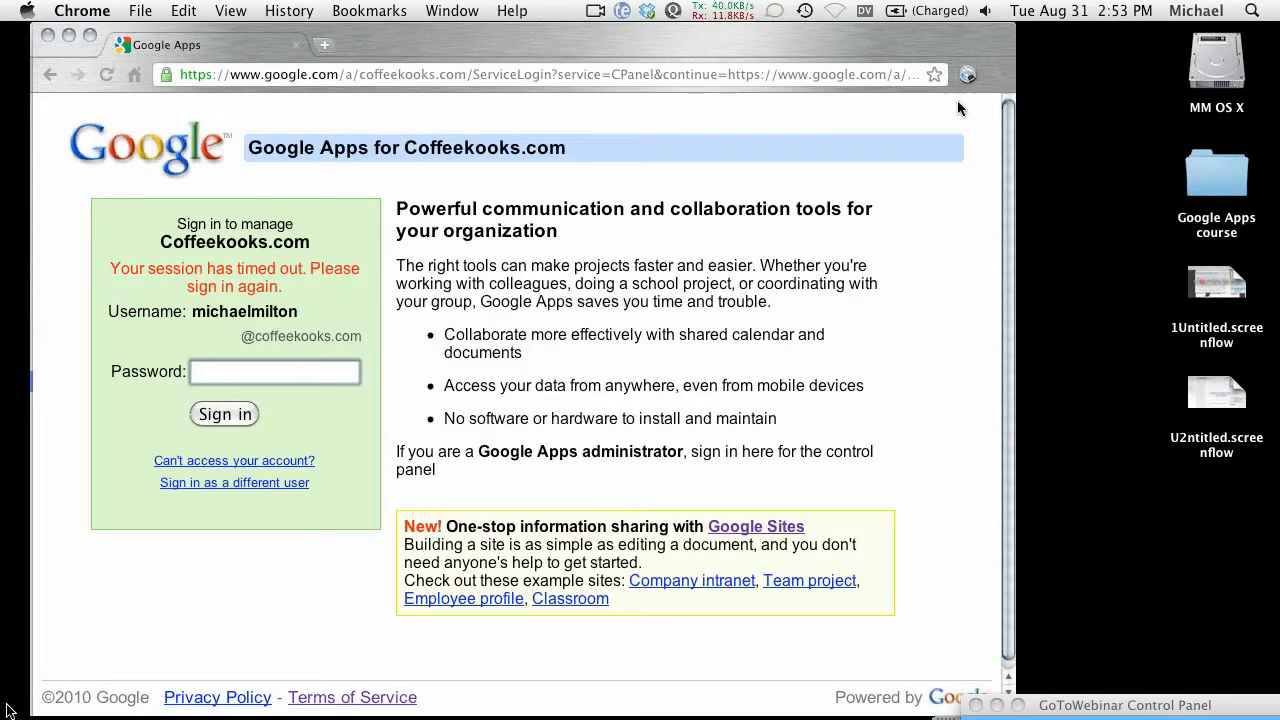
{"action": "left_click", "coordinate": [965, 77]}
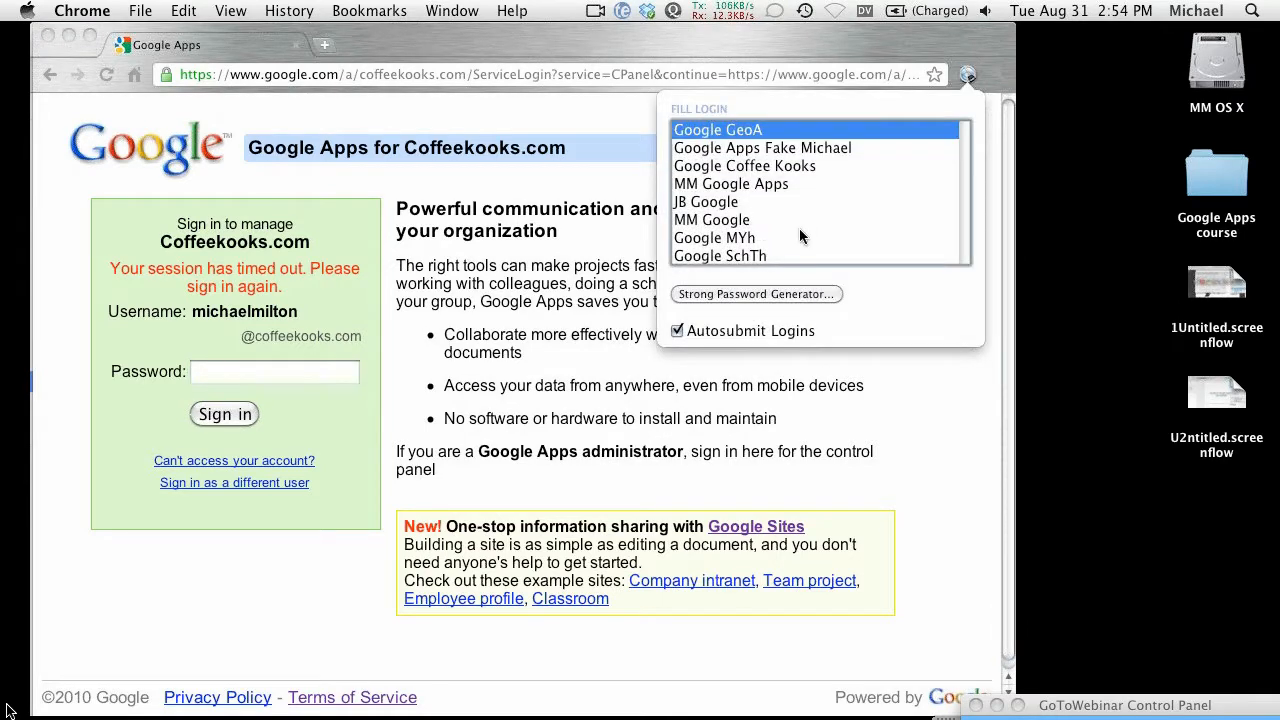
{"action": "left_click", "coordinate": [793, 167]}
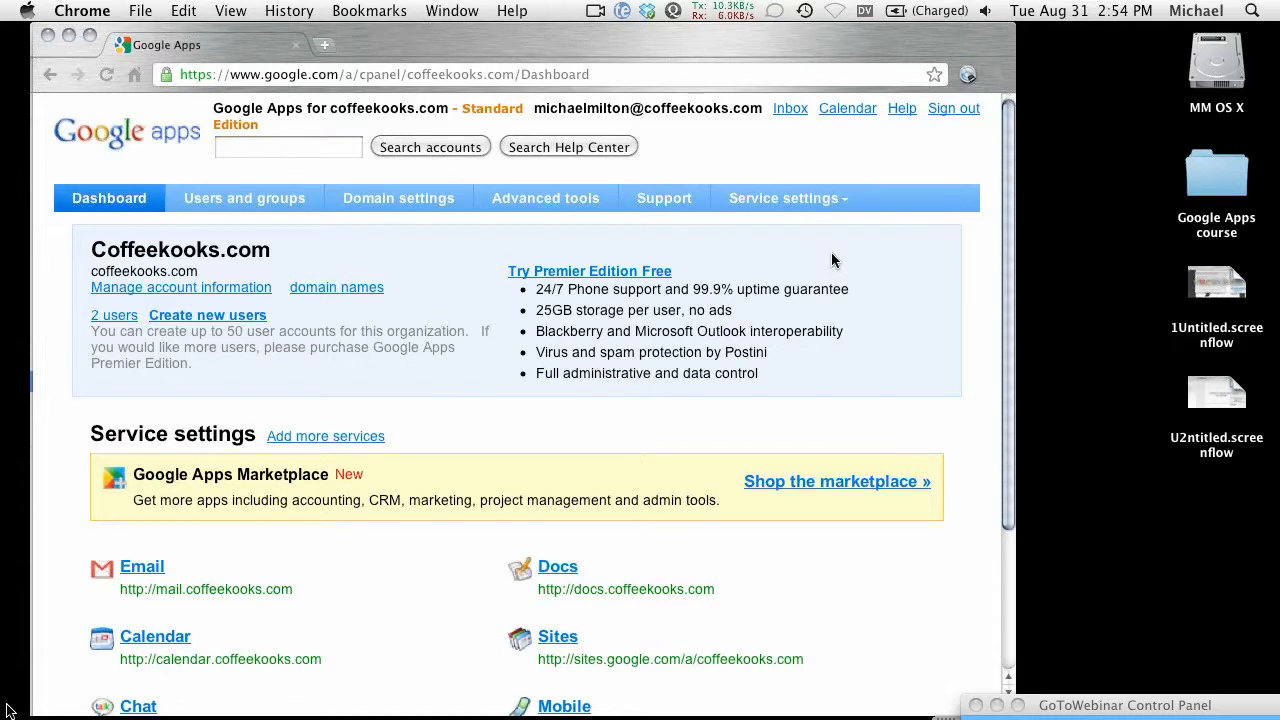
Step: Go to Domain settings > Domain names > Advanced DNS settings and launch the registrar's DNS console
{"action": "left_click", "coordinate": [372, 203]}
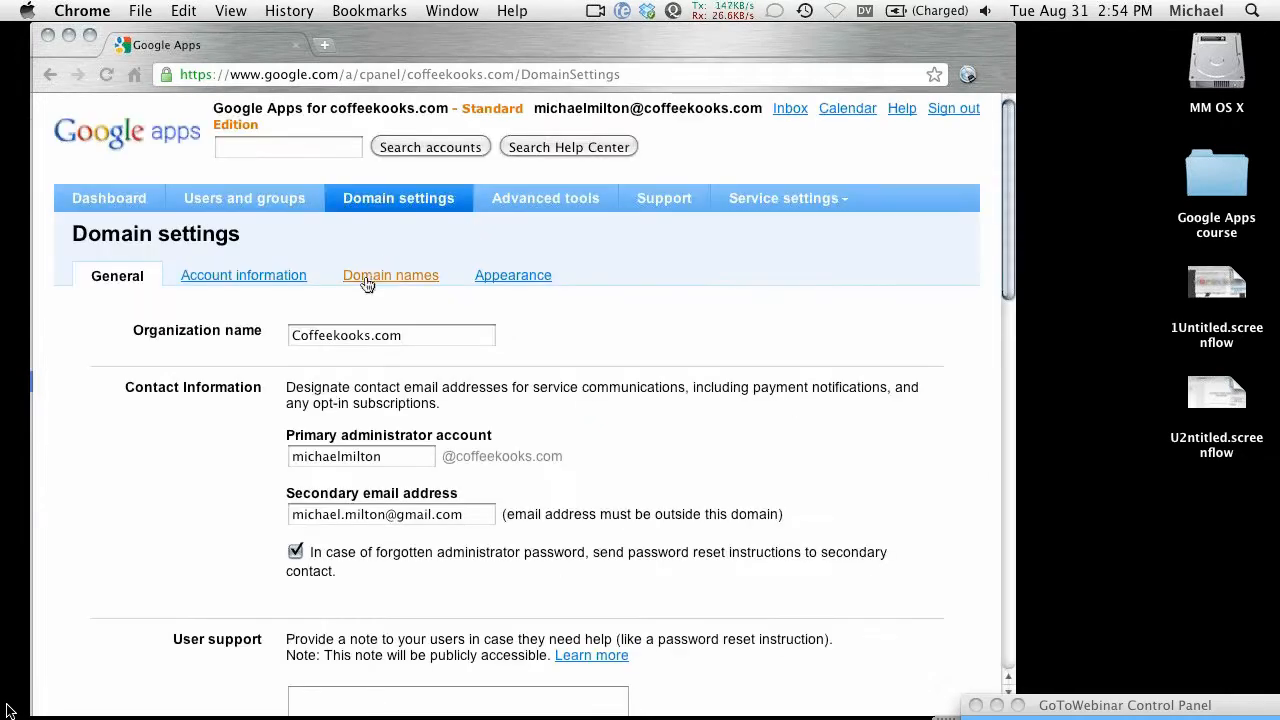
{"action": "left_click", "coordinate": [365, 282]}
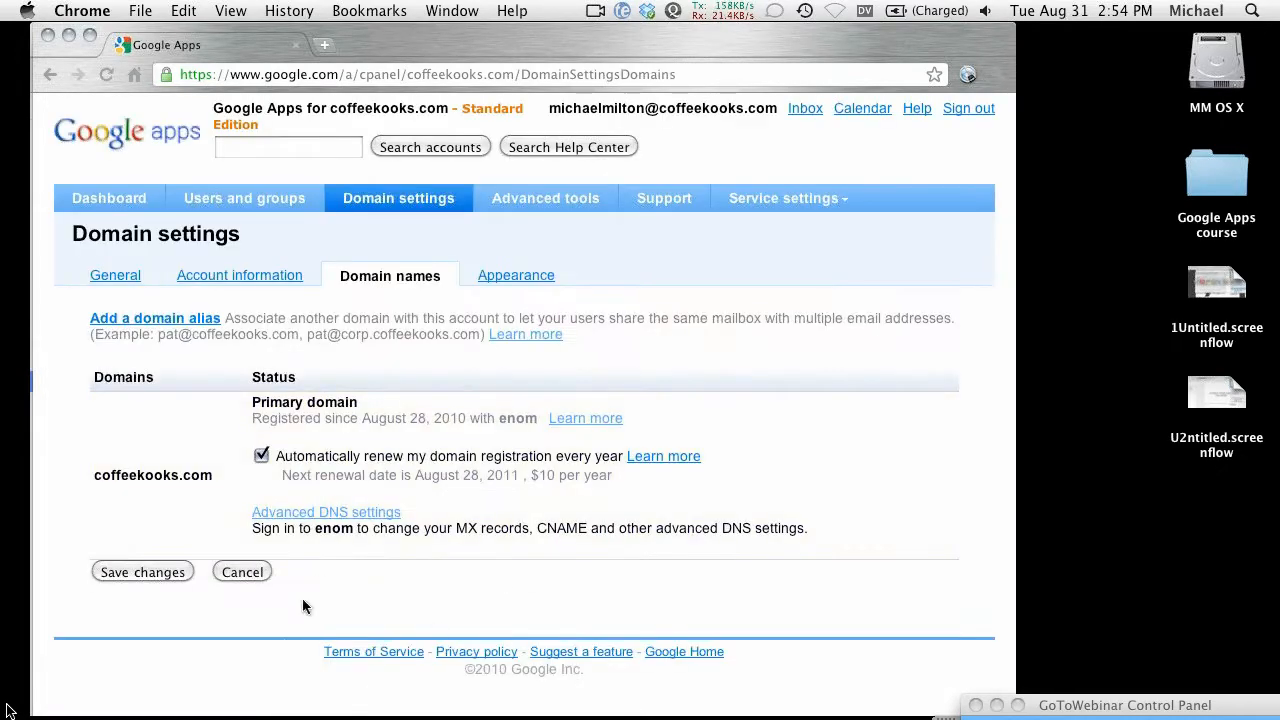
{"action": "left_click", "coordinate": [325, 514]}
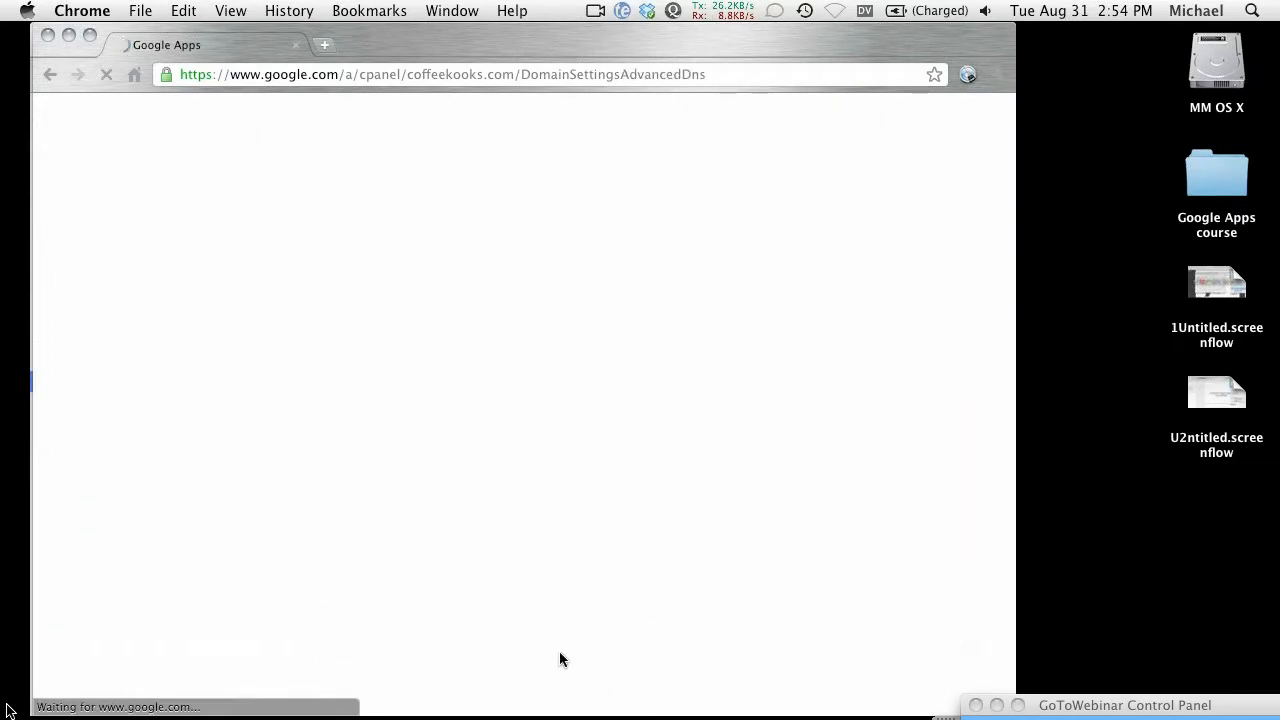
{"action": "left_click", "coordinate": [216, 550]}
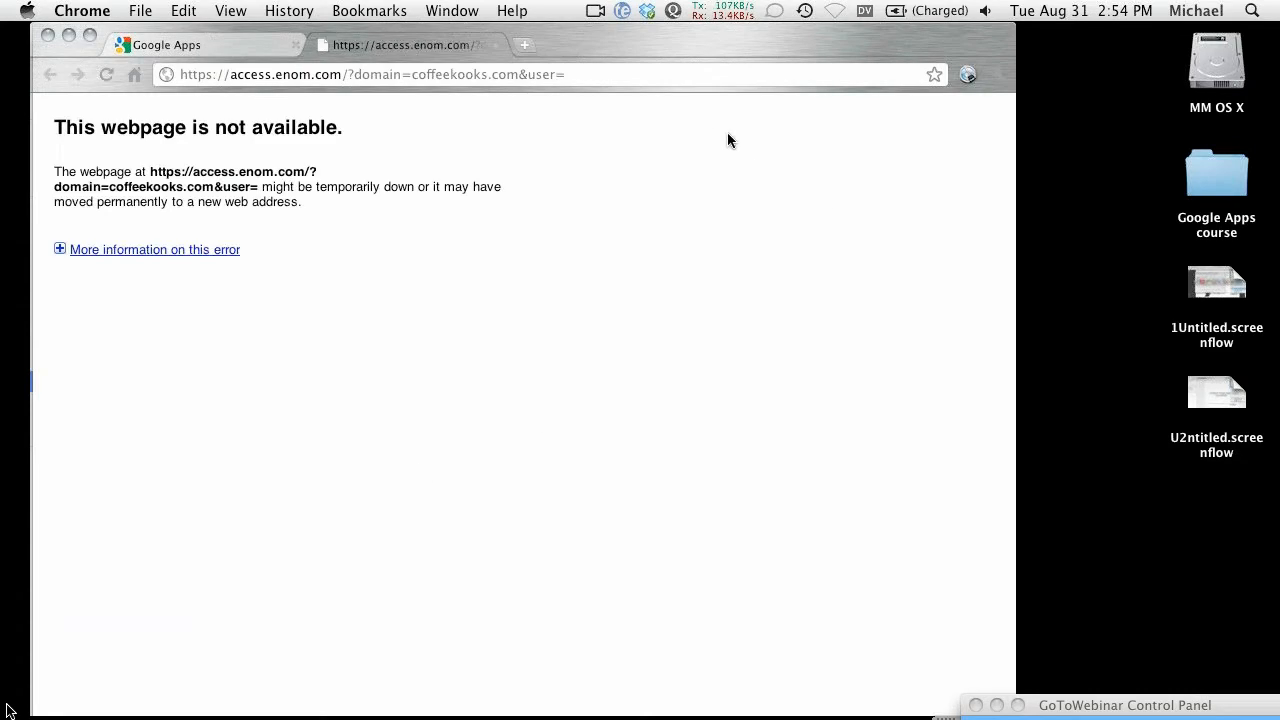
Step: Reload the DNS console page, log in to eNom with the saved login, and review the host records
{"action": "key", "text": "super+r"}
{"action": "left_click", "coordinate": [967, 82]}
{"action": "left_click", "coordinate": [935, 133]}
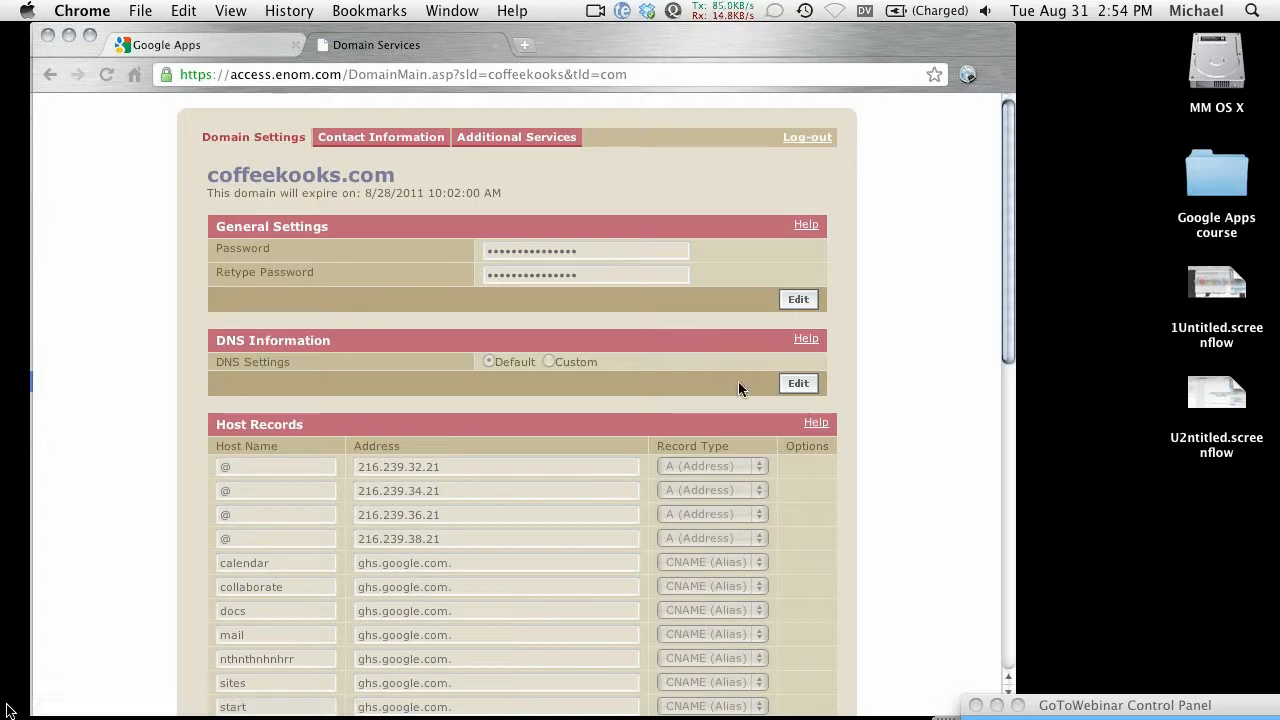
{"action": "scroll", "coordinate": [777, 523], "scroll_direction": "down", "scroll_amount": 3}
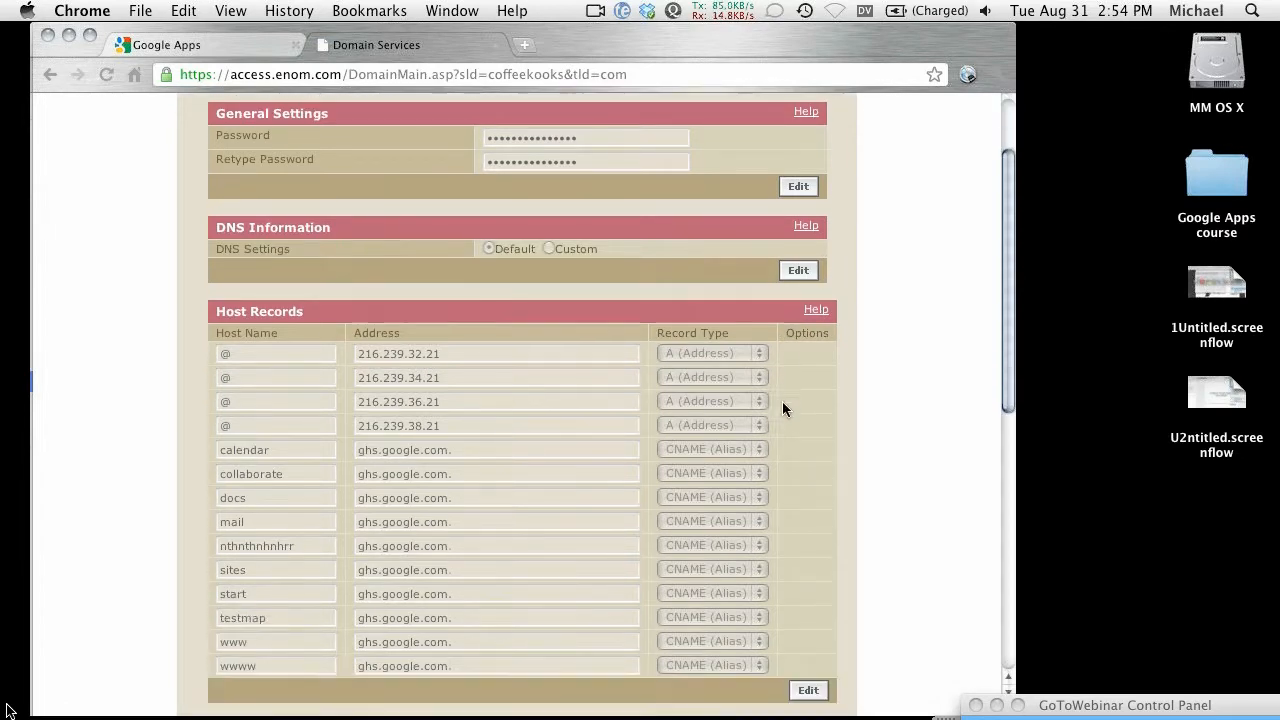
{"action": "scroll", "coordinate": [784, 419], "scroll_direction": "up", "scroll_amount": 1}
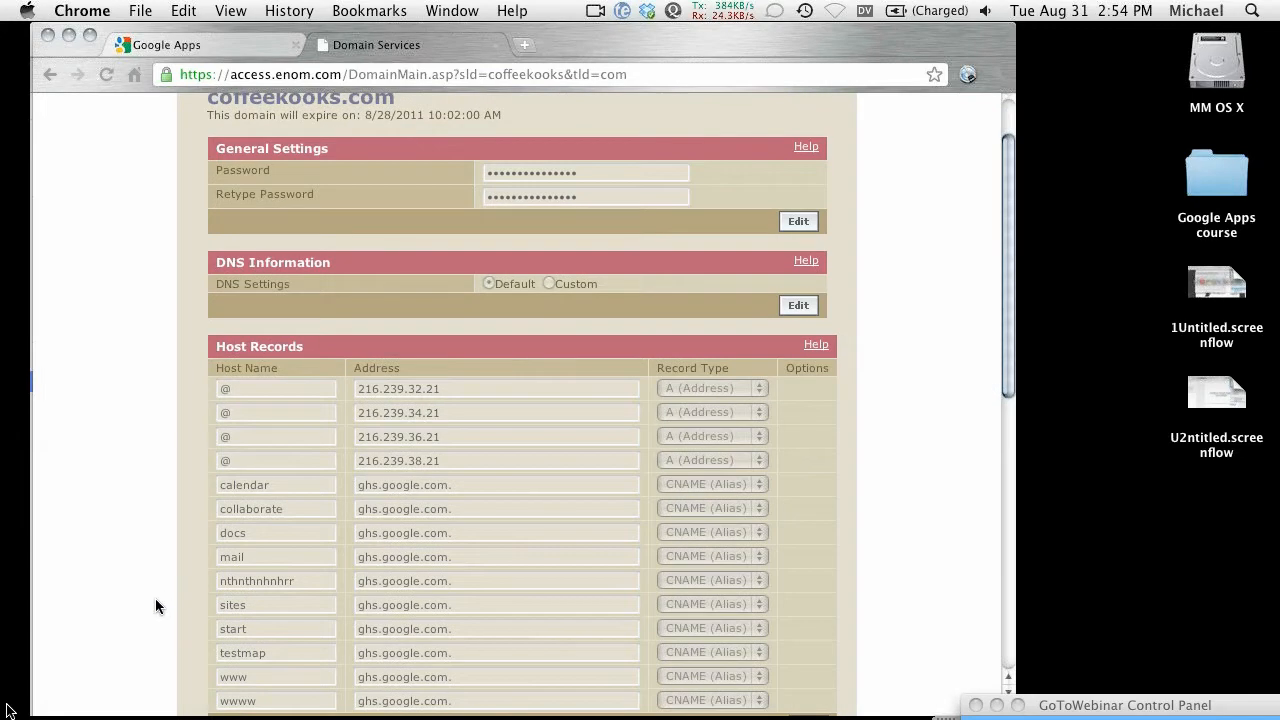
{"action": "scroll", "coordinate": [155, 598], "scroll_direction": "down", "scroll_amount": 1}
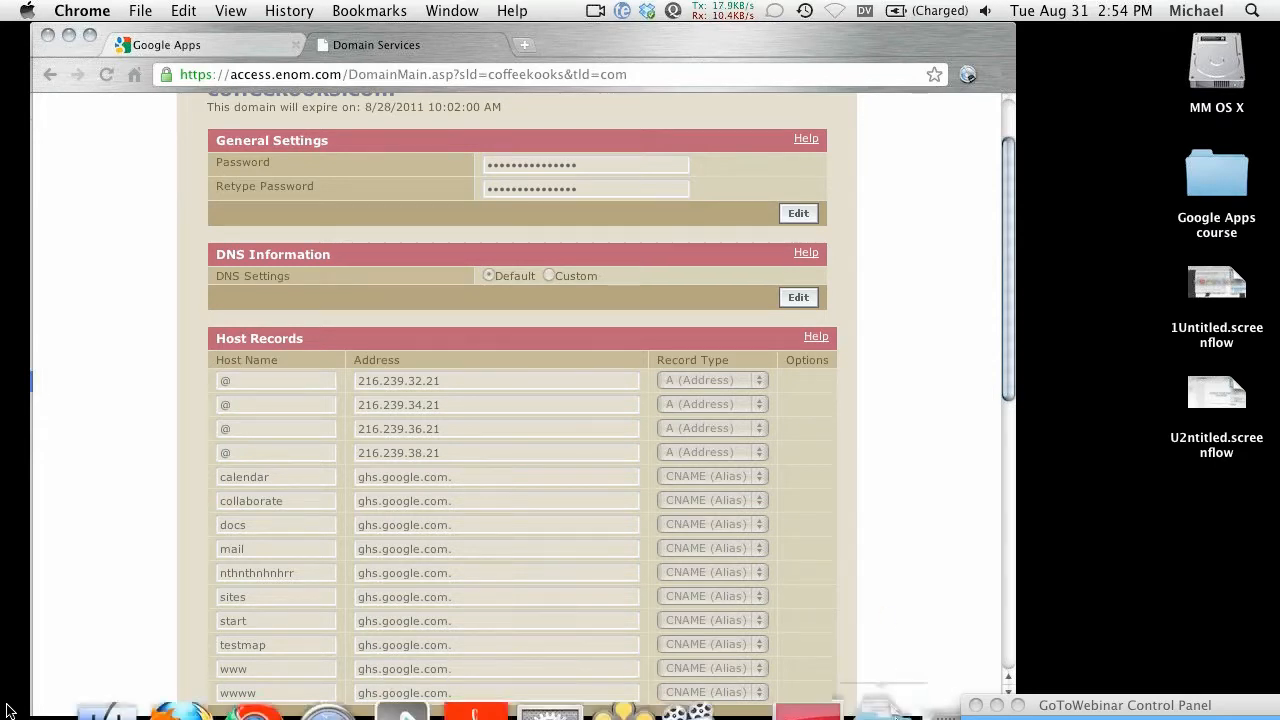
Step: Restore the Total DNS Control window and review the other domain's A and CNAME records
{"action": "left_click", "coordinate": [1035, 683]}
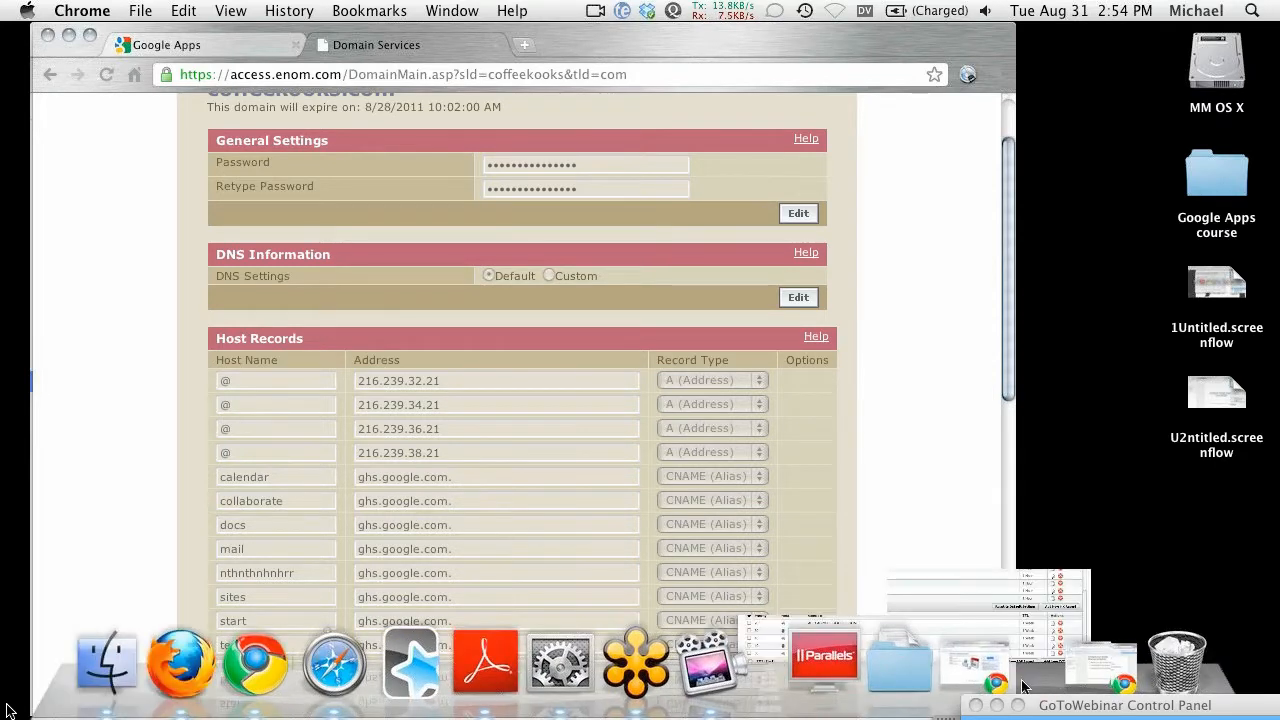
{"action": "scroll", "coordinate": [364, 472], "scroll_direction": "up", "scroll_amount": 4}
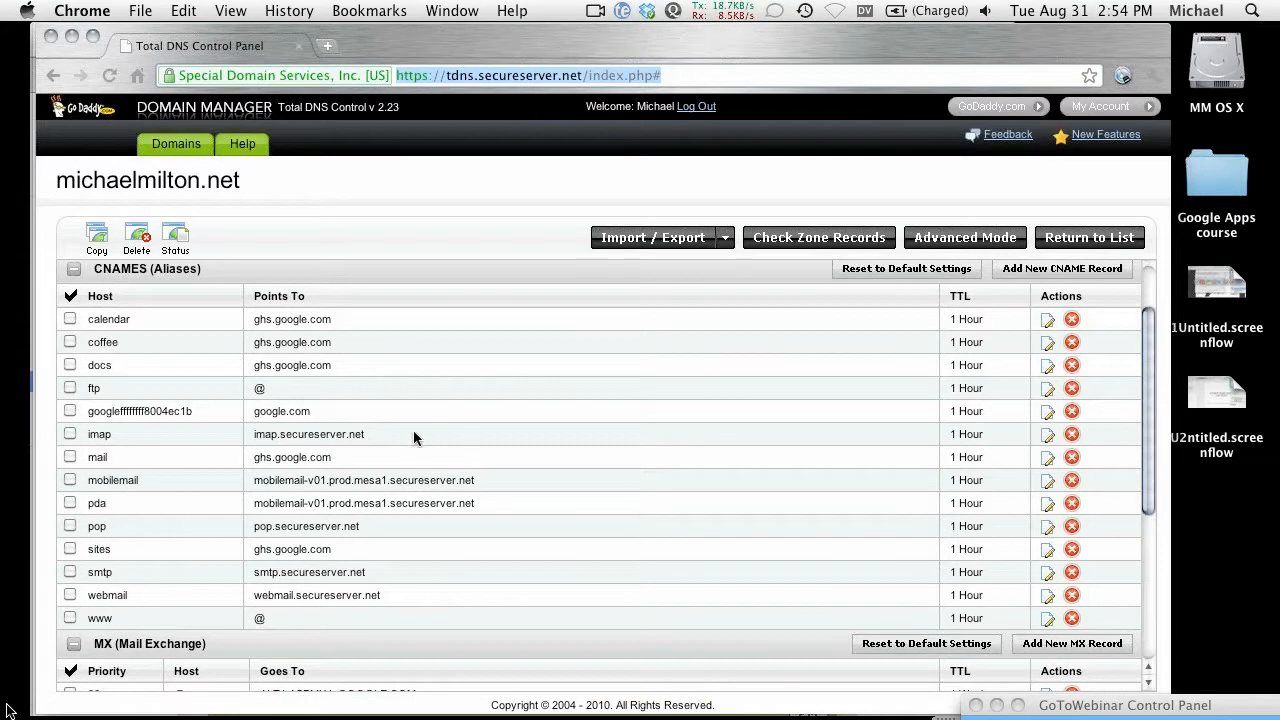
{"action": "scroll", "coordinate": [413, 470], "scroll_direction": "up", "scroll_amount": 3}
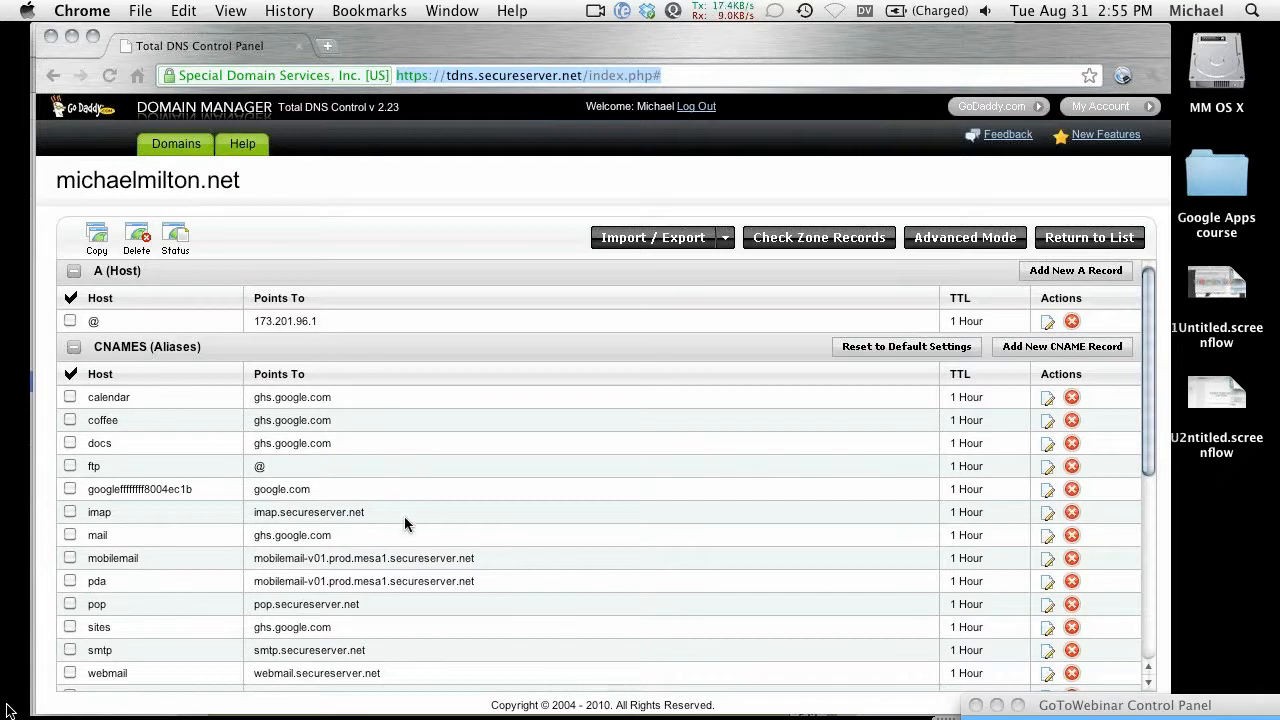
{"action": "scroll", "coordinate": [400, 495], "scroll_direction": "down", "scroll_amount": 2}
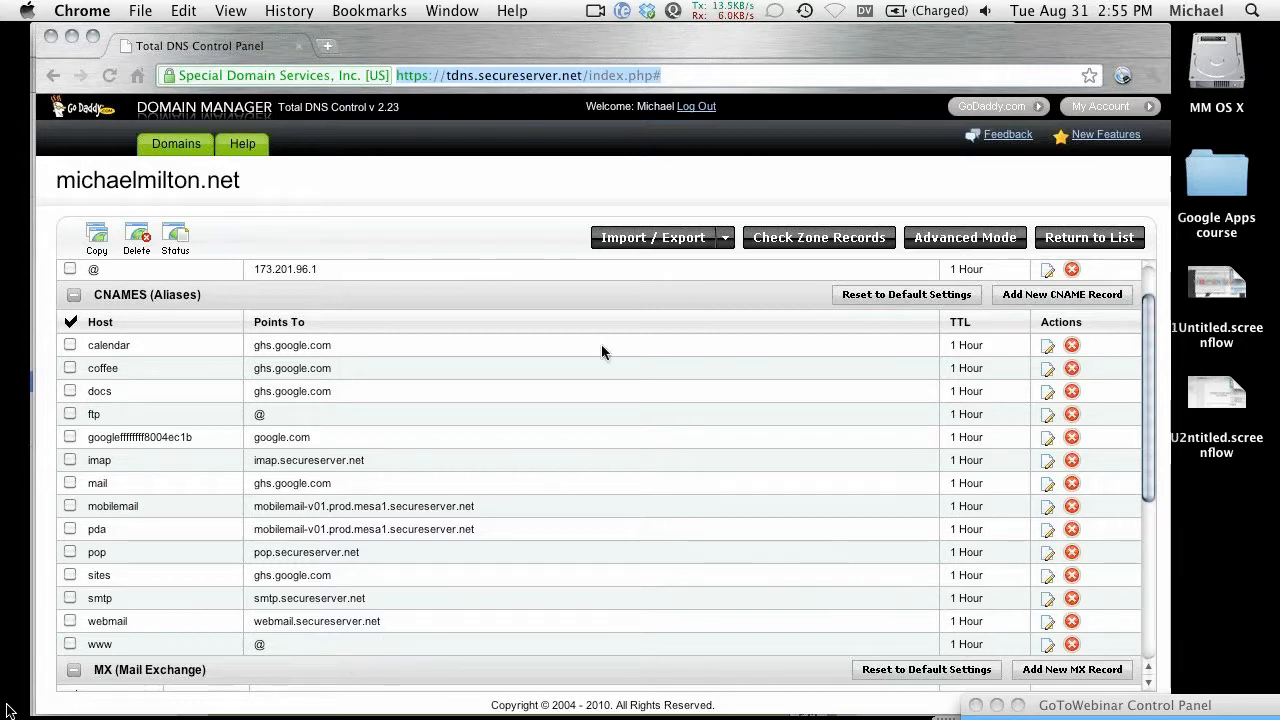
{"action": "key", "text": "super+grave"}
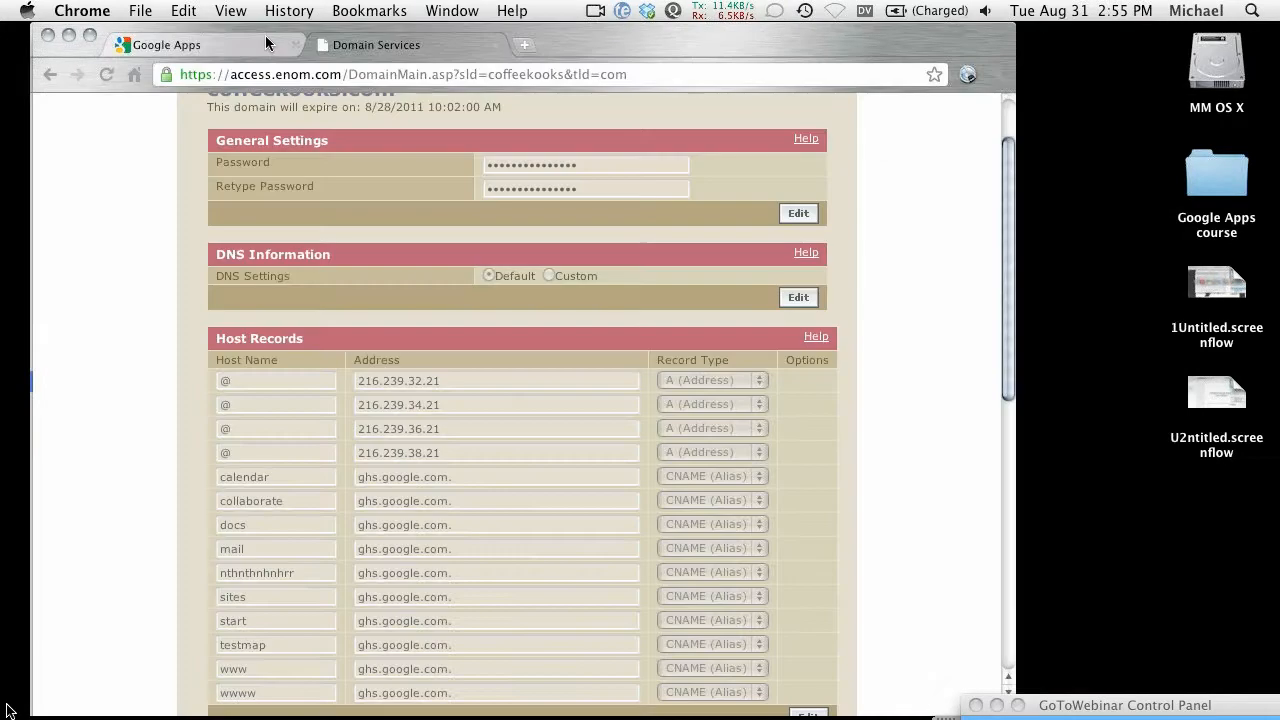
Step: Close the Advanced DNS settings tab in the eNom window and return to the collaborate site's settings
{"action": "left_click", "coordinate": [265, 37]}
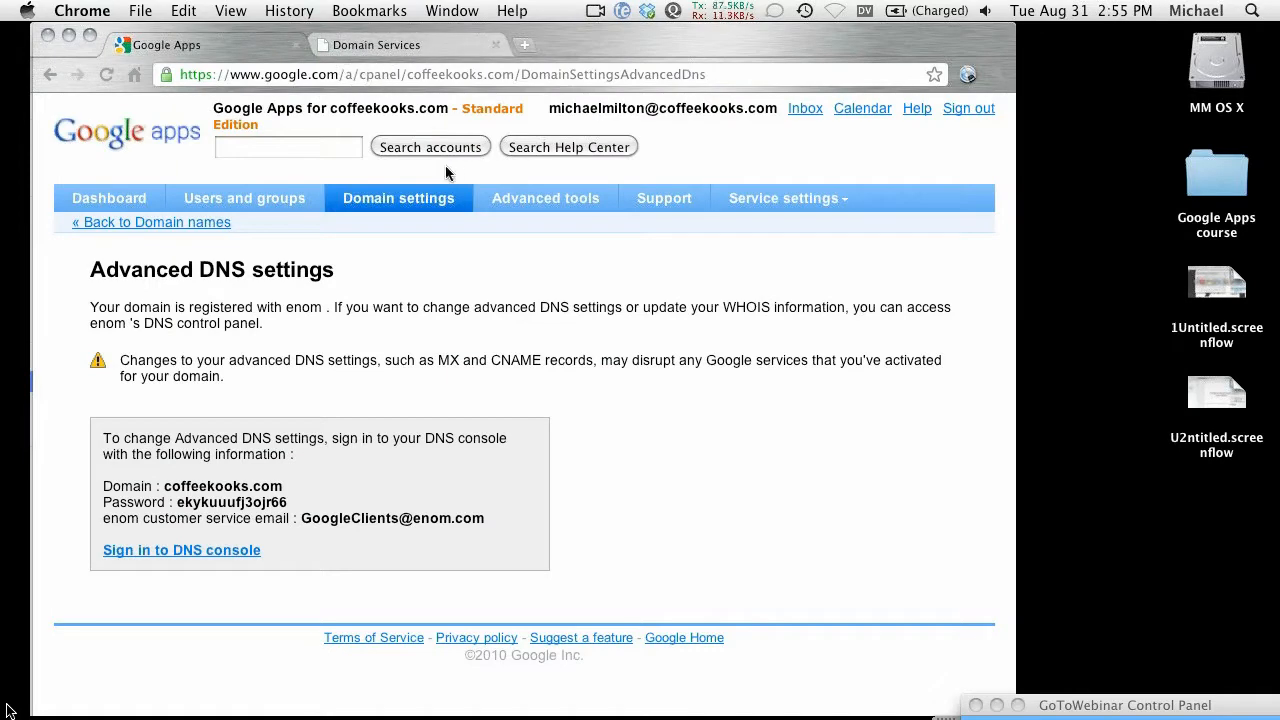
{"action": "key", "text": "super+w"}
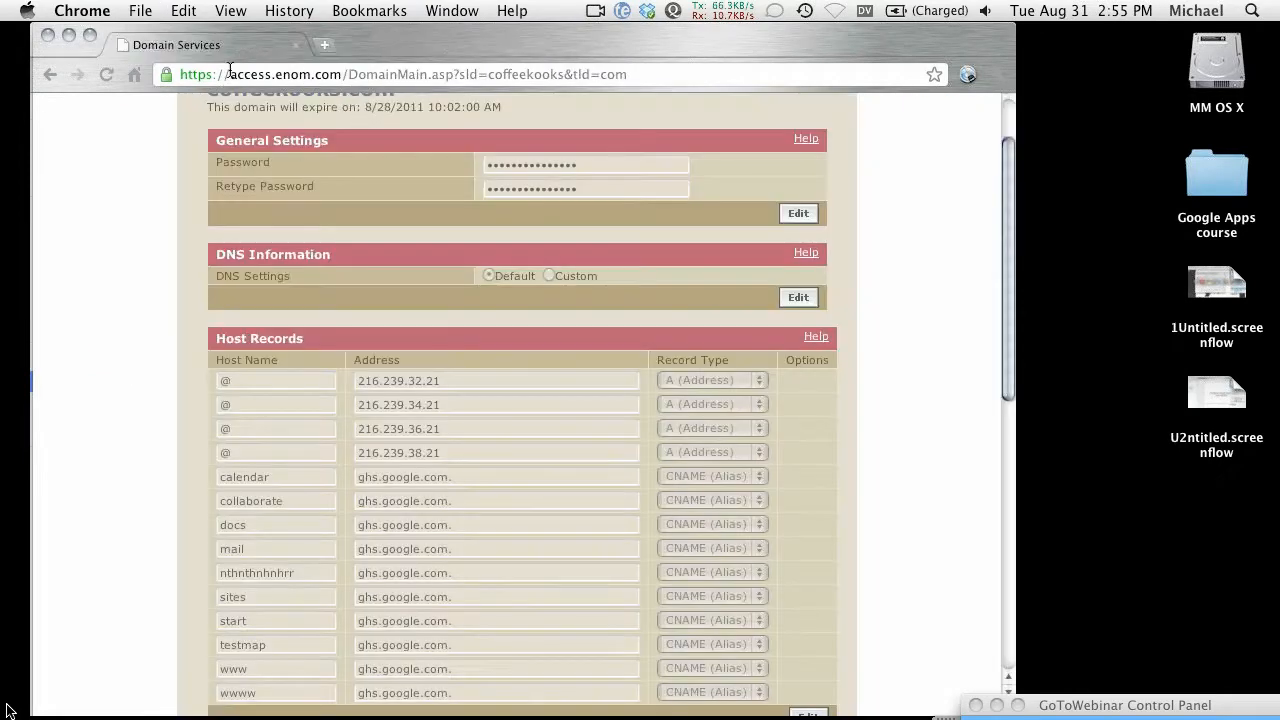
{"action": "key", "text": "super+shift+t"}
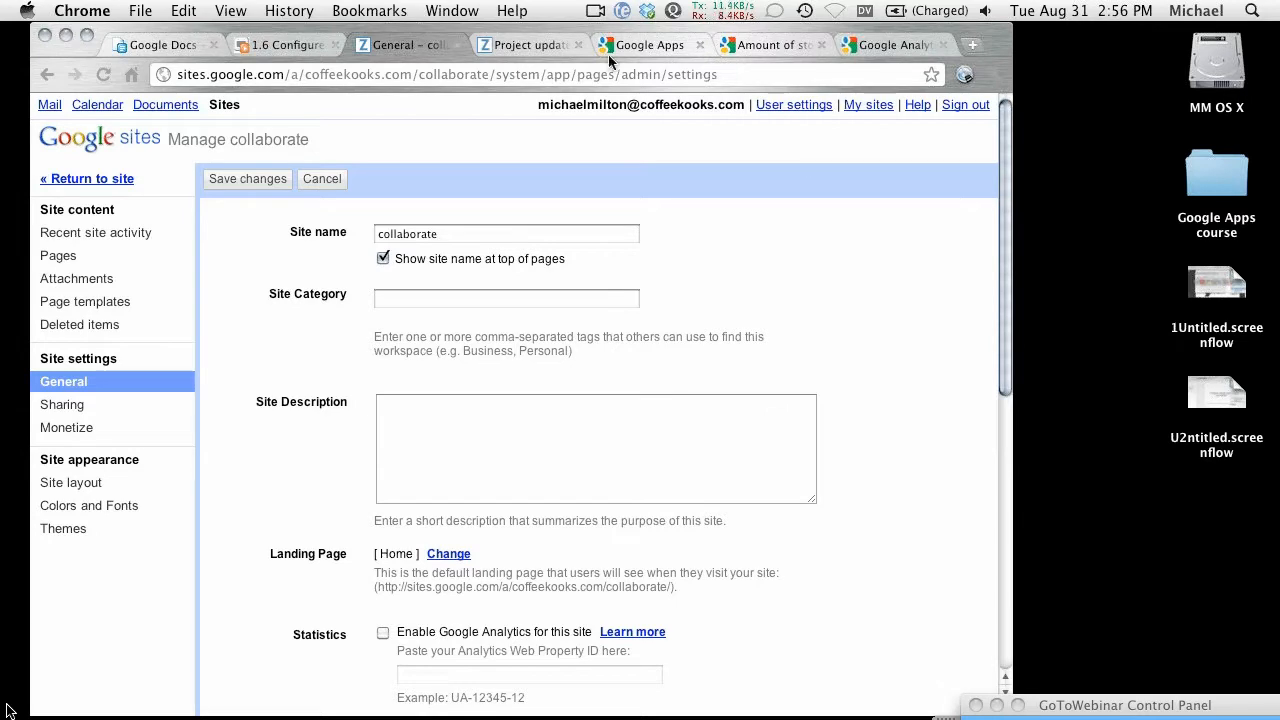
Step: Return to the site's General settings and load the coffeekooks.com Google Apps page in a new tab
{"action": "left_click", "coordinate": [520, 46]}
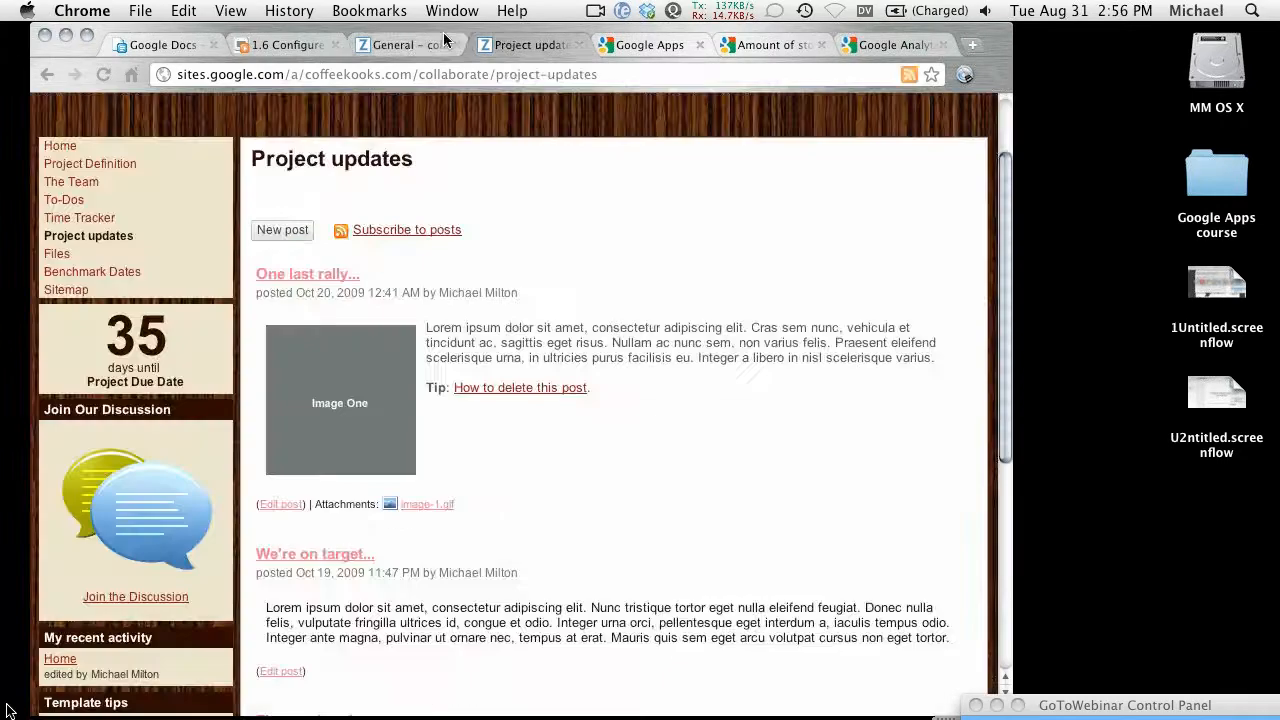
{"action": "left_click", "coordinate": [445, 40]}
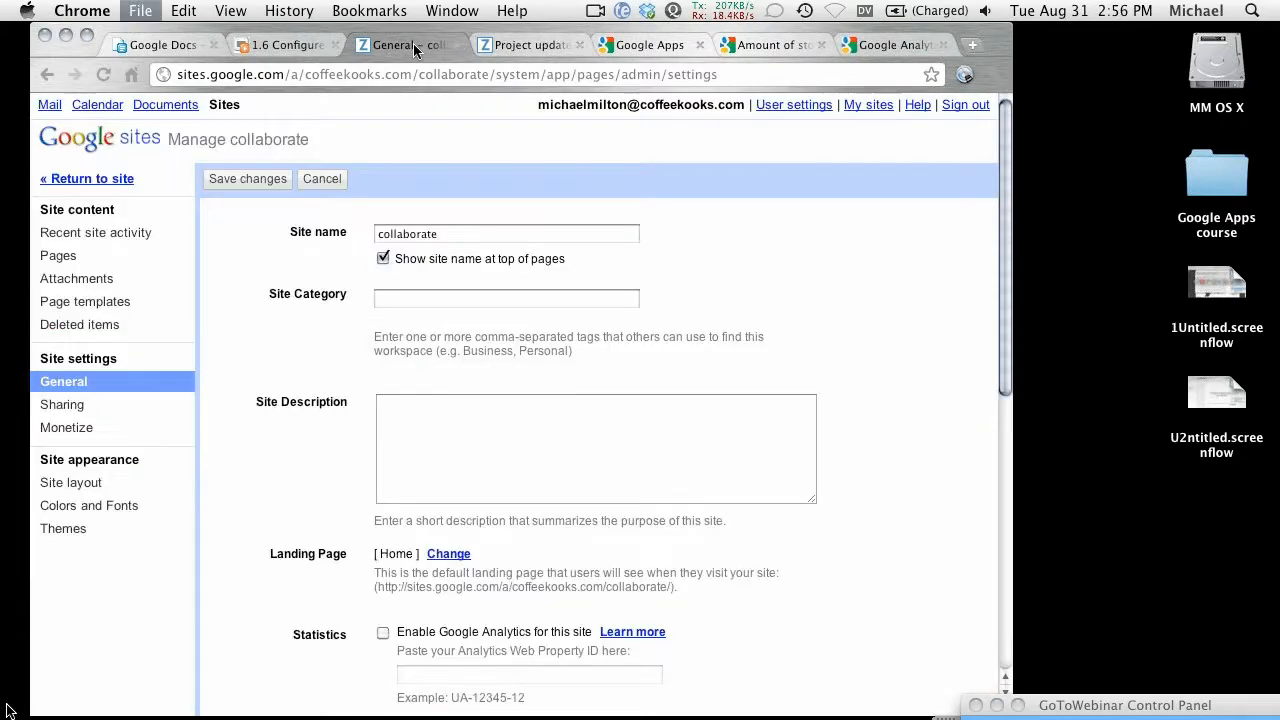
{"action": "key", "text": "super+t"}
{"action": "type", "text": "www"}
{"action": "key", "text": "Return"}
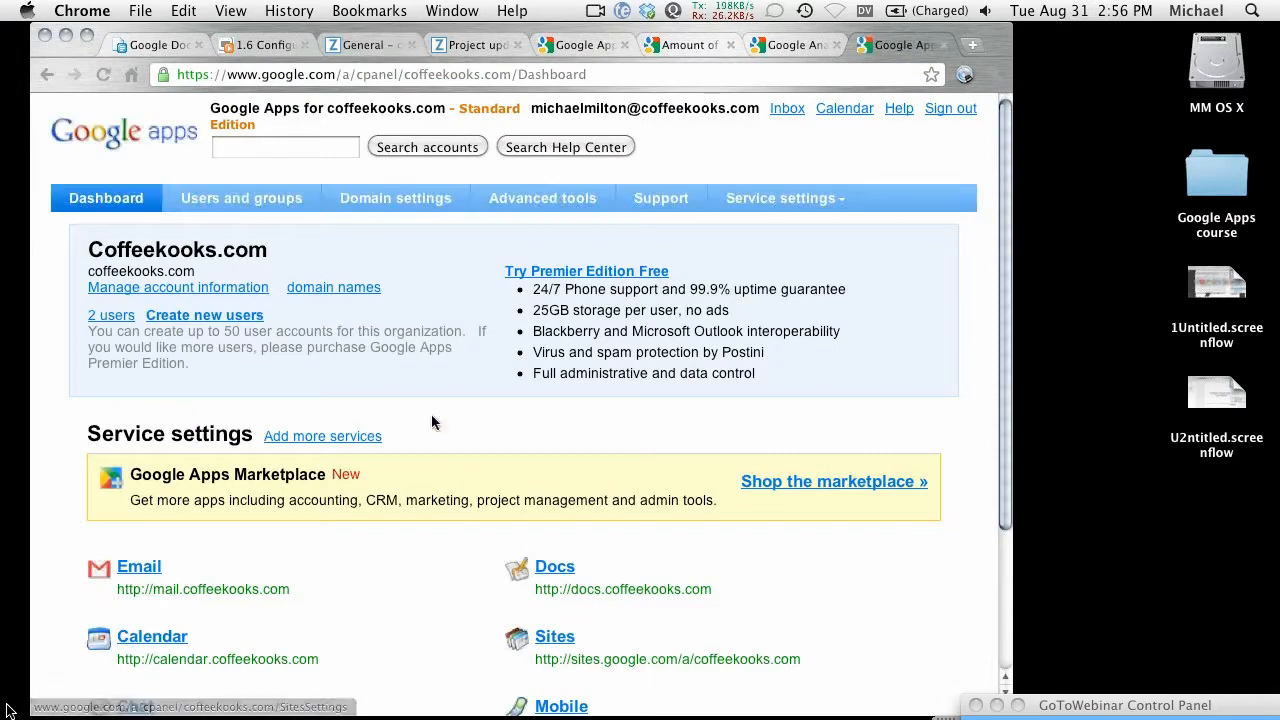
Step: Open the Sites service's Change URL page and go back, keeping the default sites.google.com address
{"action": "left_click", "coordinate": [553, 638]}
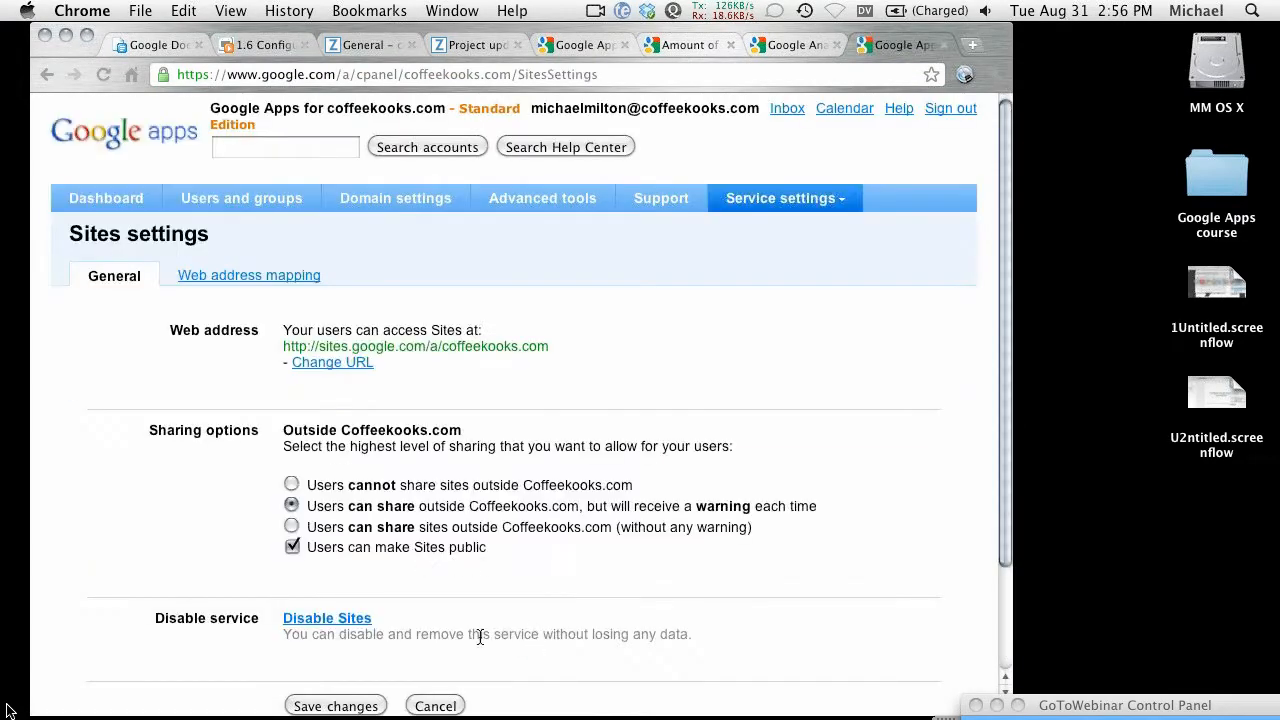
{"action": "scroll", "coordinate": [484, 628], "scroll_direction": "down", "scroll_amount": 3}
{"action": "left_click", "coordinate": [327, 278]}
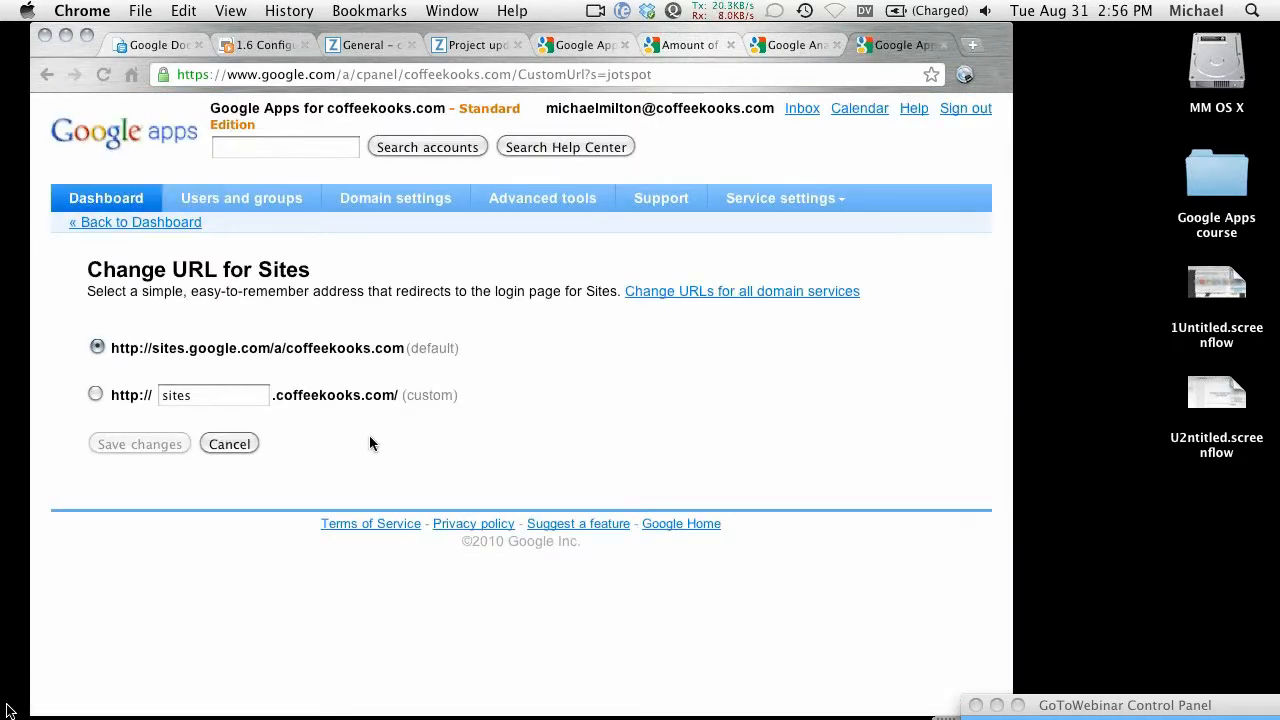
{"action": "left_click", "coordinate": [46, 75]}
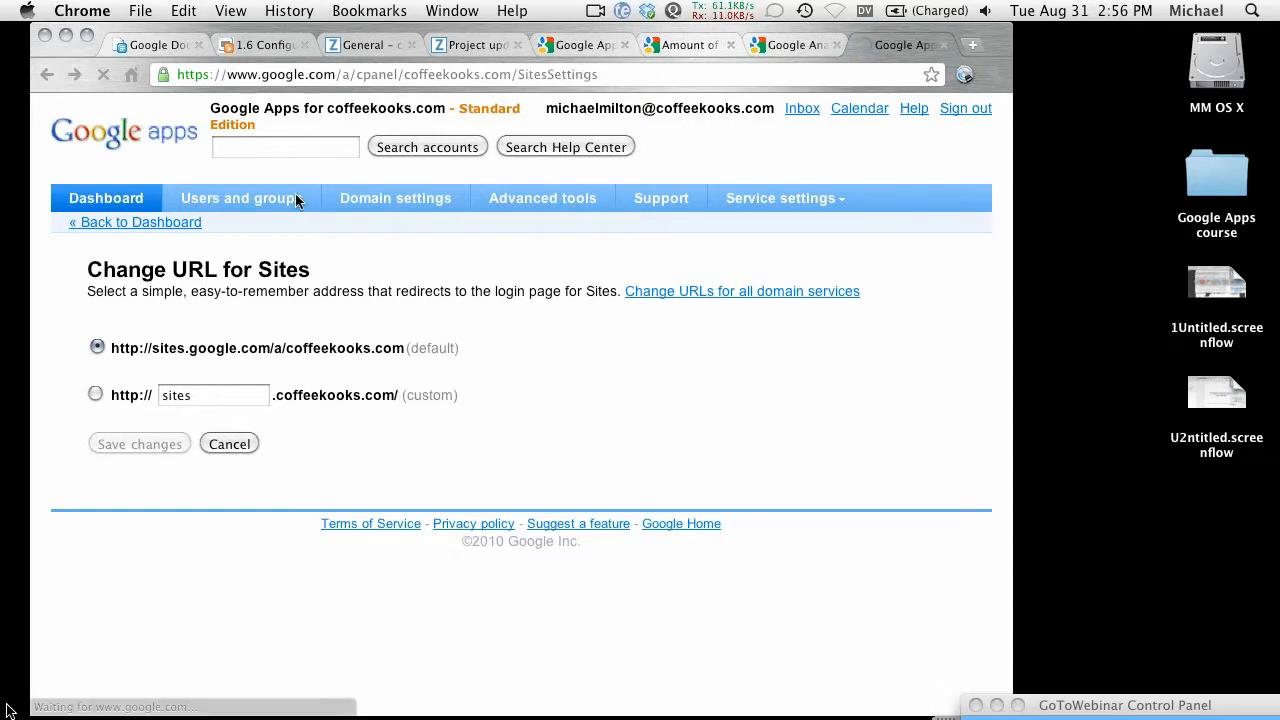
{"action": "left_click", "coordinate": [227, 189]}
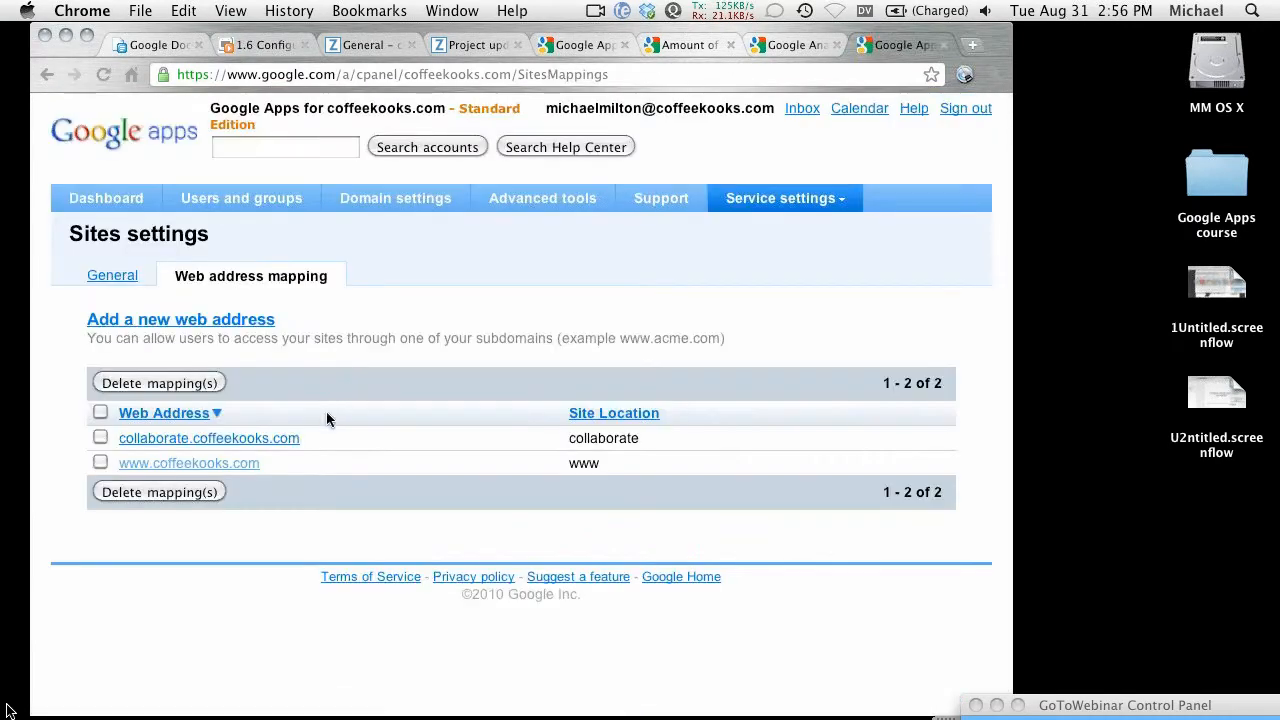
{"action": "left_click", "coordinate": [100, 462]}
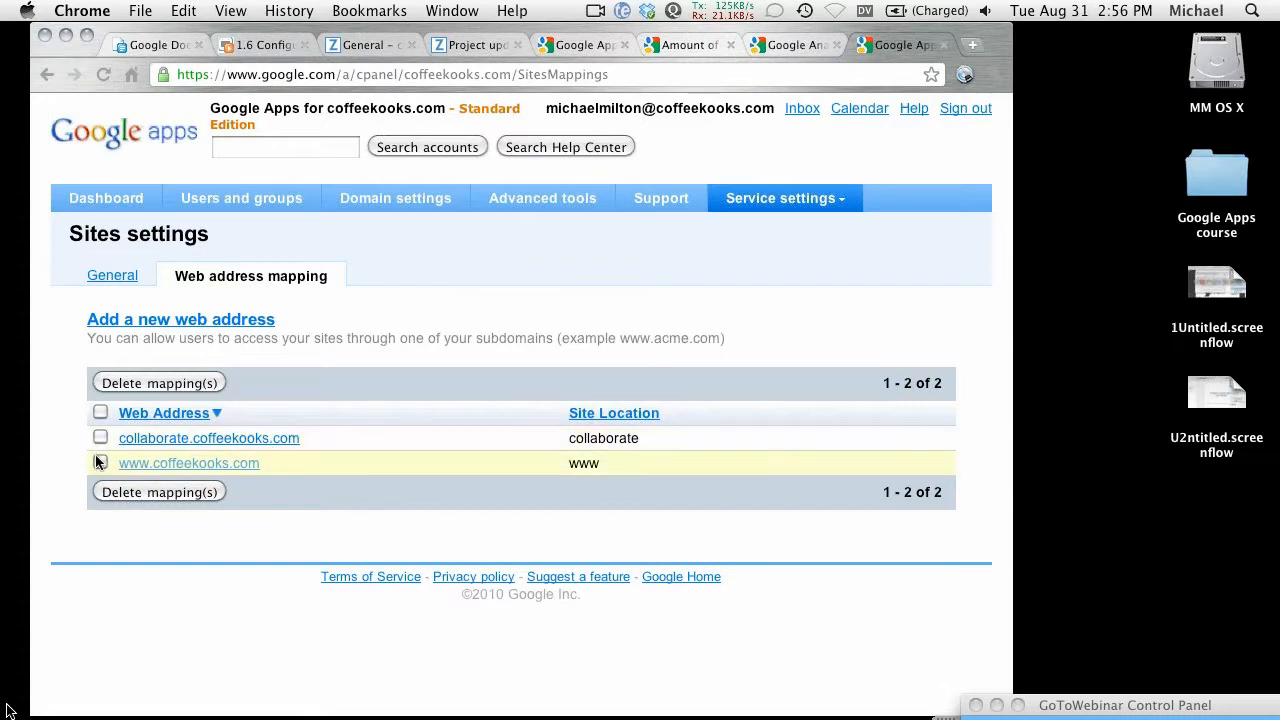
{"action": "left_click", "coordinate": [126, 497]}
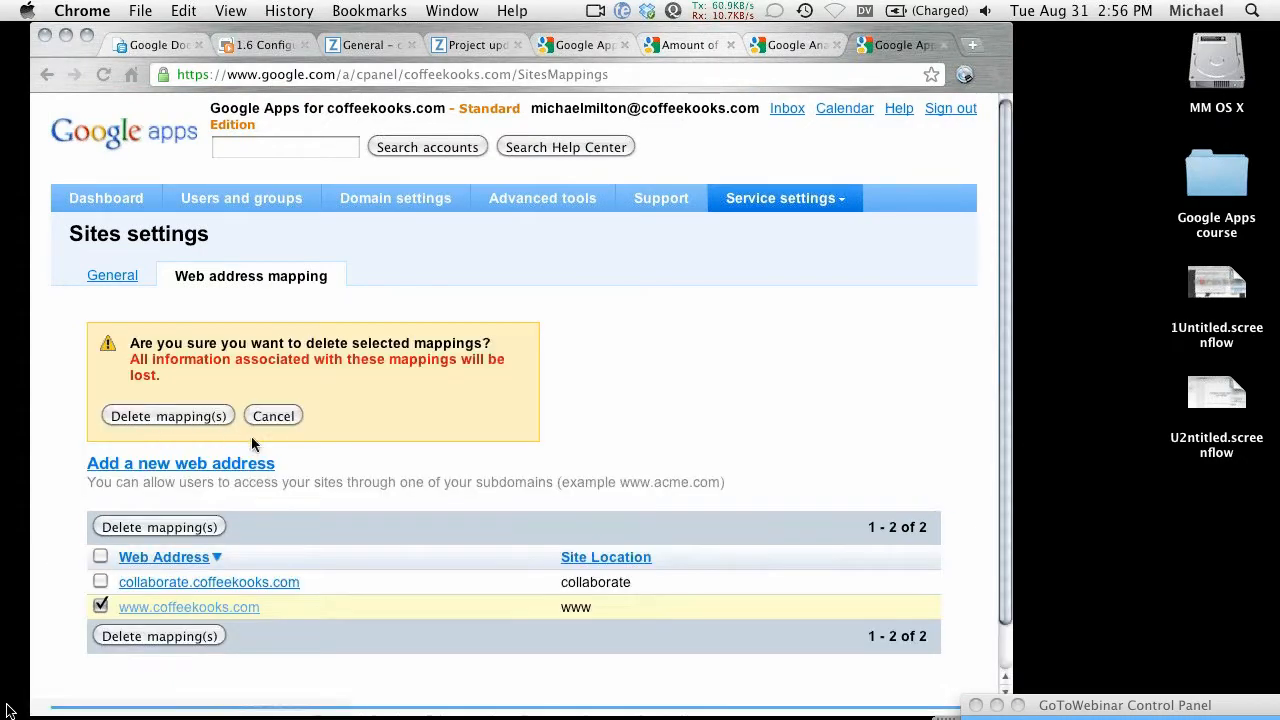
{"action": "left_click", "coordinate": [192, 416]}
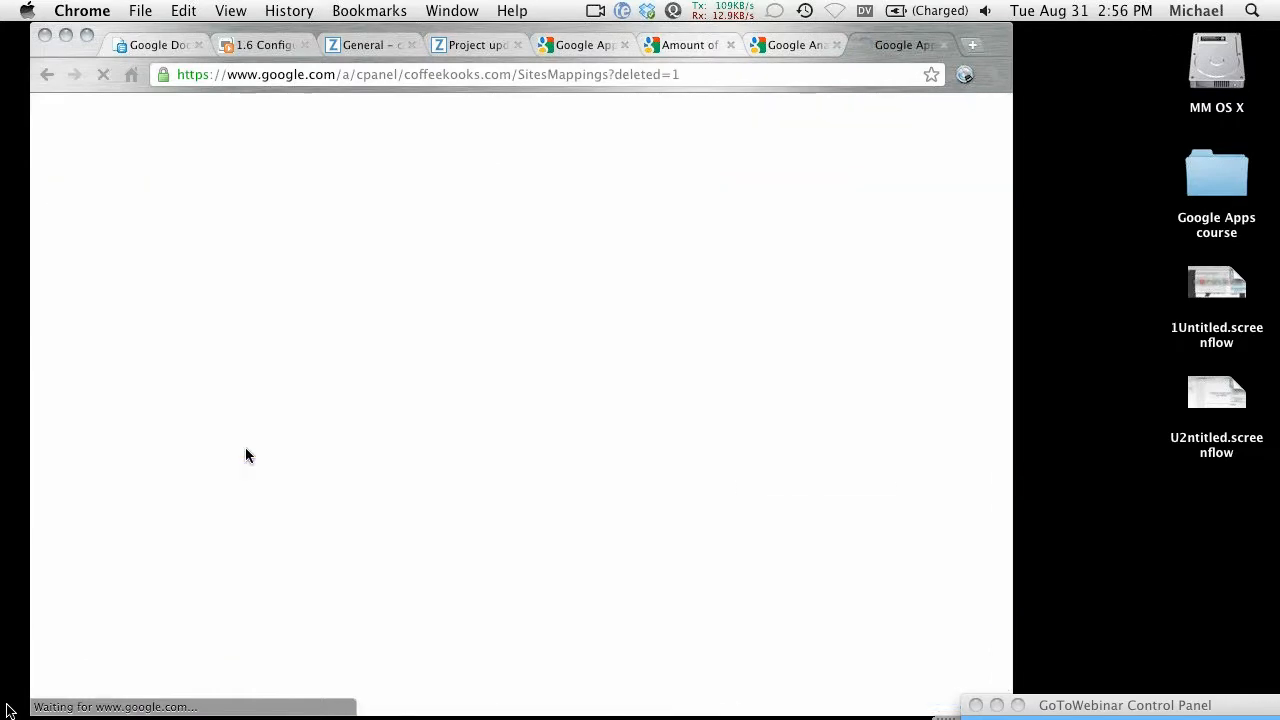
Step: Add a web address mapping sending www to site location 'collaborate'
{"action": "left_click", "coordinate": [176, 320]}
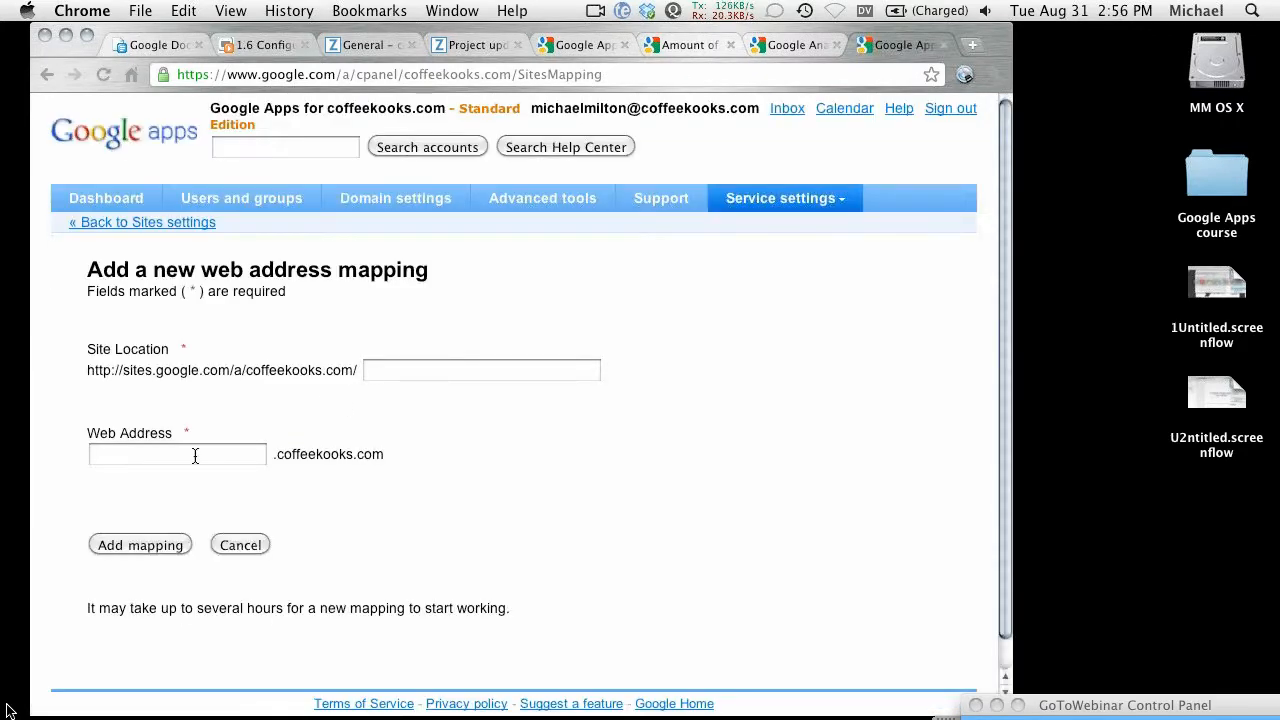
{"action": "left_click", "coordinate": [402, 372]}
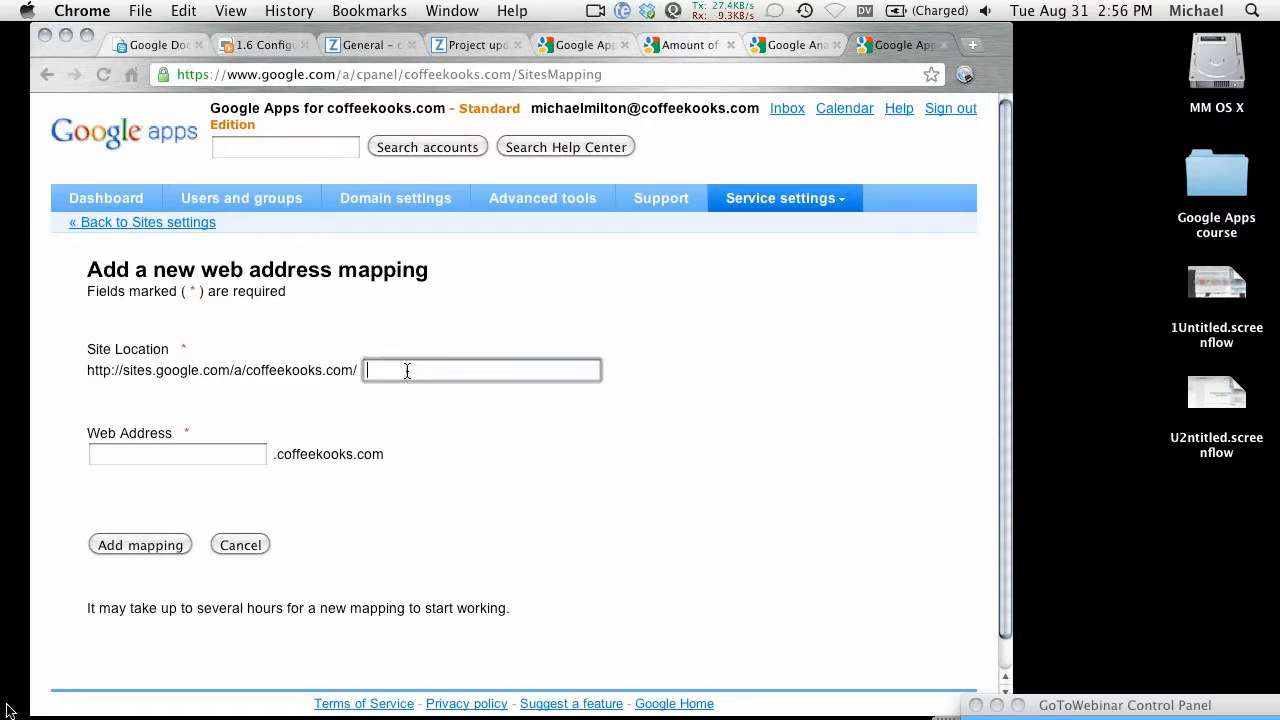
{"action": "left_click", "coordinate": [192, 458]}
{"action": "type", "text": "www"}
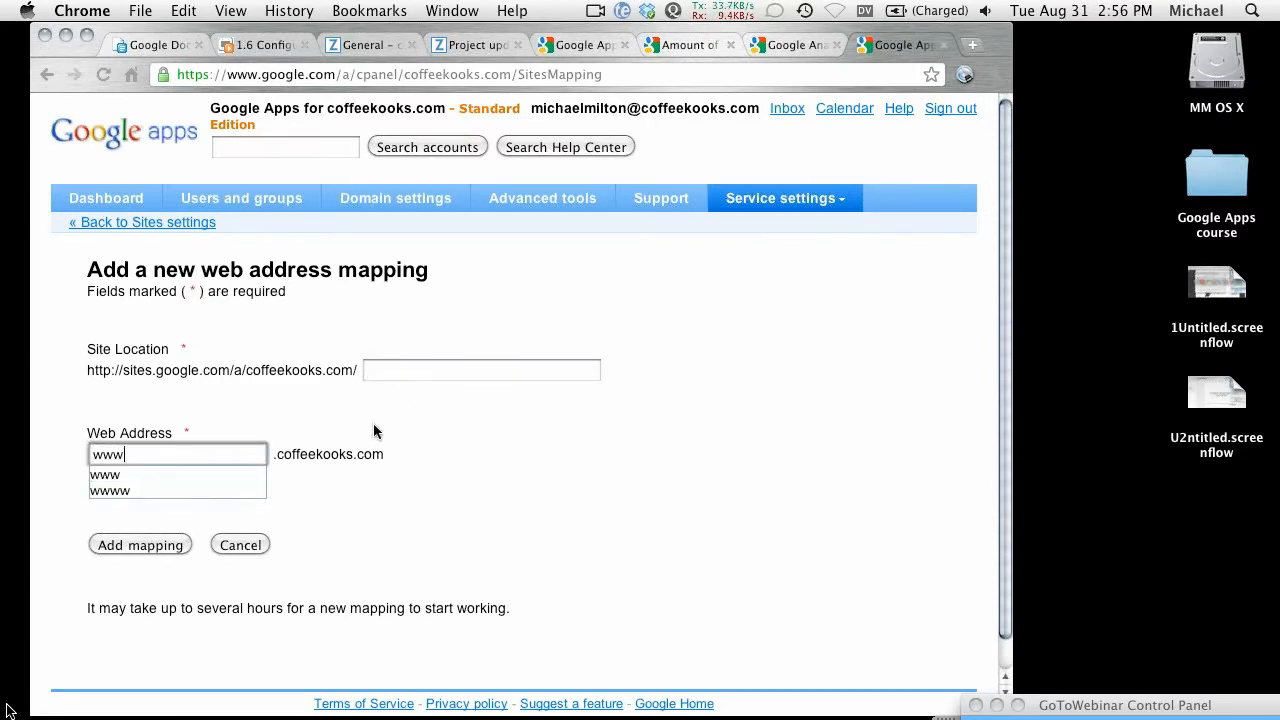
{"action": "left_click", "coordinate": [407, 368]}
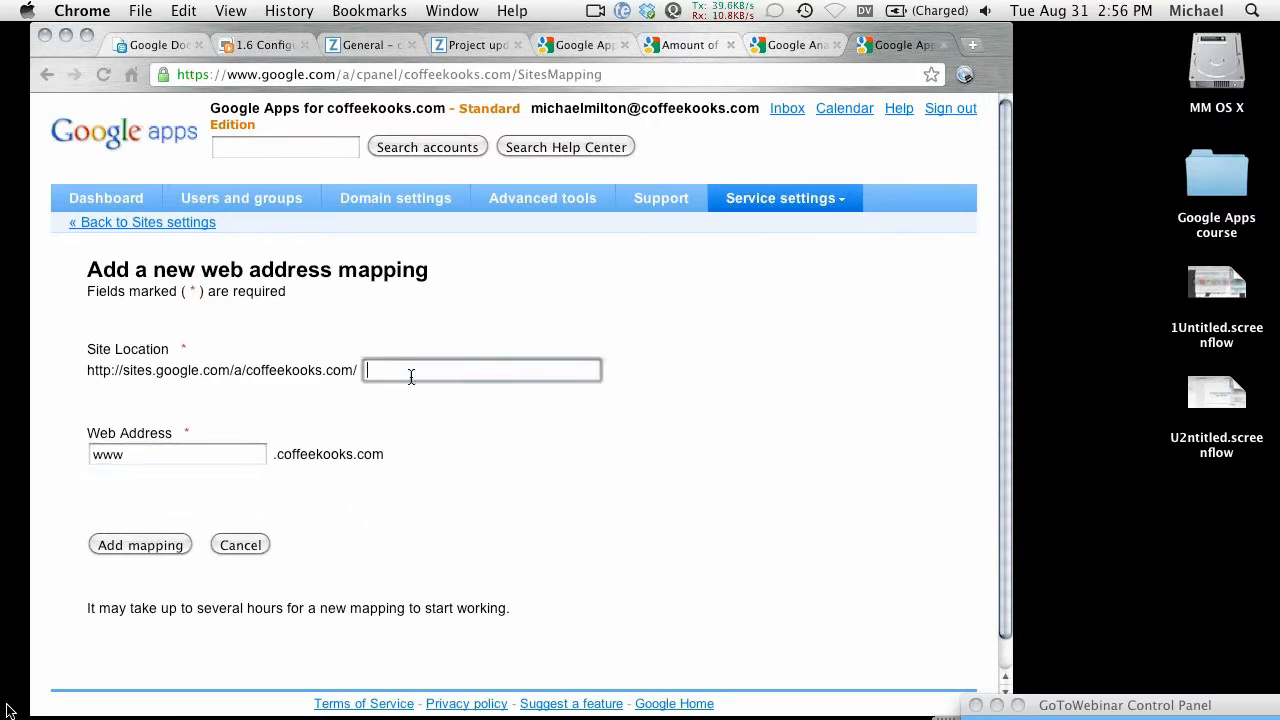
{"action": "type", "text": "c"}
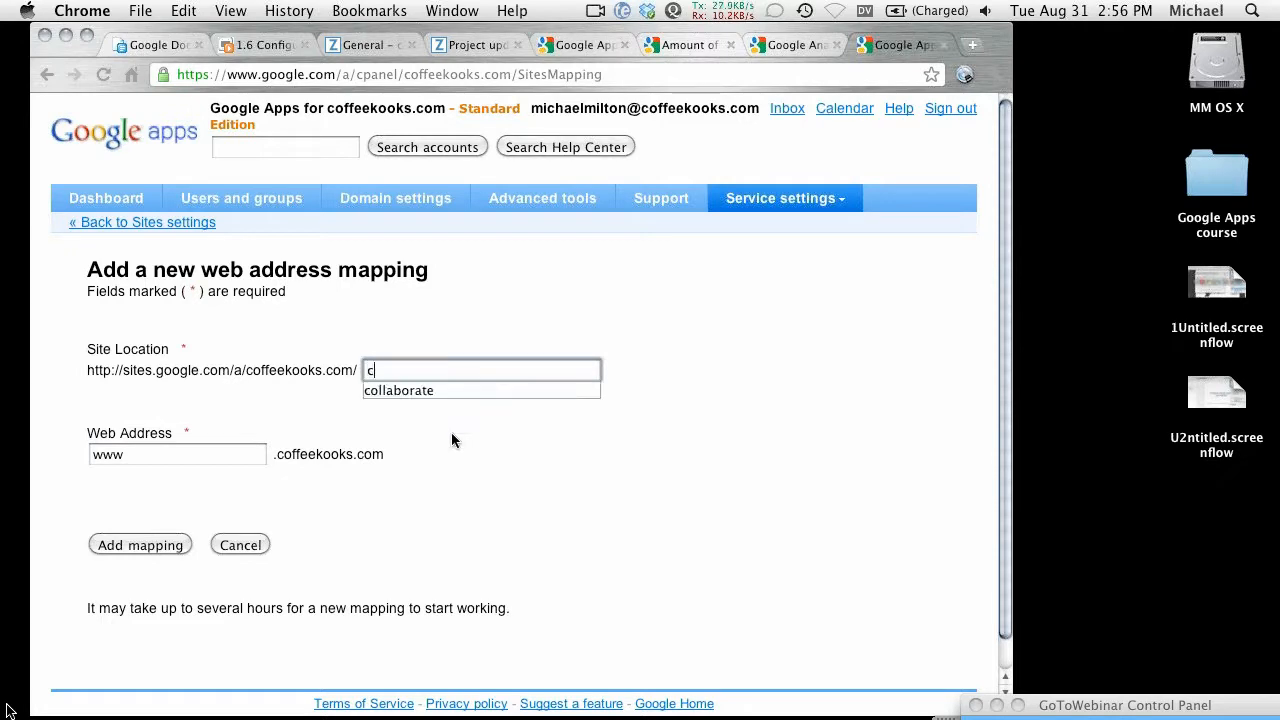
{"action": "type", "text": "ollaborate"}
{"action": "left_click", "coordinate": [130, 550]}
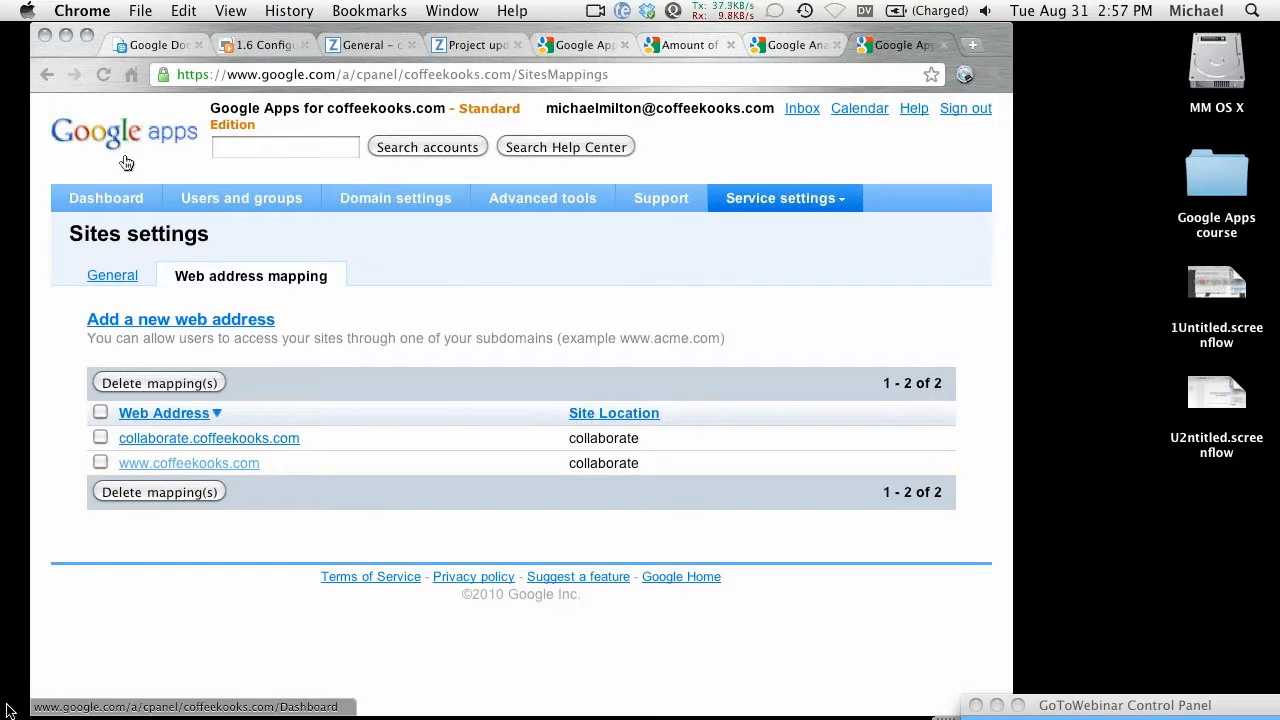
Step: Recheck the Sites web address mappings via Dashboard > Sites, then go to the Google Analytics tab
{"action": "left_click", "coordinate": [109, 198]}
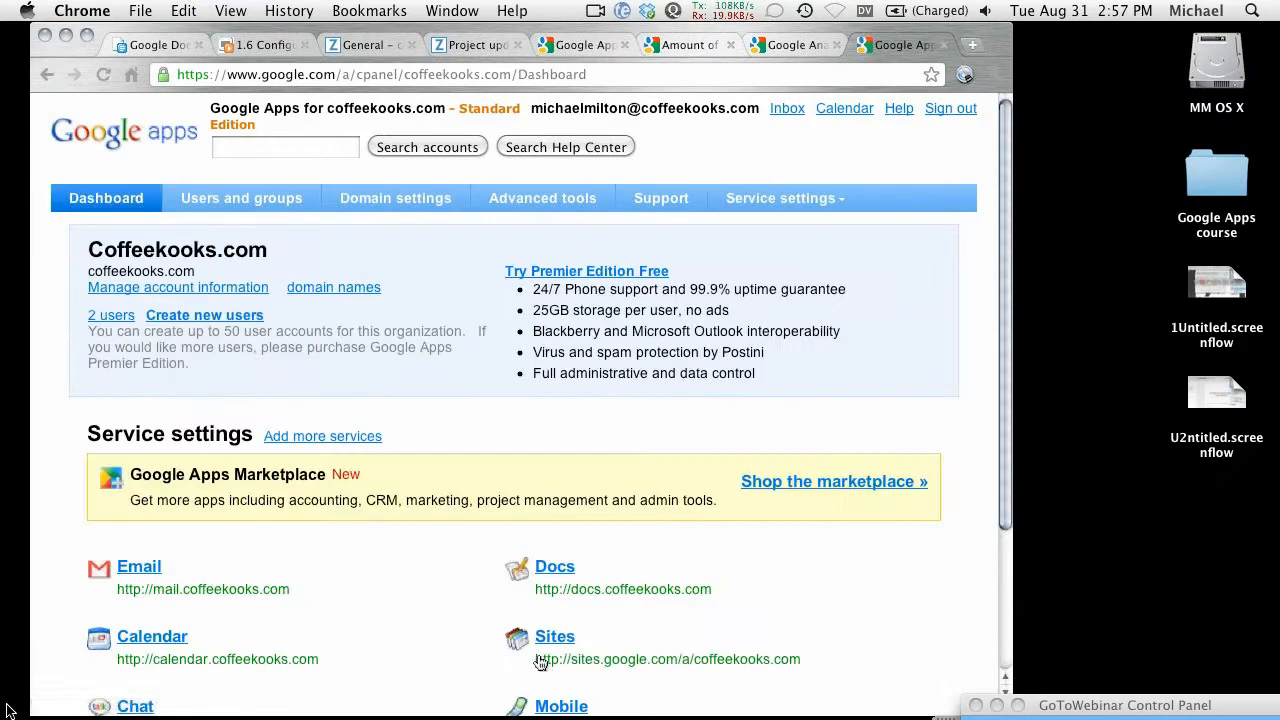
{"action": "left_click", "coordinate": [552, 640]}
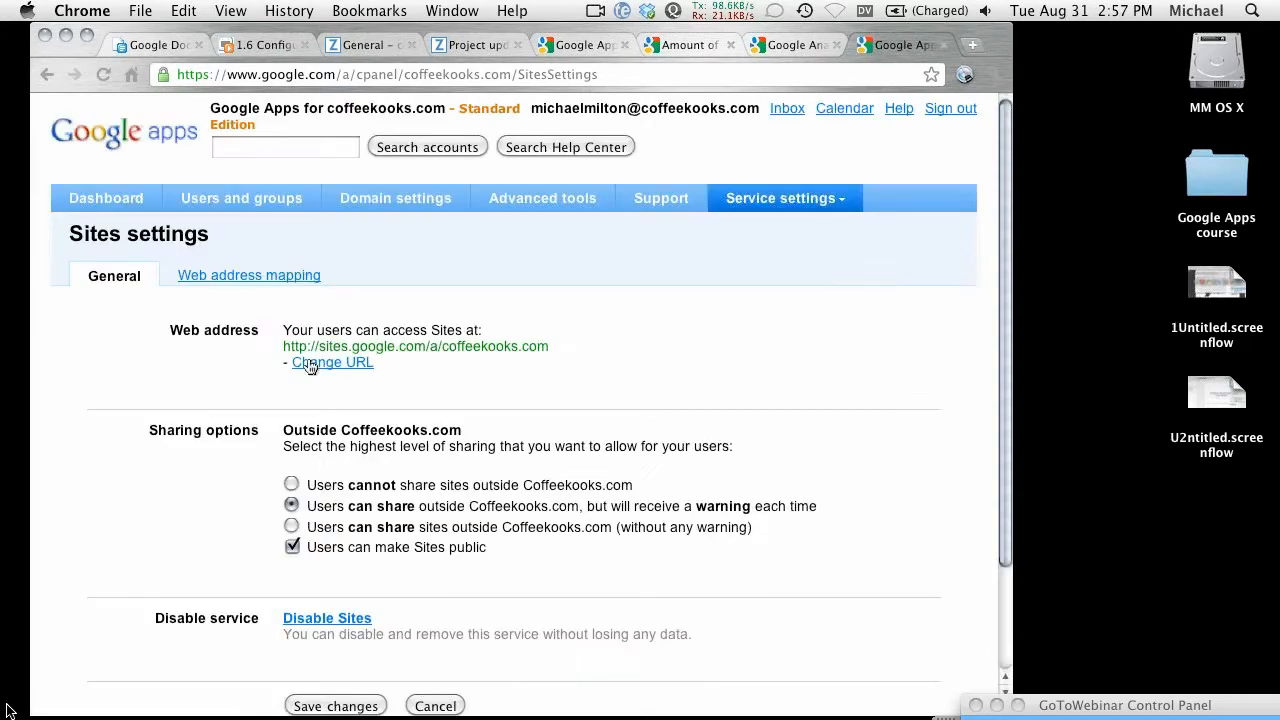
{"action": "left_click", "coordinate": [222, 274]}
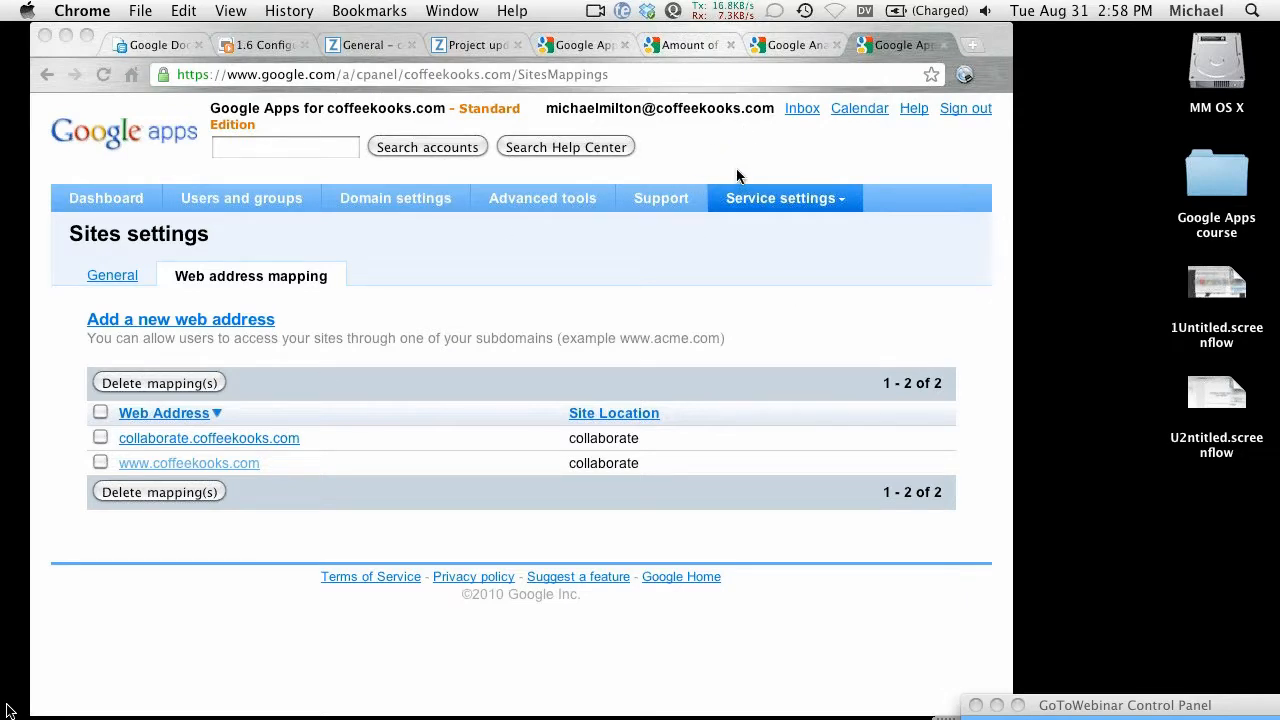
{"action": "left_click", "coordinate": [769, 48]}
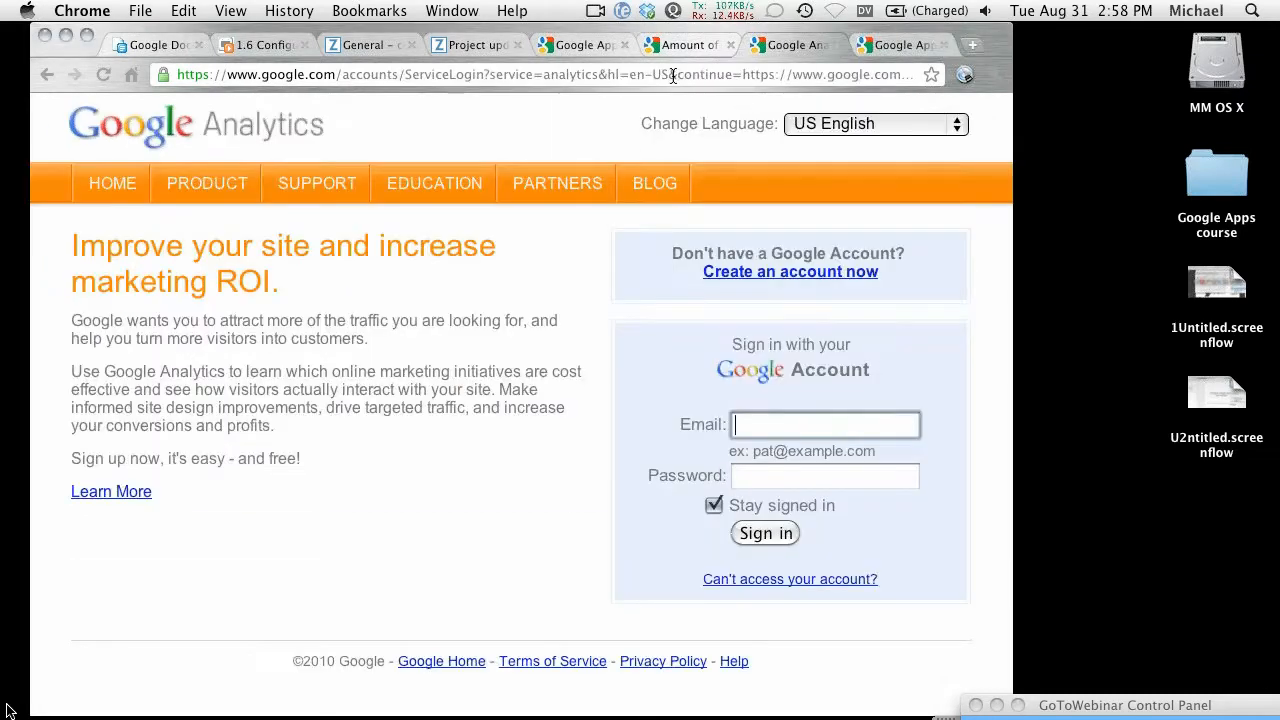
Step: Load the coffeekooks.com Google Sites listing and open the collaborate site
{"action": "left_click", "coordinate": [673, 76]}
{"action": "type", "text": "s"}
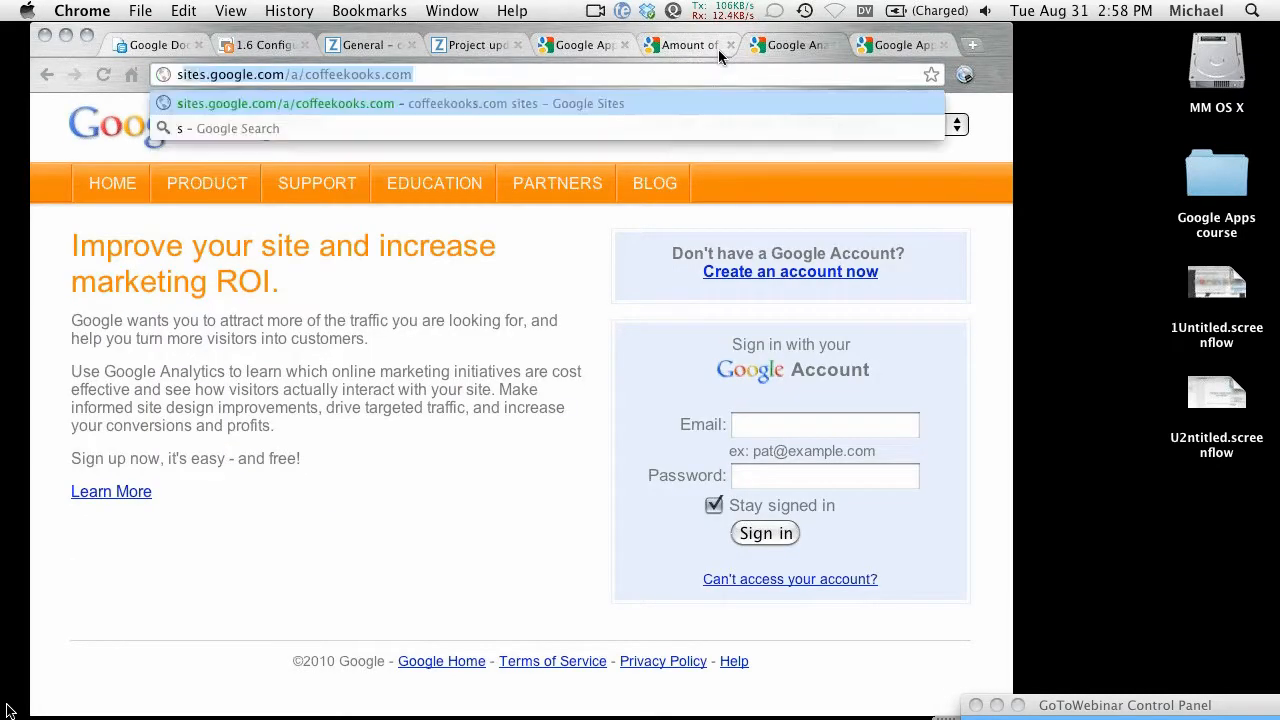
{"action": "key", "text": "Return"}
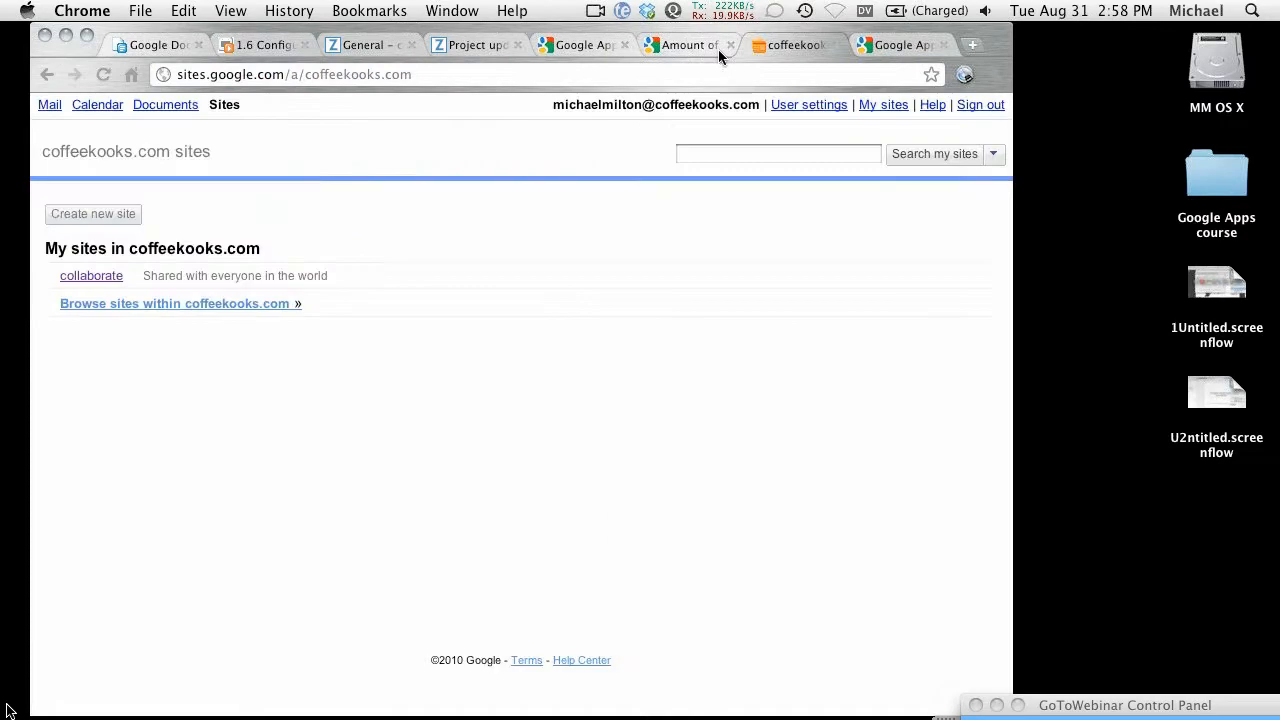
{"action": "left_click", "coordinate": [100, 277]}
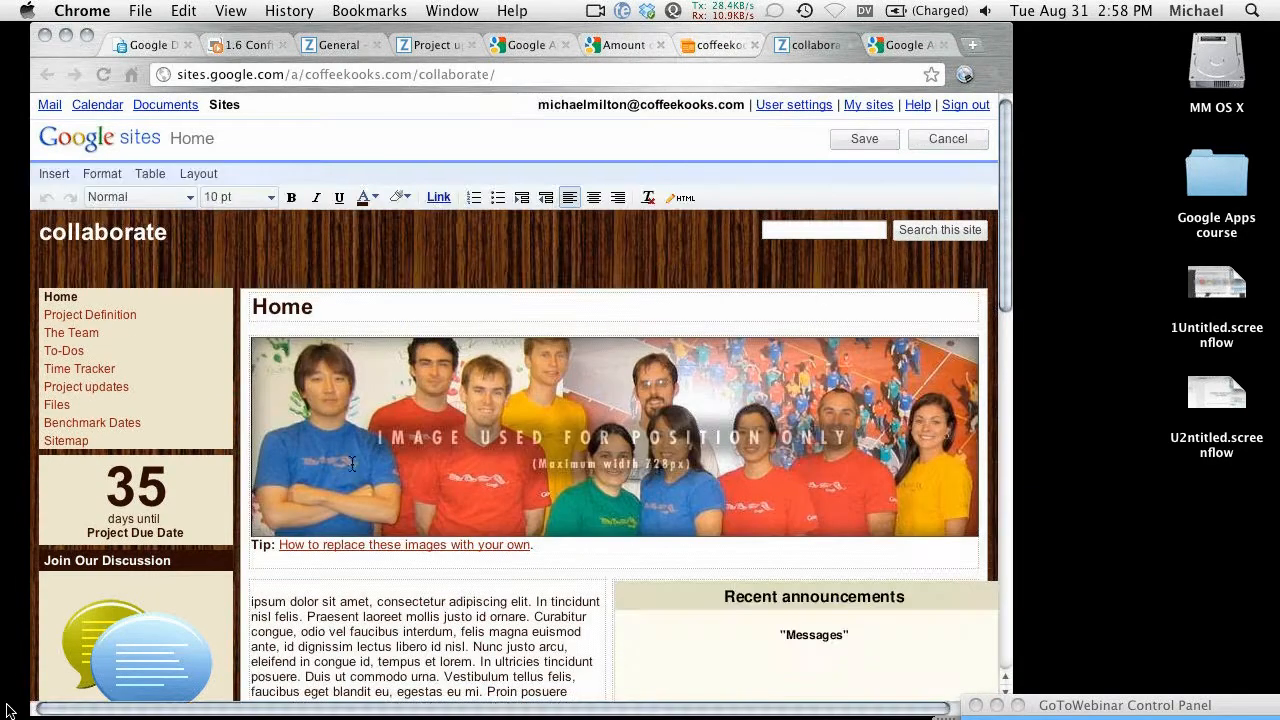
Step: Choose More gadgets... from the editor's Insert menu to browse public gadgets
{"action": "left_click", "coordinate": [54, 175]}
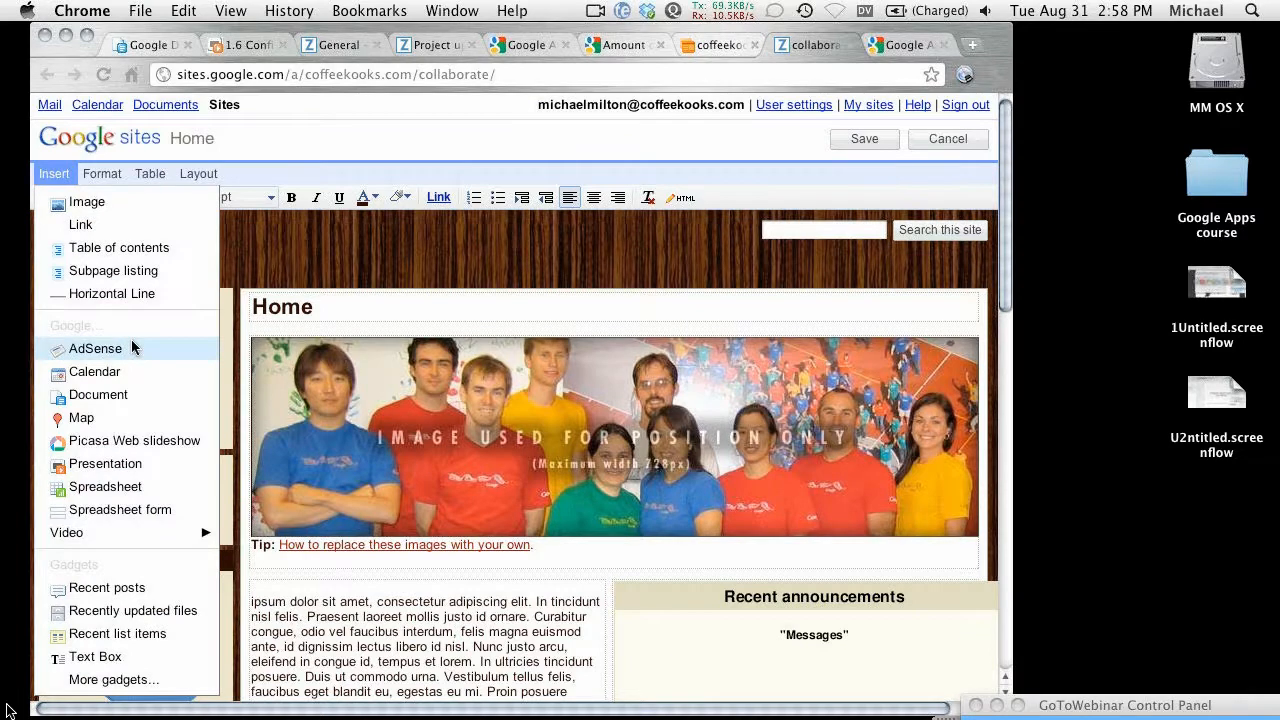
{"action": "scroll", "coordinate": [131, 347], "scroll_direction": "down", "scroll_amount": 1}
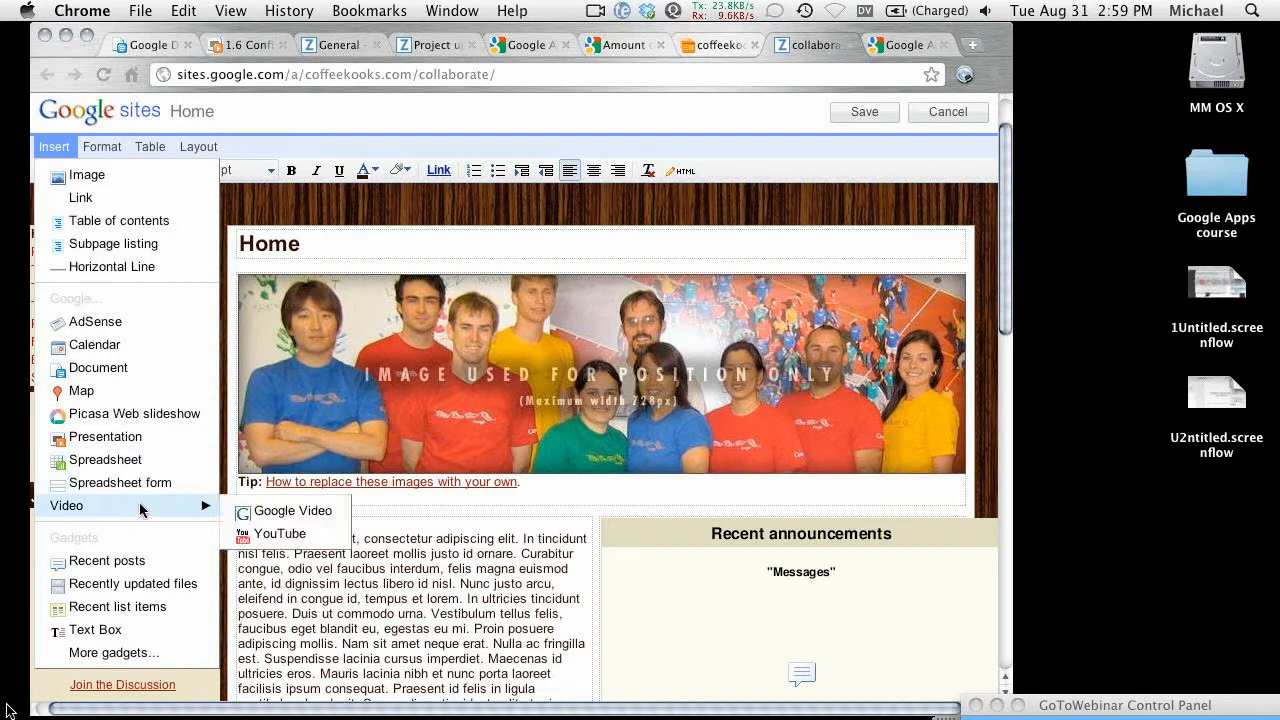
{"action": "mouse_move", "coordinate": [157, 513]}
{"action": "left_click", "coordinate": [96, 653]}
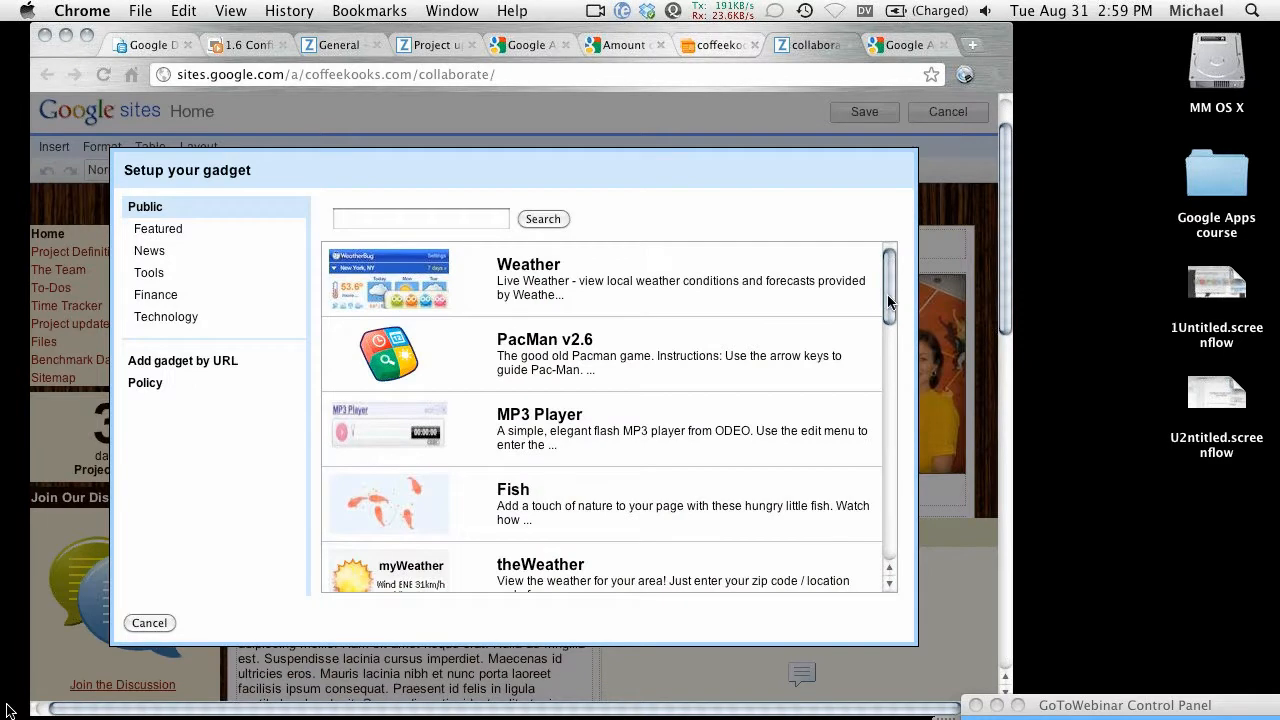
Step: Add the PacMan v2.6 gadget with default settings to the Home page and save
{"action": "scroll", "coordinate": [879, 340], "scroll_direction": "down", "scroll_amount": 5}
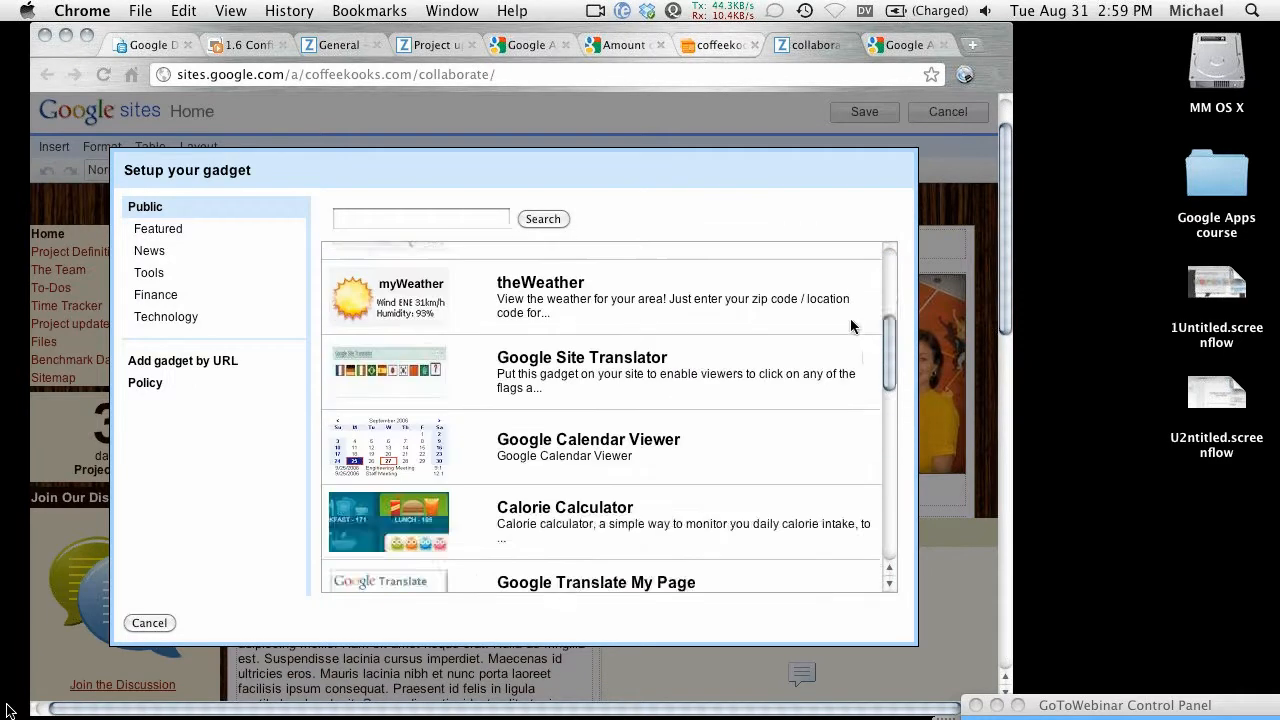
{"action": "scroll", "coordinate": [858, 271], "scroll_direction": "up", "scroll_amount": 5}
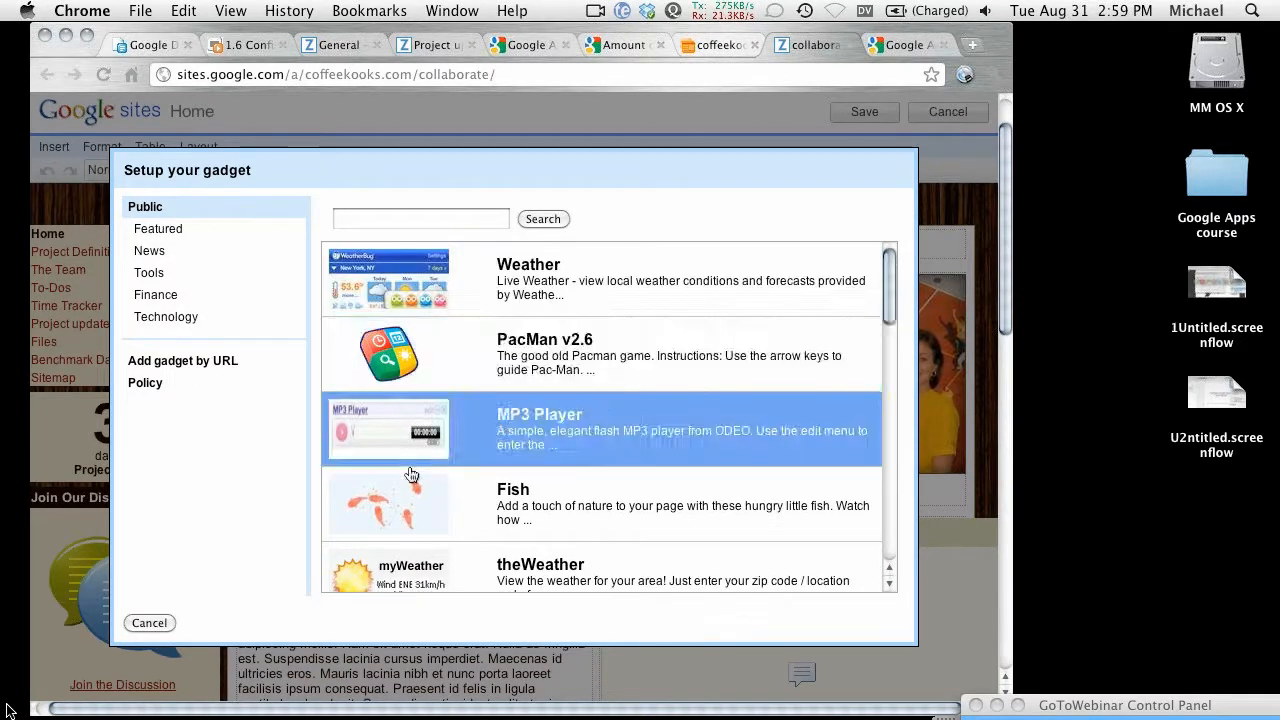
{"action": "left_click", "coordinate": [390, 370]}
{"action": "left_click", "coordinate": [538, 381]}
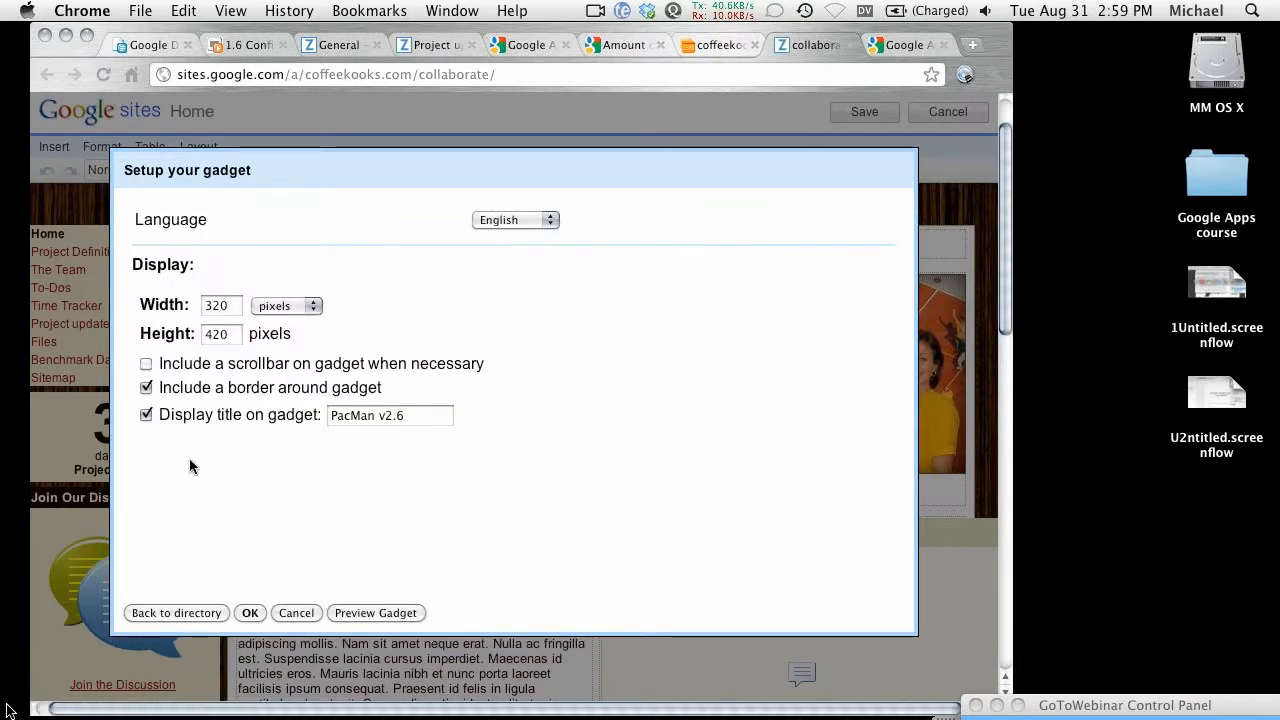
{"action": "left_click", "coordinate": [248, 613]}
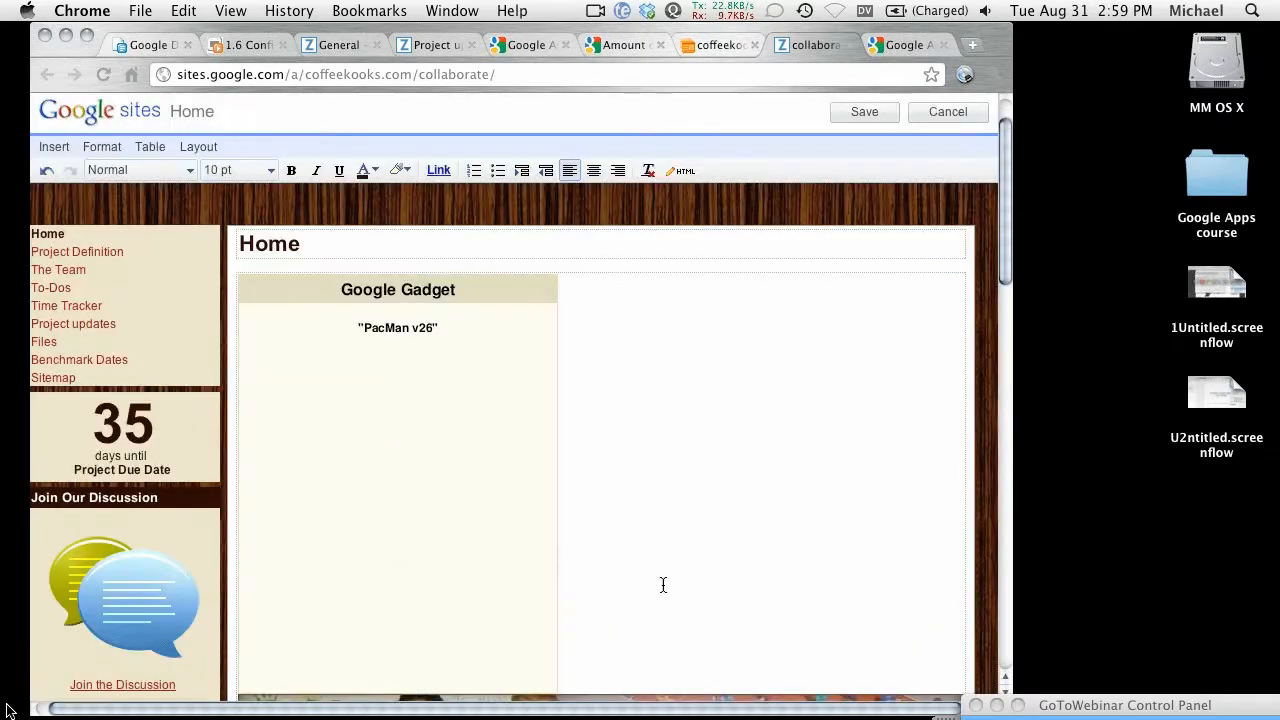
{"action": "scroll", "coordinate": [660, 477], "scroll_direction": "down", "scroll_amount": 3}
{"action": "scroll", "coordinate": [625, 490], "scroll_direction": "up", "scroll_amount": 1}
{"action": "left_click", "coordinate": [866, 115]}
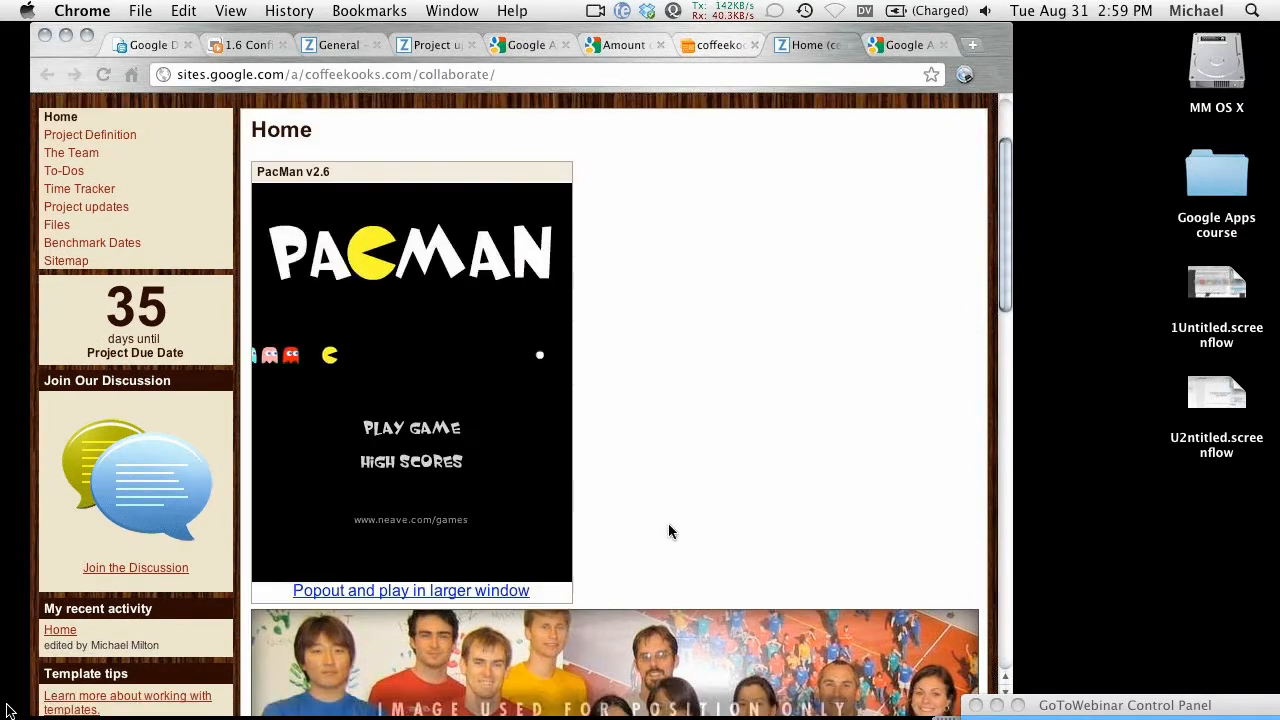
Step: Edit the Home page, delete the PacMan v2.6 gadget, and save the page
{"action": "scroll", "coordinate": [657, 504], "scroll_direction": "down", "scroll_amount": 3}
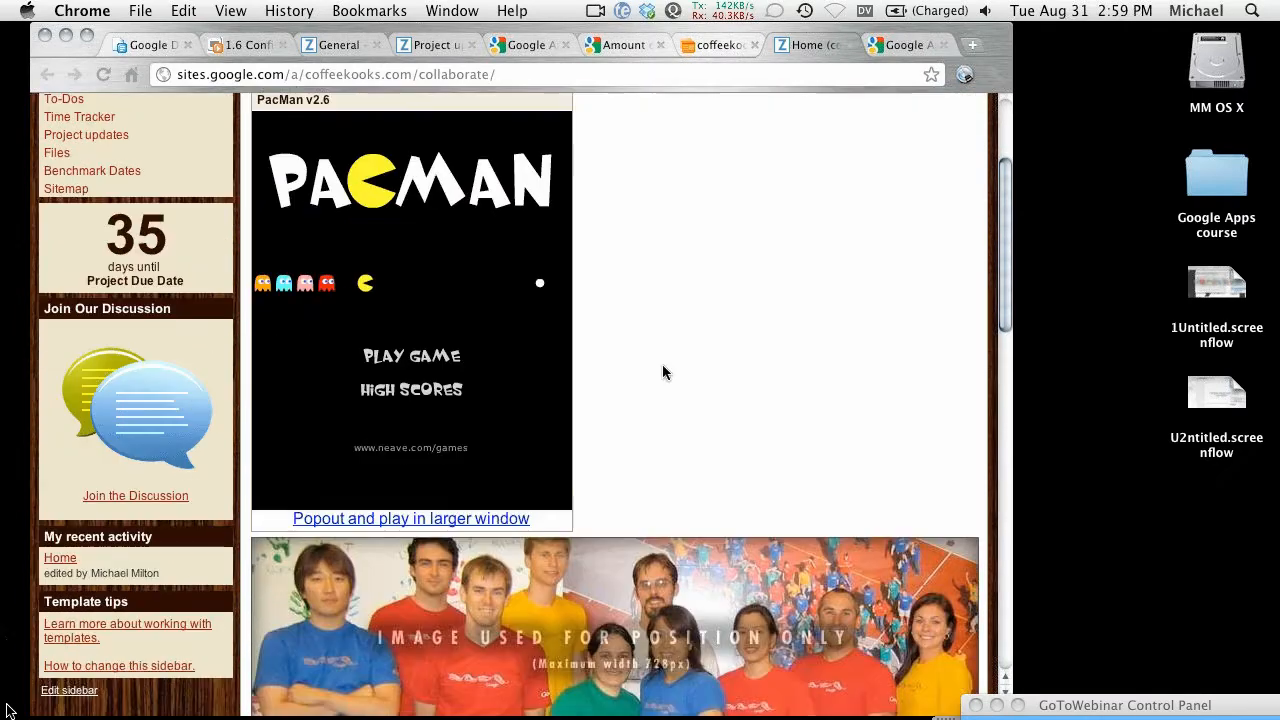
{"action": "scroll", "coordinate": [665, 330], "scroll_direction": "down", "scroll_amount": 5}
{"action": "scroll", "coordinate": [671, 257], "scroll_direction": "up", "scroll_amount": 10}
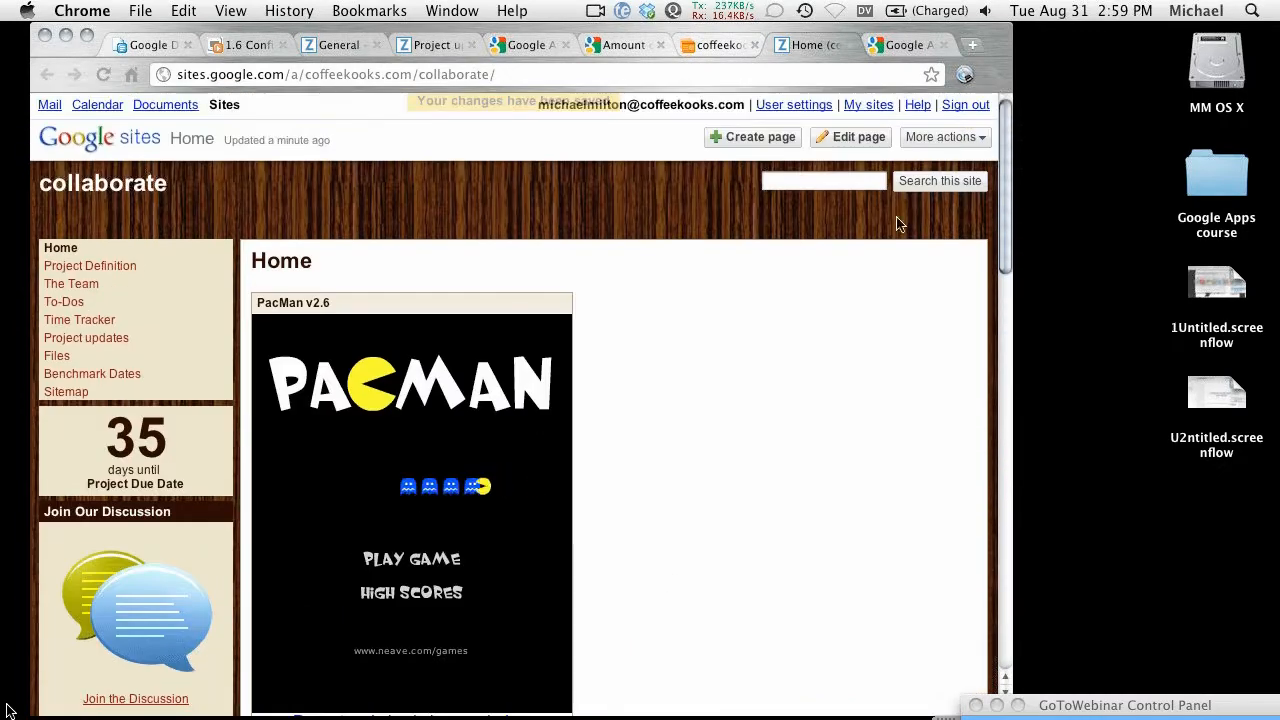
{"action": "left_click", "coordinate": [848, 137]}
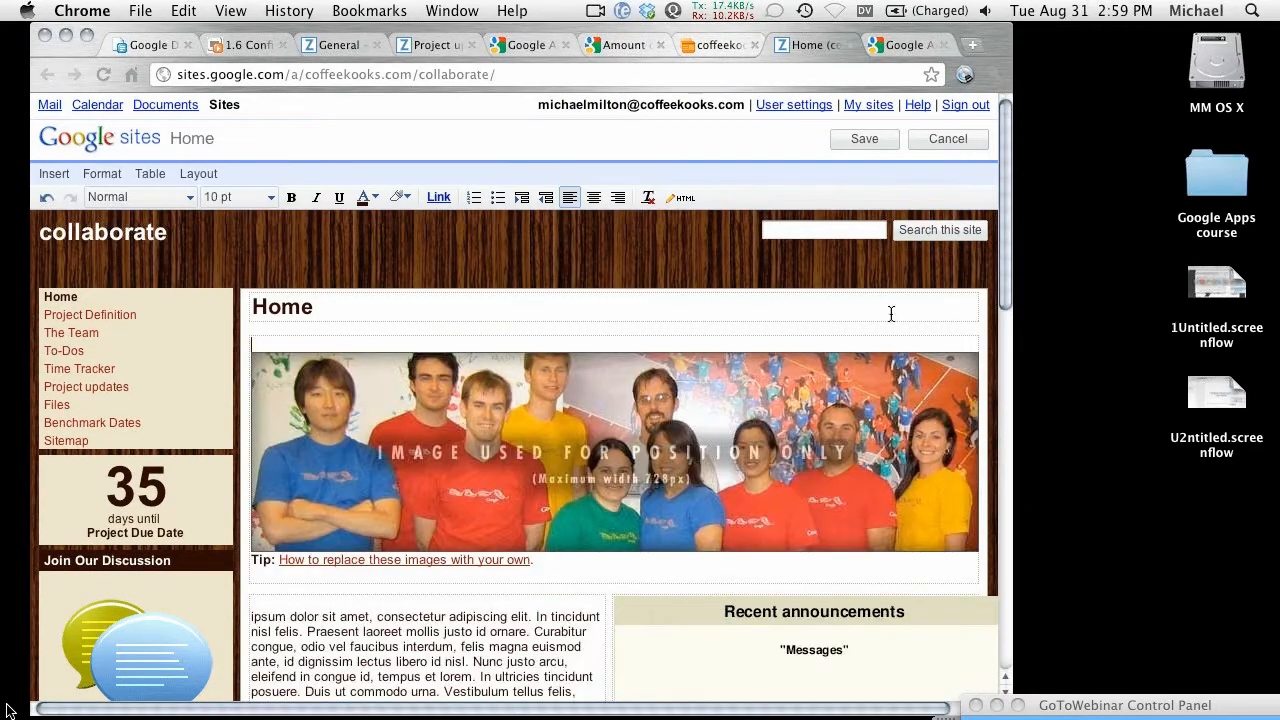
{"action": "left_click", "coordinate": [864, 140]}
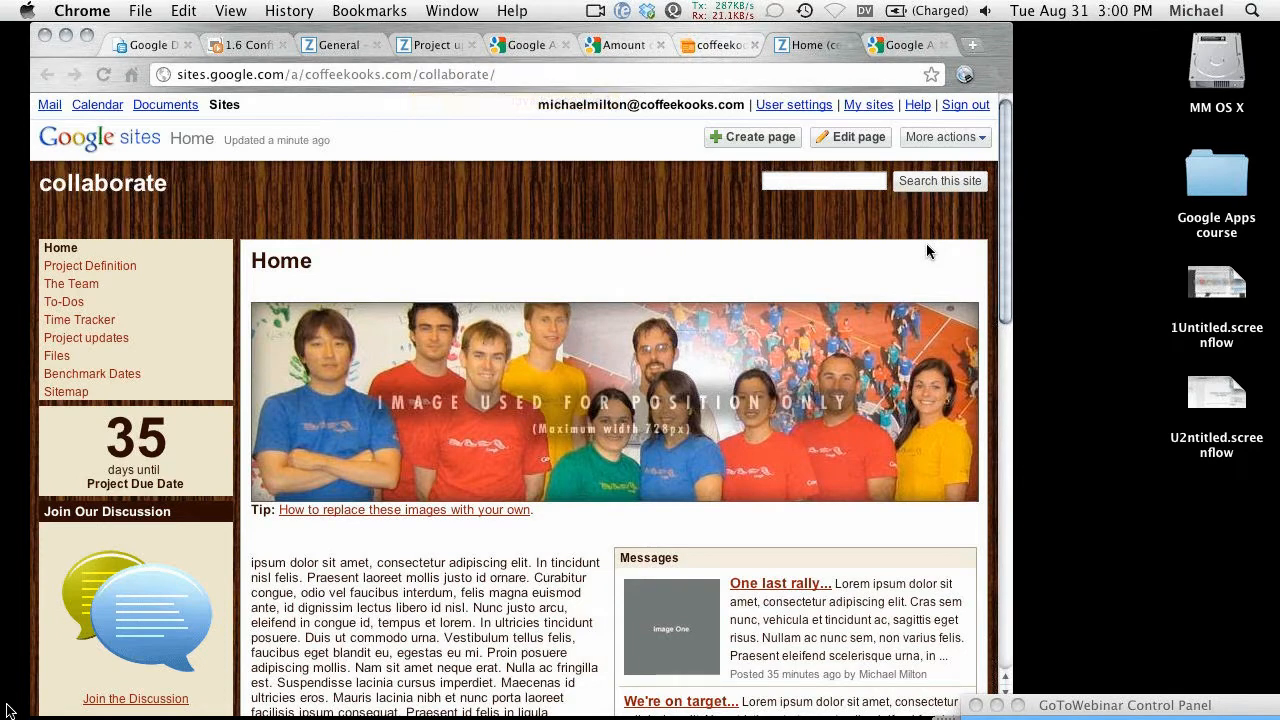
Step: Reopen the Home page editor and browse Insert > Presentation, cancelling without inserting anything
{"action": "left_click", "coordinate": [829, 144]}
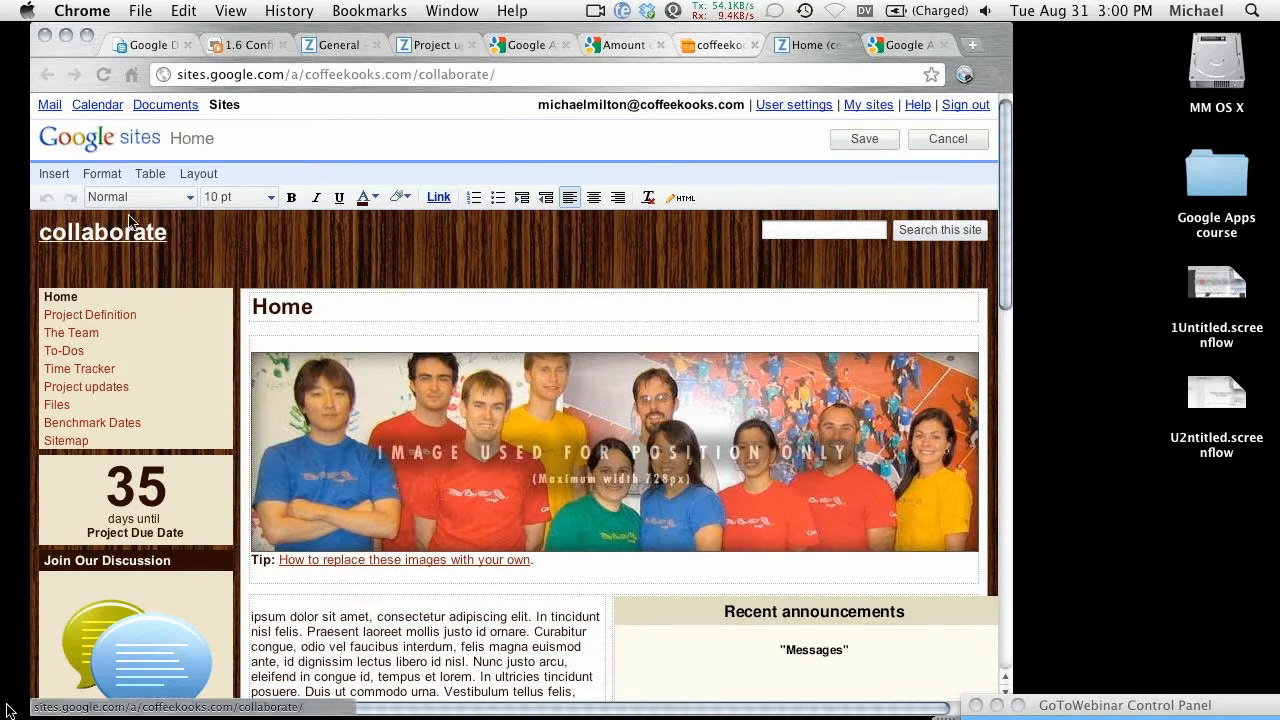
{"action": "left_click", "coordinate": [54, 176]}
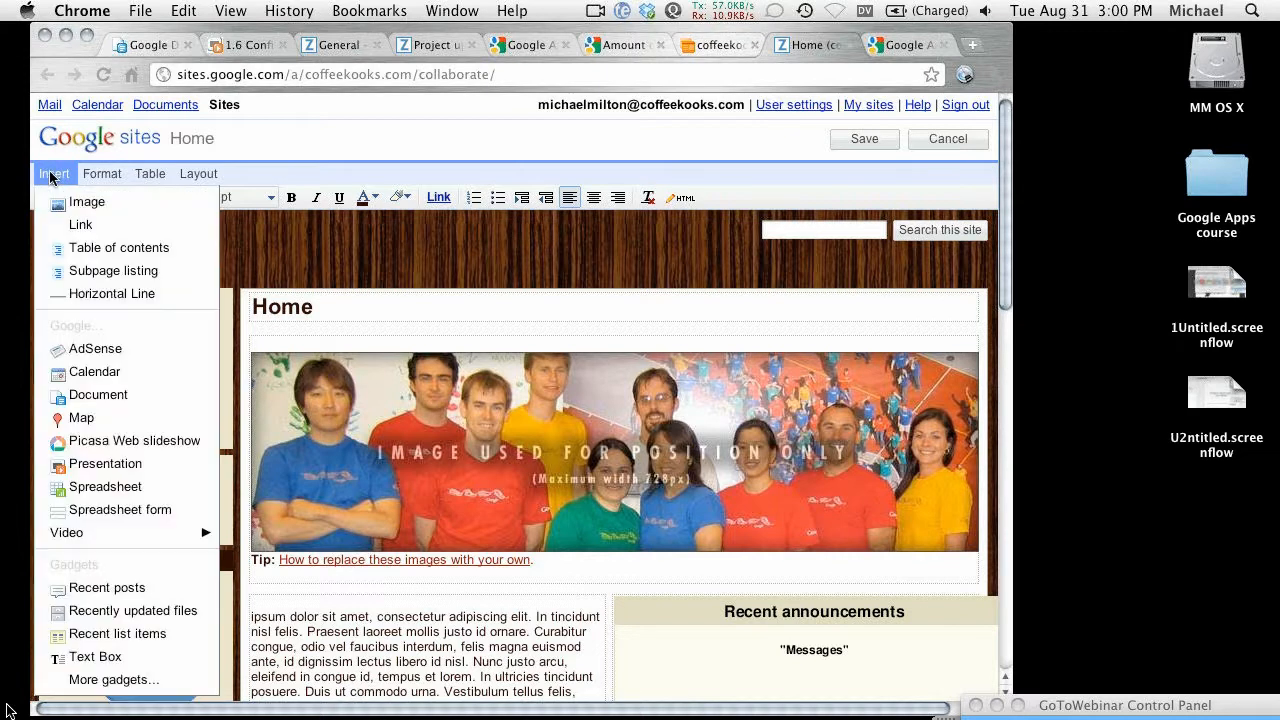
{"action": "left_click", "coordinate": [106, 468]}
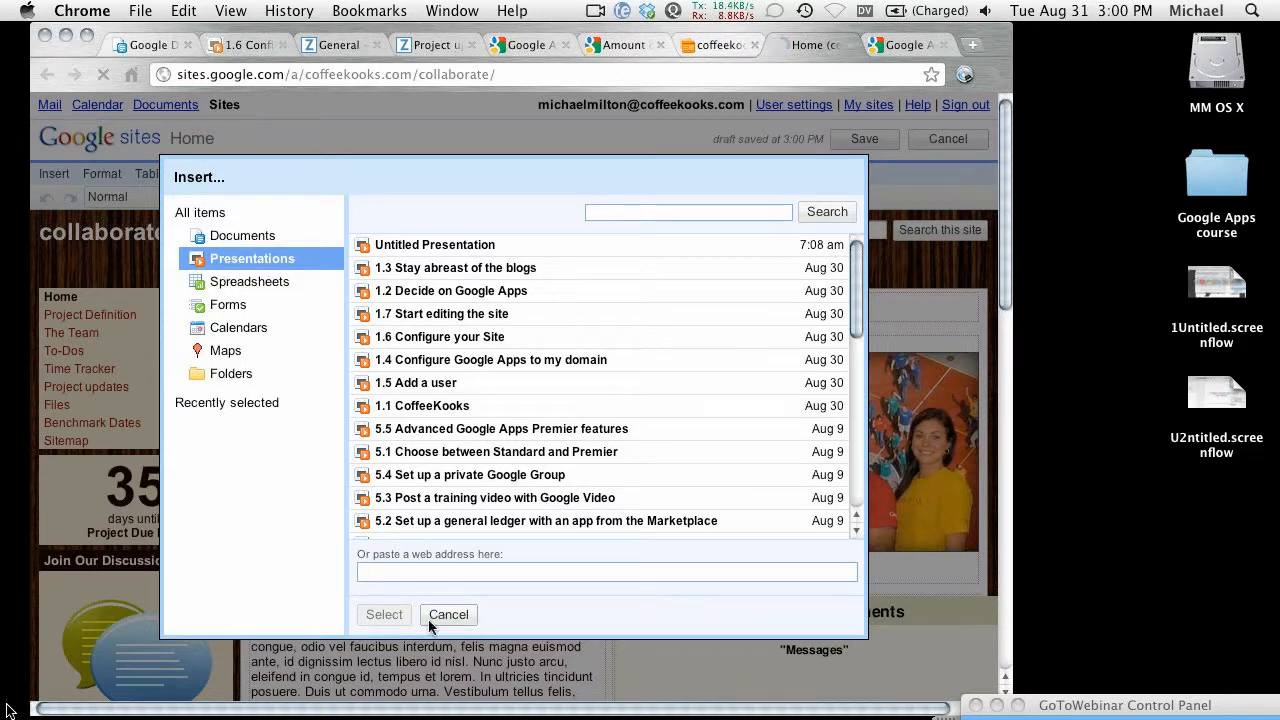
{"action": "left_click", "coordinate": [441, 616]}
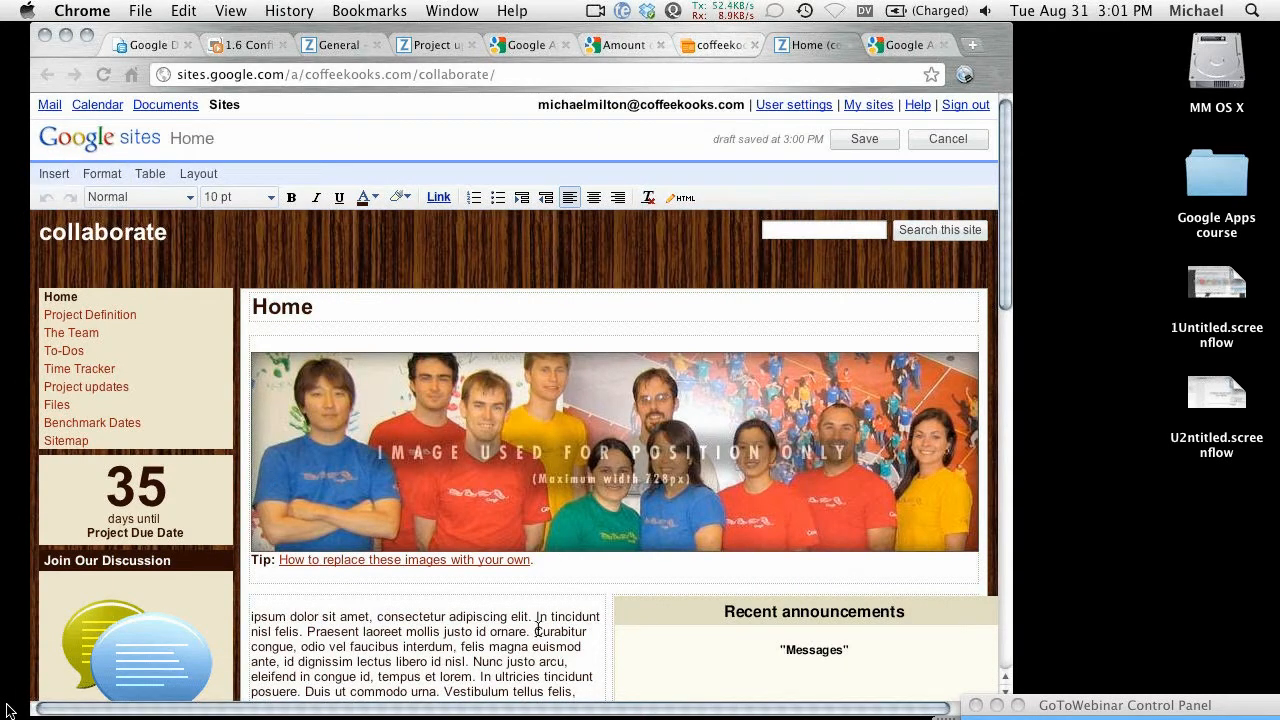
{"action": "scroll", "coordinate": [538, 628], "scroll_direction": "down", "scroll_amount": 4}
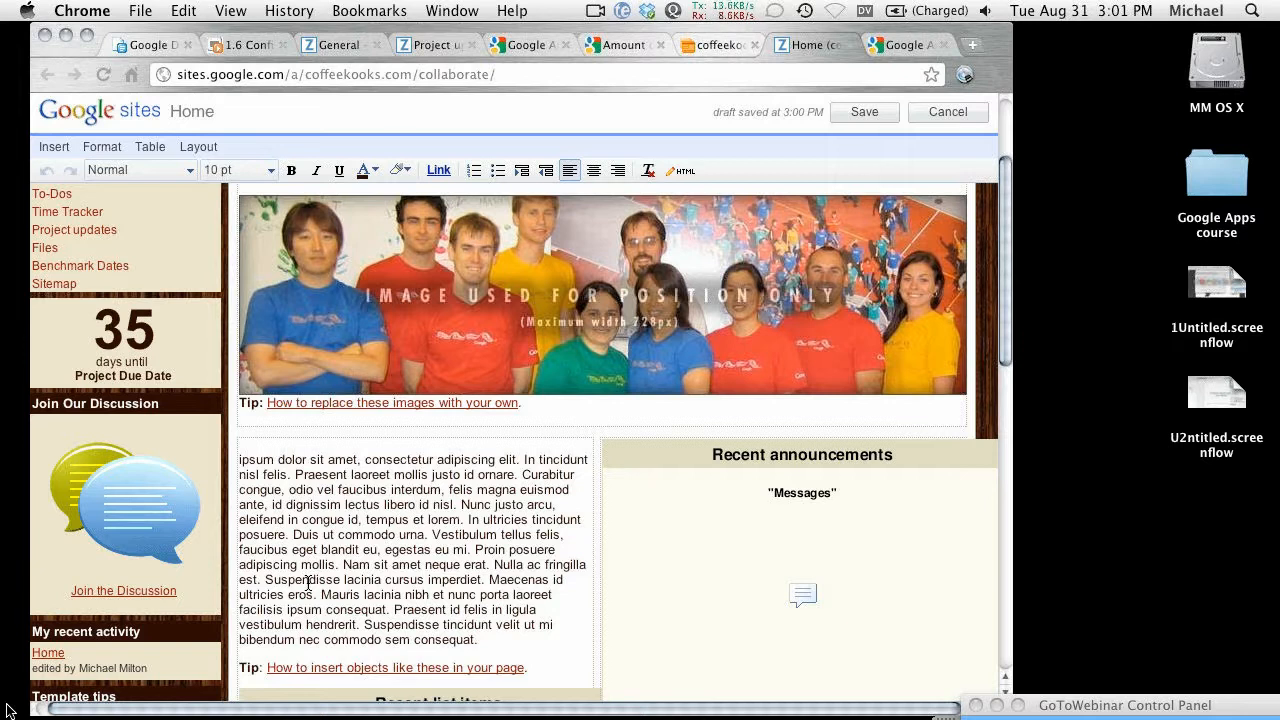
{"action": "left_click", "coordinate": [932, 110]}
{"action": "left_click", "coordinate": [710, 284]}
{"action": "scroll", "coordinate": [367, 248], "scroll_direction": "up", "scroll_amount": 5}
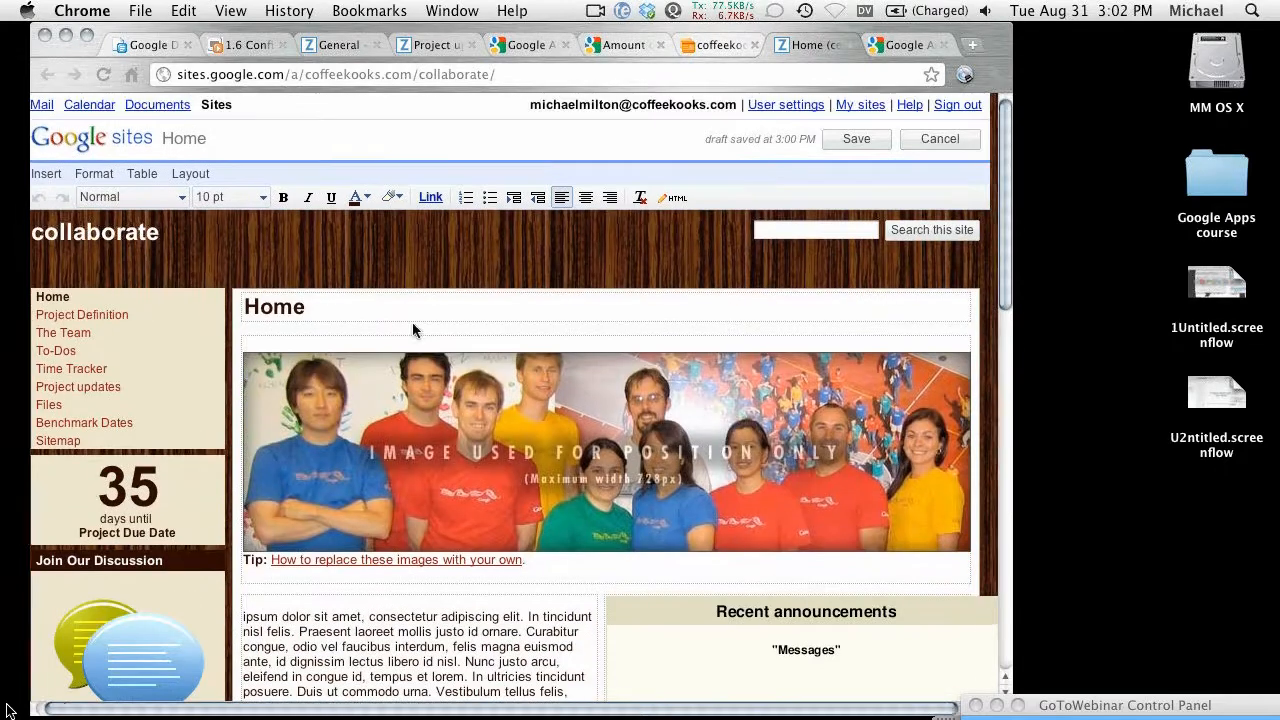
Step: Decline the discard prompt twice to keep the edits, then save the Home page
{"action": "left_click", "coordinate": [932, 140]}
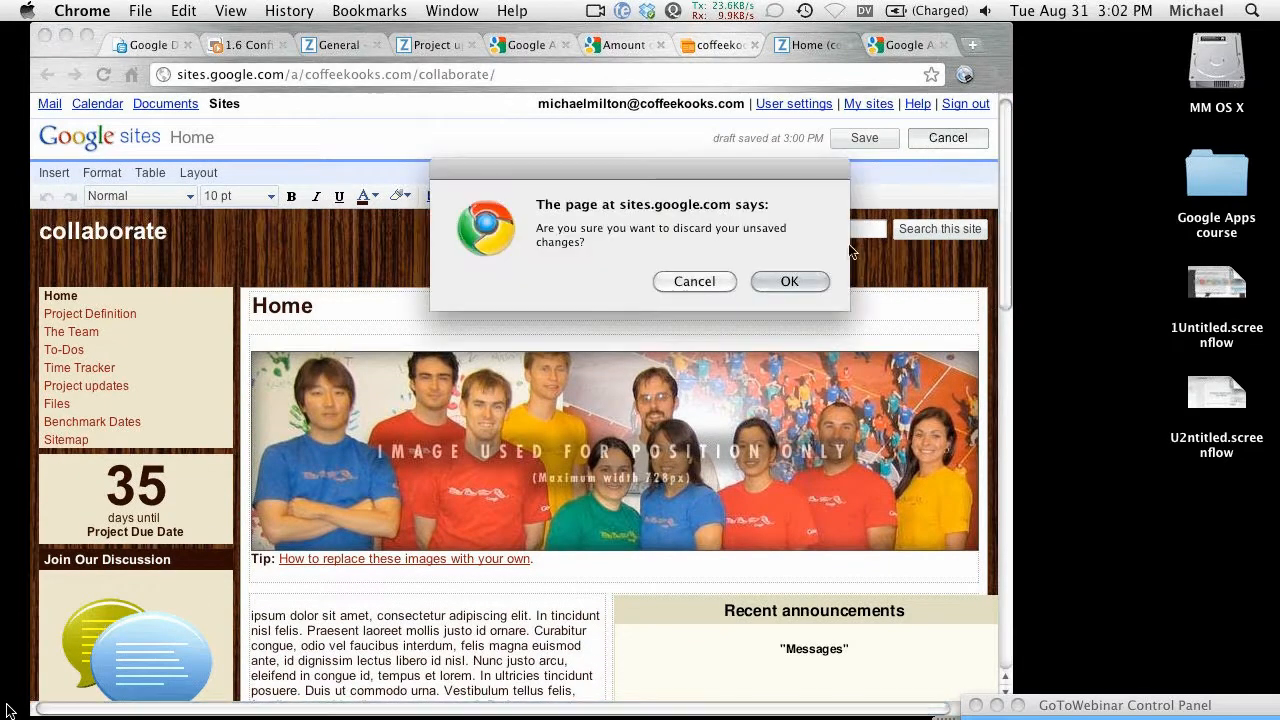
{"action": "left_click", "coordinate": [688, 284]}
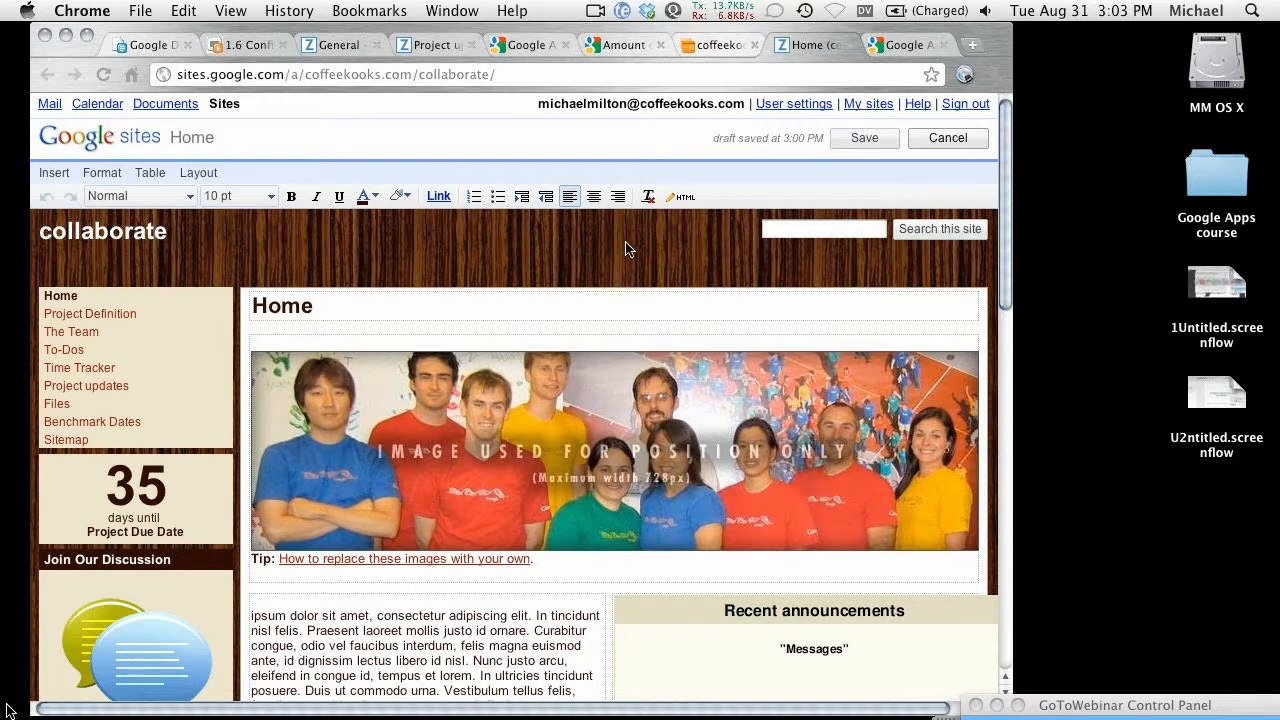
{"action": "left_click", "coordinate": [934, 137]}
{"action": "left_click", "coordinate": [710, 283]}
{"action": "left_click", "coordinate": [866, 139]}
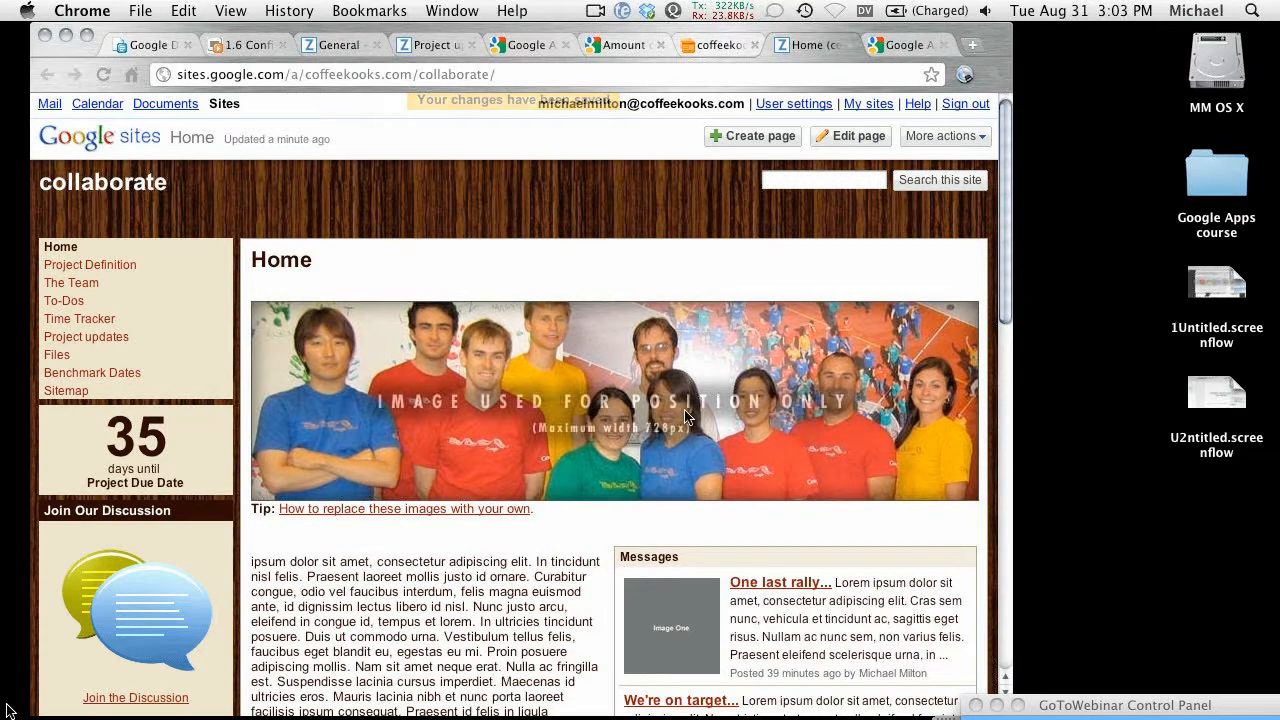
Step: Open the collaborate site from the coffeekooks.com sites list and reach Manage site > Sharing
{"action": "left_click", "coordinate": [897, 46]}
{"action": "left_click", "coordinate": [812, 47]}
{"action": "left_click", "coordinate": [706, 48]}
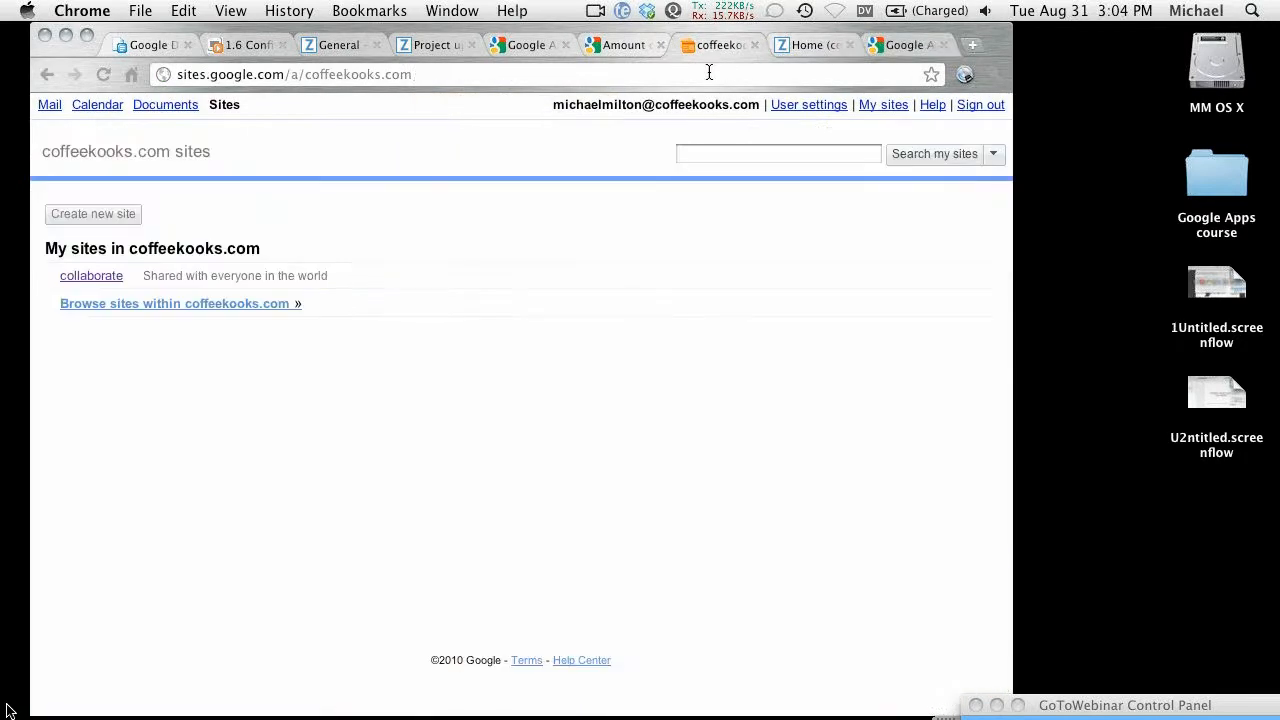
{"action": "left_click", "coordinate": [101, 275]}
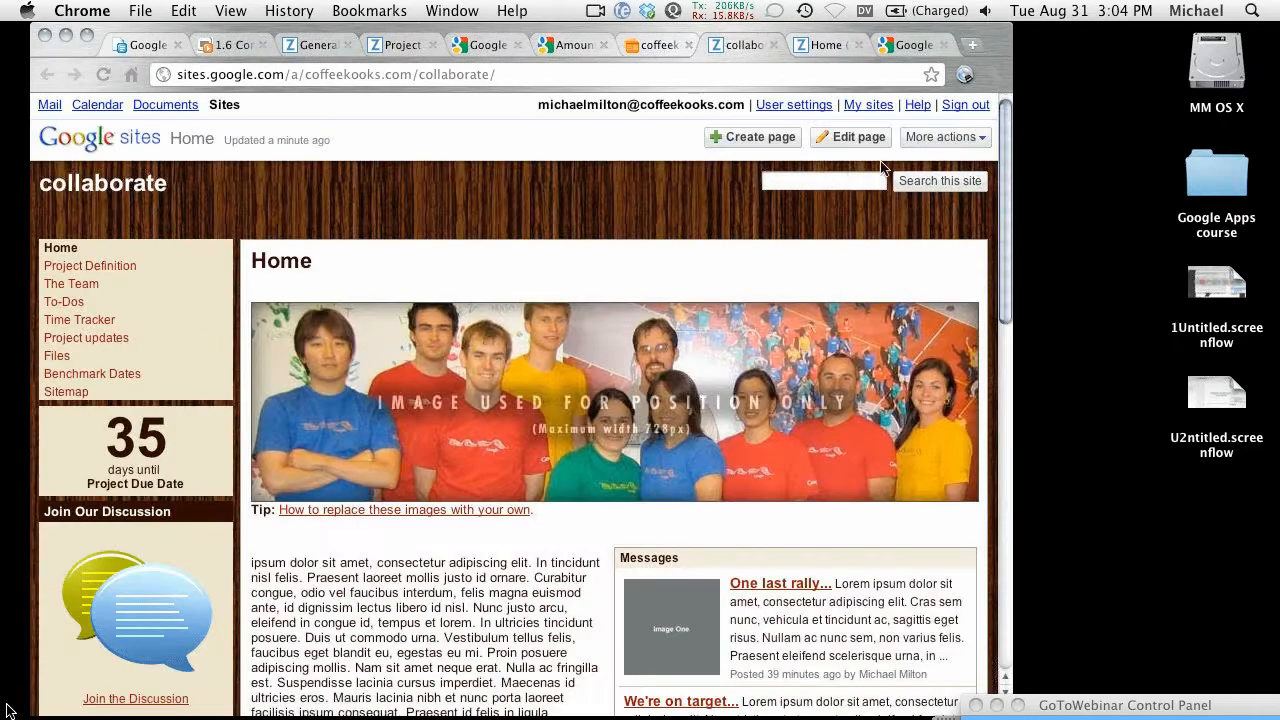
{"action": "left_click", "coordinate": [942, 137]}
{"action": "left_click", "coordinate": [859, 412]}
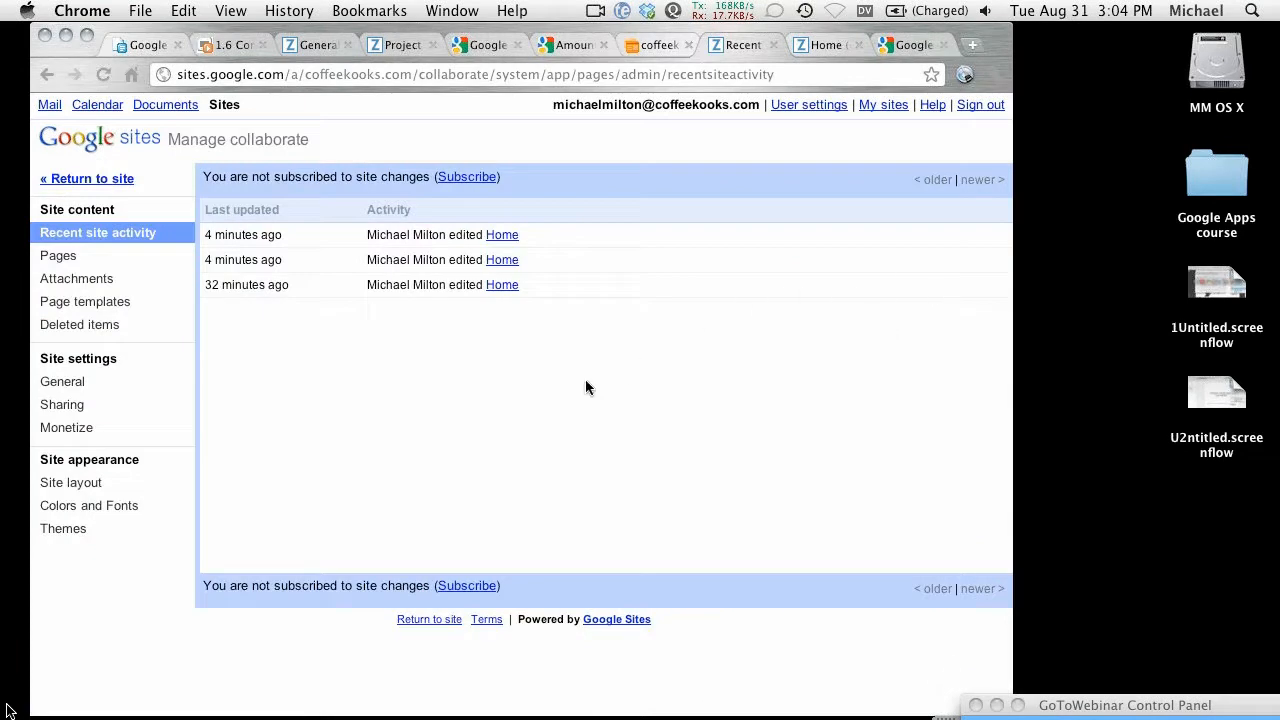
{"action": "left_click", "coordinate": [76, 410]}
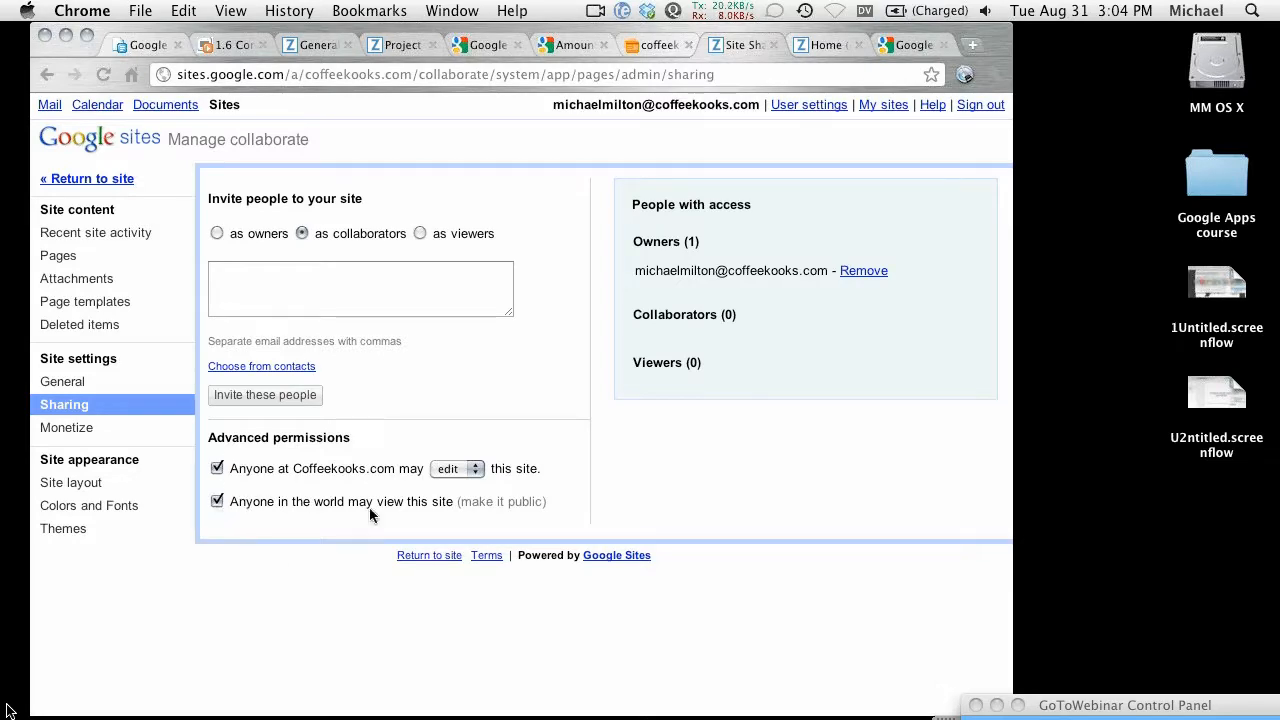
Step: Change Coffeekooks.com domain access for the collaborate site from edit to view only
{"action": "left_click", "coordinate": [461, 468]}
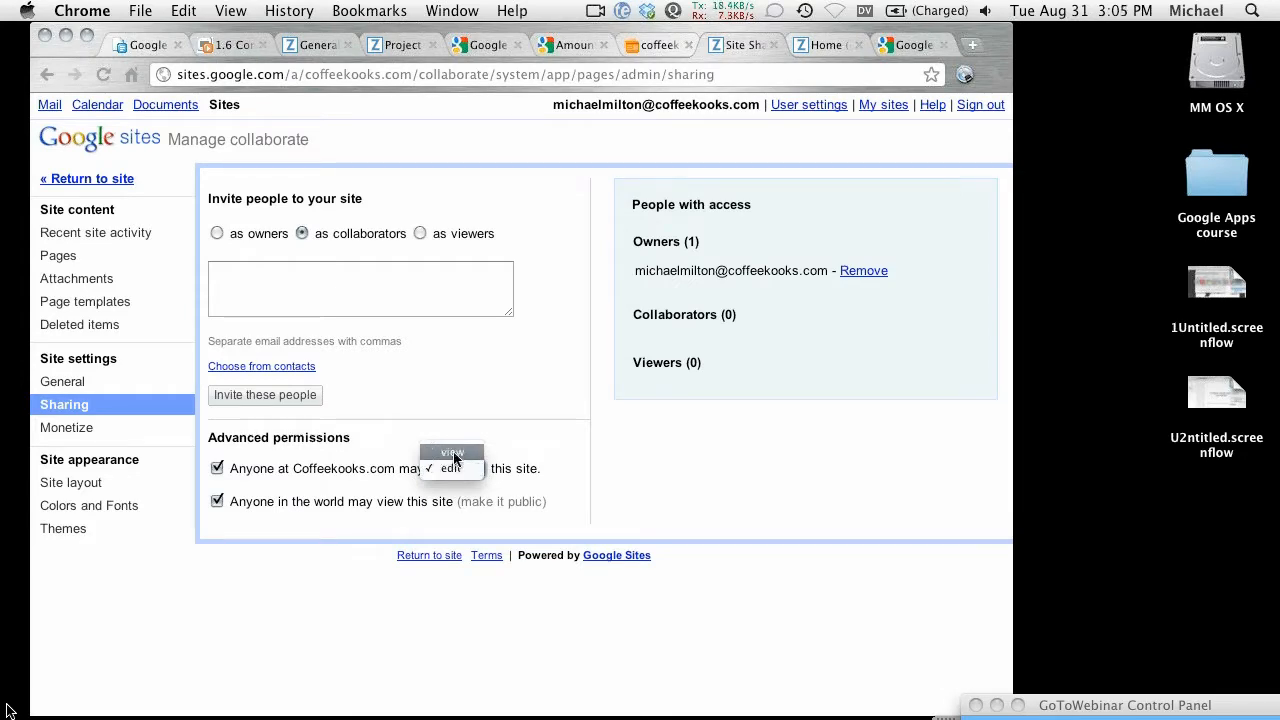
{"action": "left_click", "coordinate": [453, 452]}
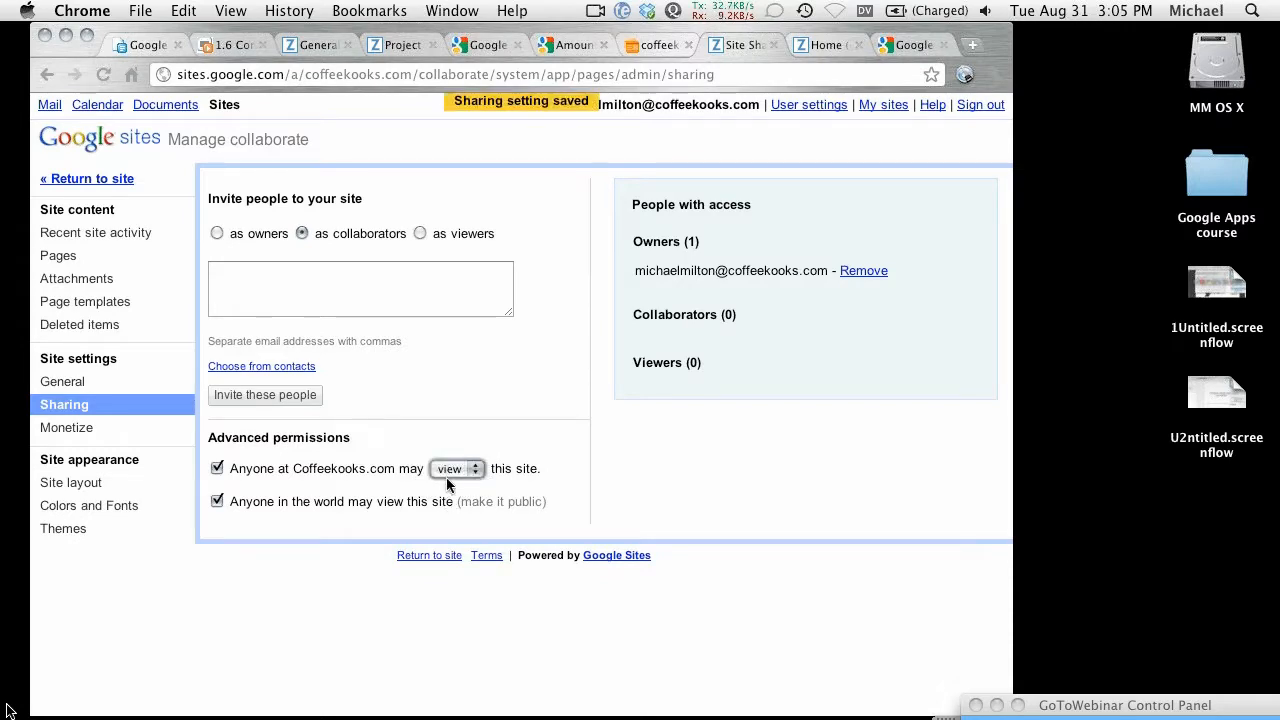
{"action": "left_click", "coordinate": [388, 297]}
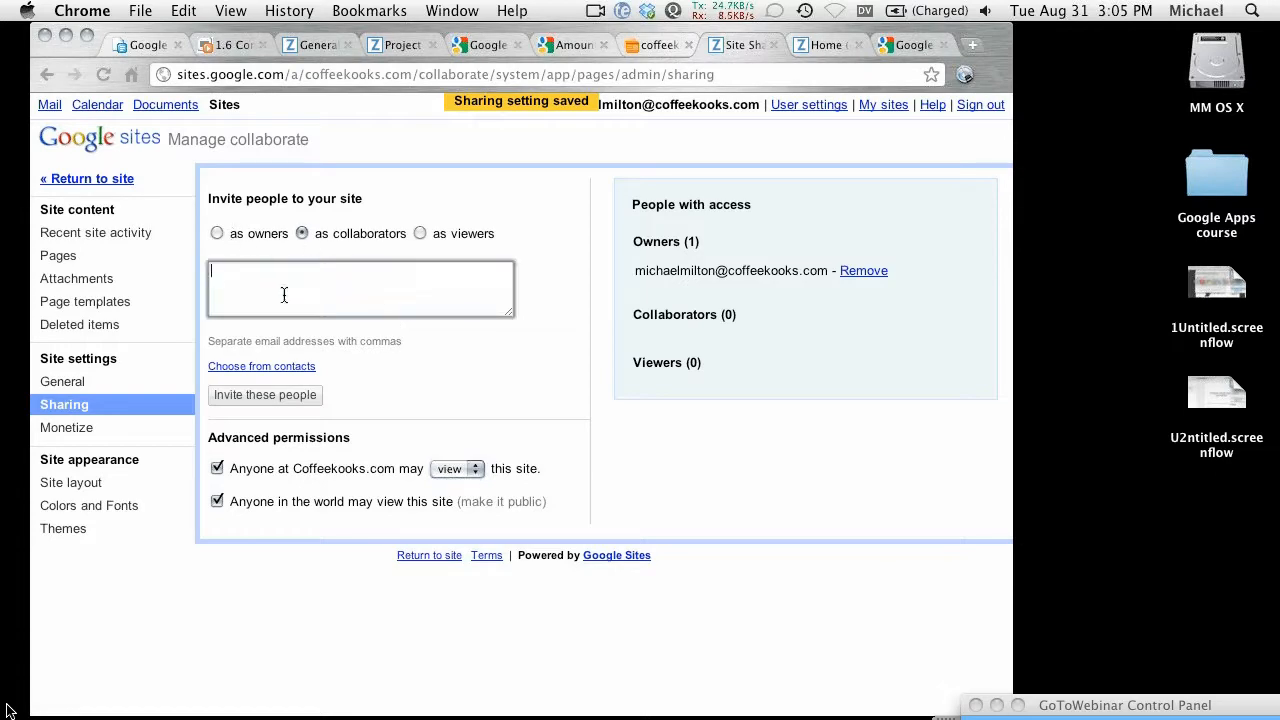
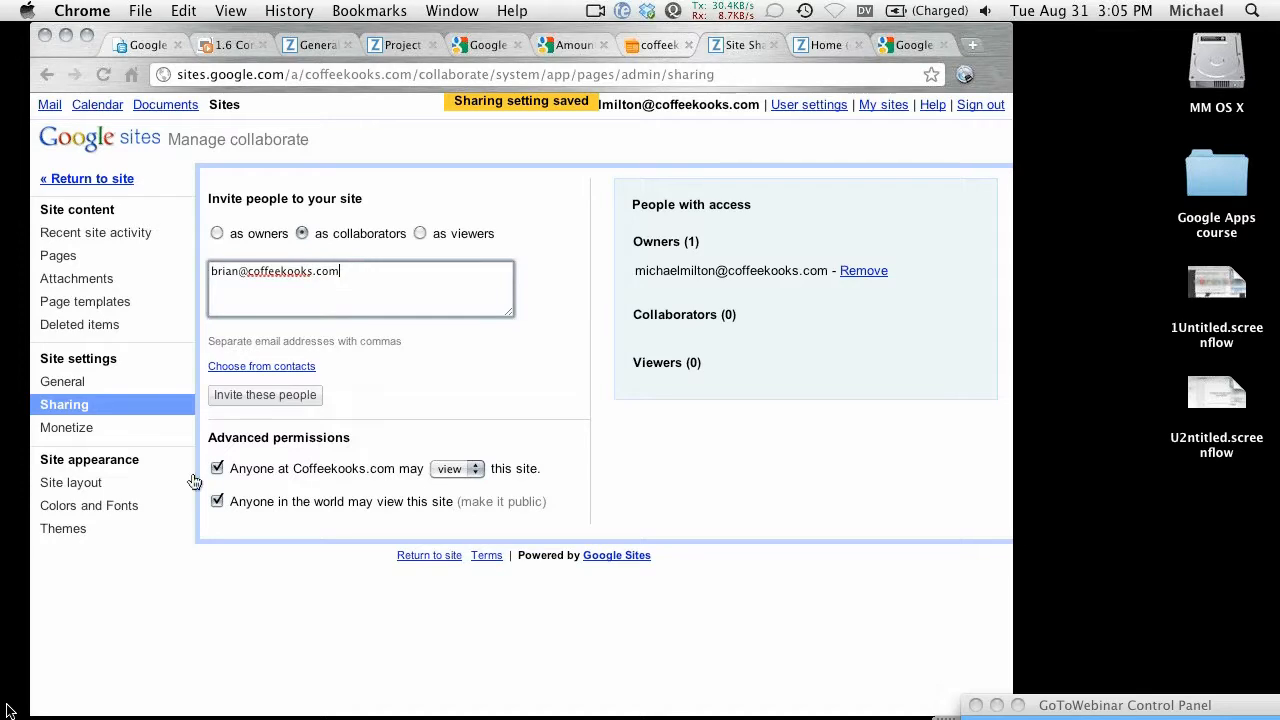
Step: Invite a coffeekooks.com colleague by e-mail address as a collaborator and send the invitation
{"action": "left_click", "coordinate": [228, 402]}
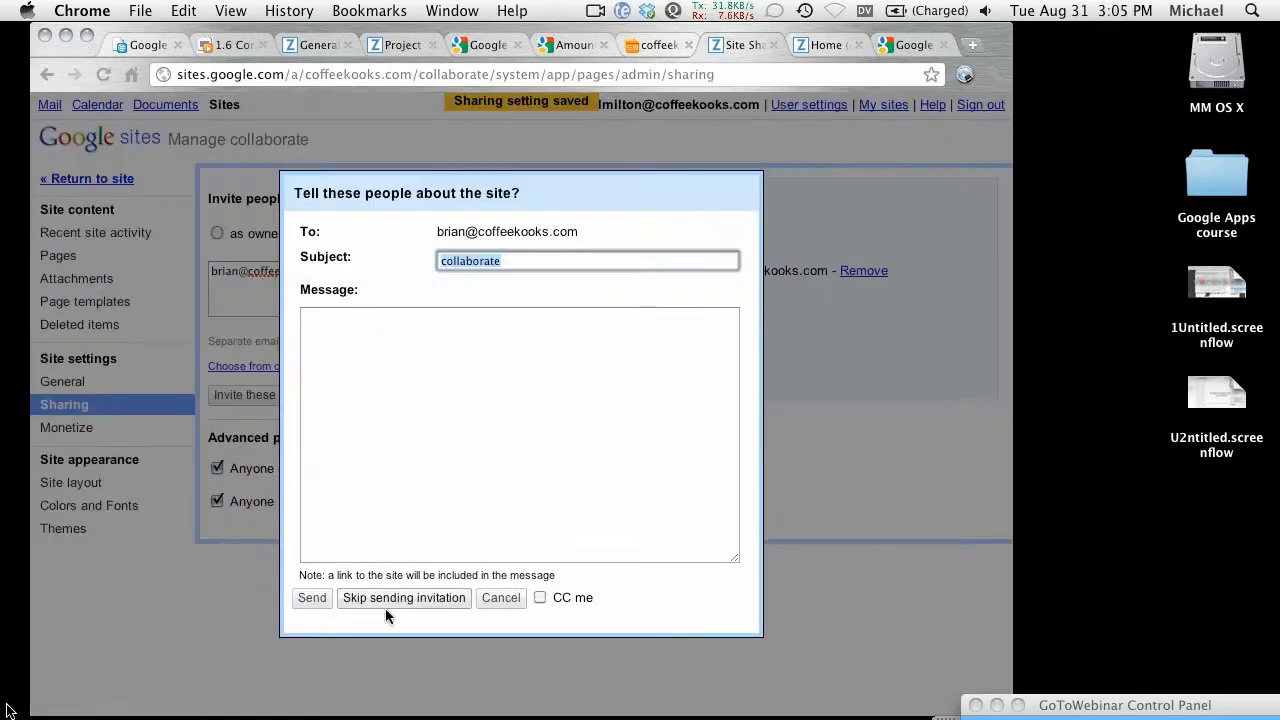
{"action": "left_click", "coordinate": [312, 598]}
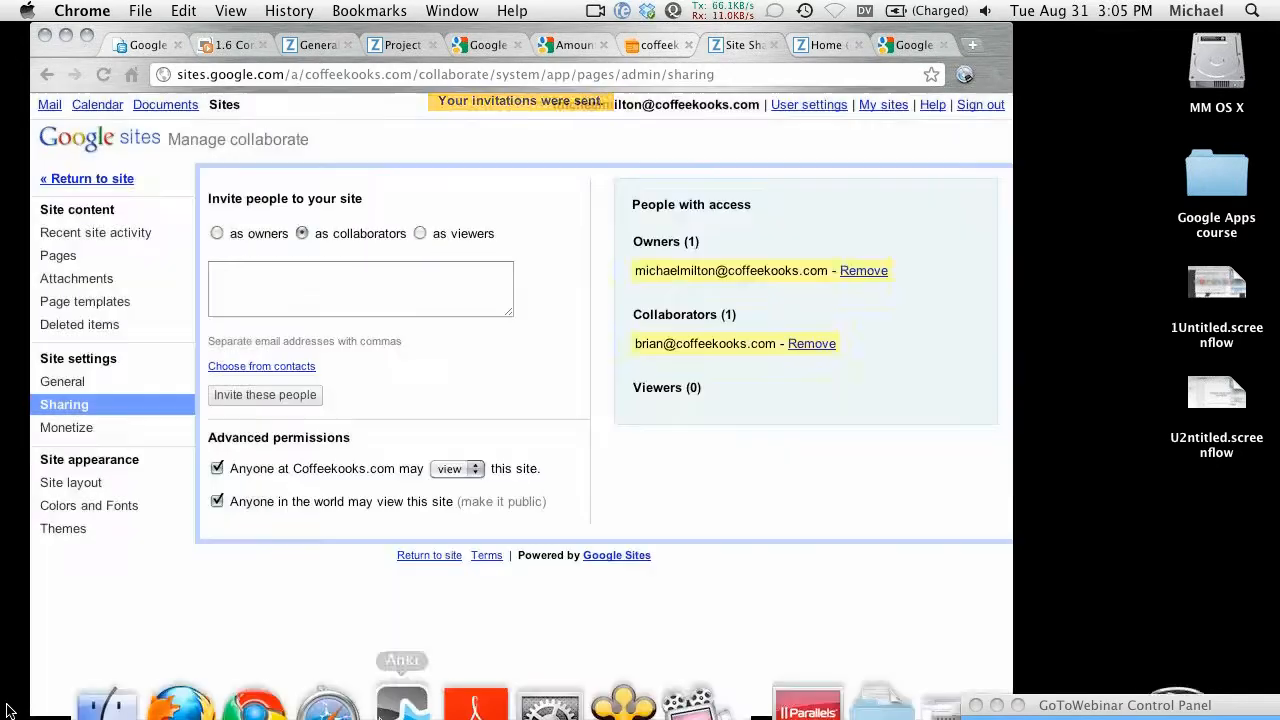